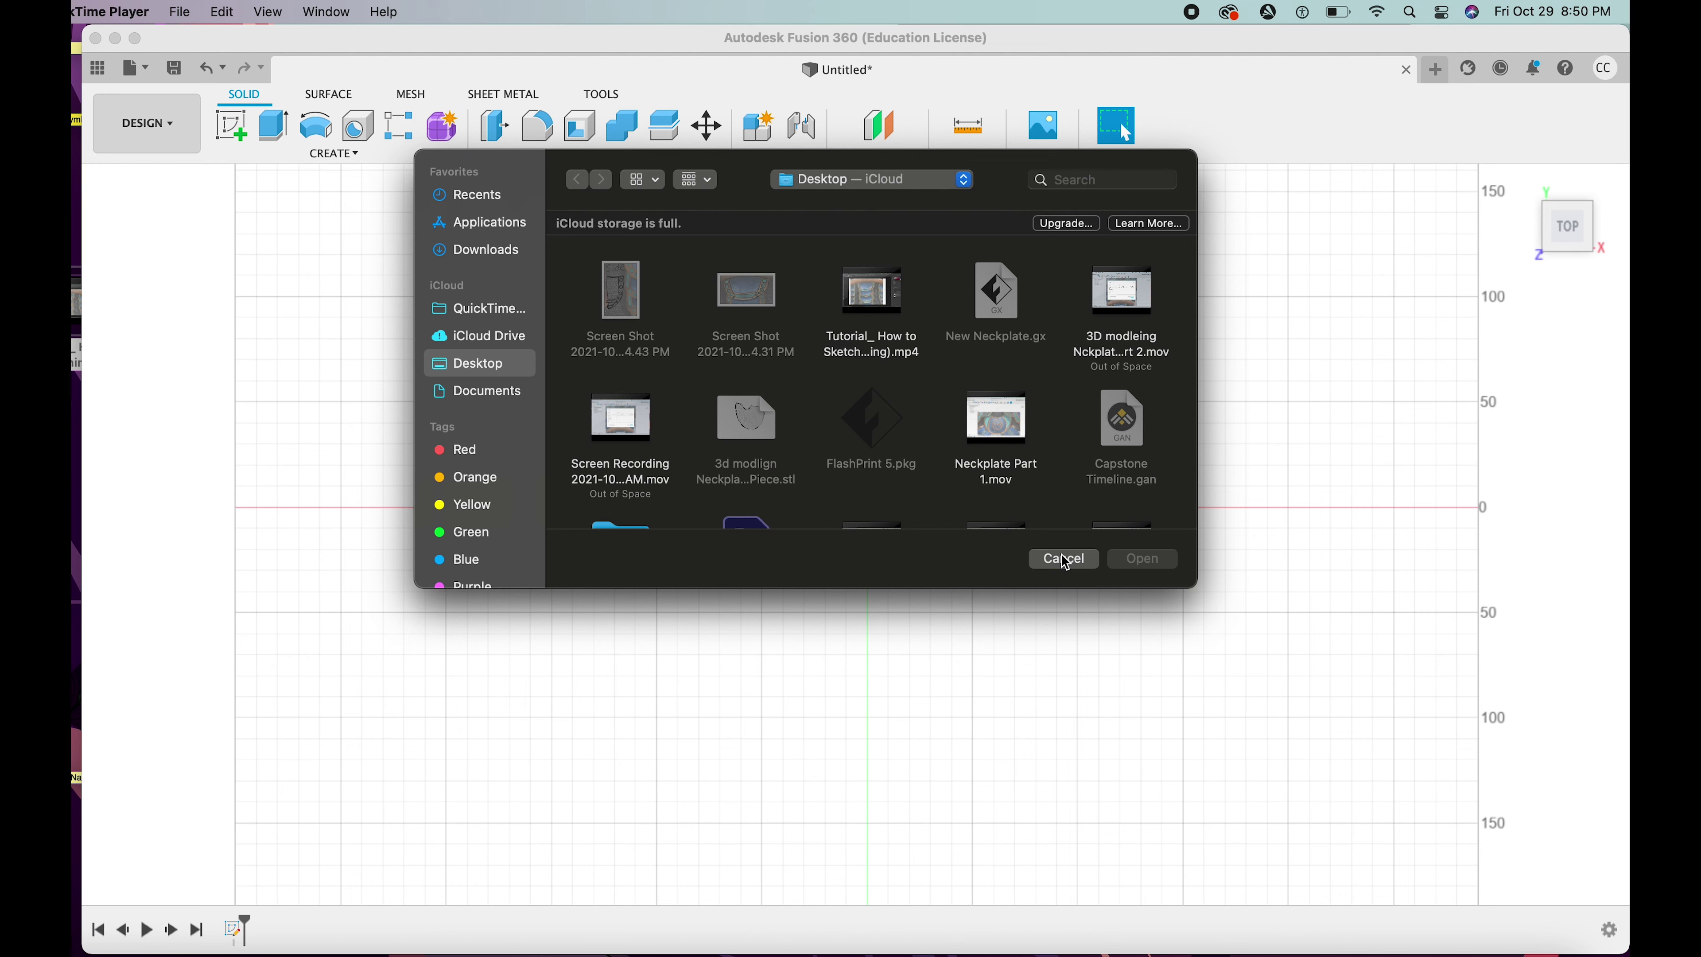
Insert the wide neckplate sketch screenshot from the Desktop as a canvas on the XY plane
click(1064, 559)
click(742, 310)
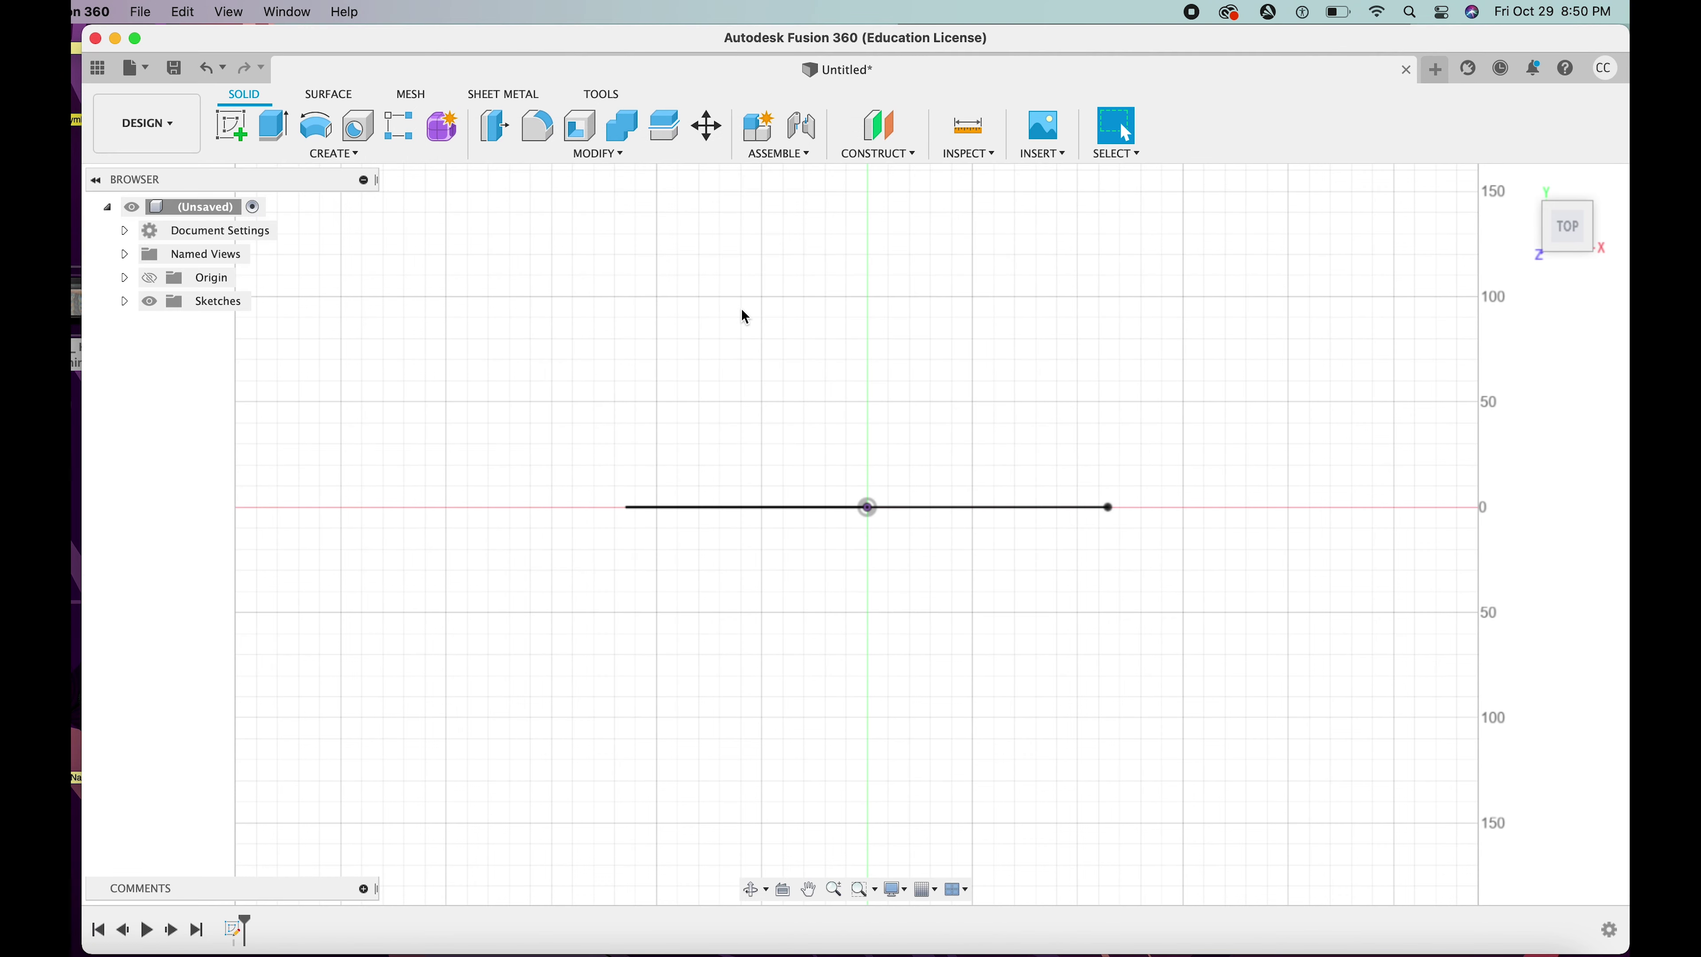
click(1045, 153)
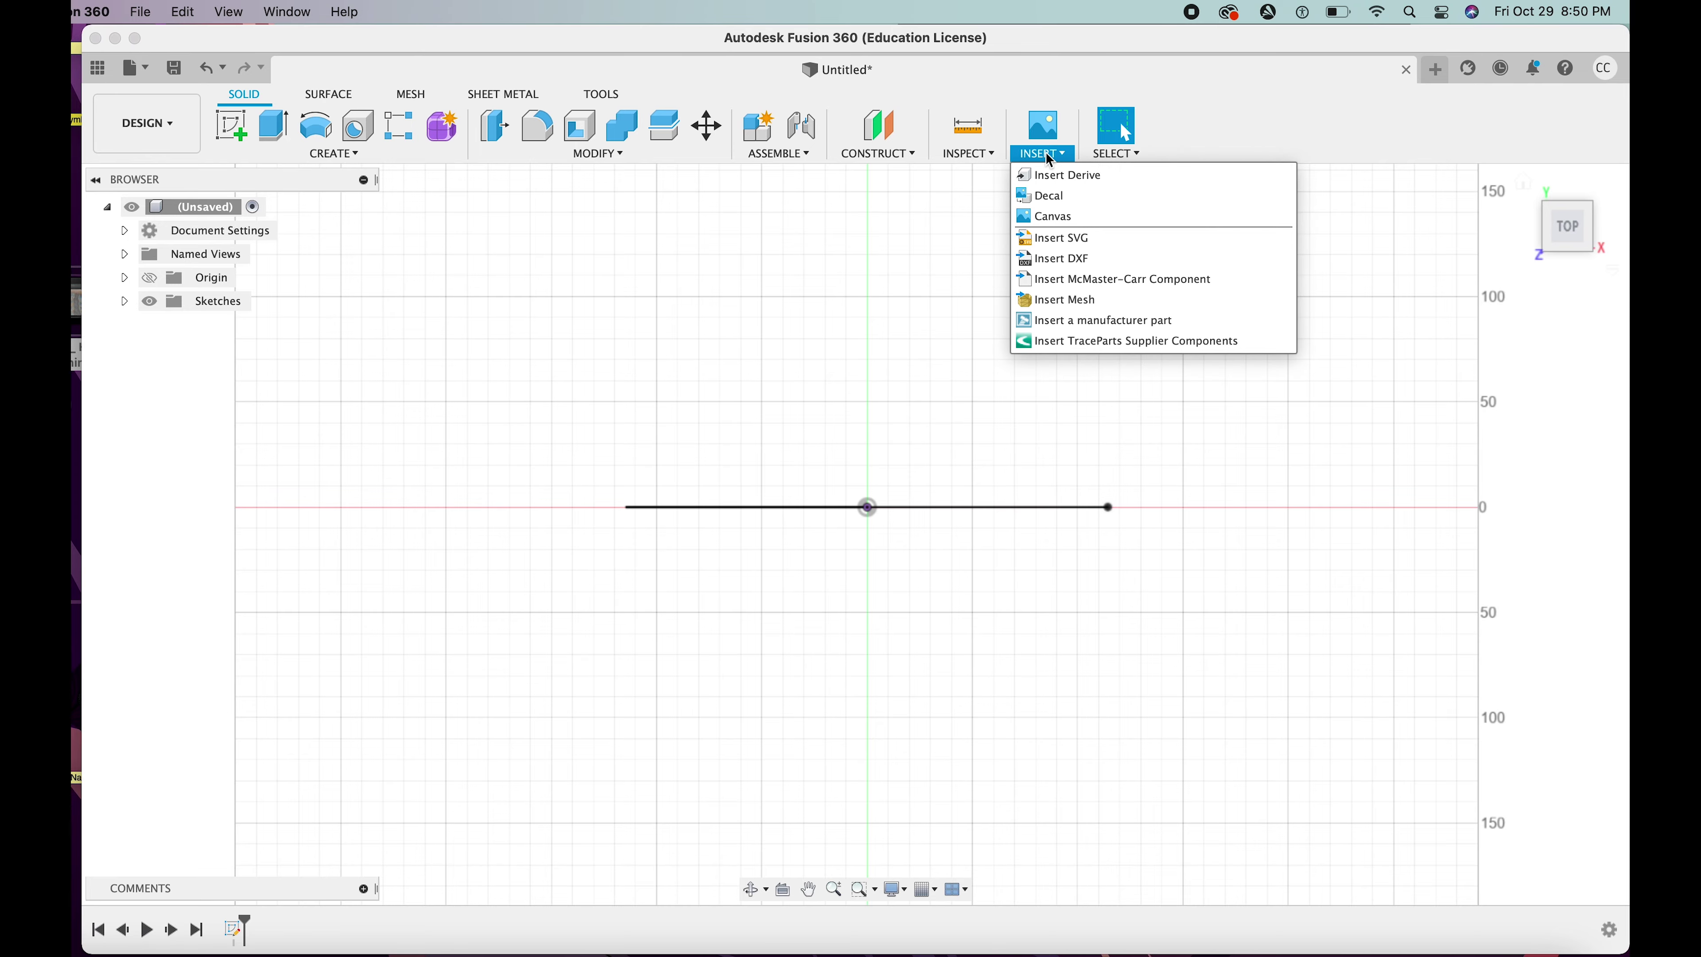
click(1050, 218)
click(621, 681)
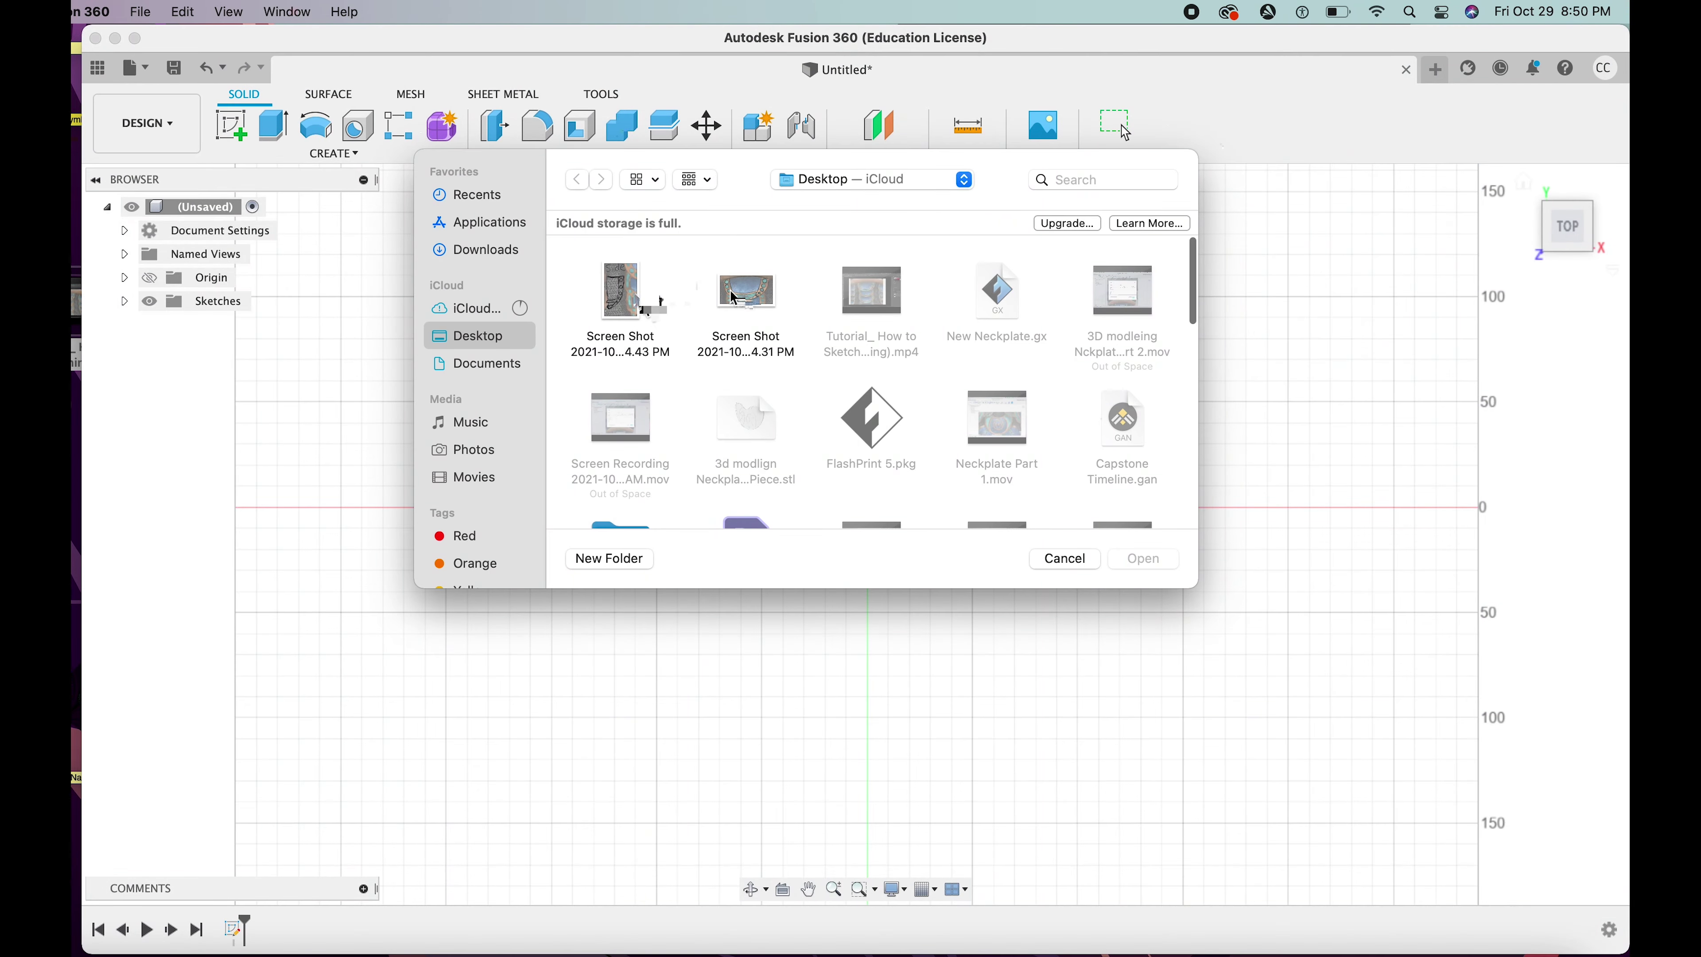
double_click(745, 298)
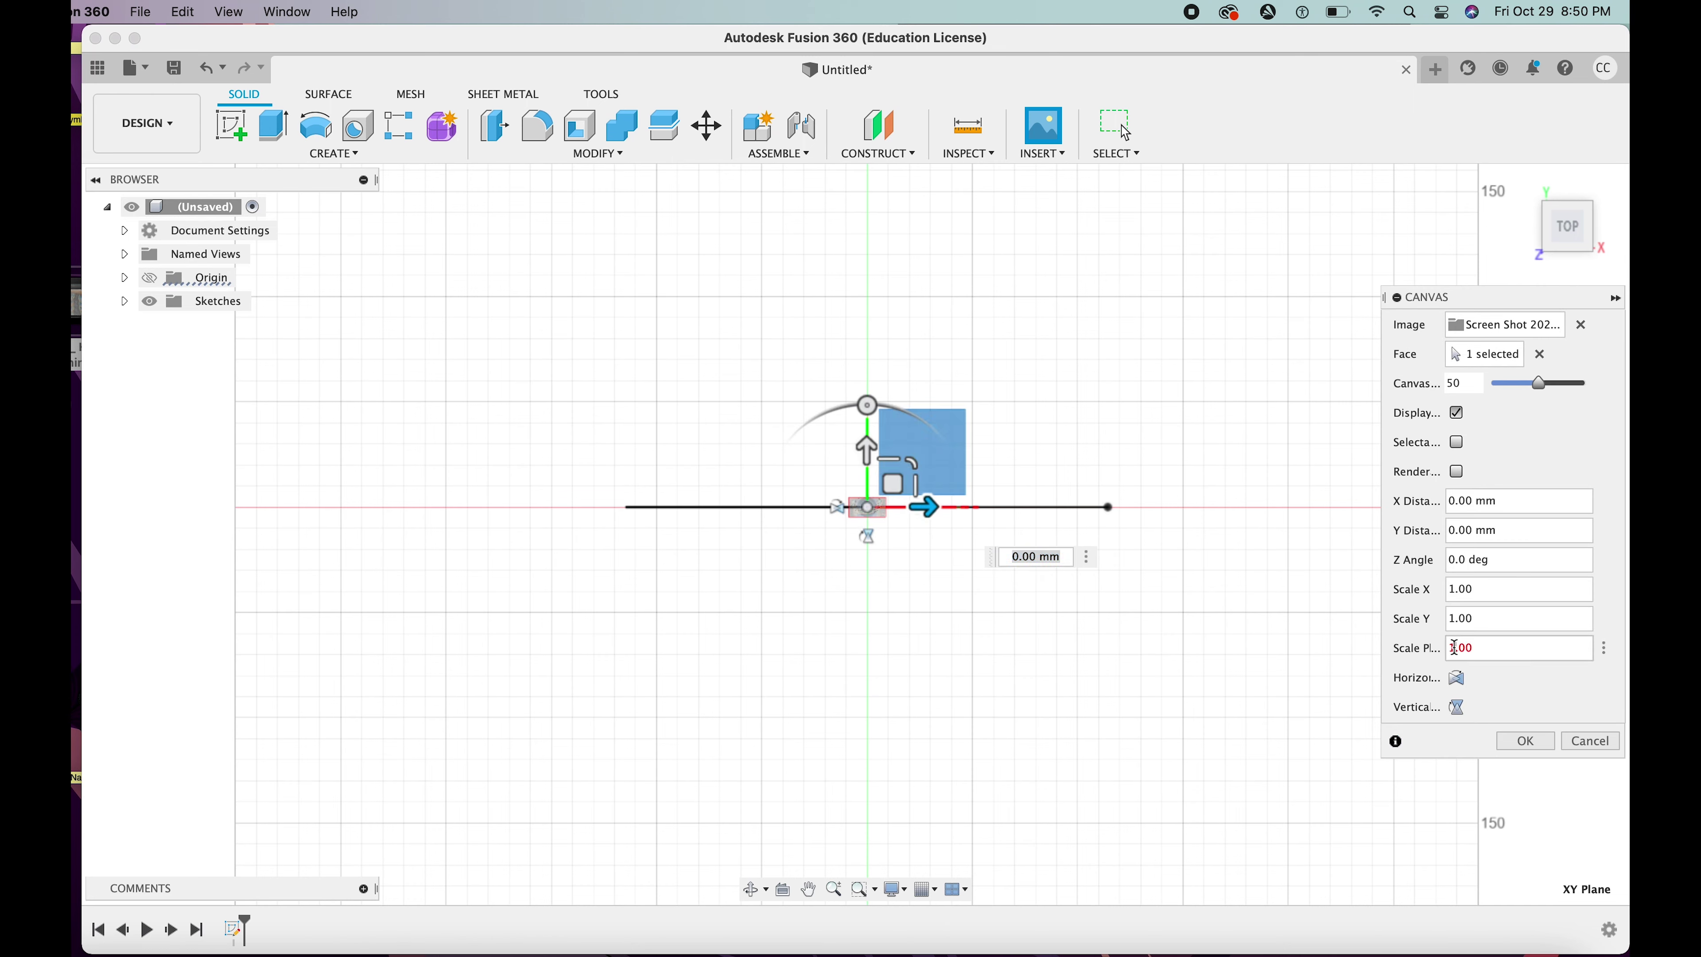
Scale the canvas in-plane to 15.5 and move it down so the neckplate's upper edge meets the horizontal axis
text(.)
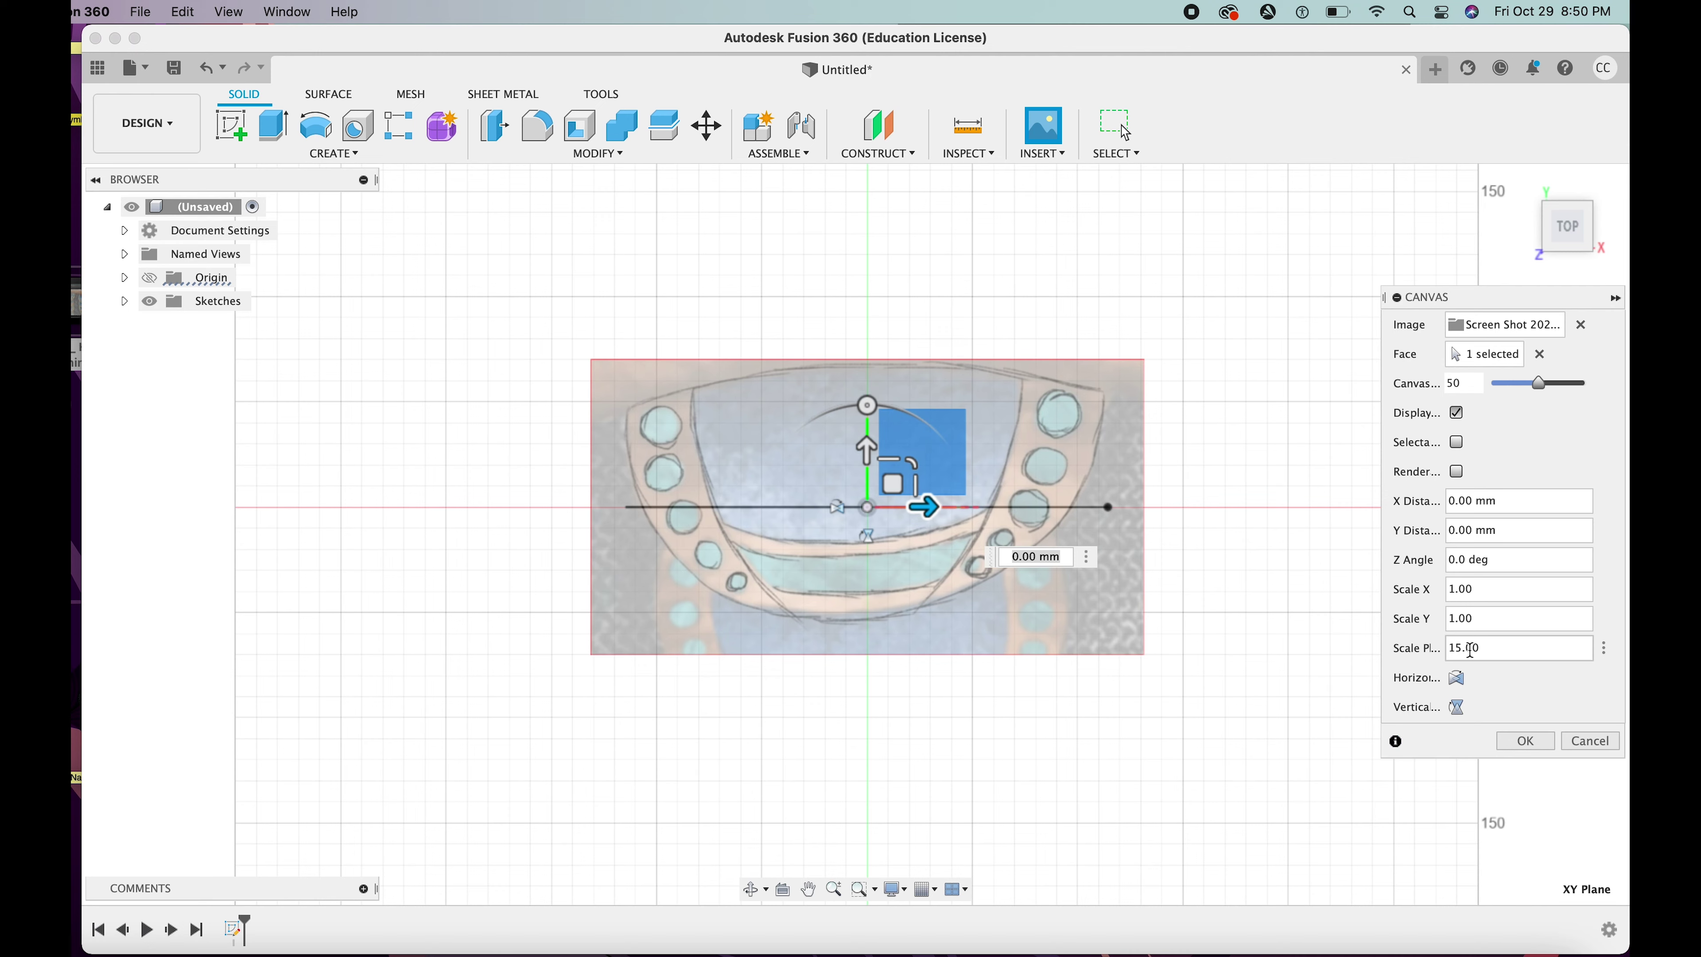
key(BackSpace)
text(5)
drag(866, 456, 862, 592)
click(1525, 740)
Start a sketch on the XY plane and draw a horizontal line between the existing baseline's two endpoints
click(230, 125)
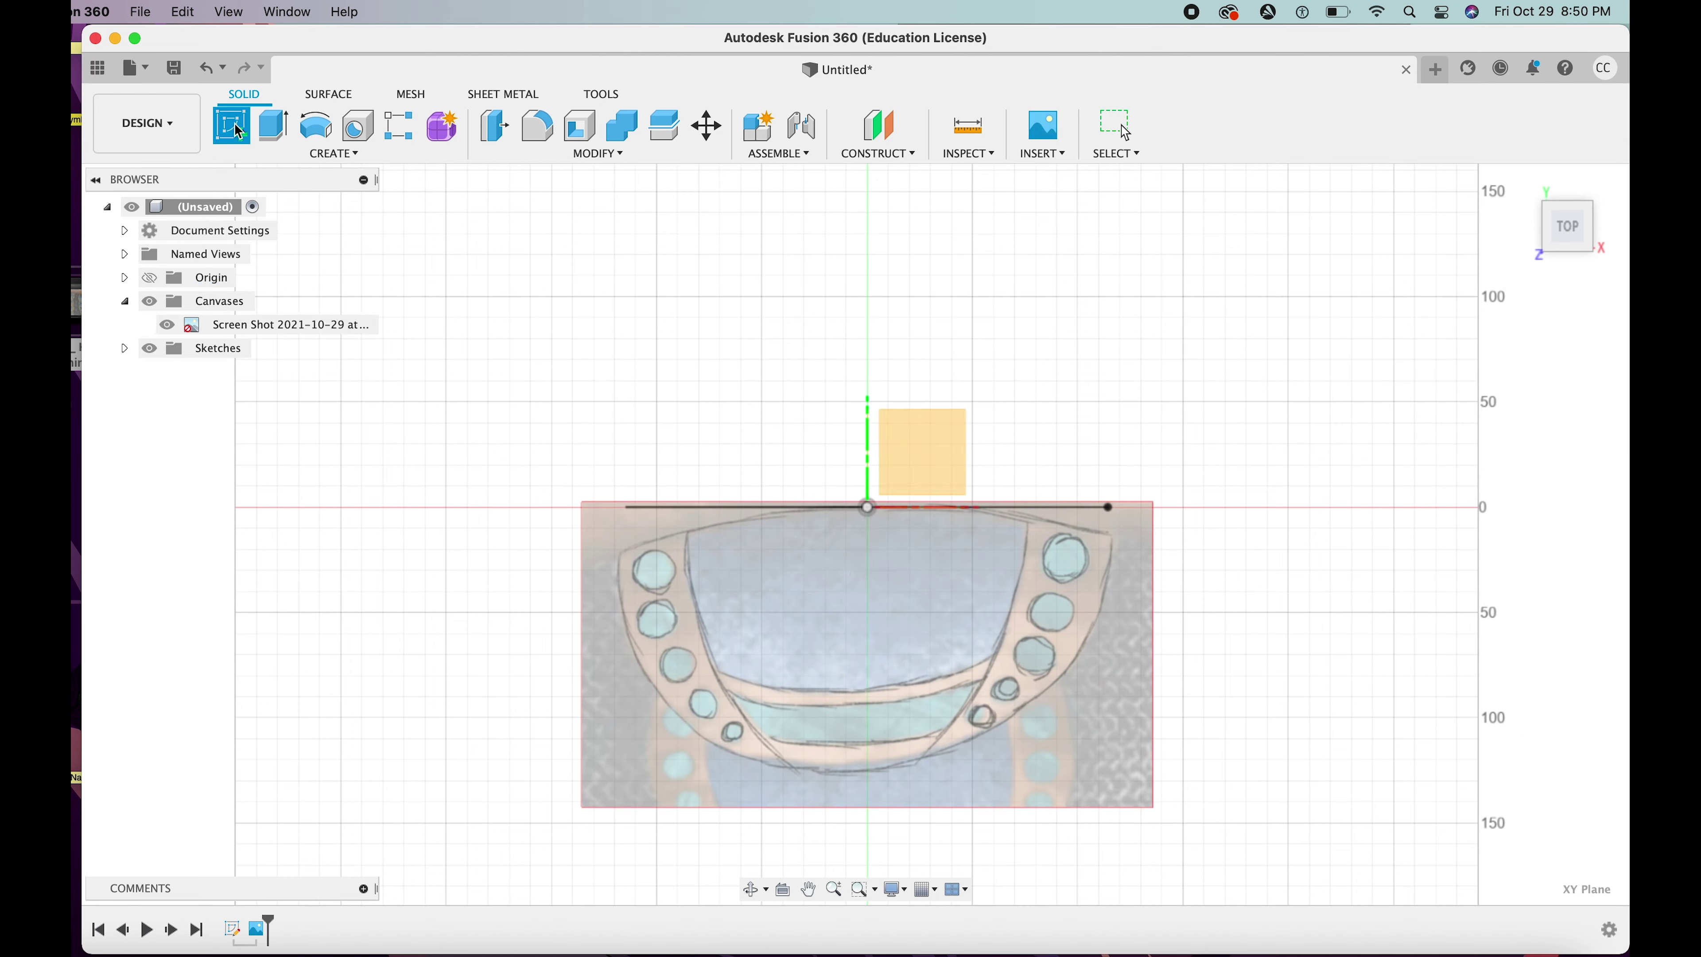
click(919, 471)
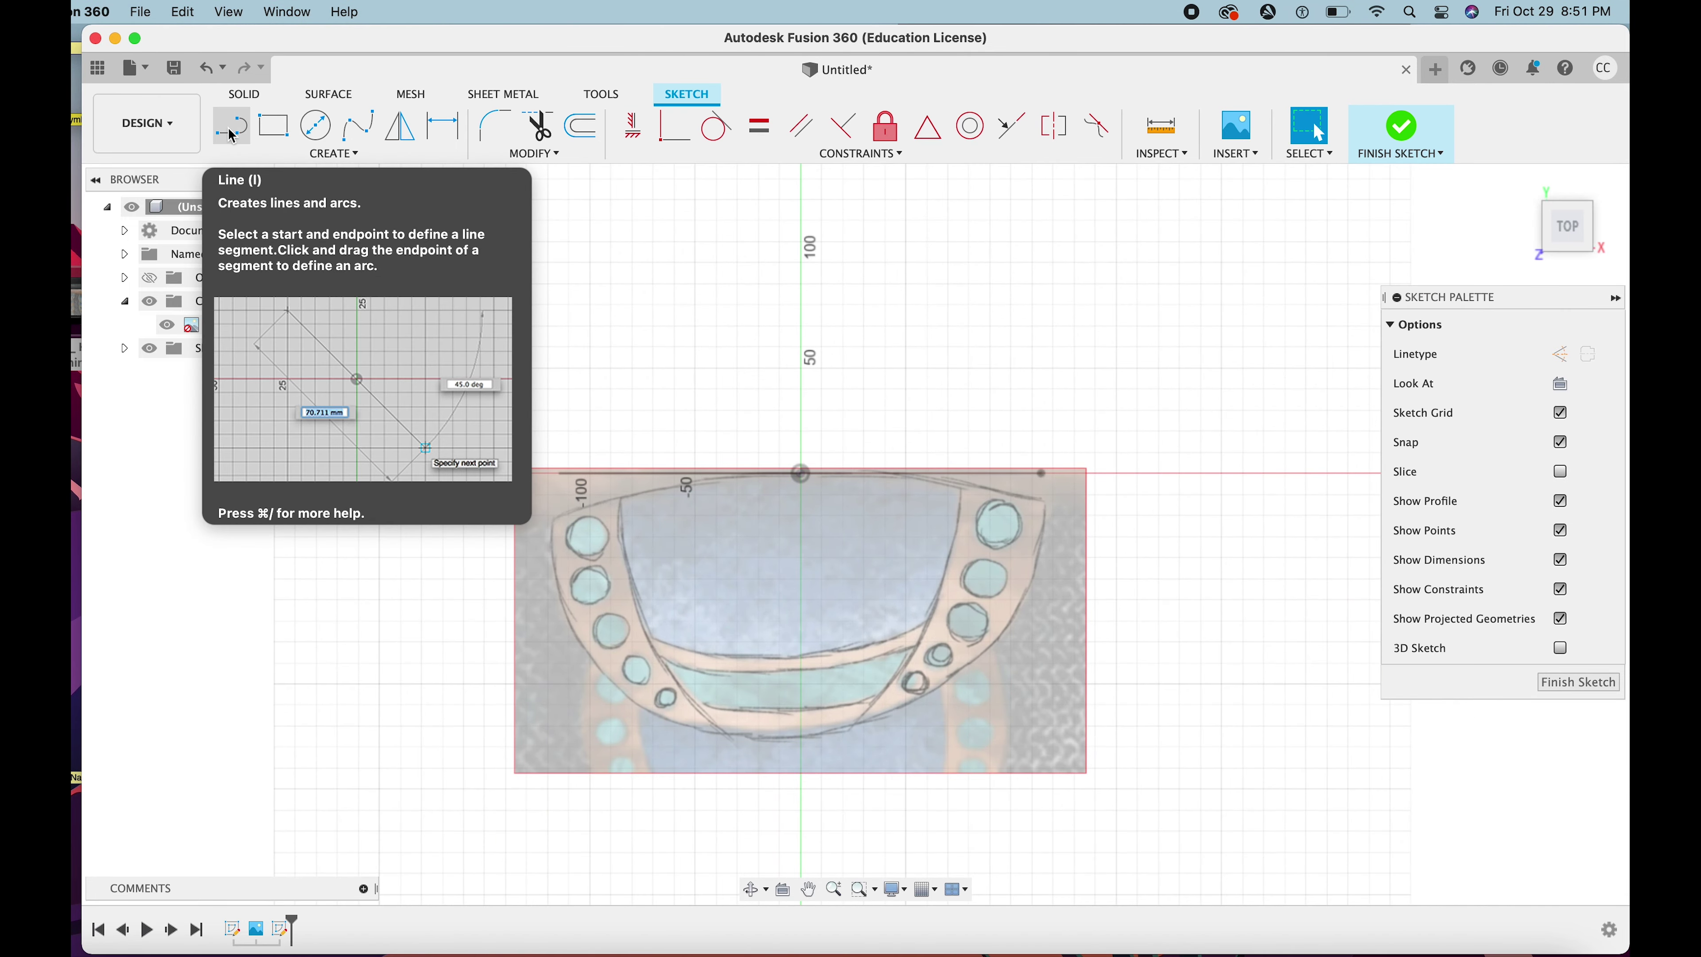
click(229, 135)
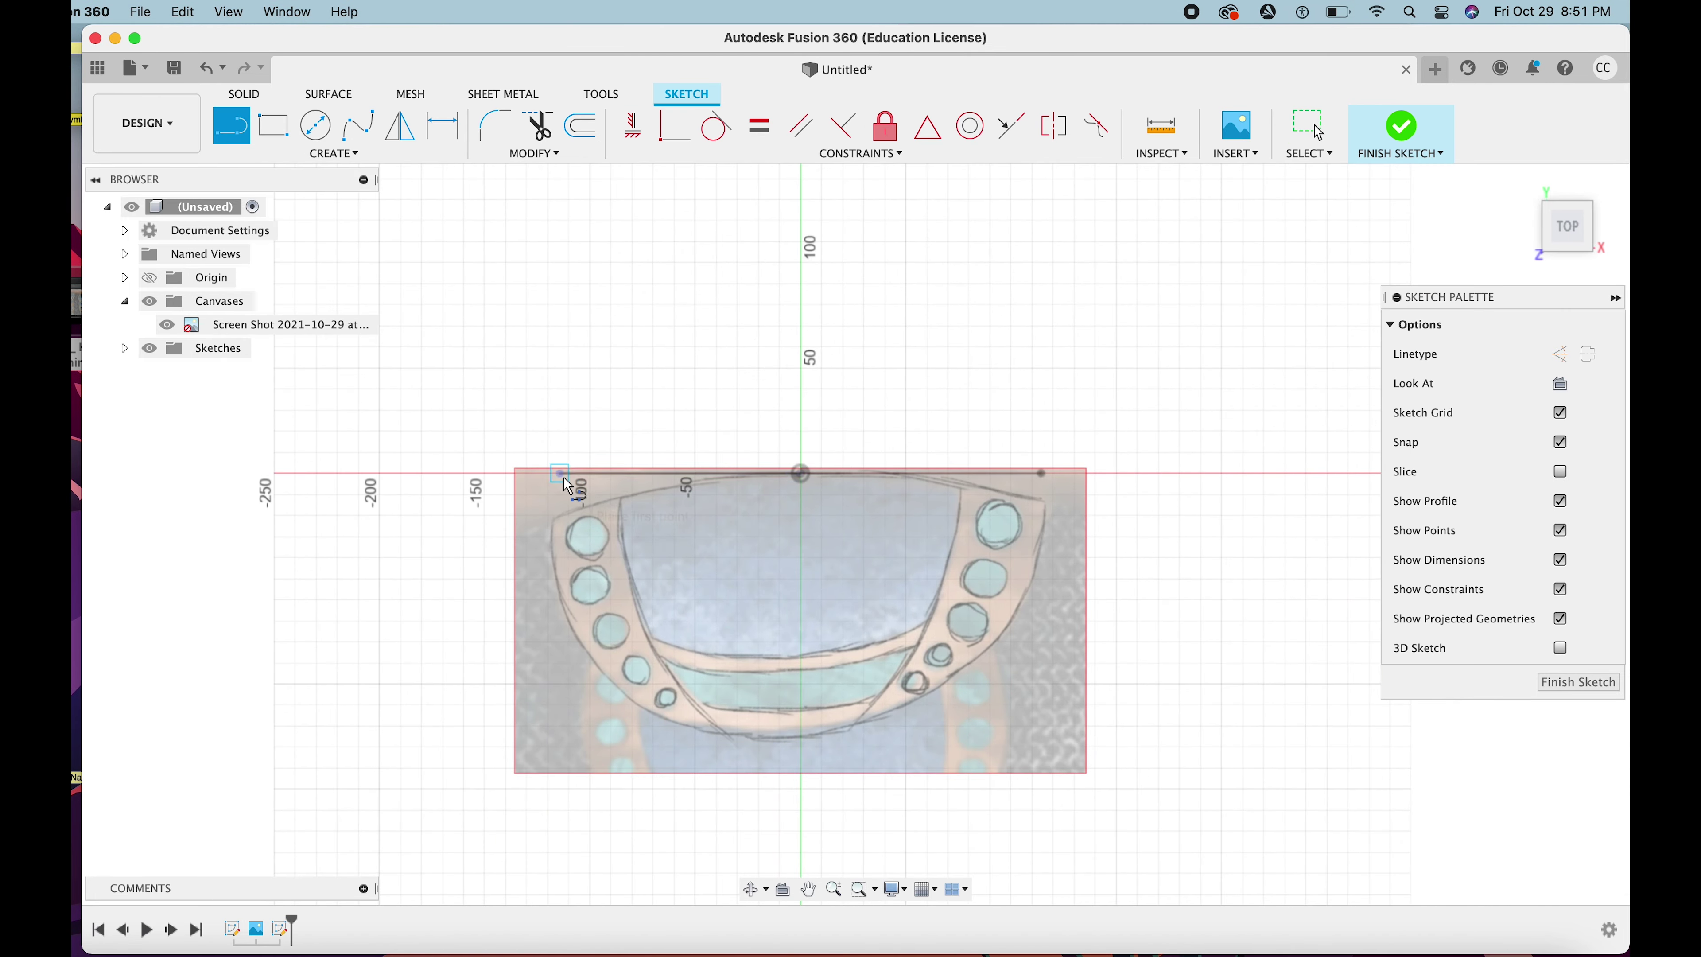
click(560, 474)
click(1040, 473)
Draw a three-point arc between the baseline's endpoints, bulging down along the neckplate's lower outer edge
click(254, 161)
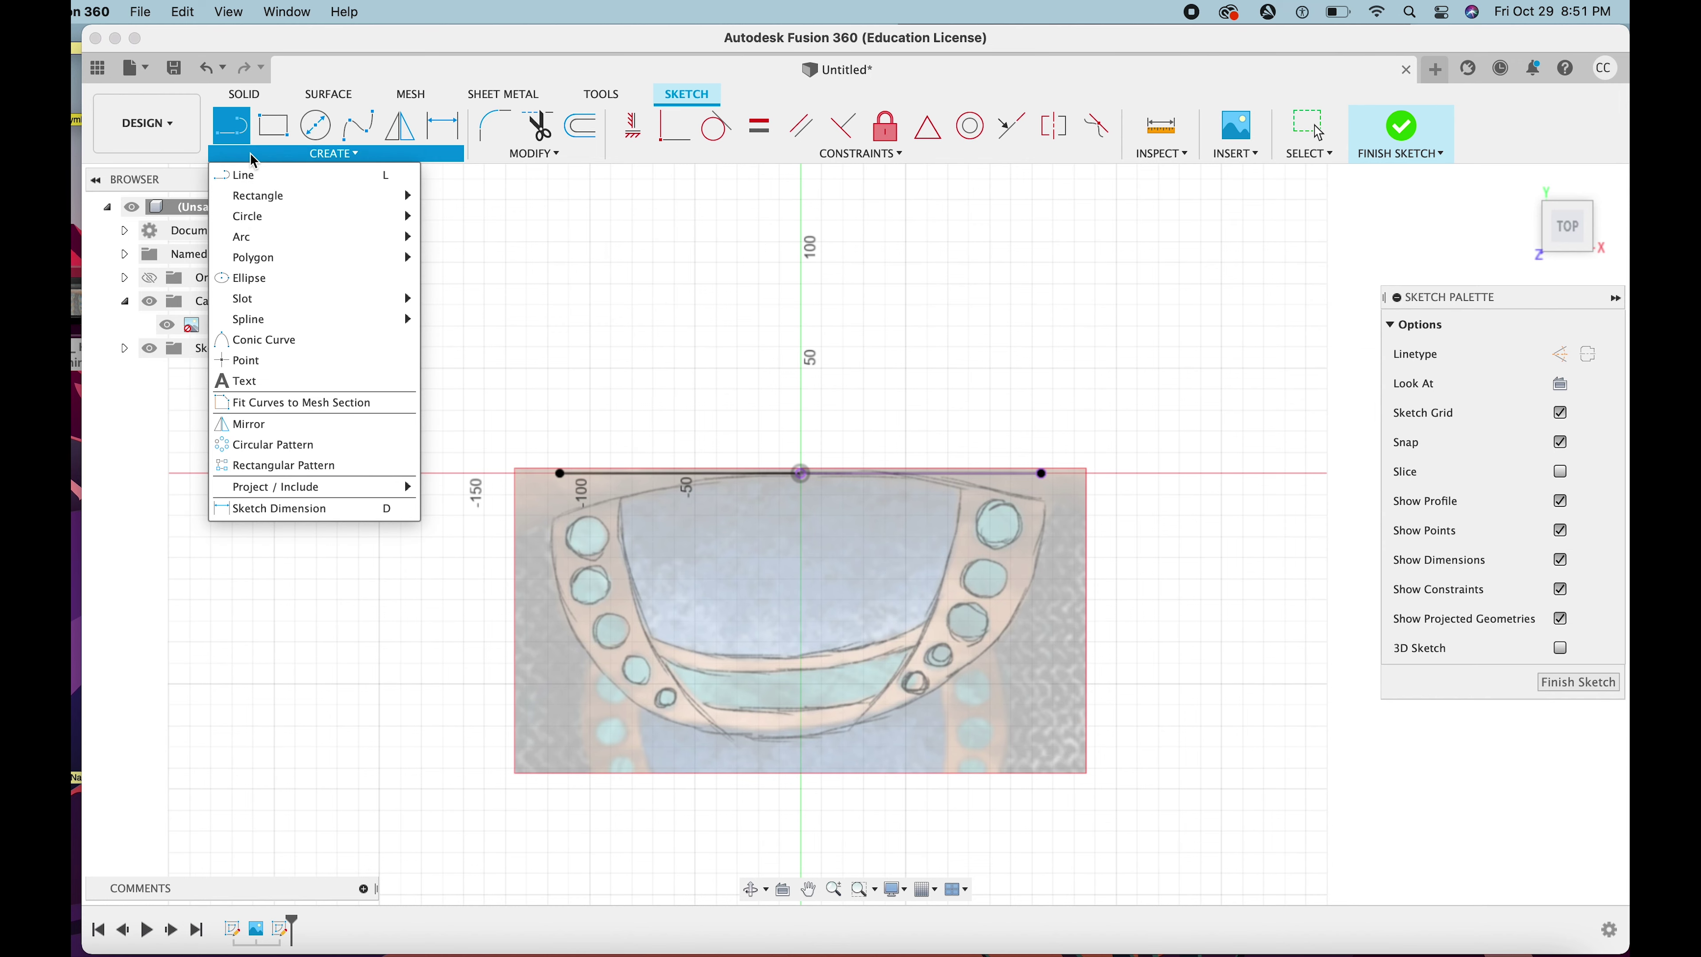
mouse_move(322, 236)
click(496, 236)
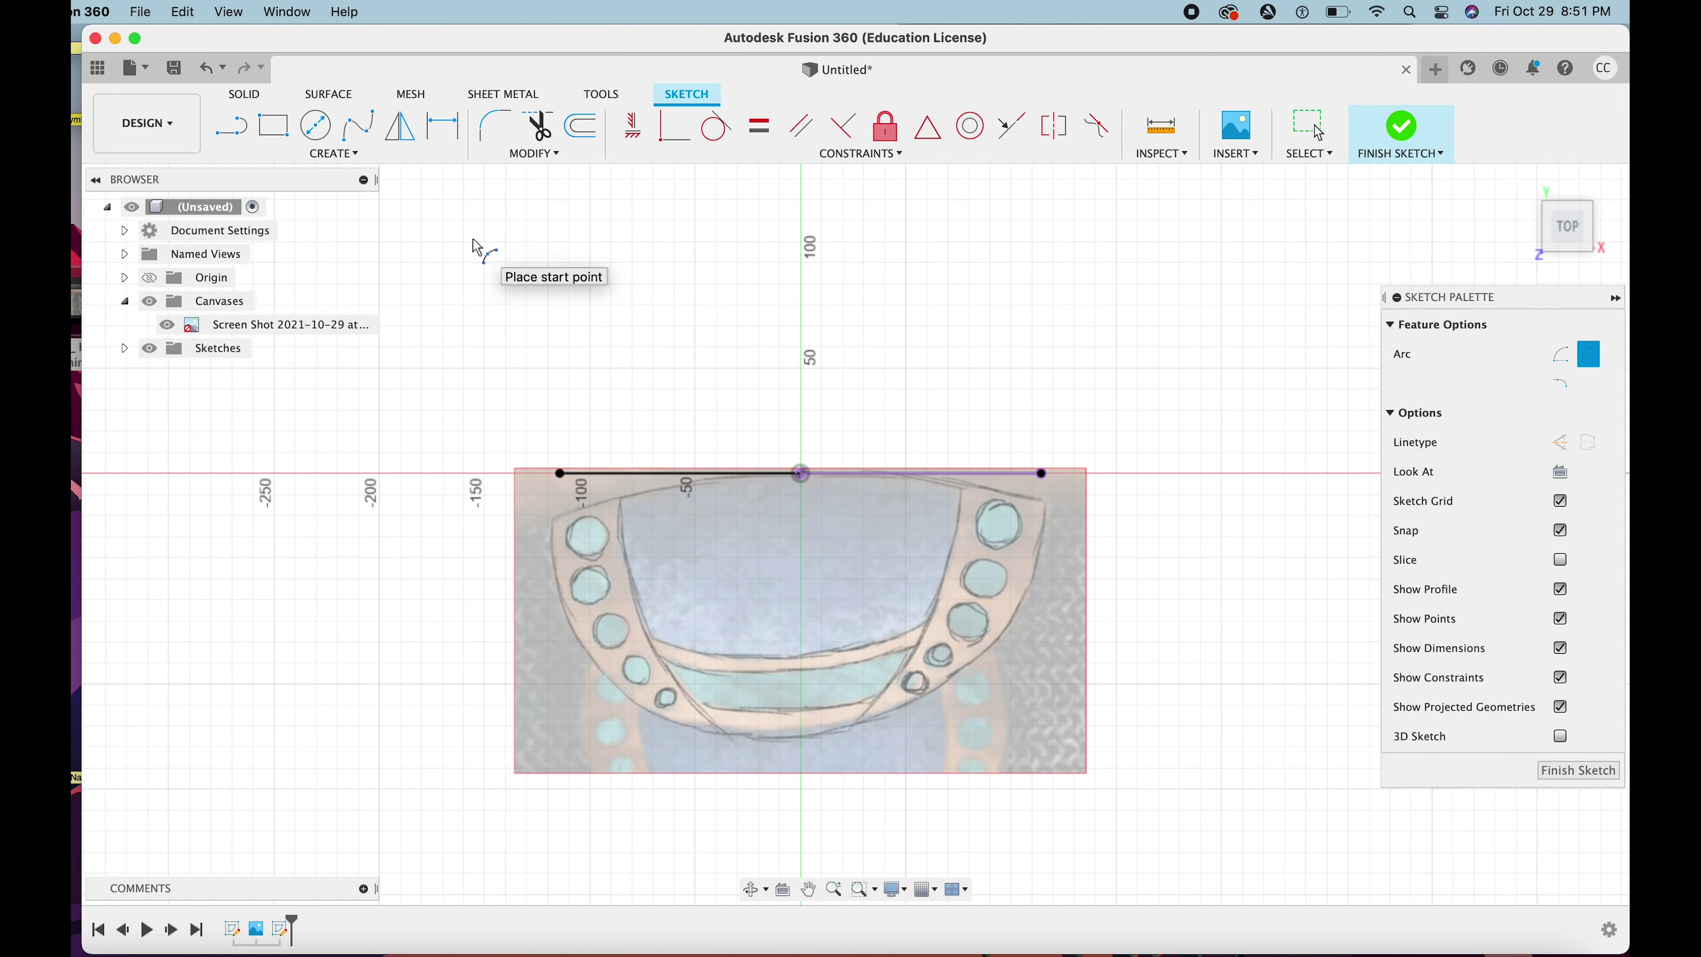
click(560, 474)
click(1041, 473)
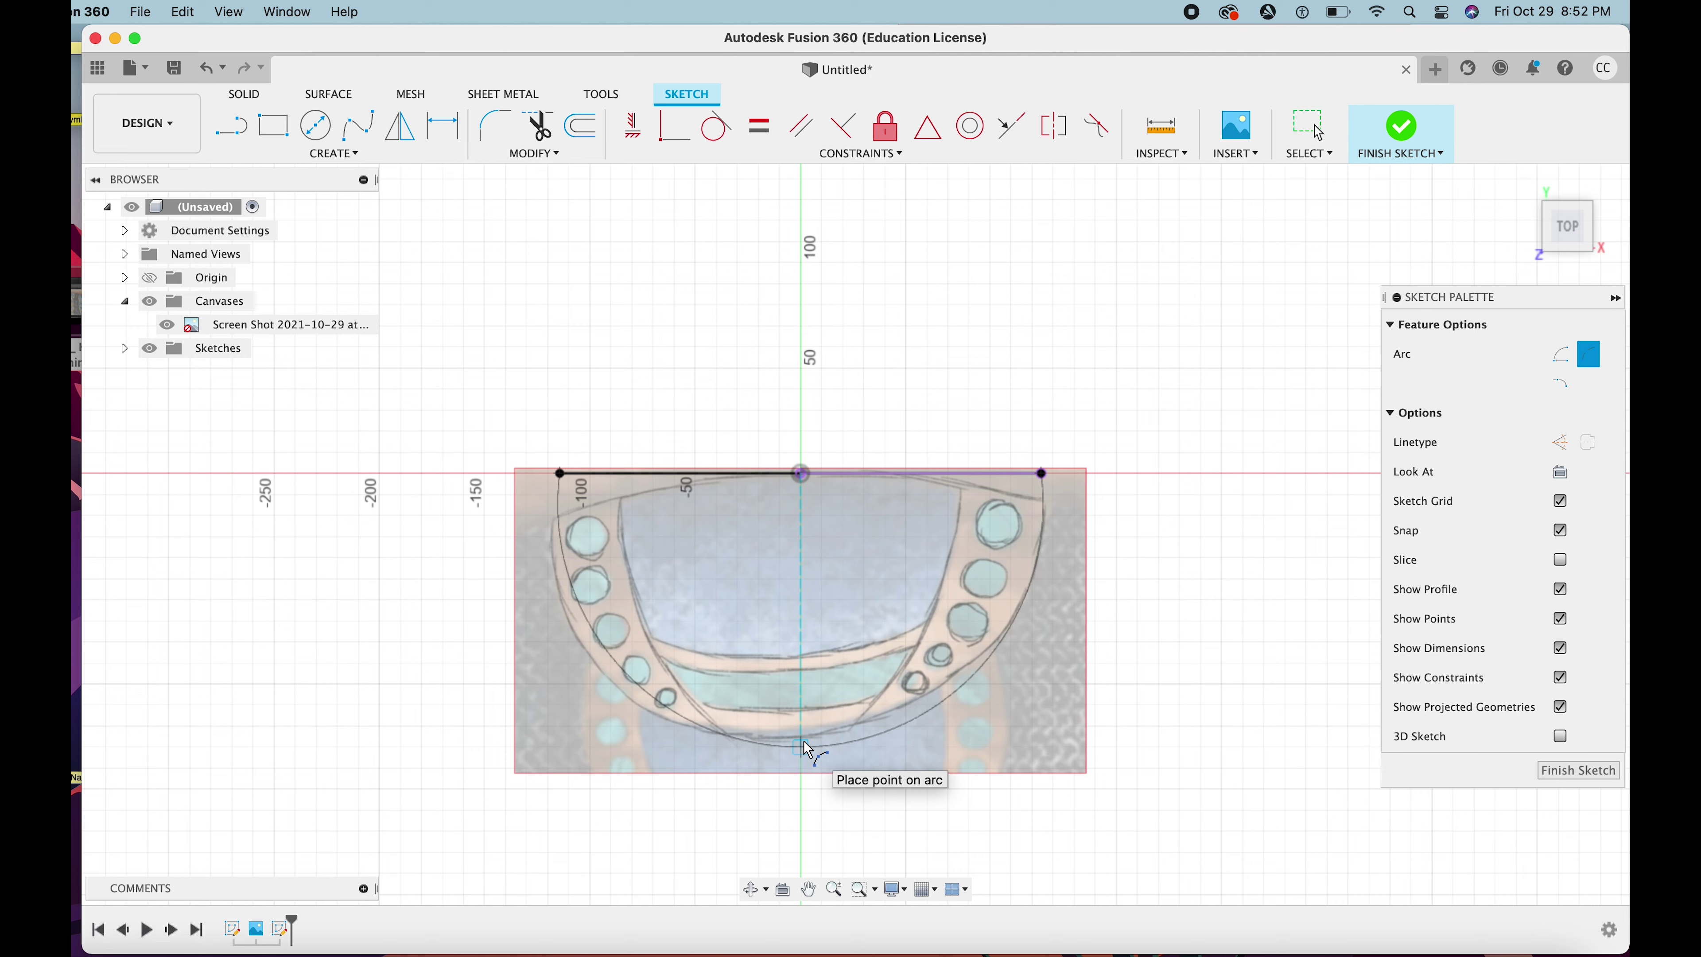
click(807, 740)
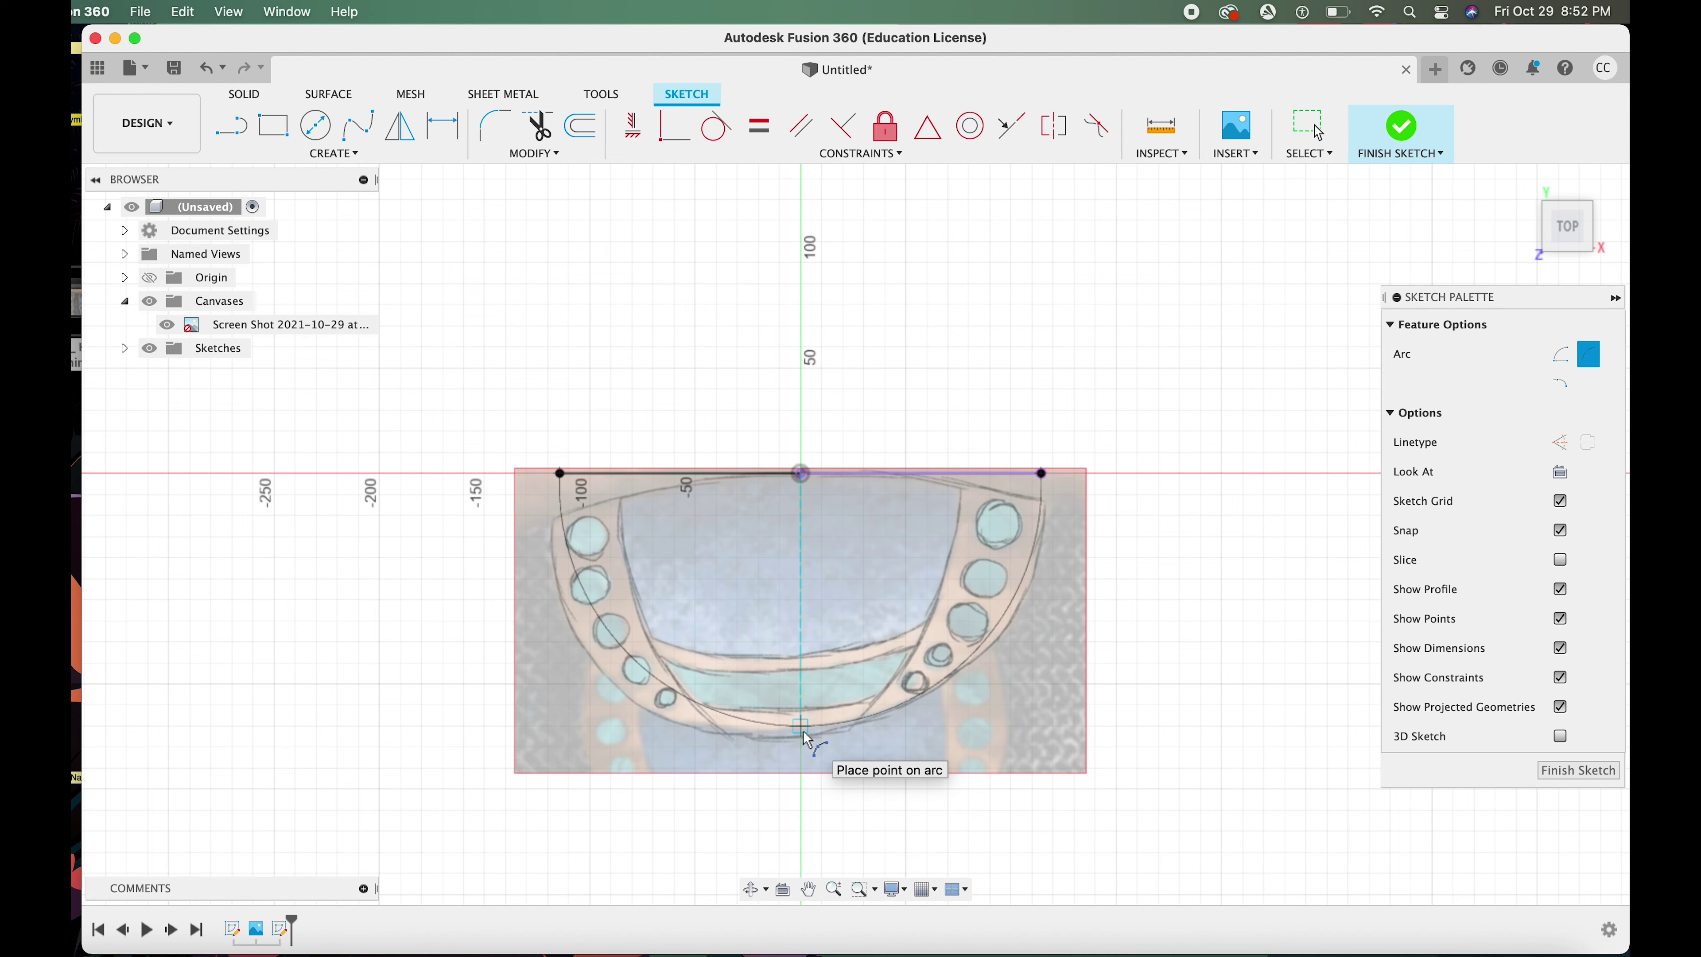
click(806, 740)
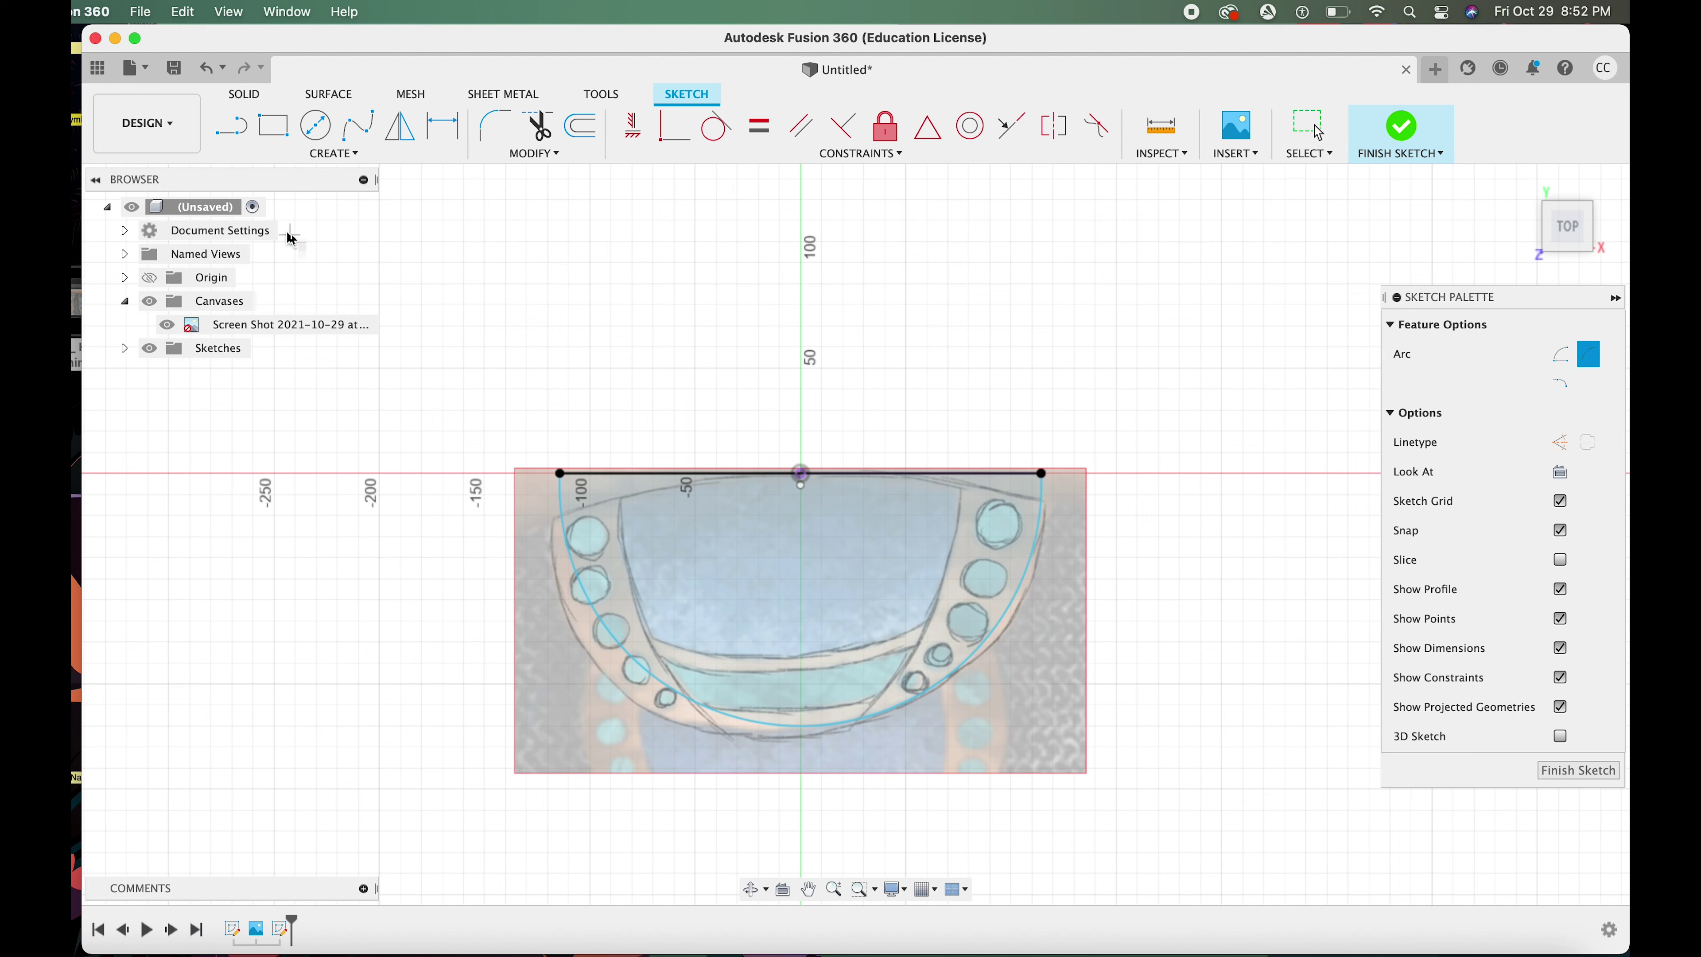
Draw two three-point arcs from the baseline down to the outer arc, tracing the inner edges of both side bands
click(611, 474)
click(717, 710)
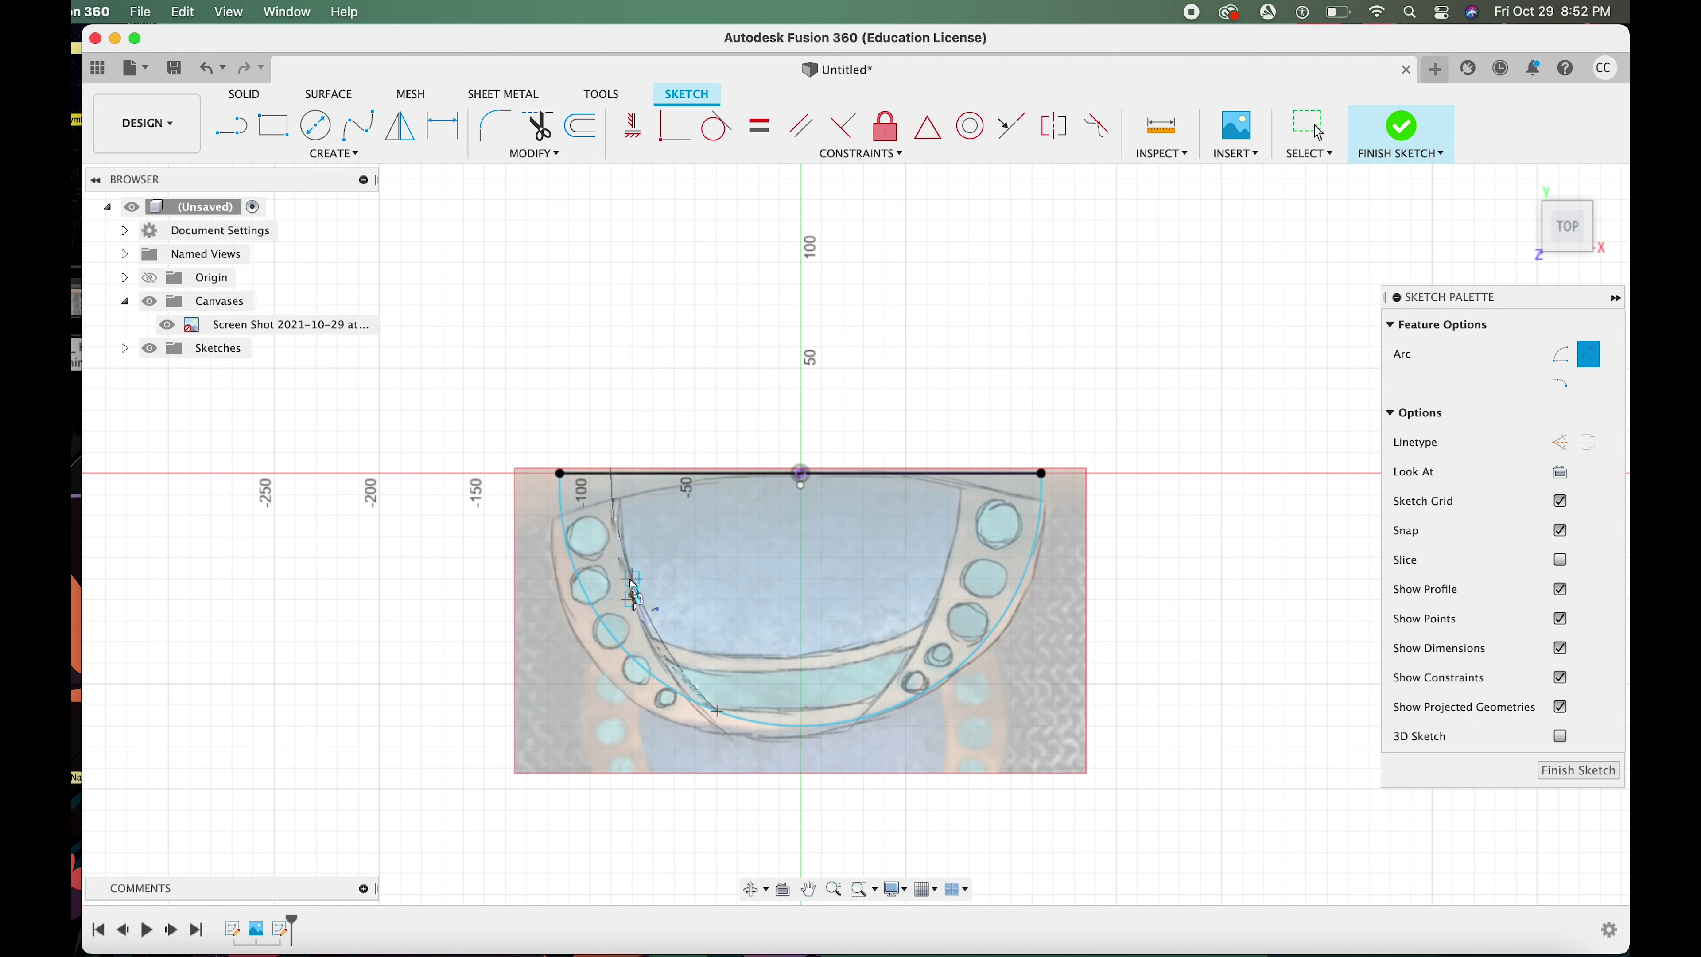
click(633, 584)
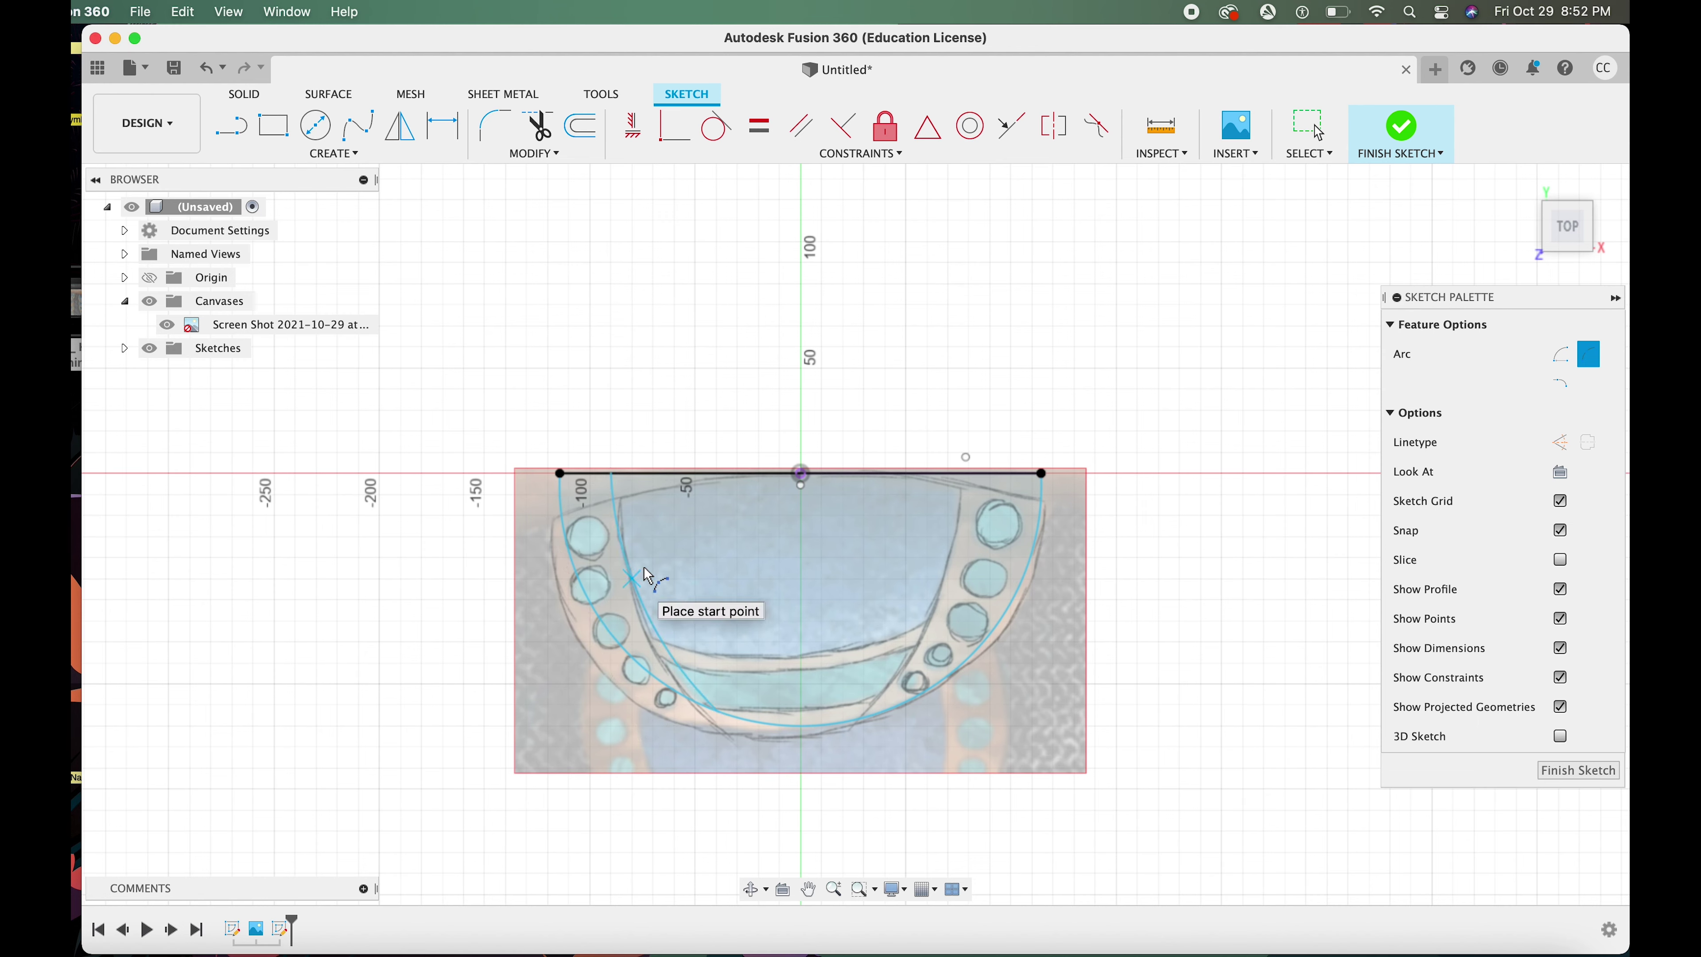
click(991, 473)
click(883, 710)
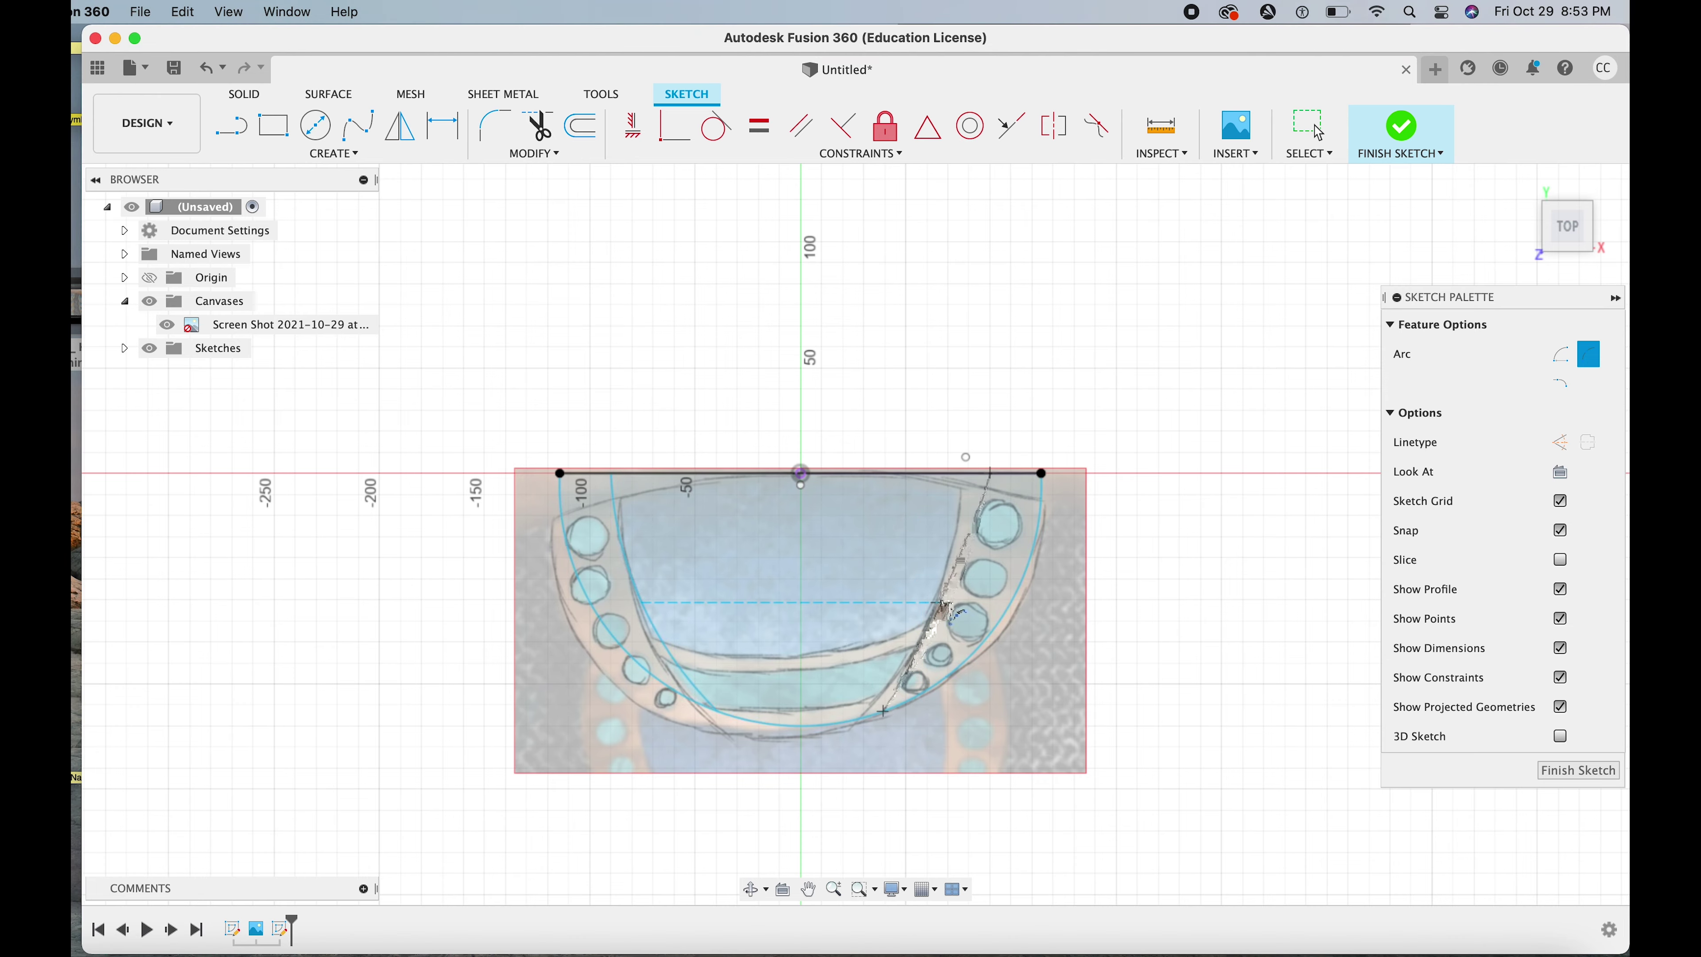
click(965, 613)
Draw a three-point arc connecting the two inner side arcs near their lower ends, just inside the outer arc
scroll(680, 667, up, 3)
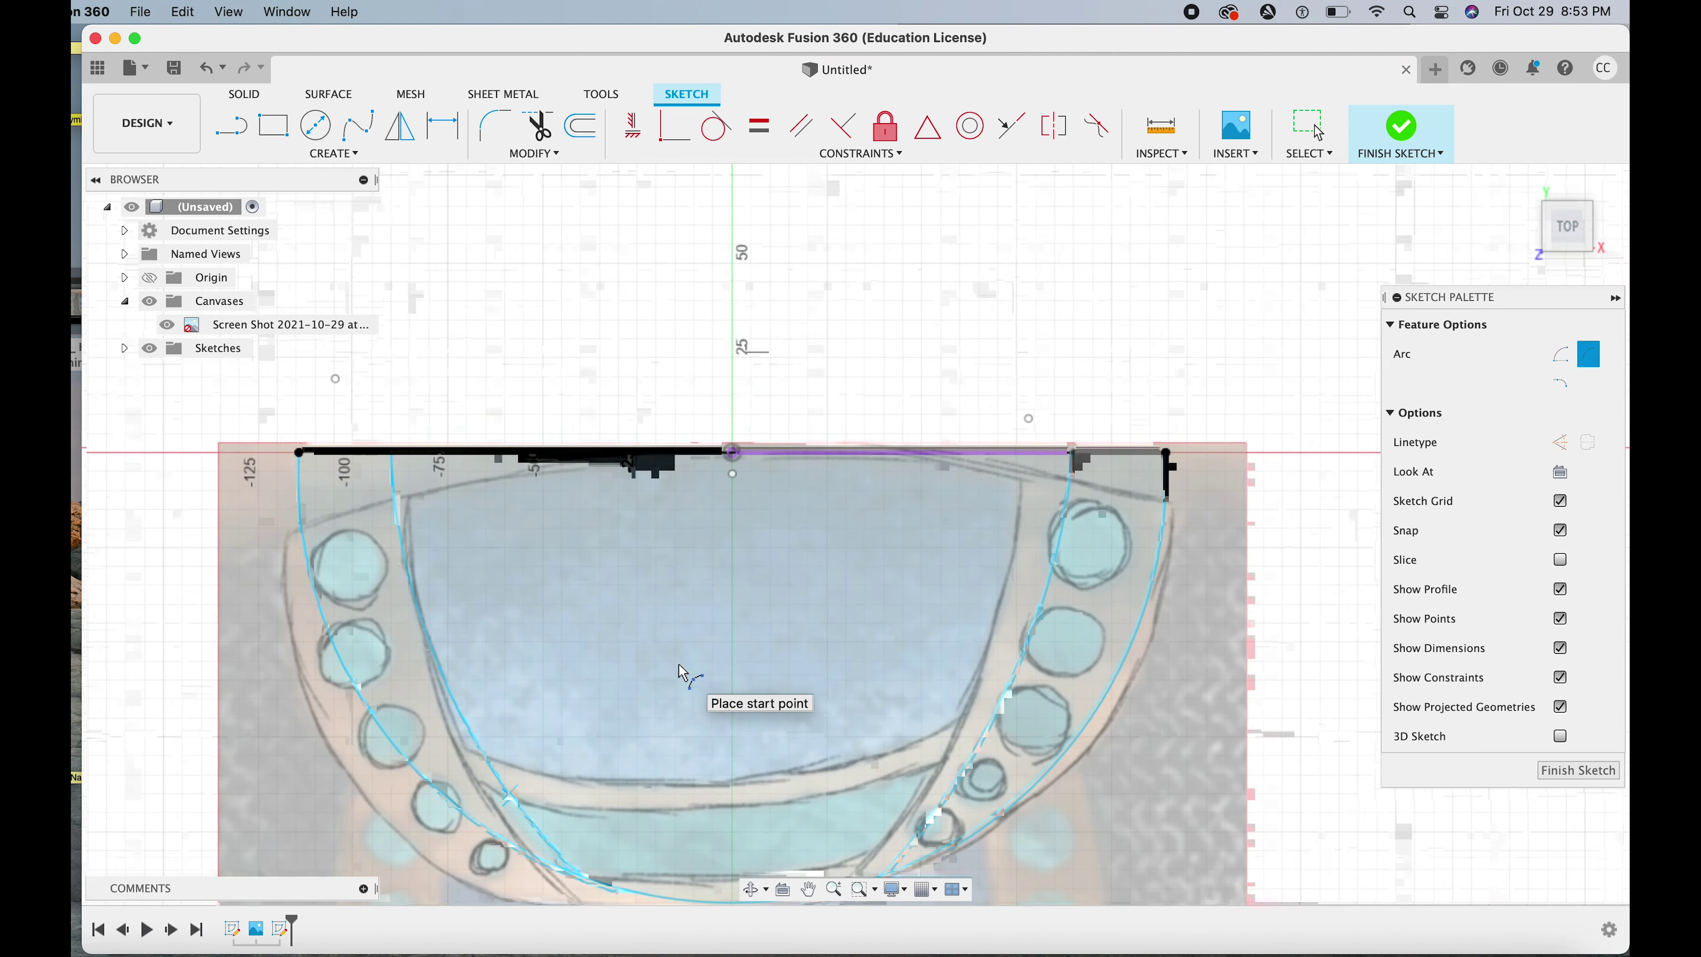
scroll(679, 665, down, 3)
click(591, 755)
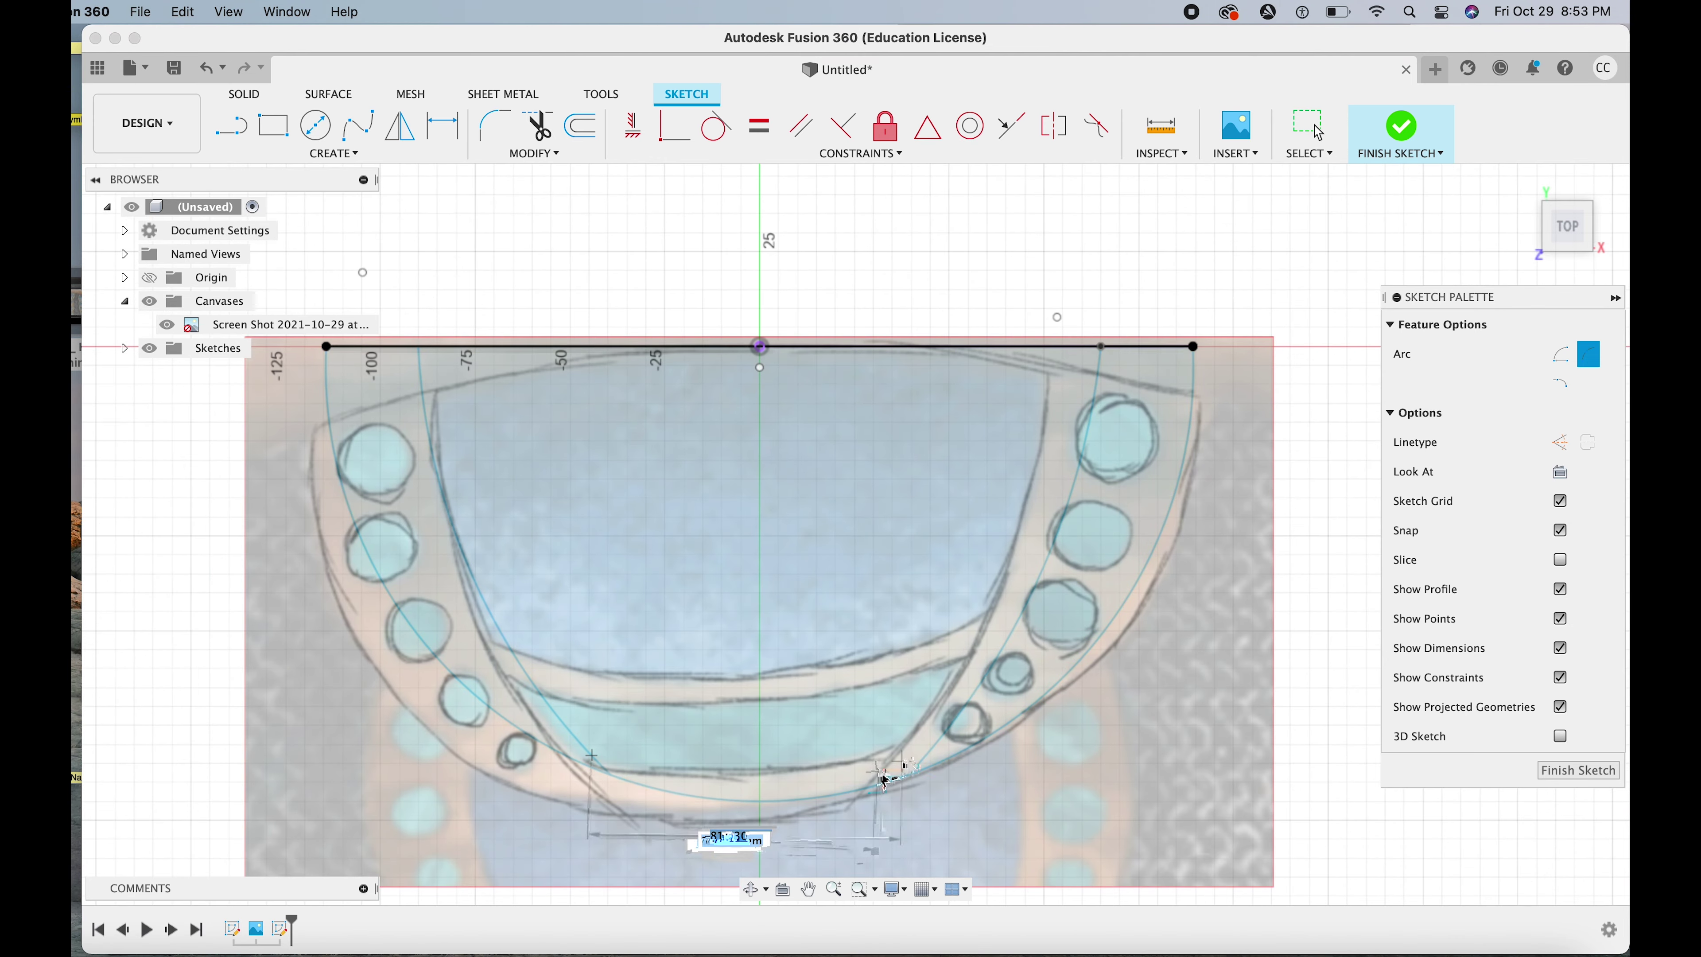
click(930, 754)
click(774, 789)
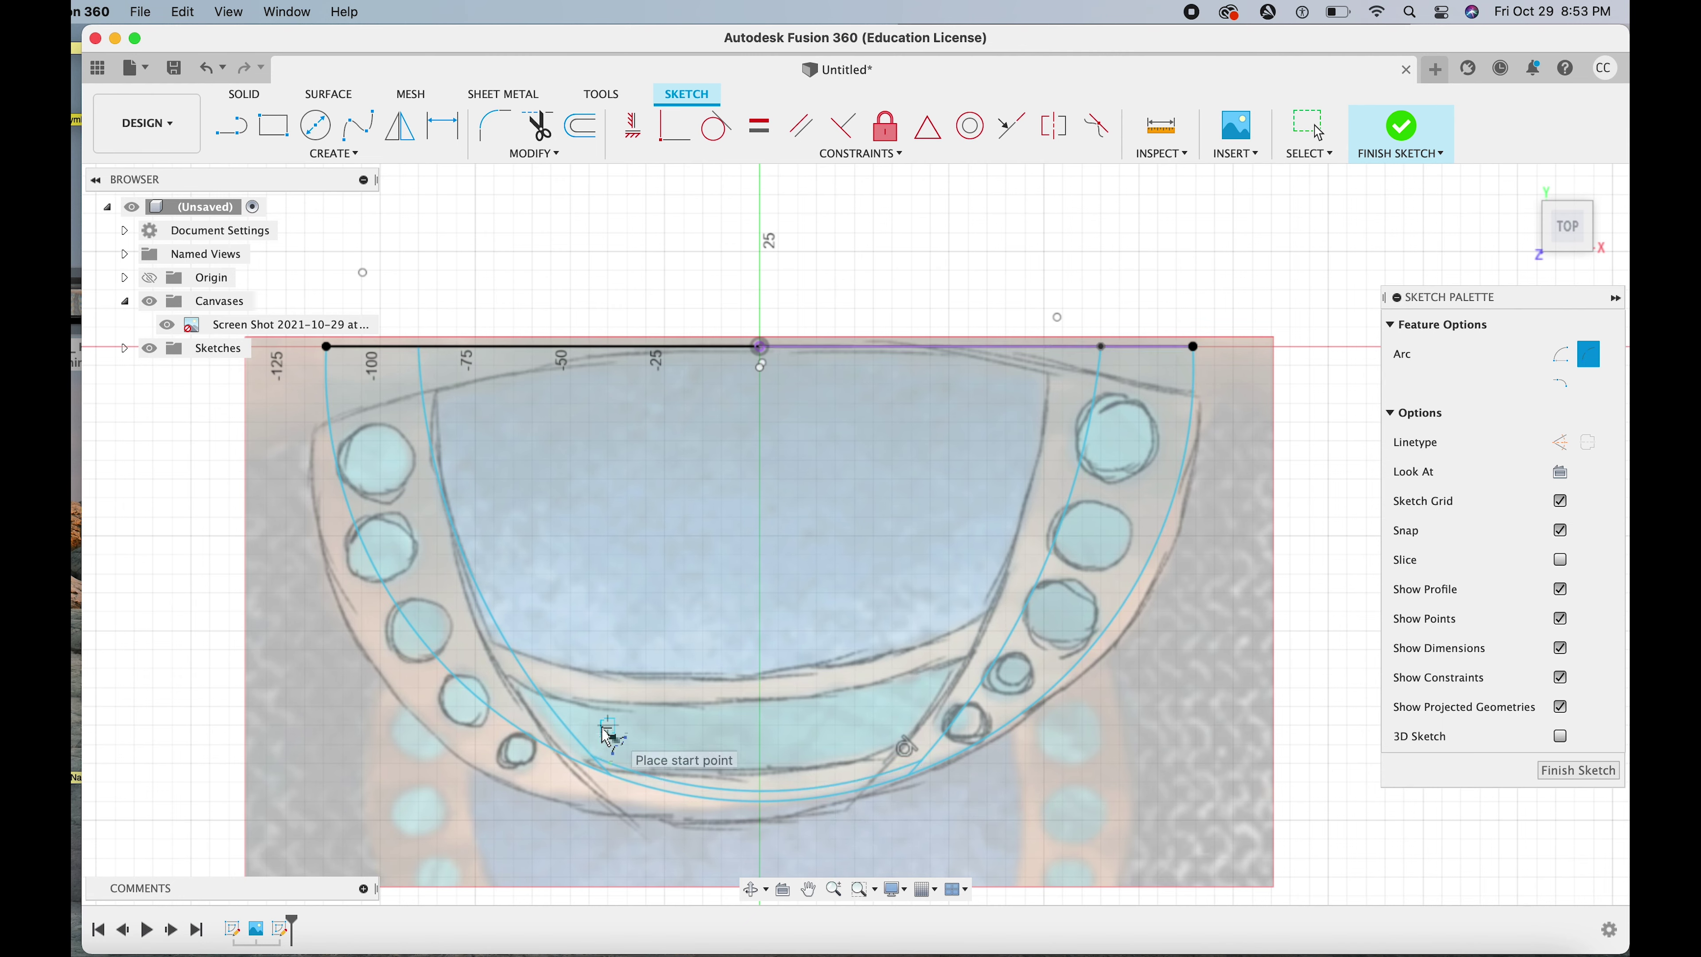
Draw two more closely spaced three-point arcs between the inner side arcs, above the lower connecting arc
click(556, 714)
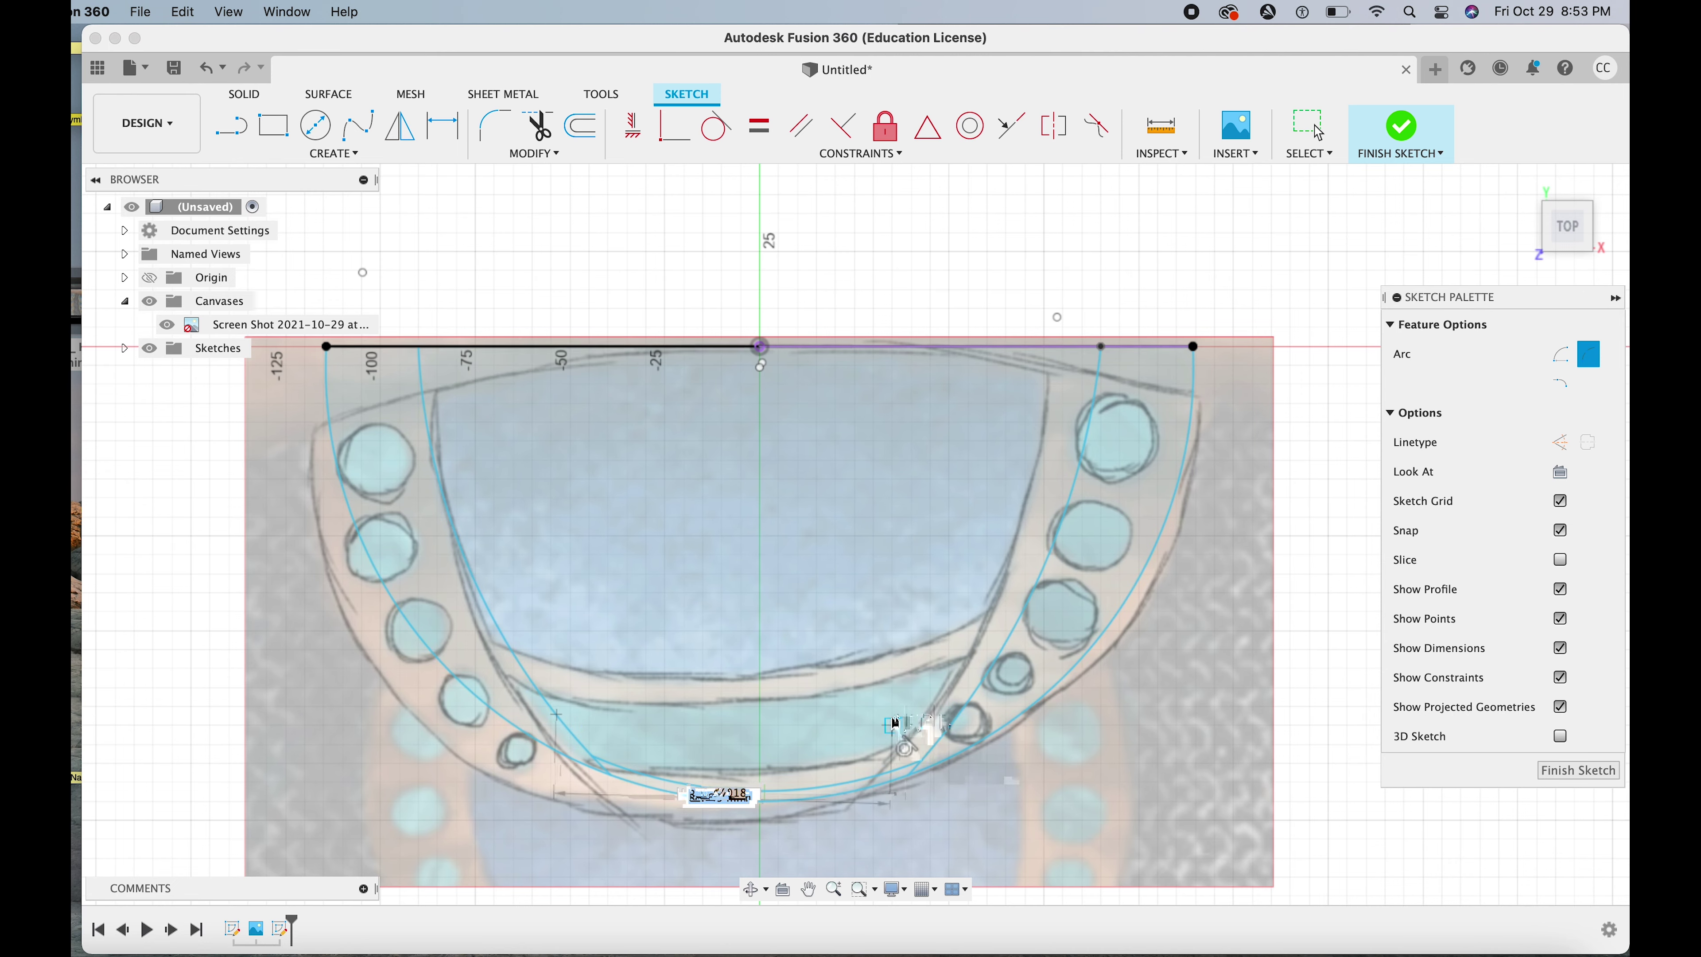
click(955, 714)
click(760, 749)
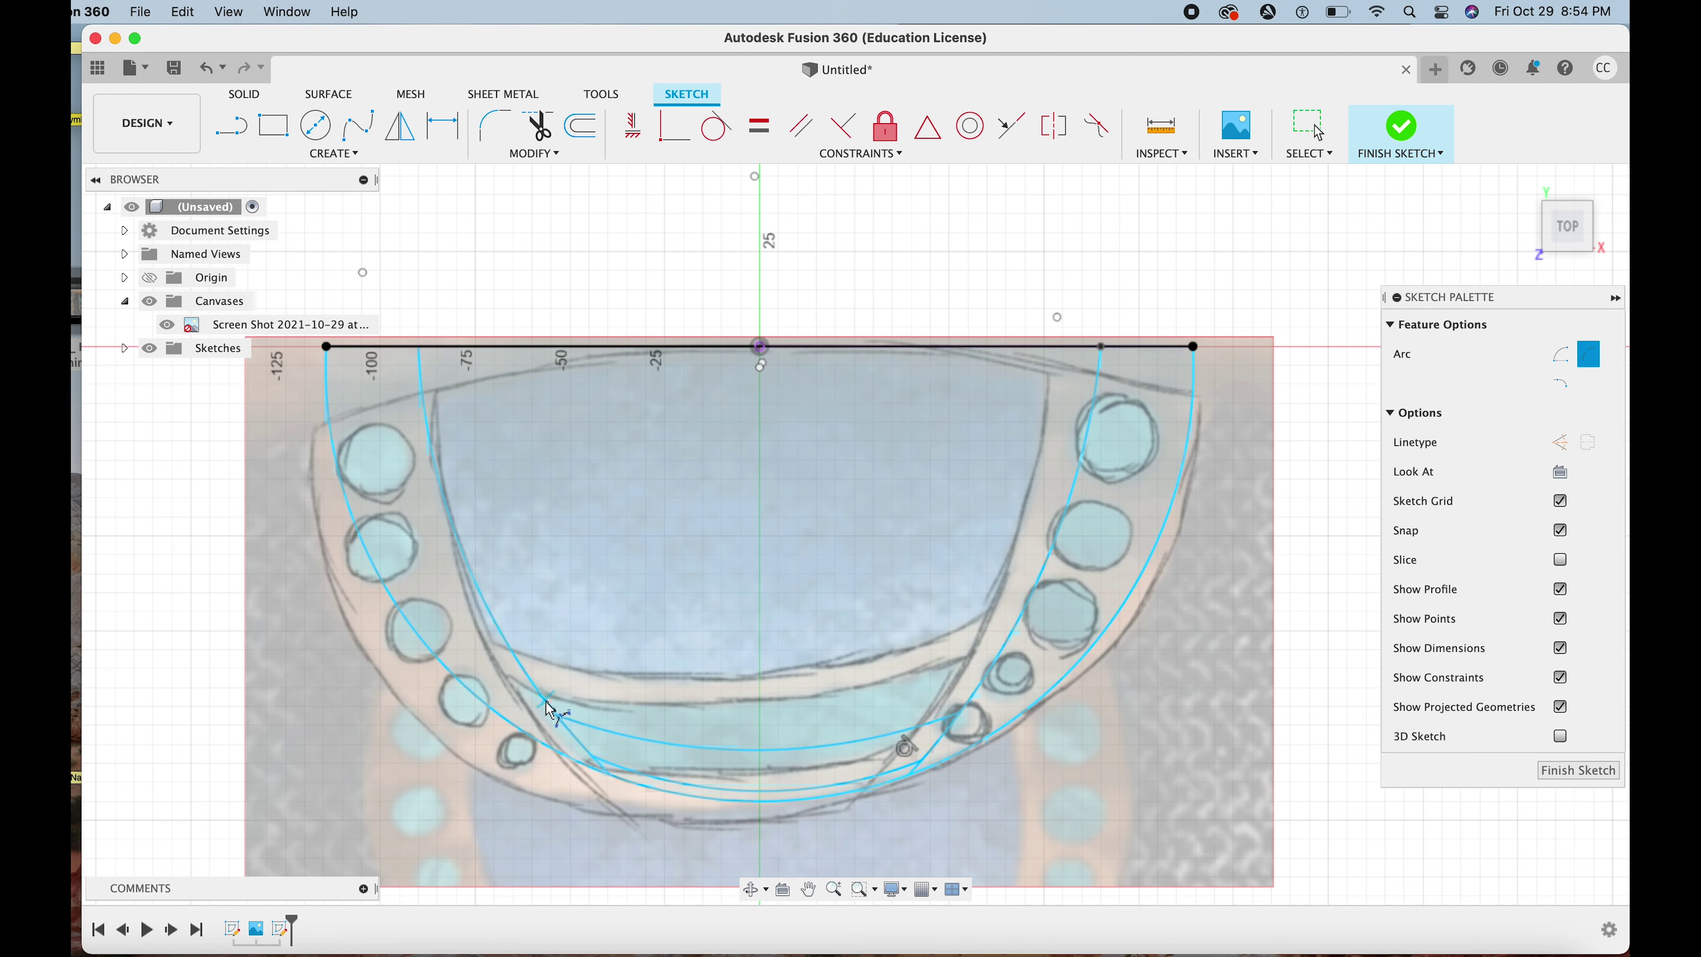
click(551, 708)
click(958, 707)
click(760, 734)
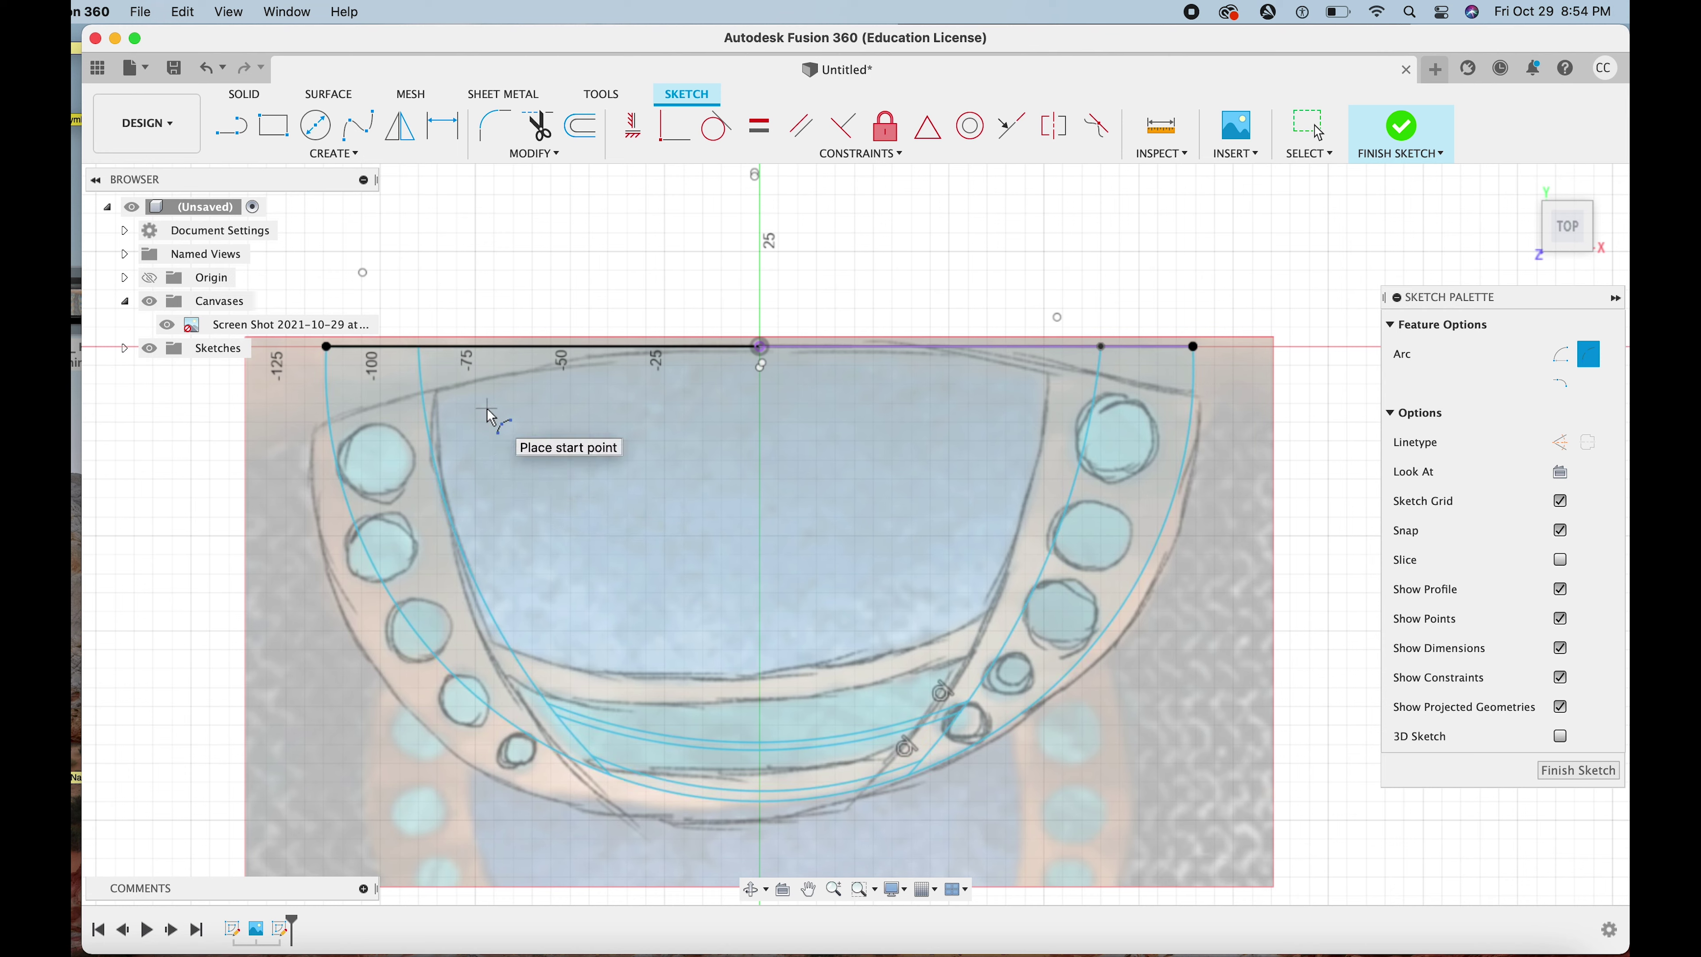
key(c)
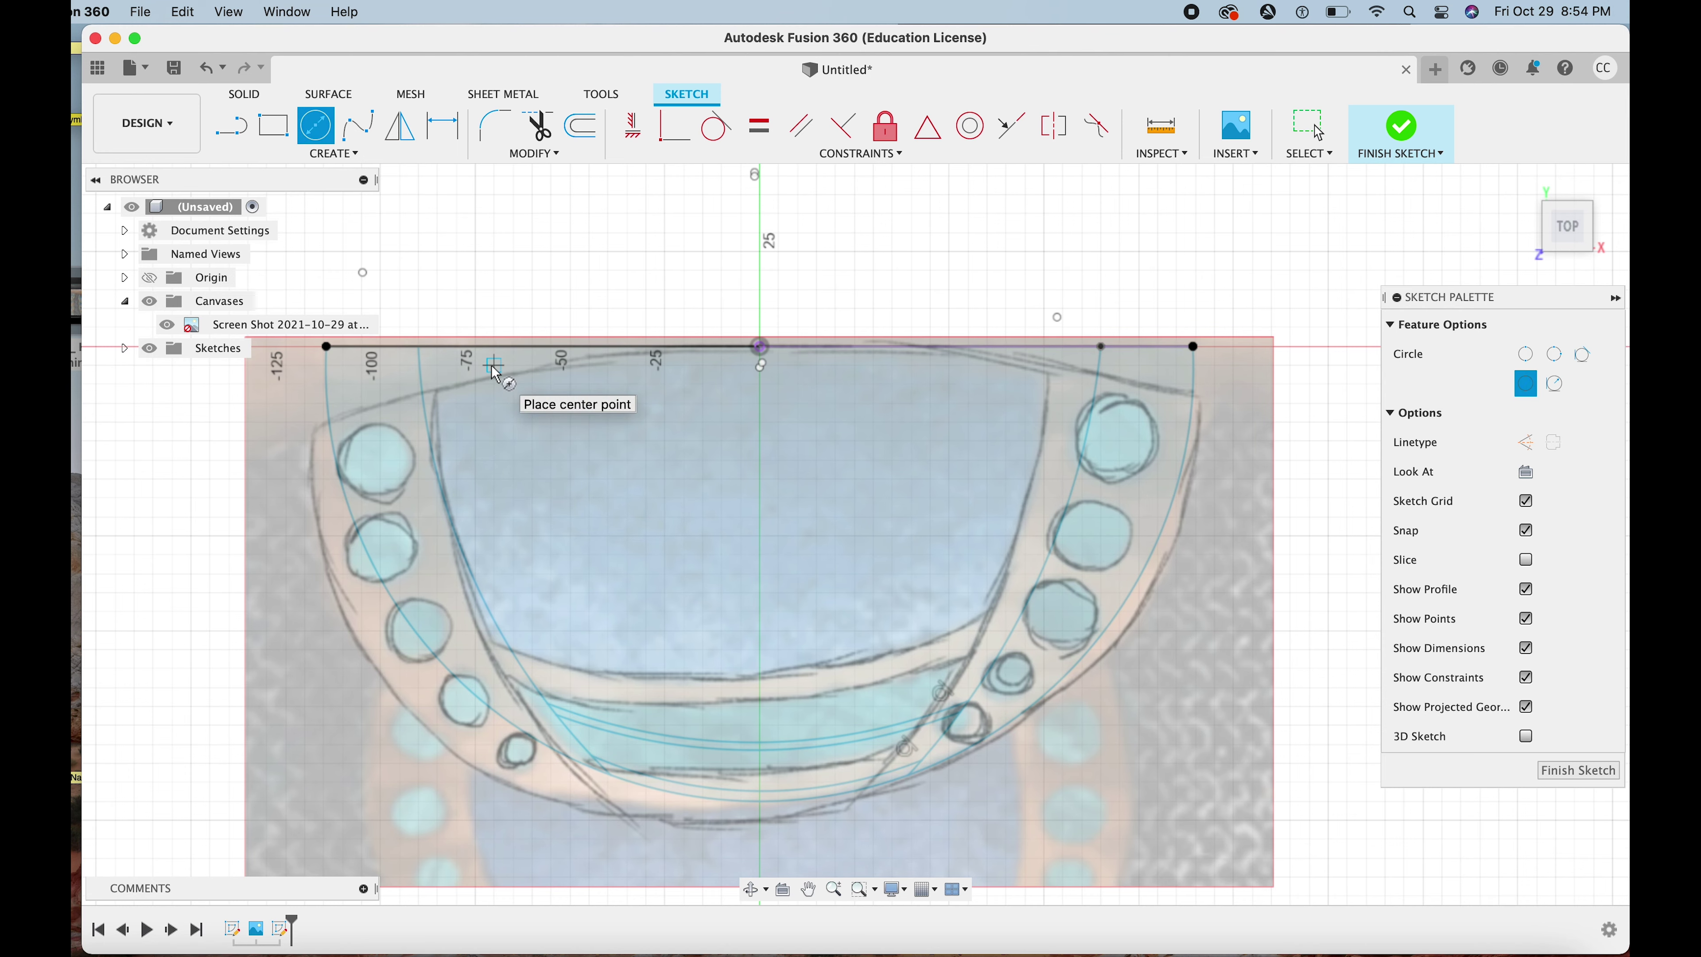
click(361, 383)
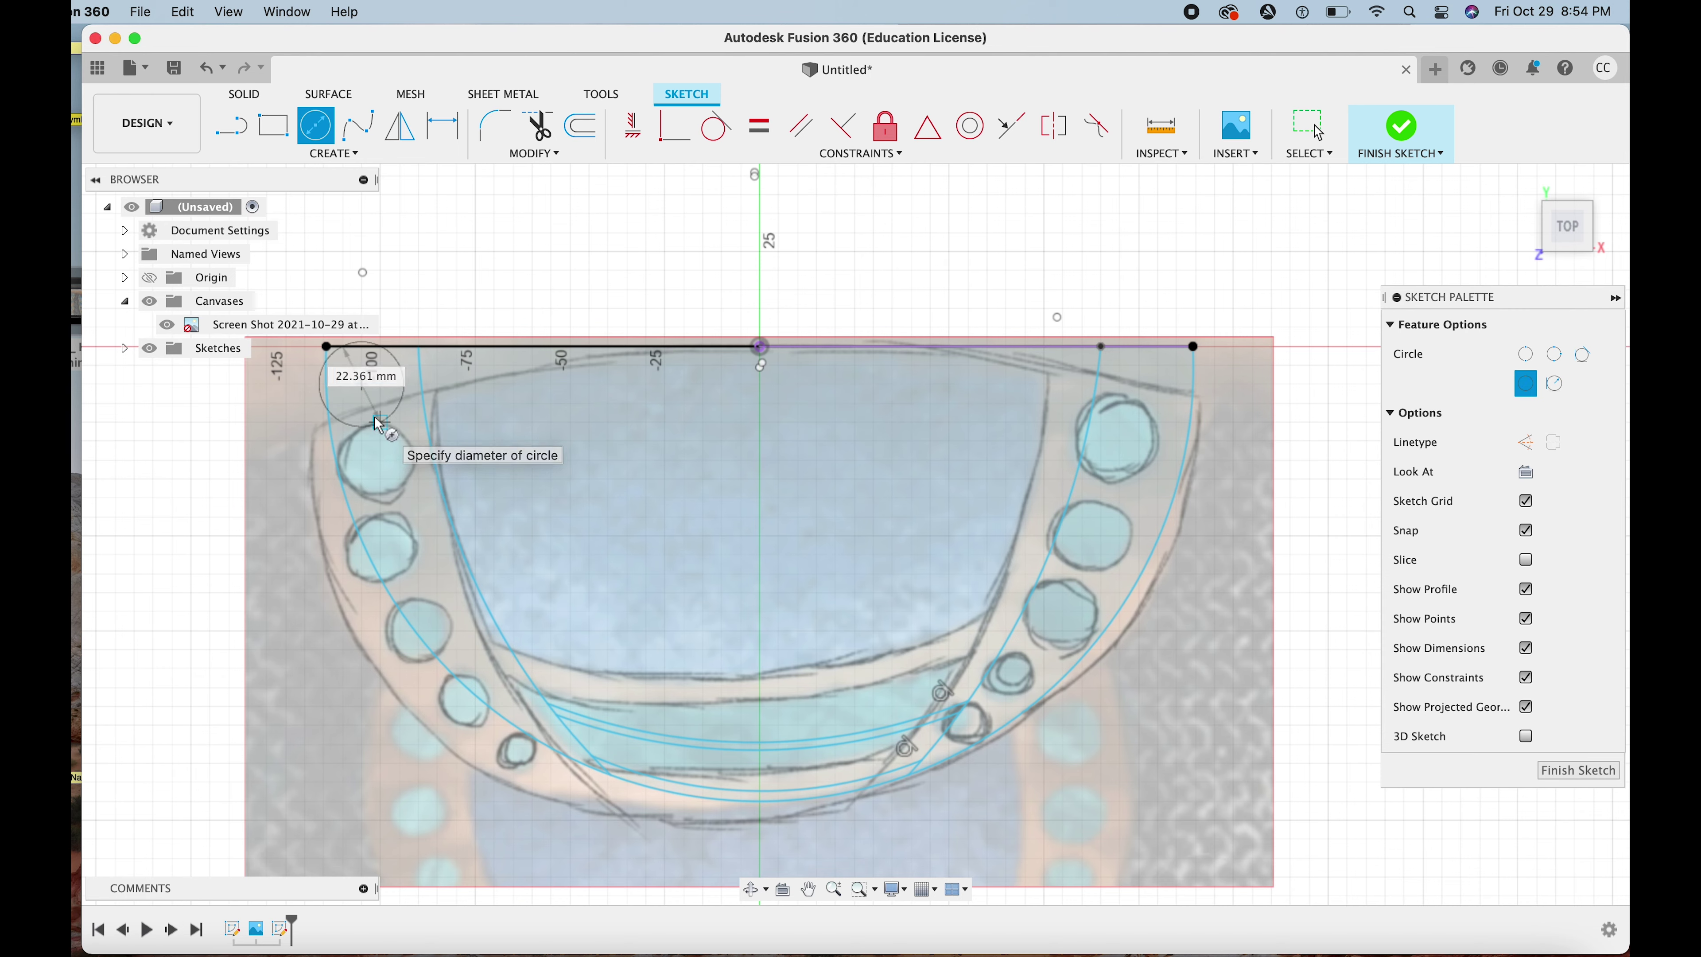
click(378, 422)
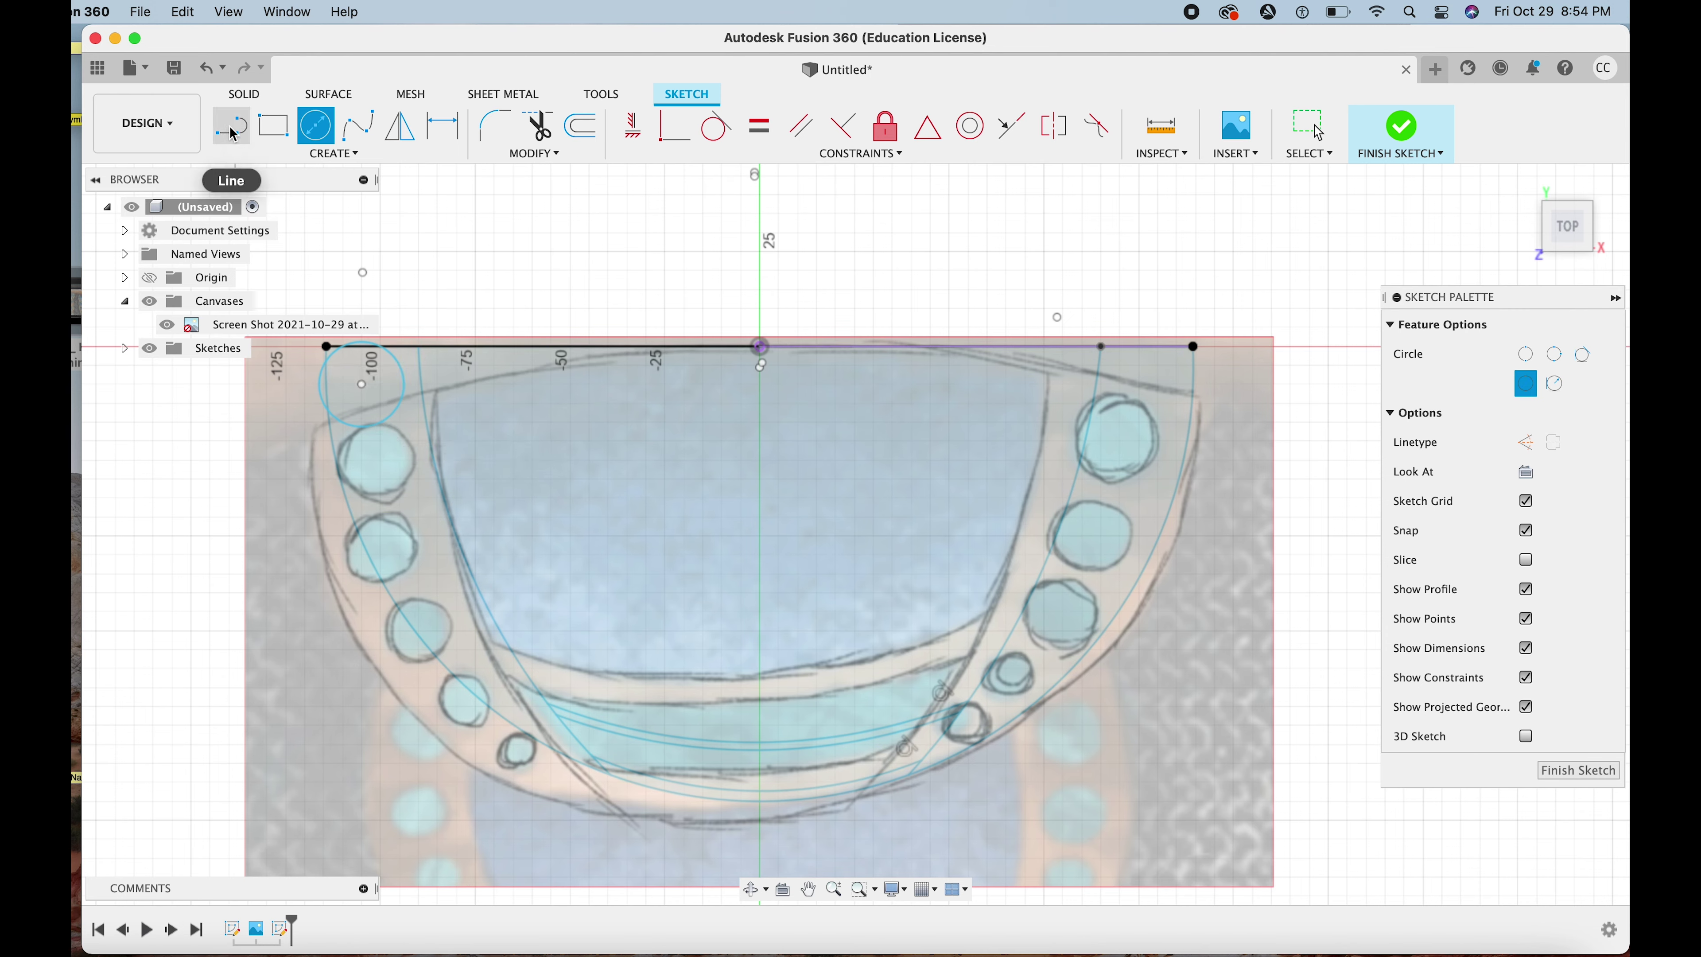
click(361, 384)
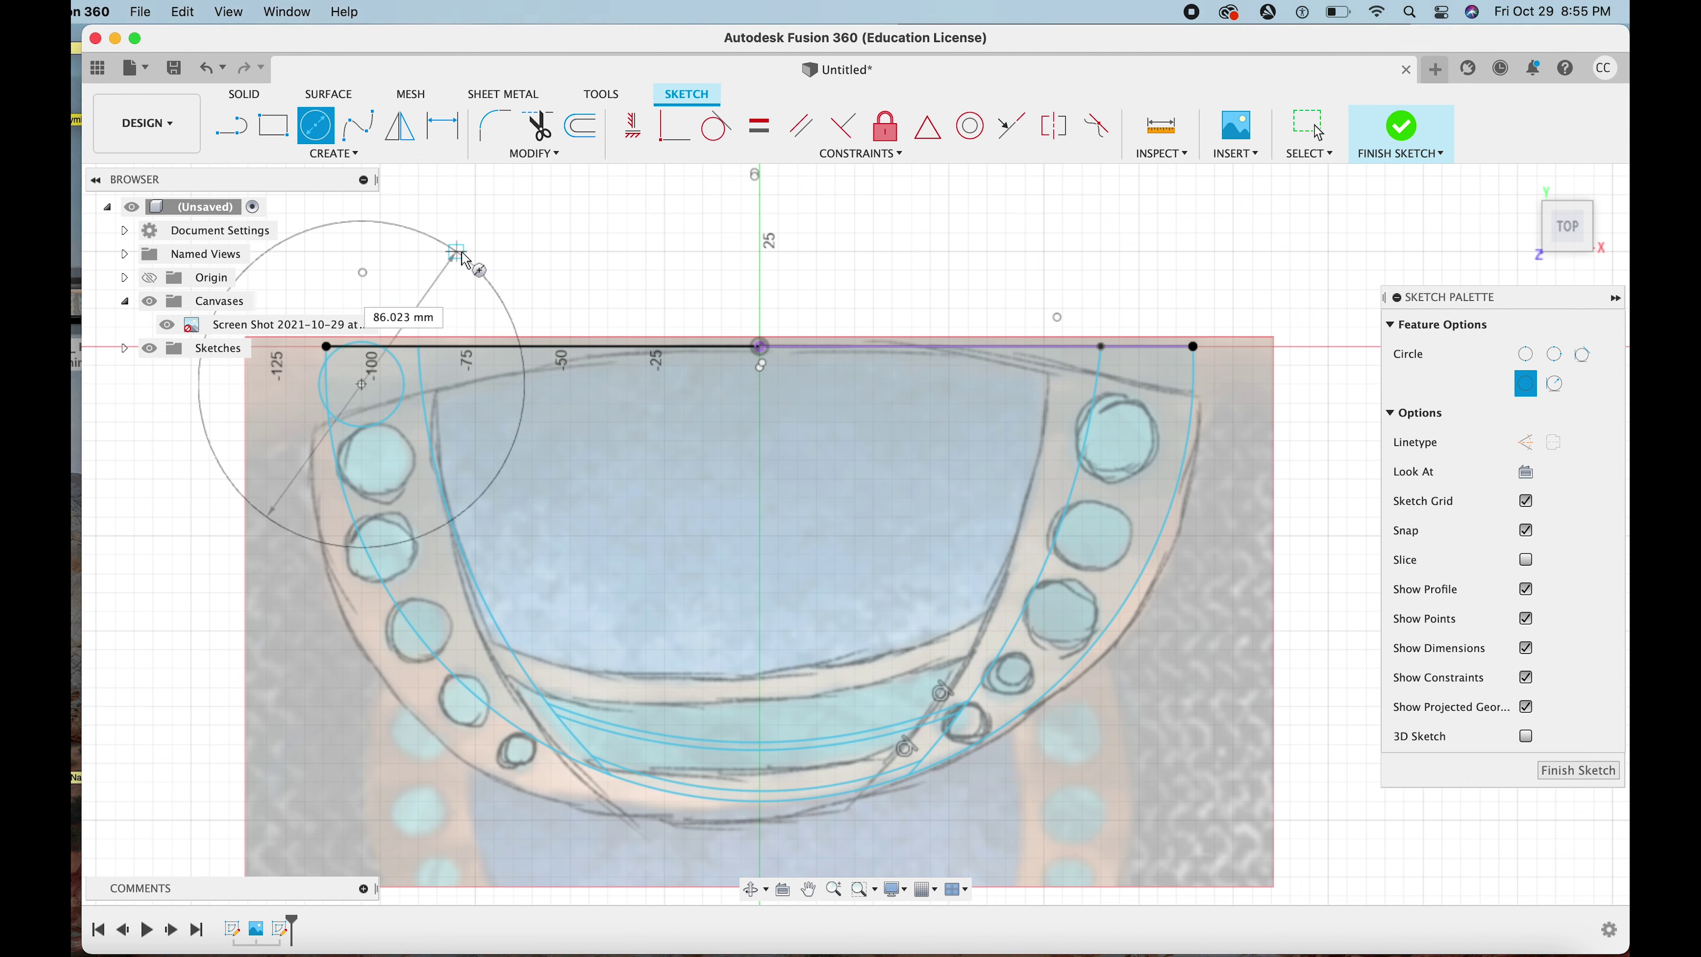
click(462, 255)
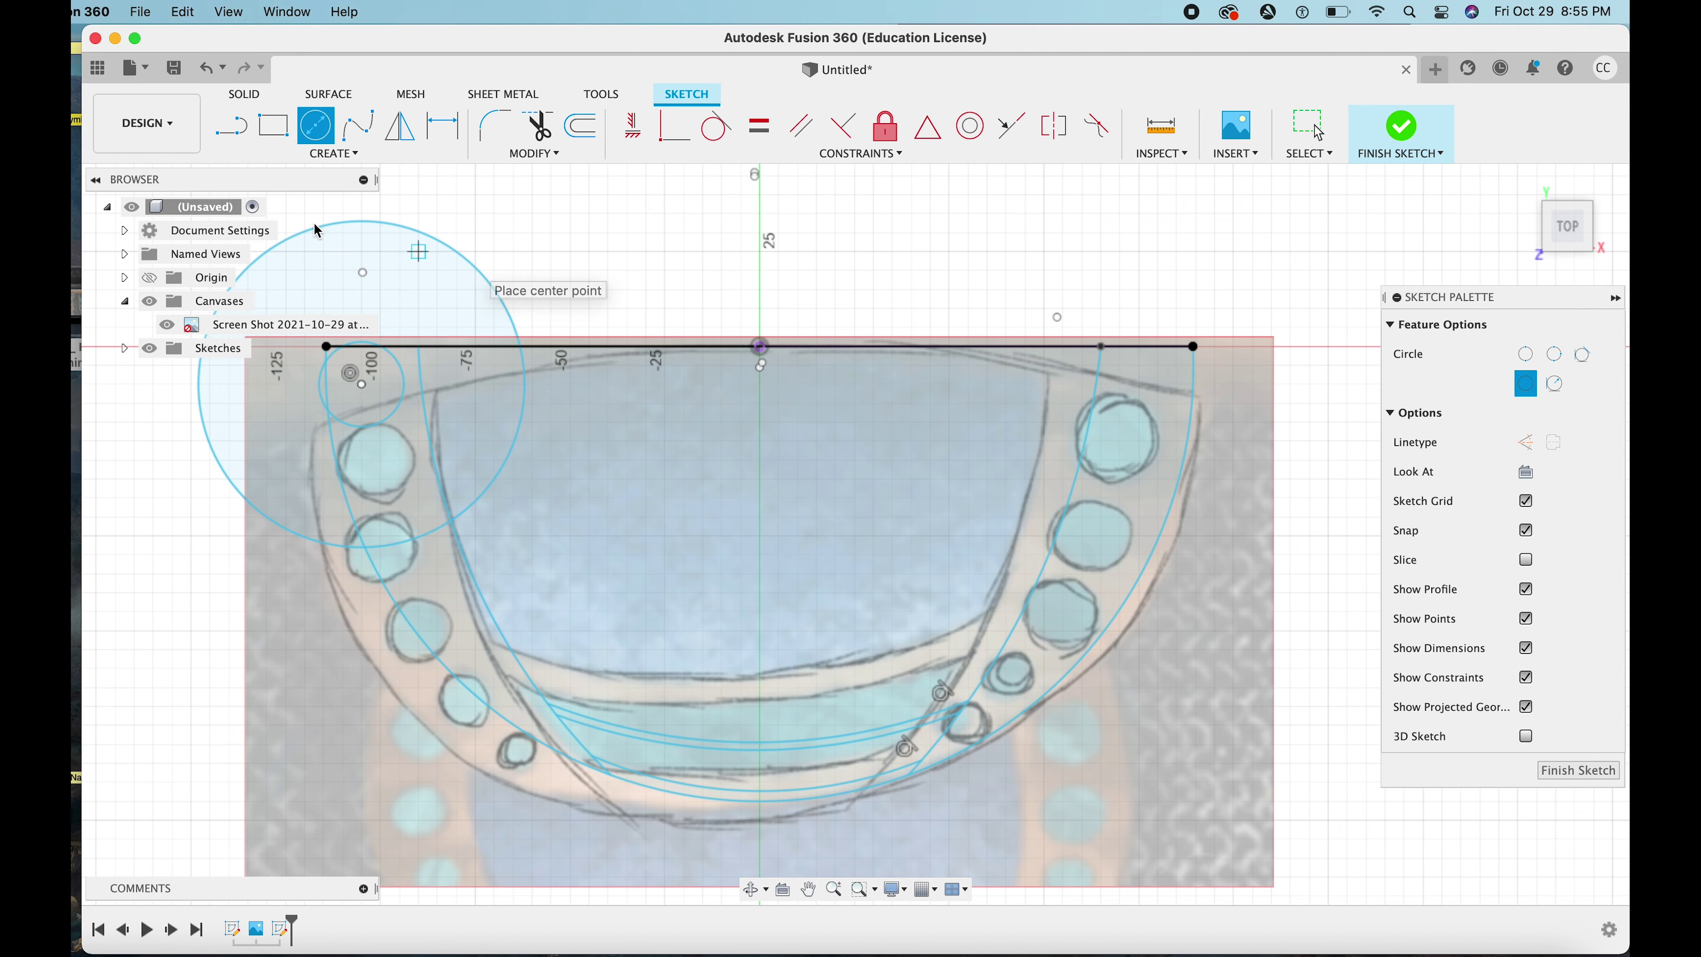
click(347, 157)
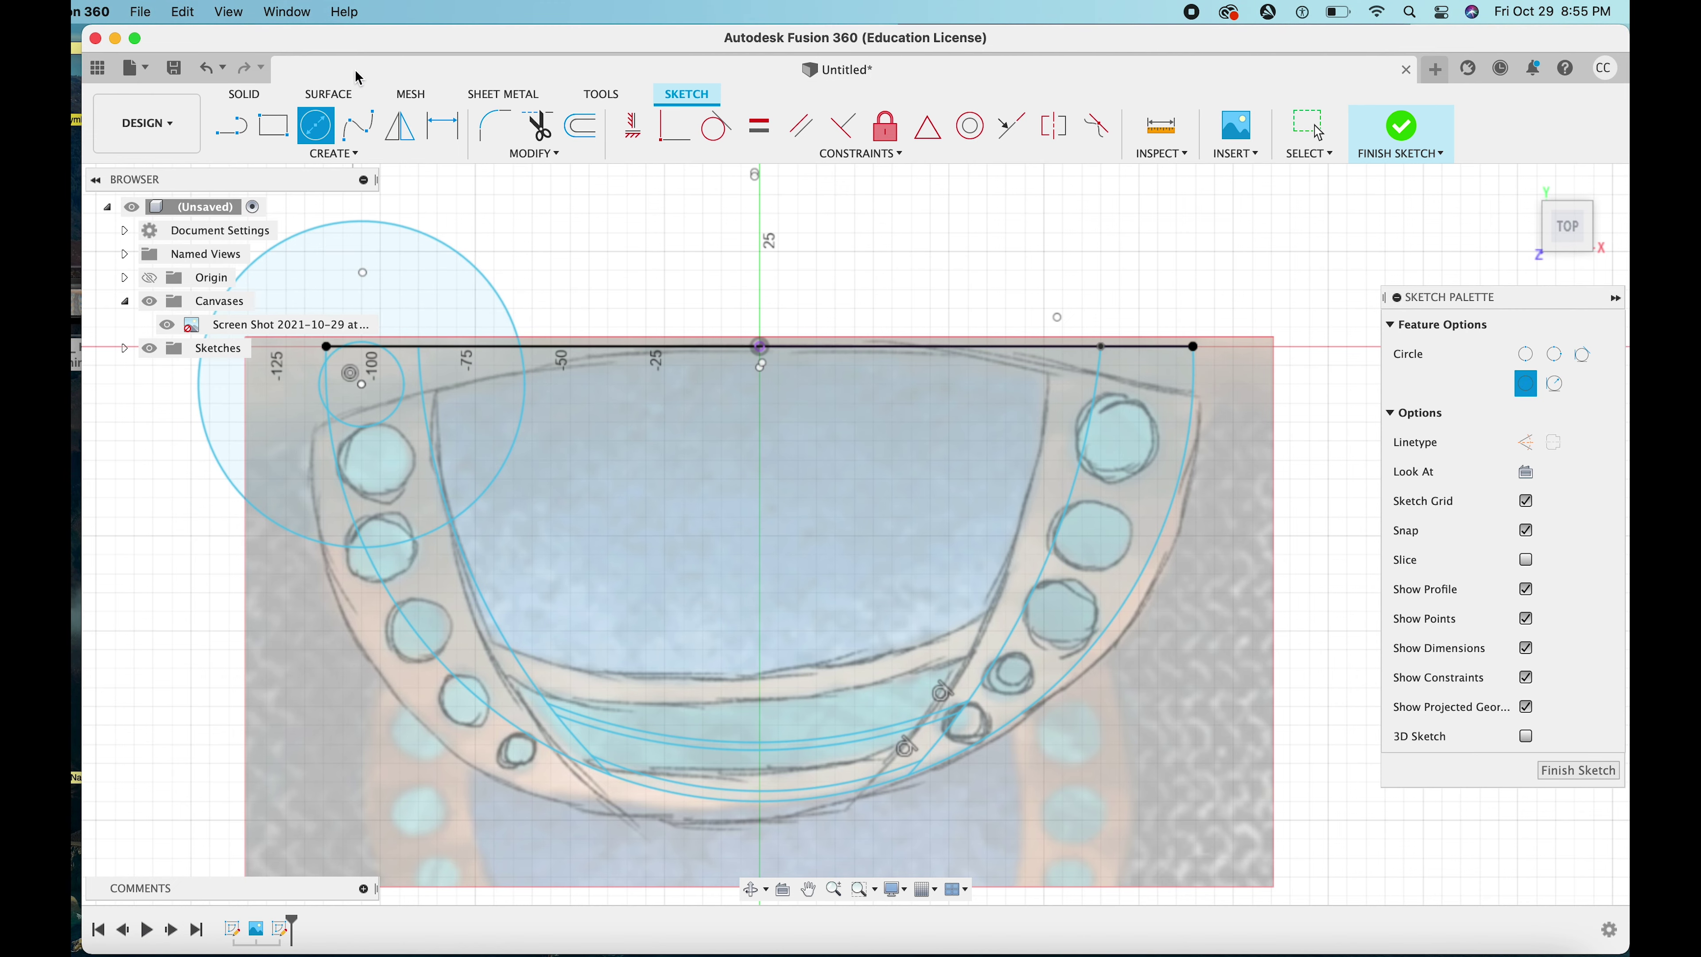
click(318, 126)
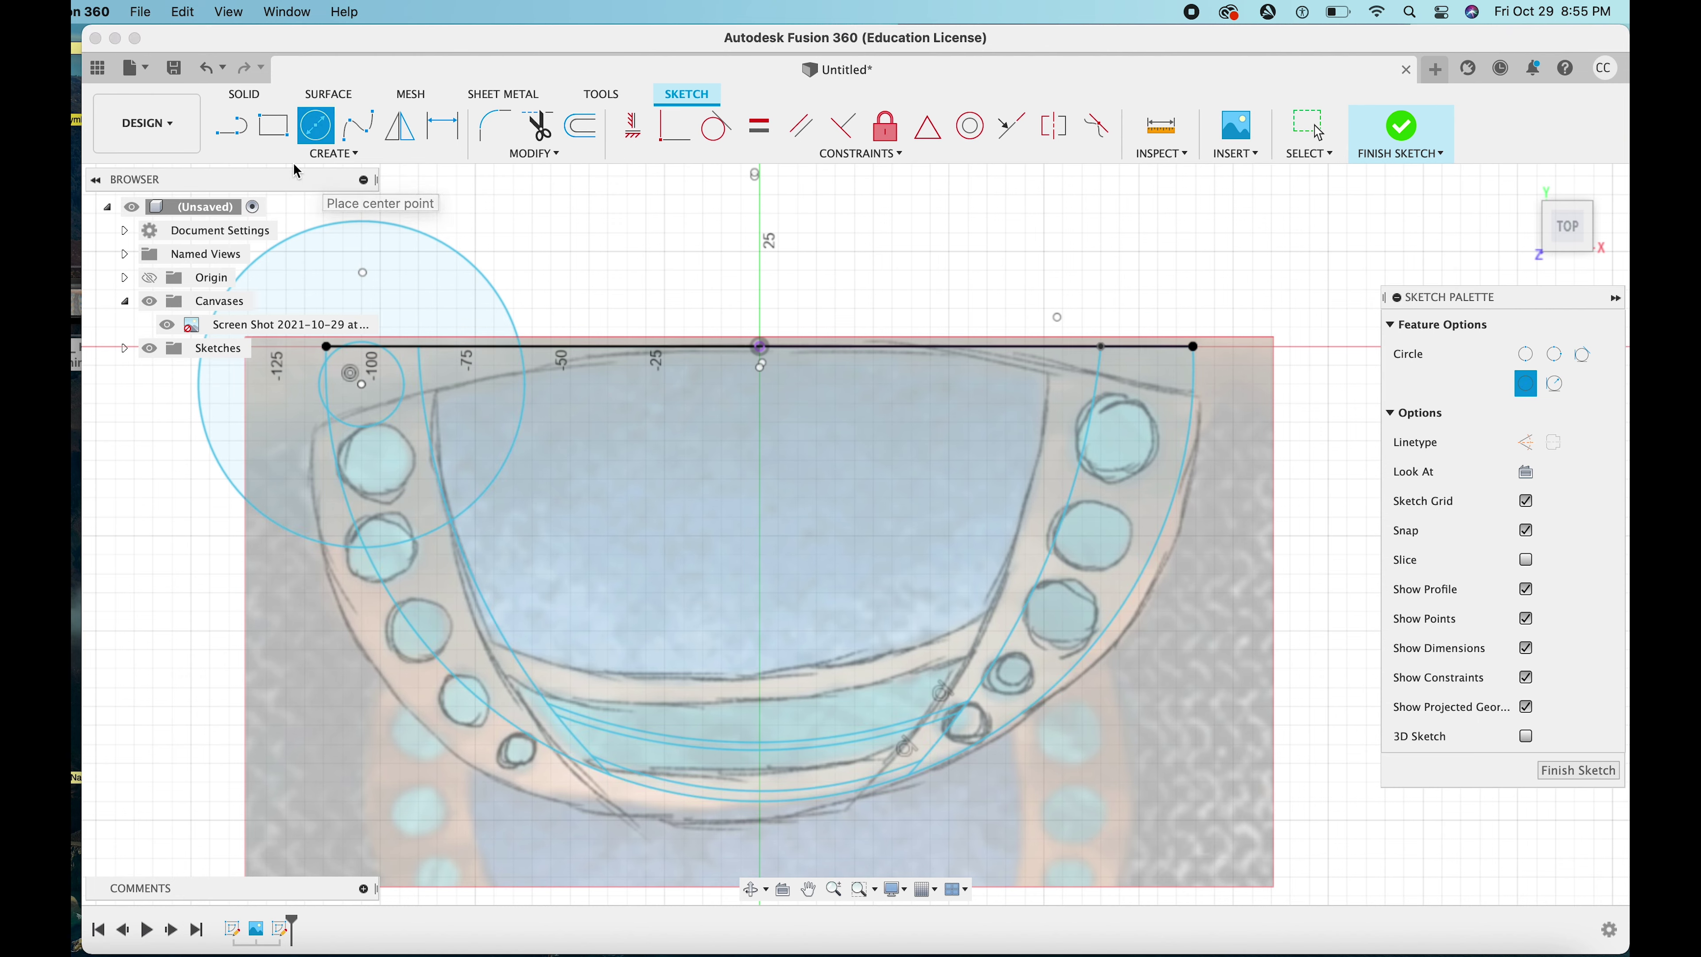
click(208, 67)
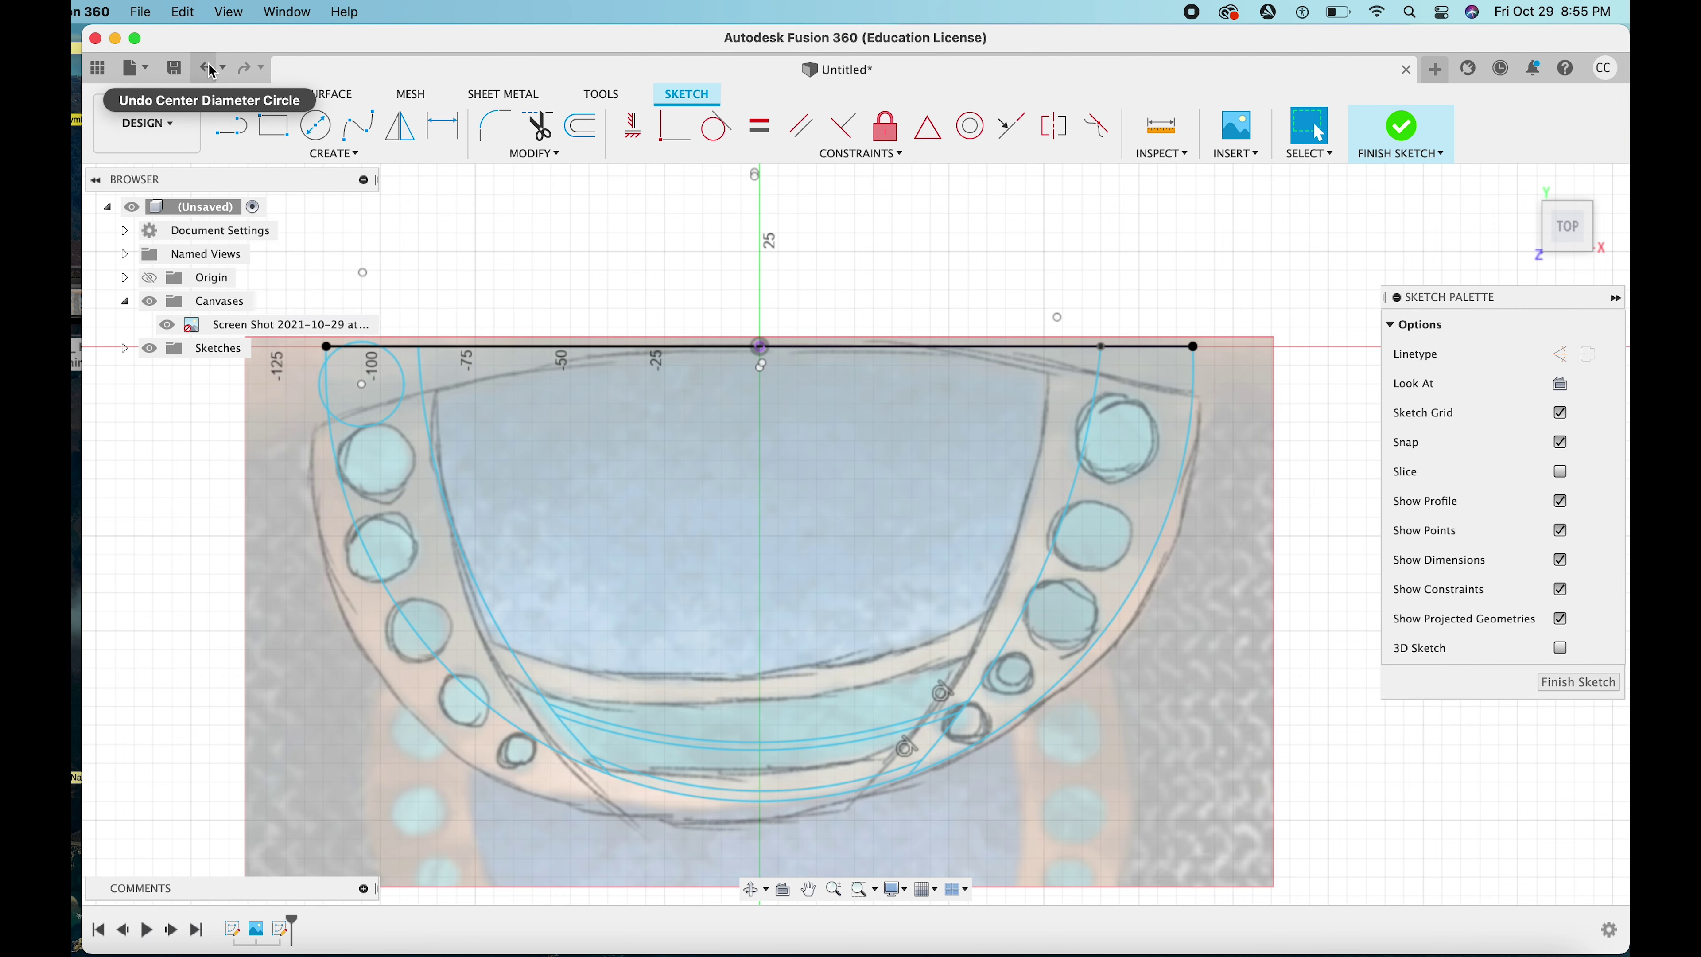
Draw a circle about 21 mm in diameter at the top of the left band and a 19.5 mm circle below it
click(316, 126)
click(373, 393)
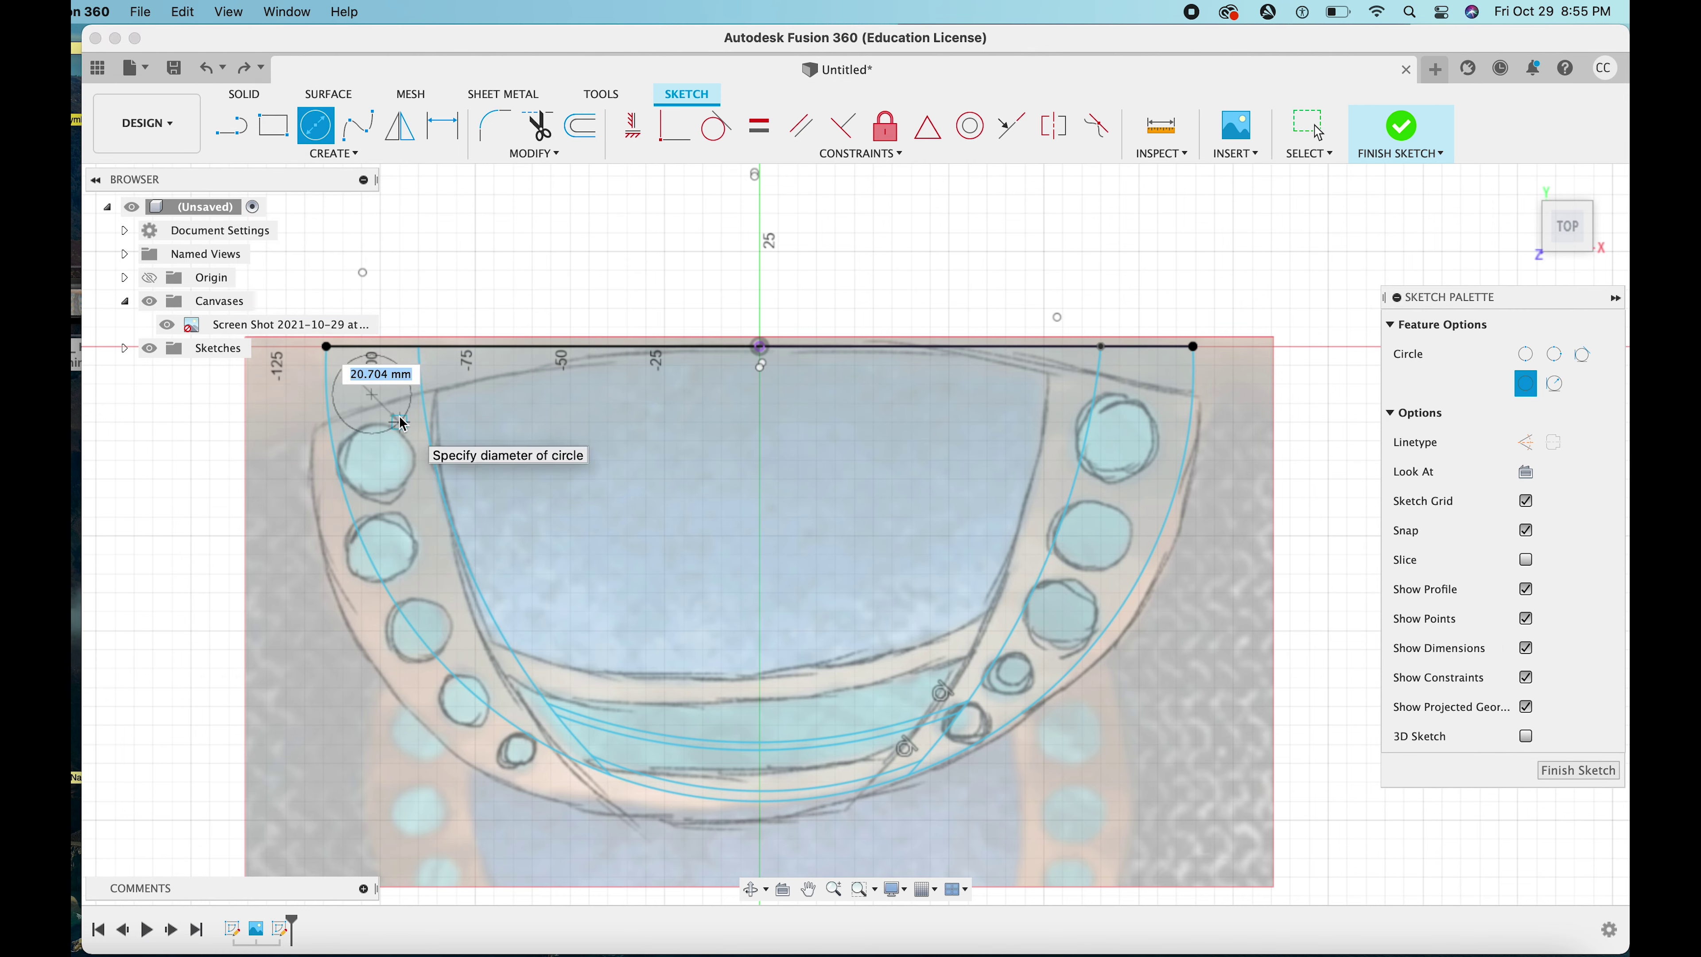
key(Escape)
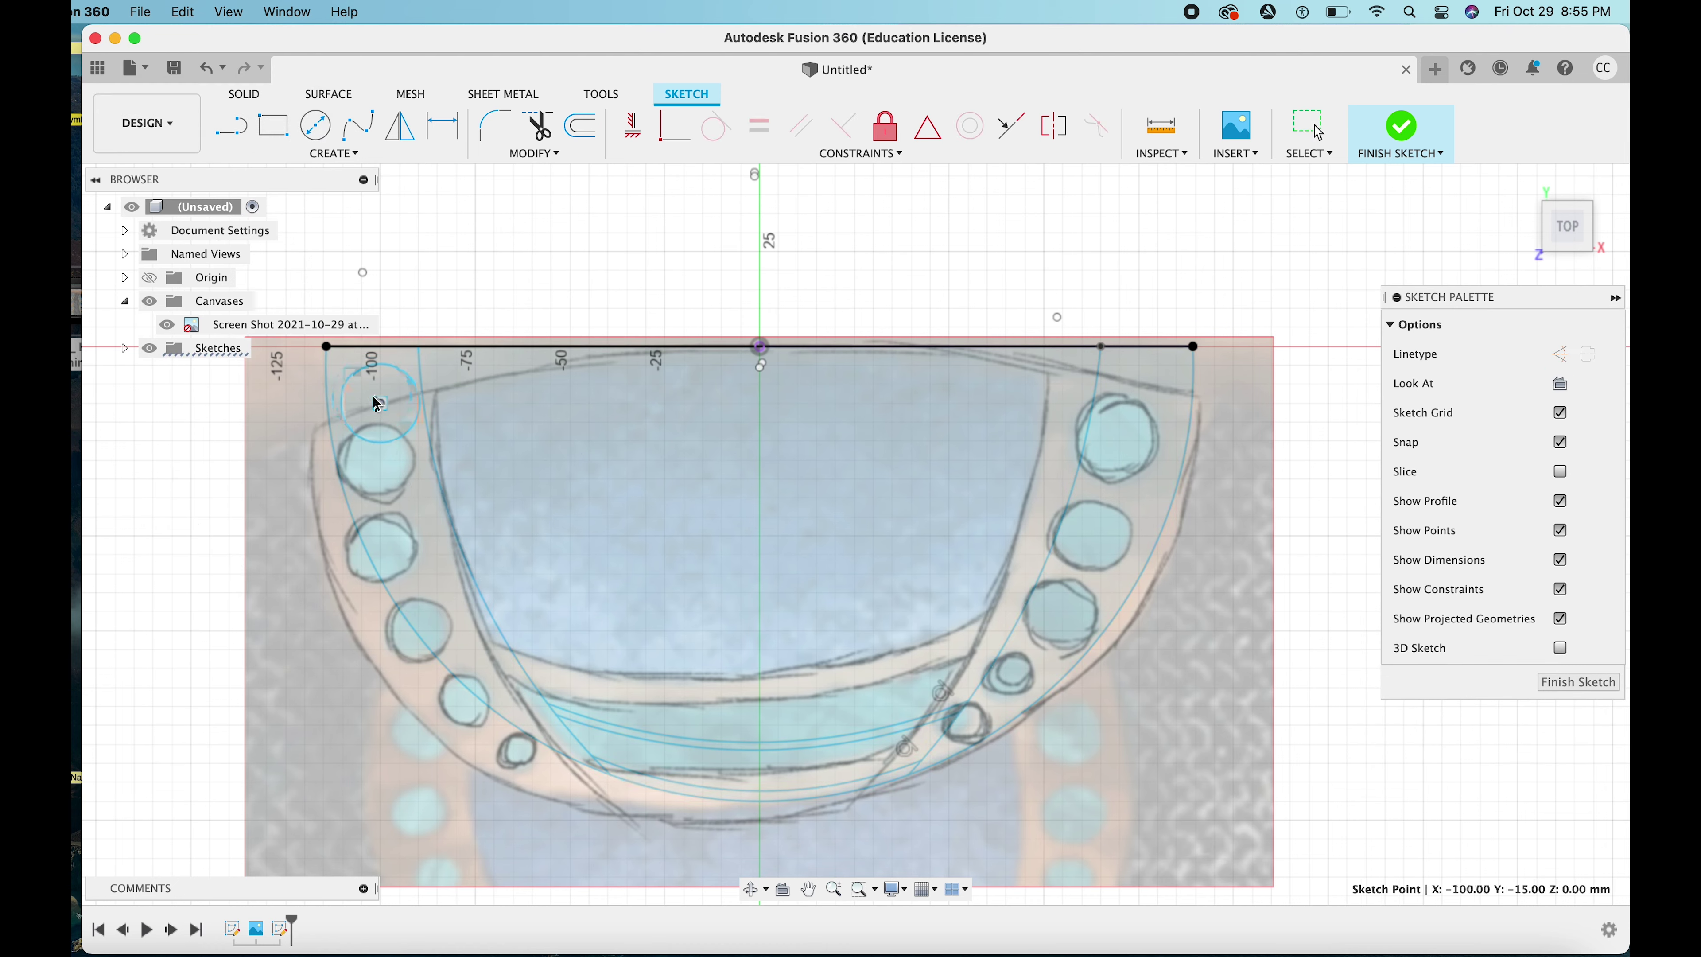
click(316, 125)
click(392, 487)
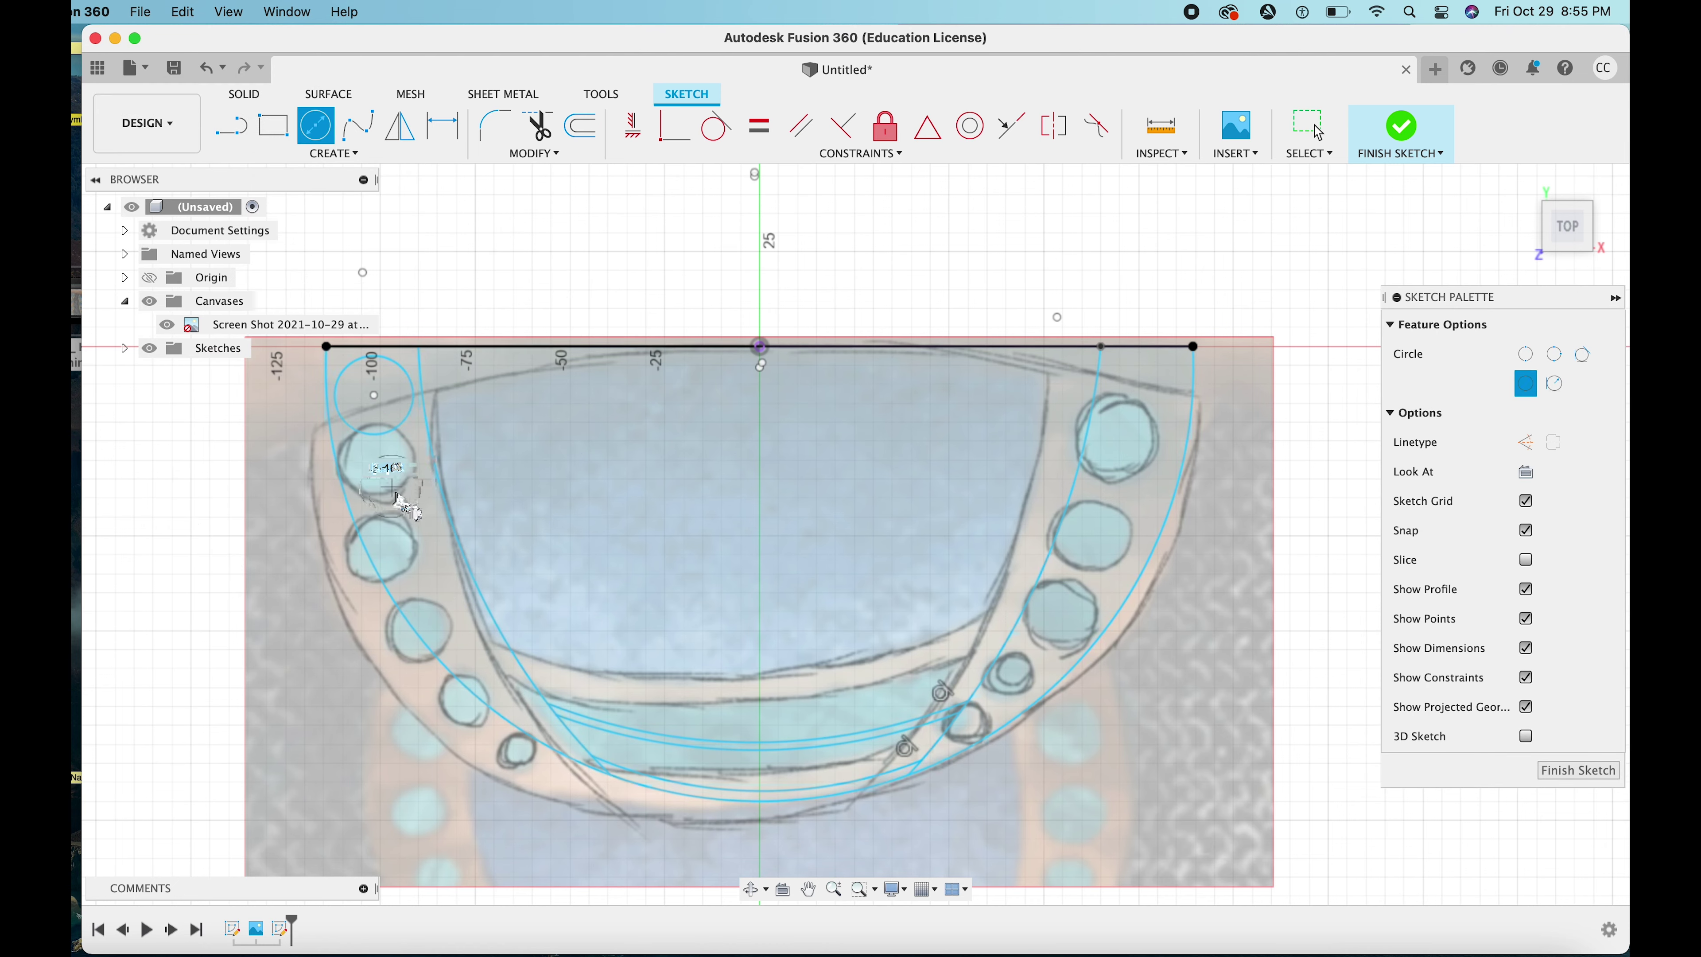
click(416, 513)
key(Escape)
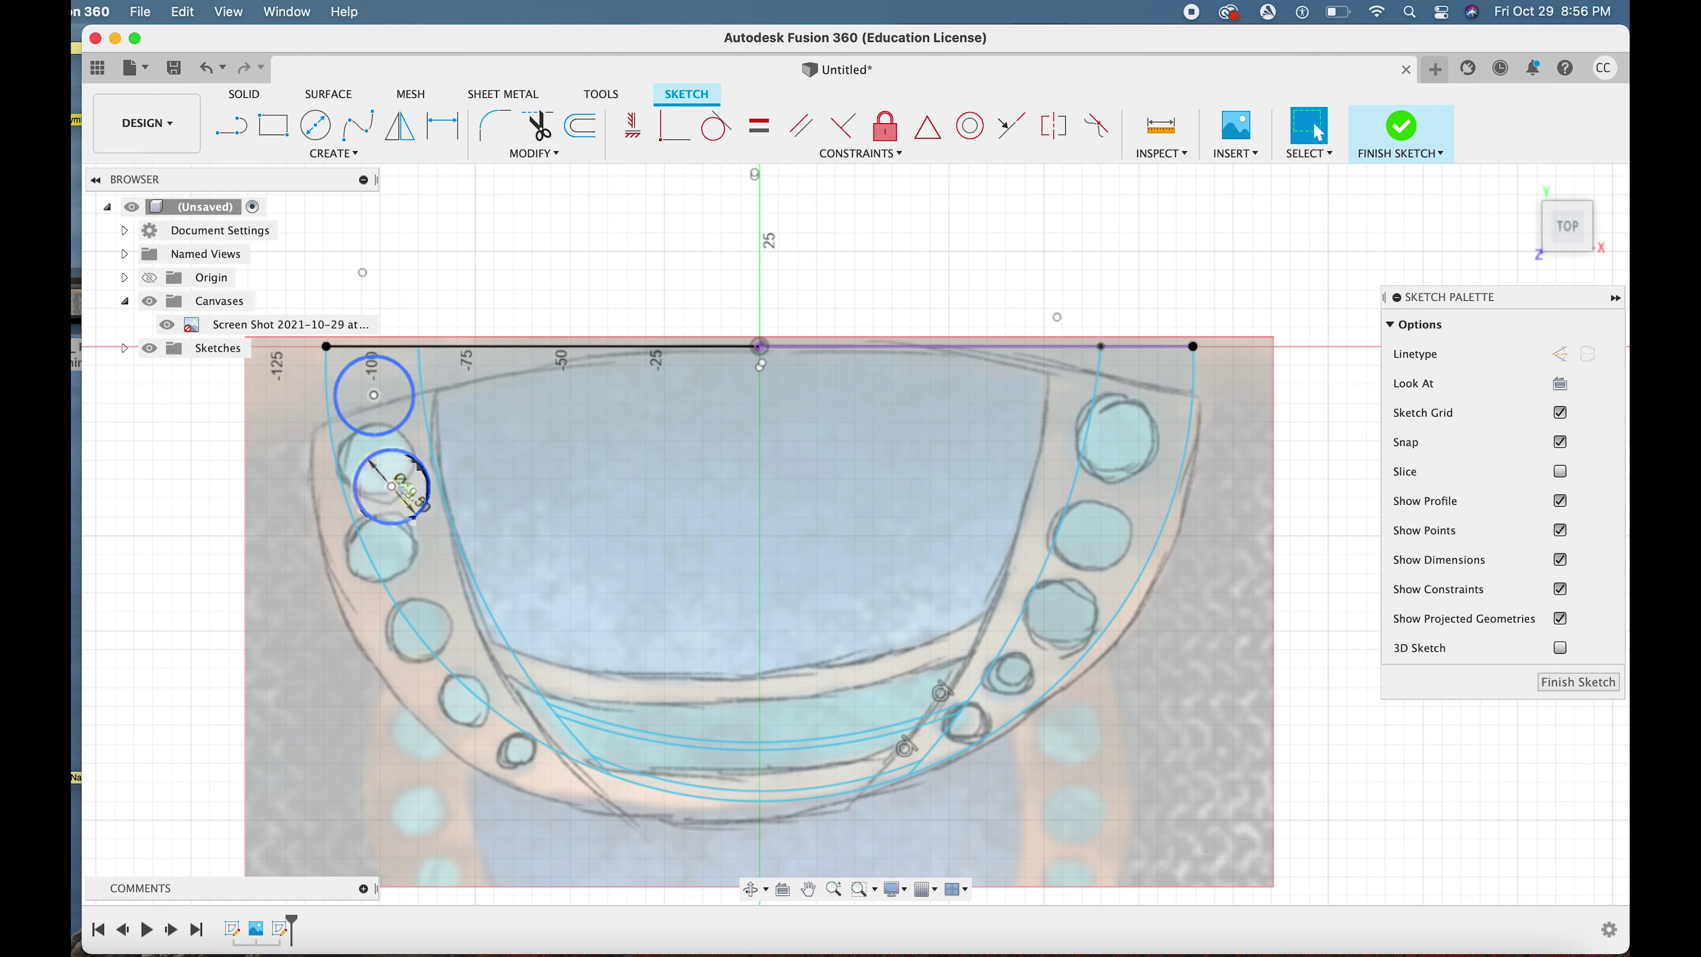
key(m)
drag(391, 487, 432, 566)
click(1591, 654)
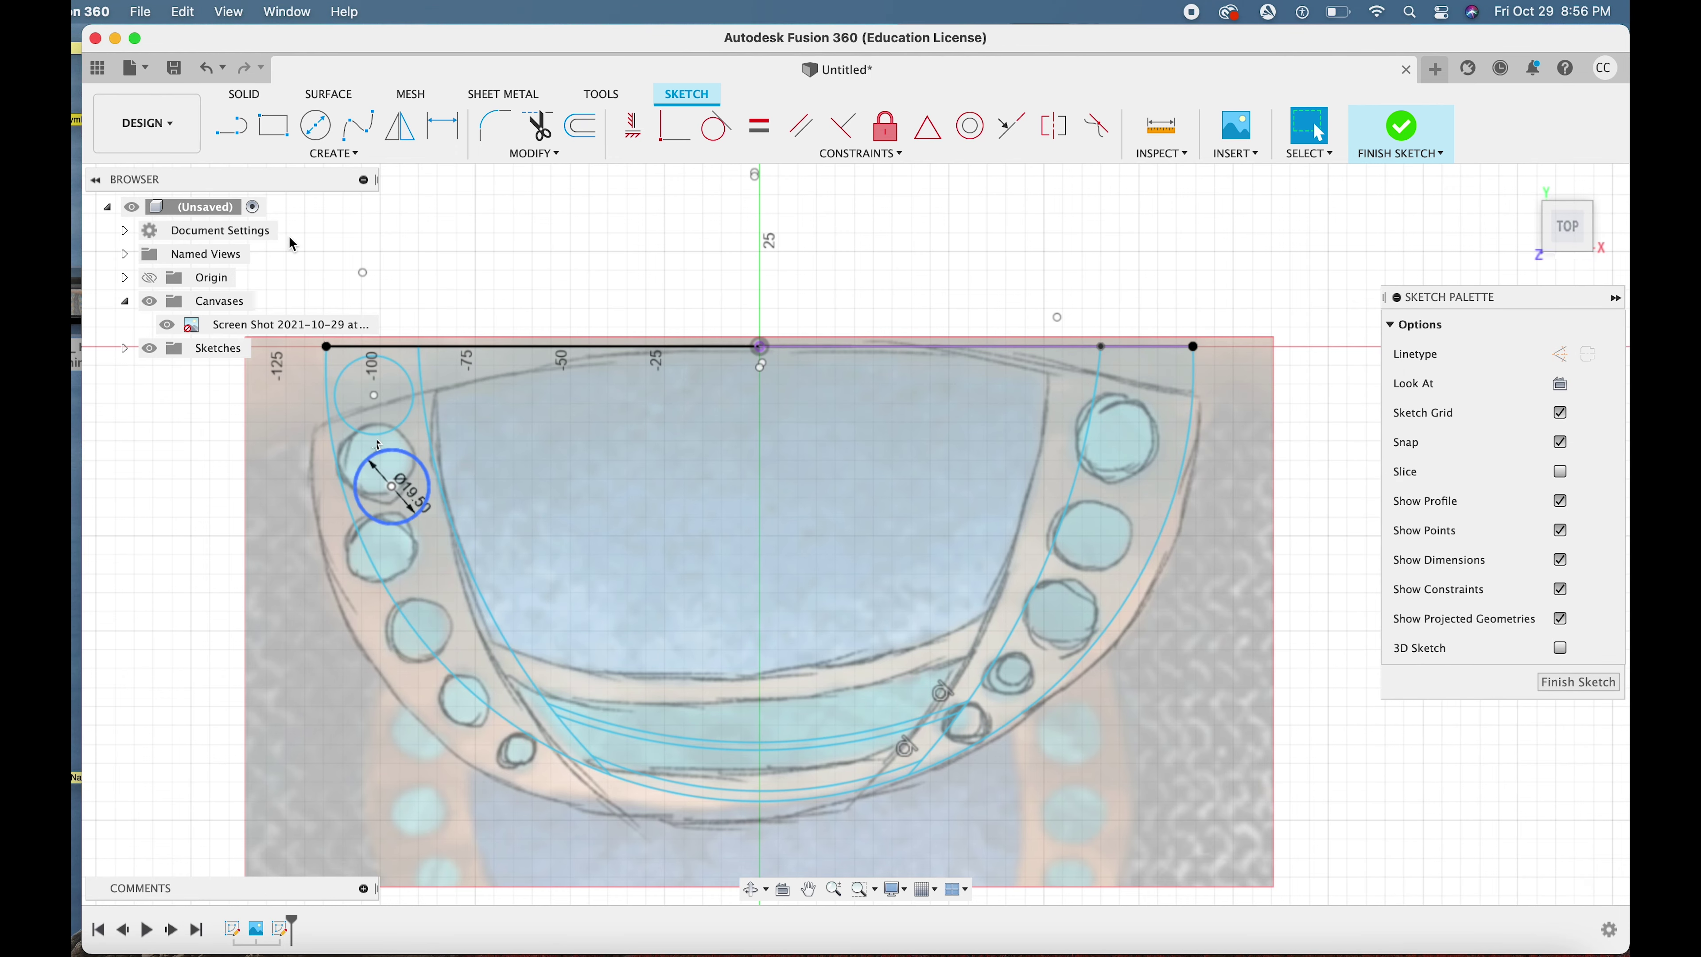
Draw a 17 mm circle below the 19.5 mm circle and reposition it between the left band's edges
key(c)
click(409, 549)
text(17)
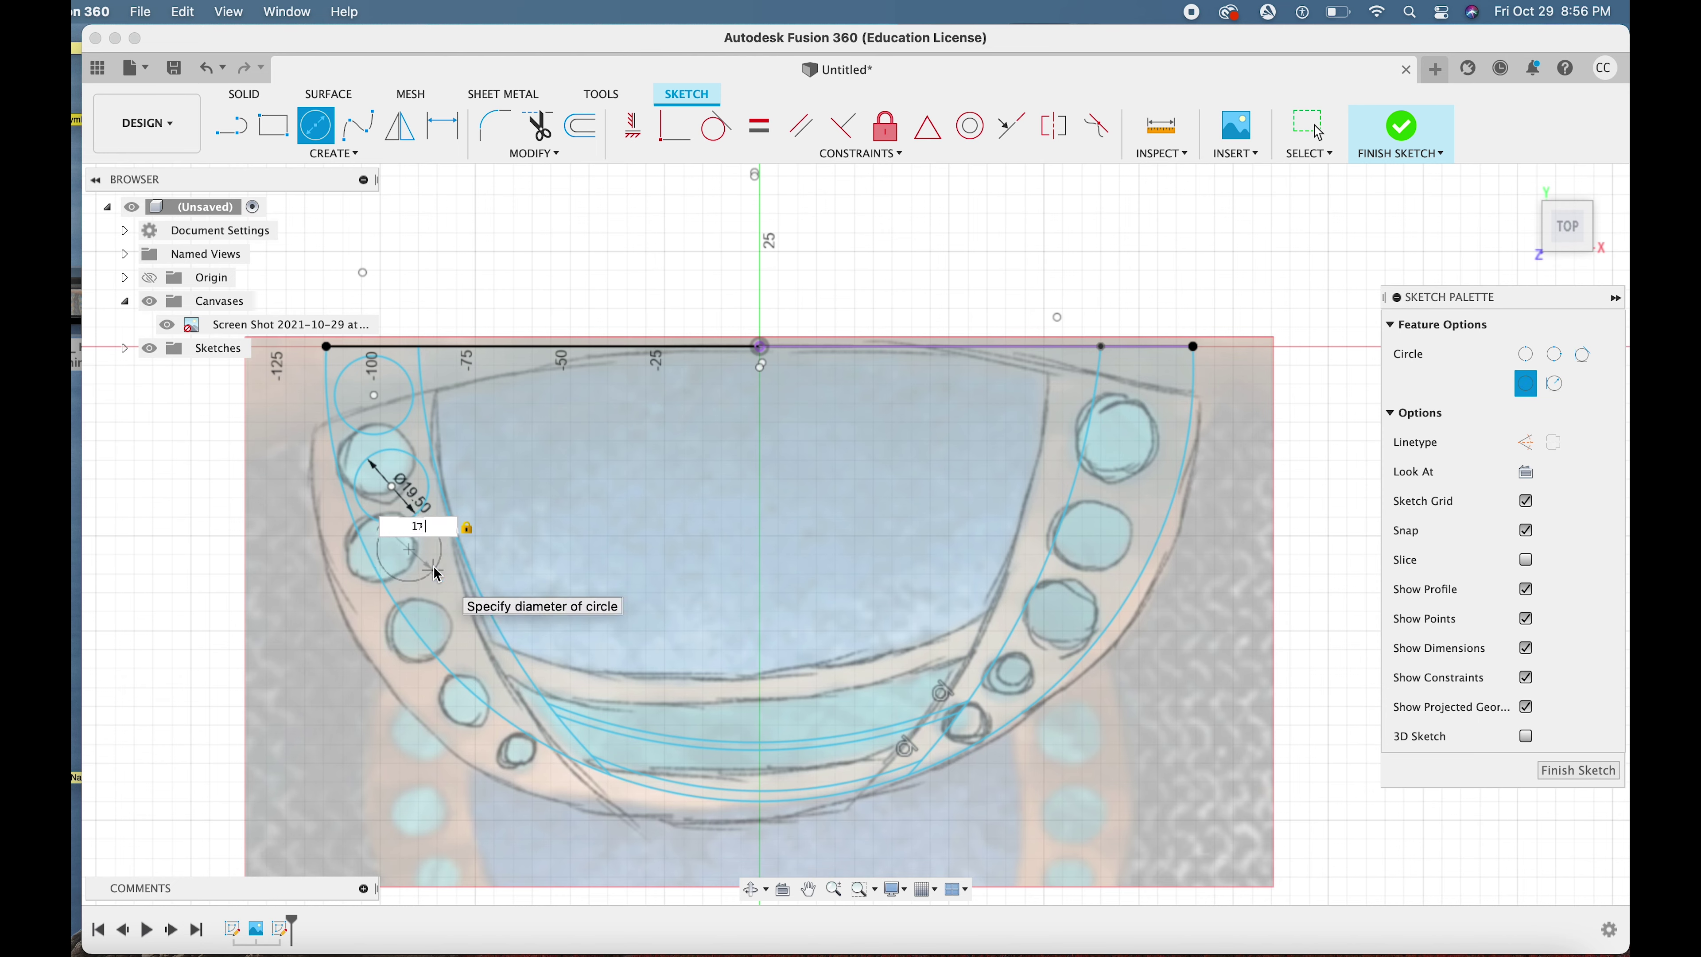
key(Return)
key(Escape)
drag(409, 549, 426, 570)
Draw a circle about 14 mm in diameter in the left band, below the 17 mm circle
click(325, 139)
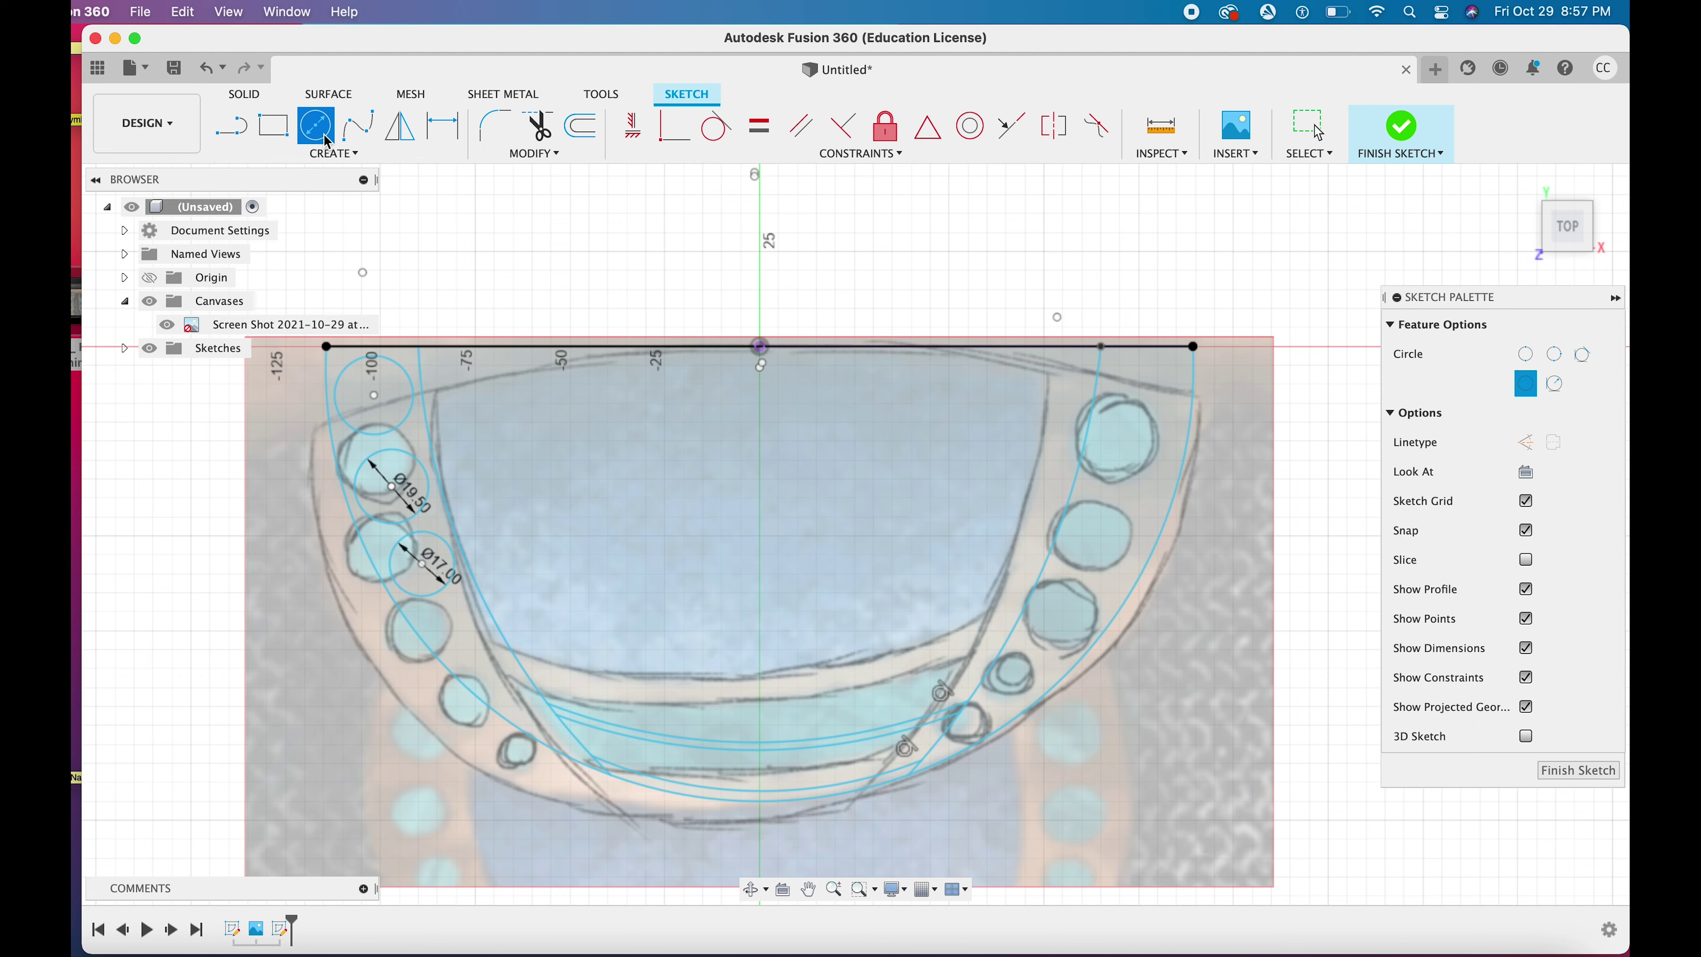
click(456, 630)
click(477, 649)
key(Escape)
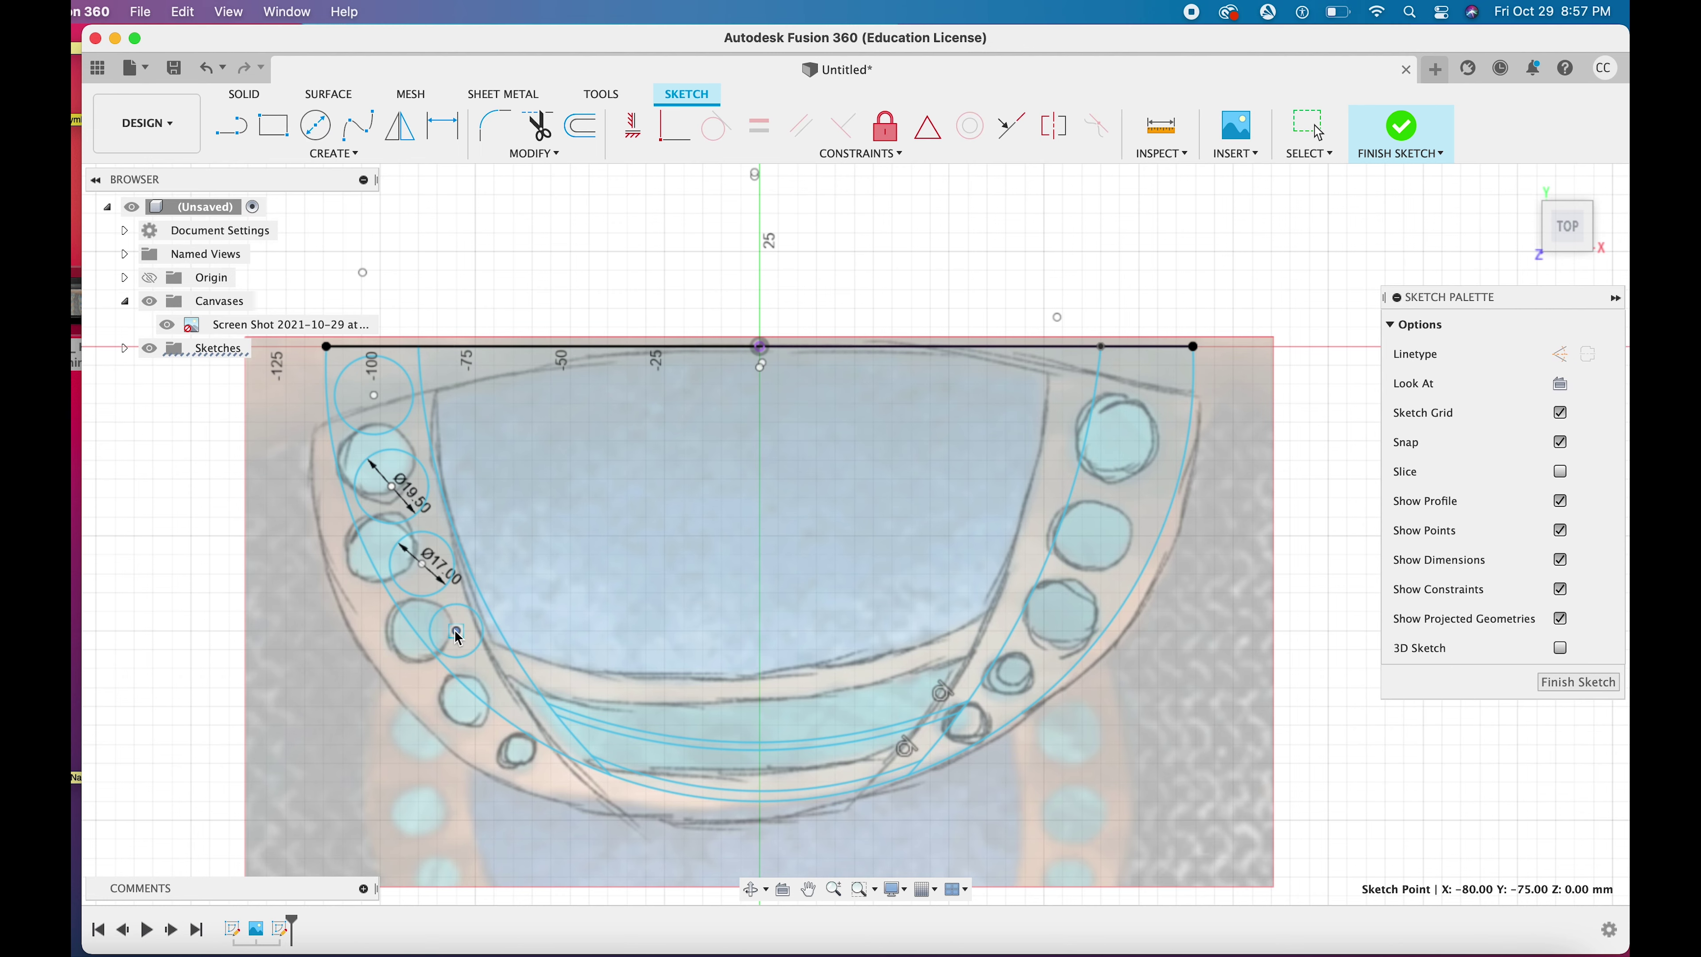
Draw a fifth circle about 11 mm in diameter at the lower end of the left band, redoing its placement once
click(316, 127)
click(494, 668)
click(509, 685)
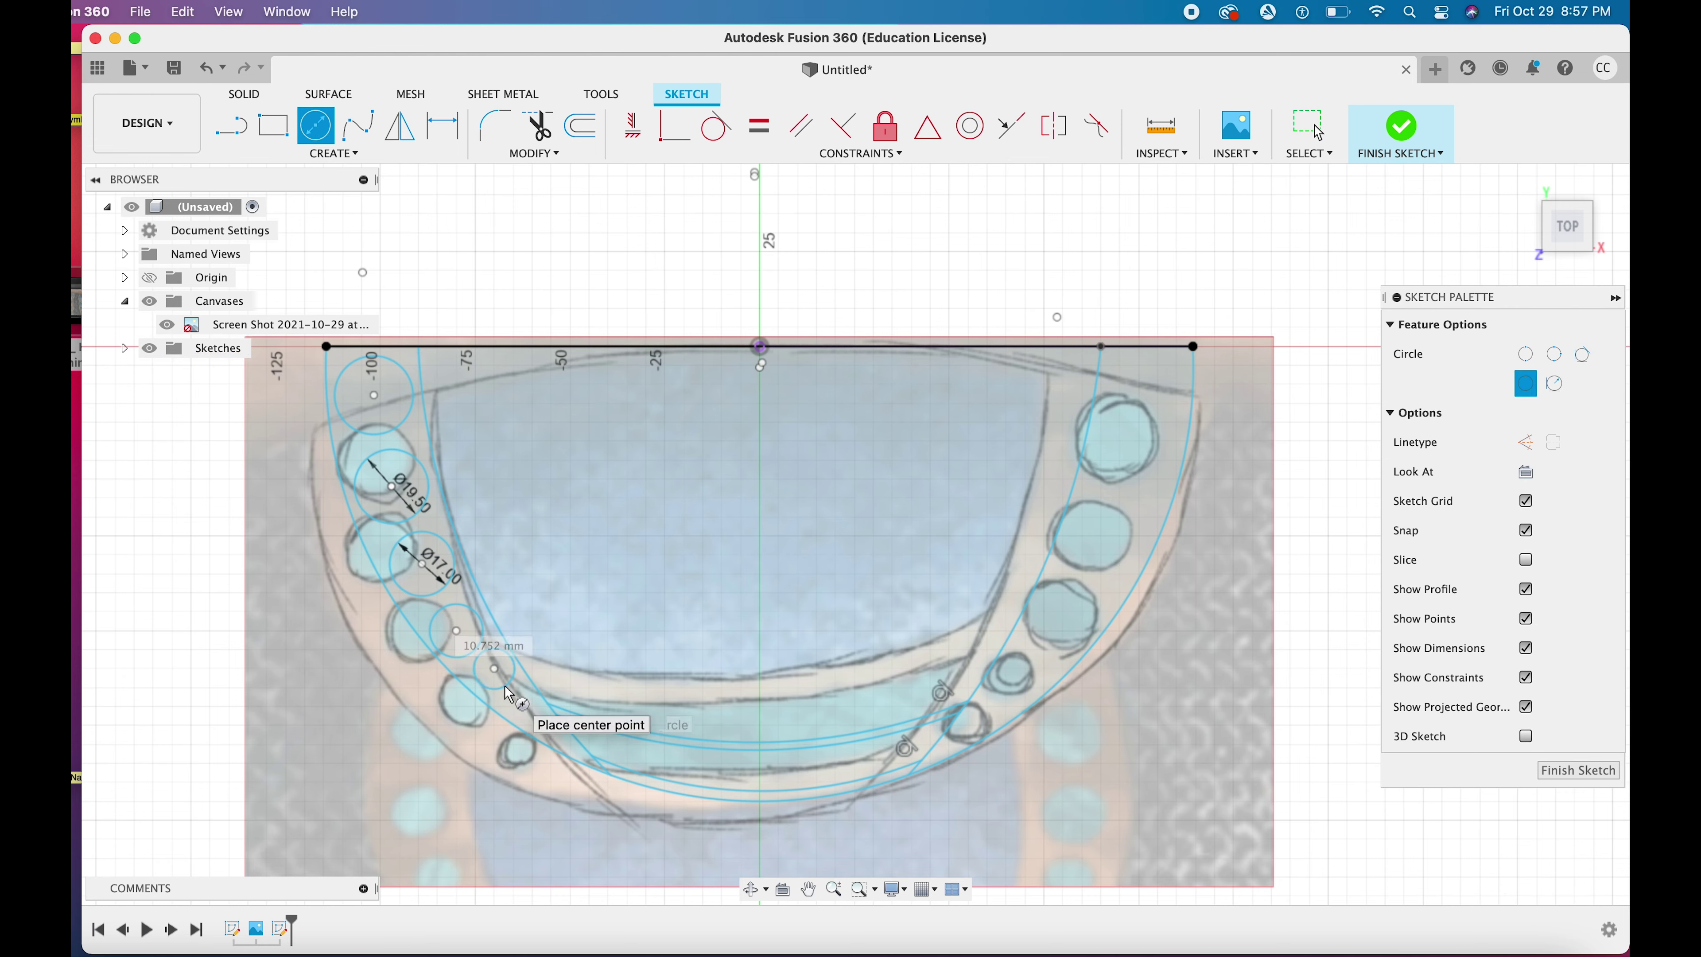
key(super+z)
click(502, 684)
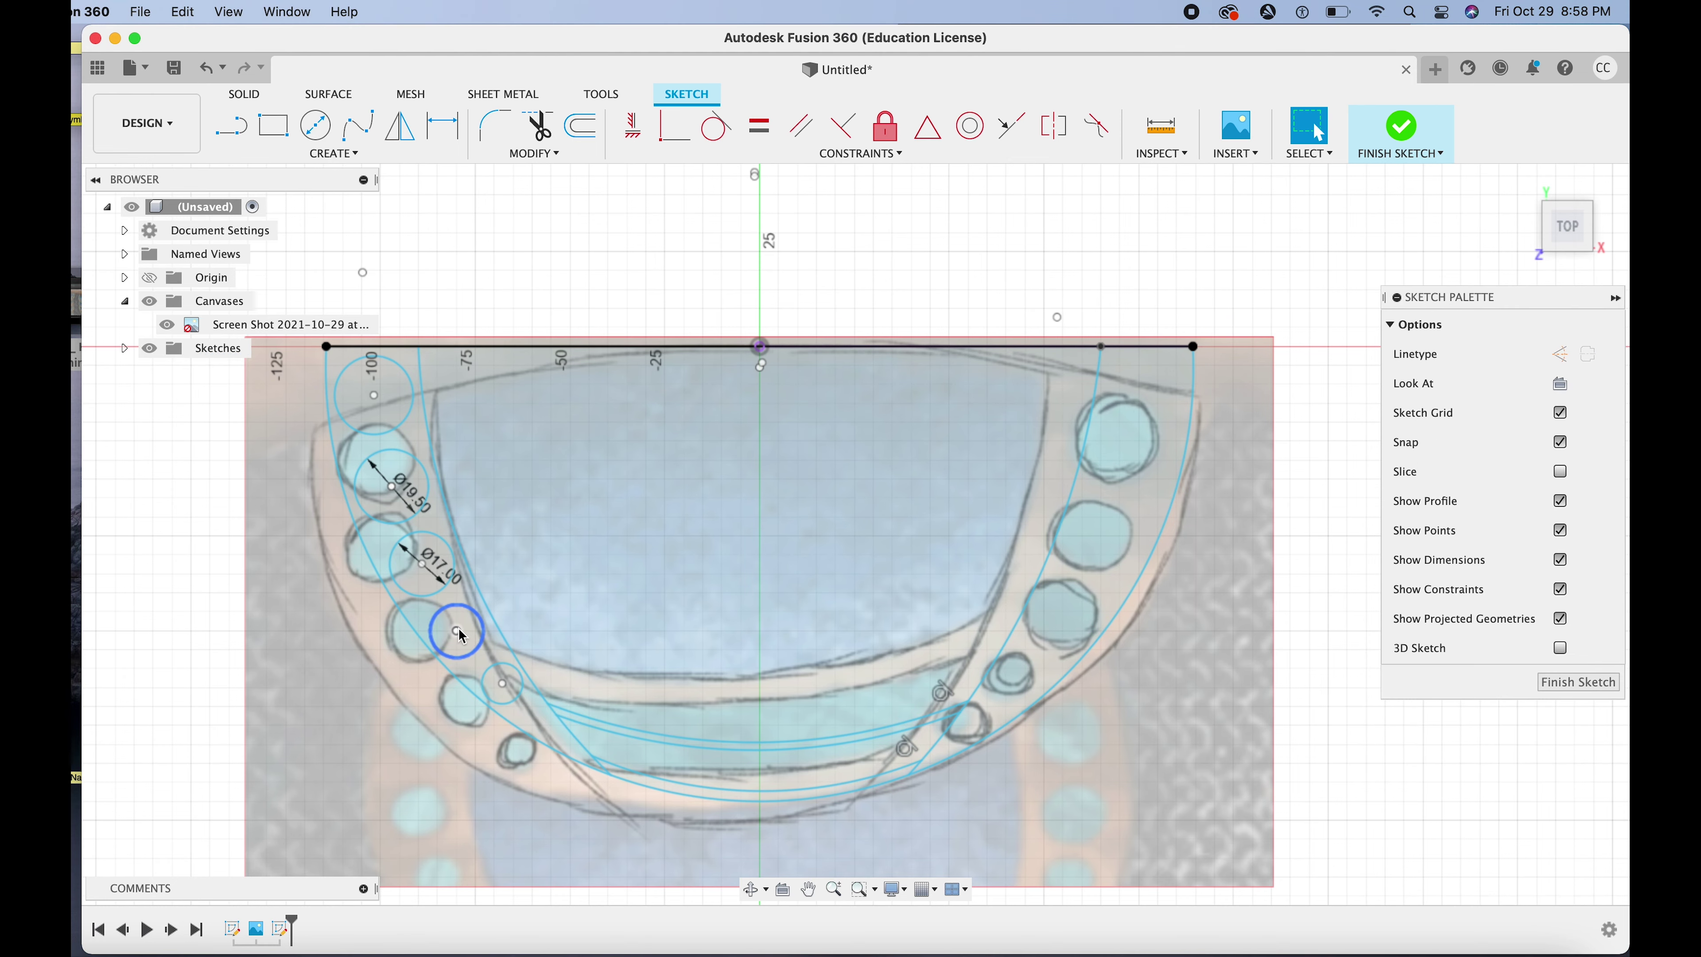
click(459, 630)
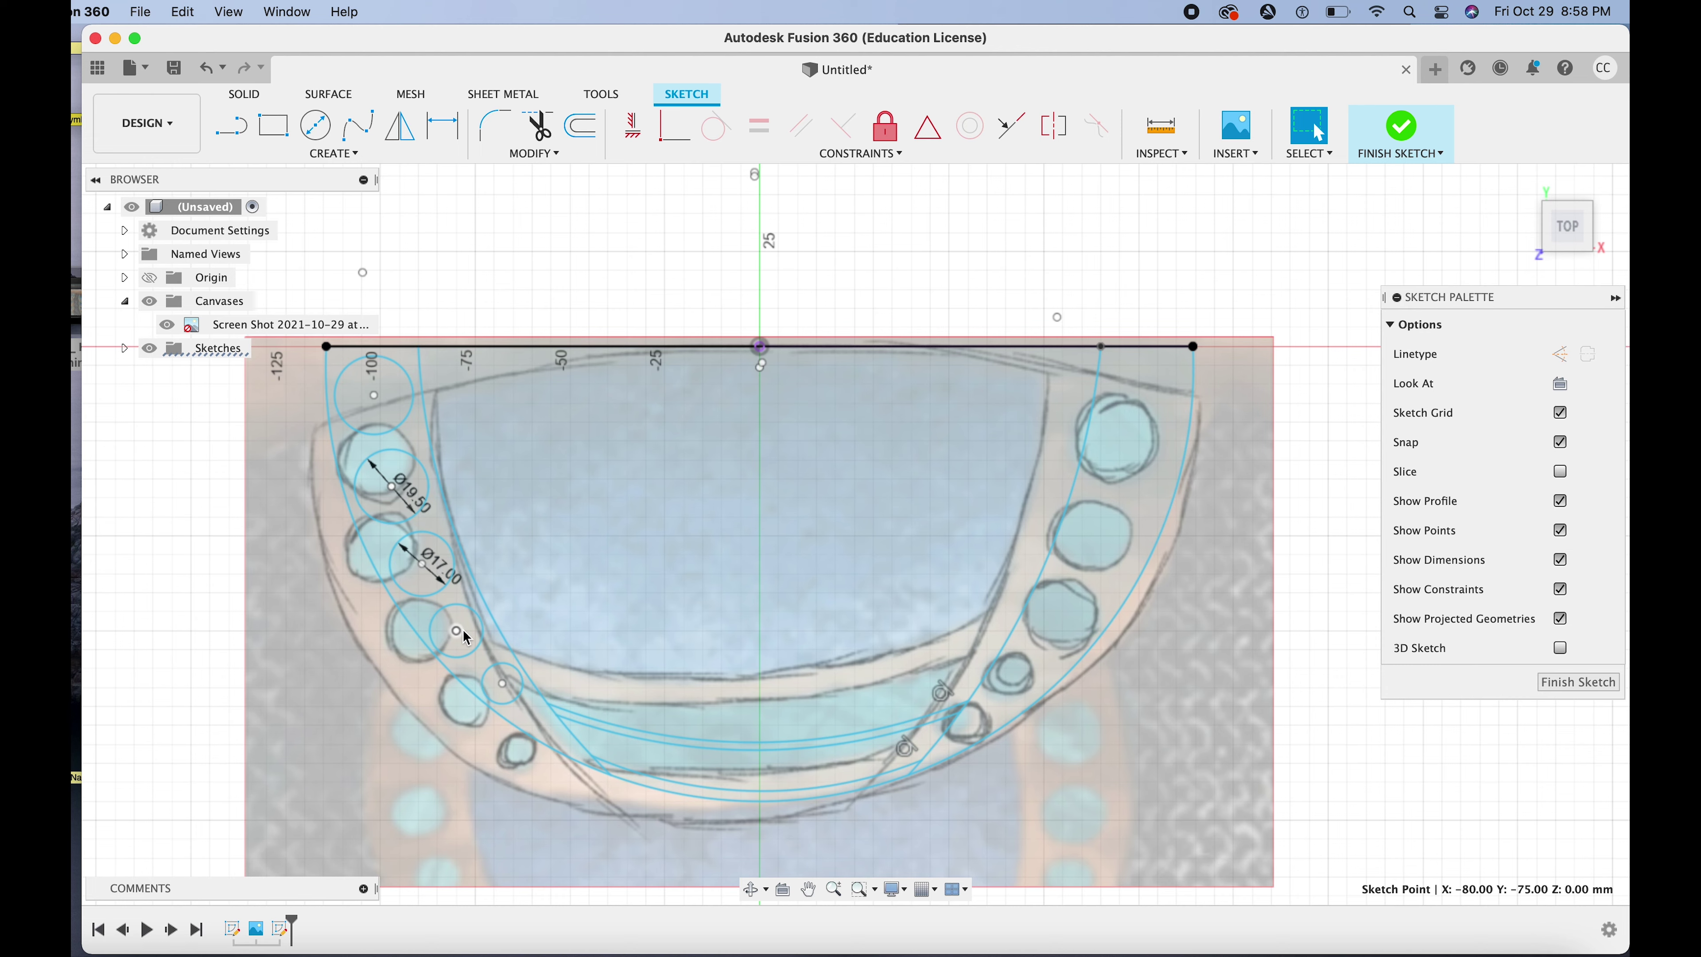
Copy the top circle of the left band 203 mm in X to the top of the right band
click(403, 422)
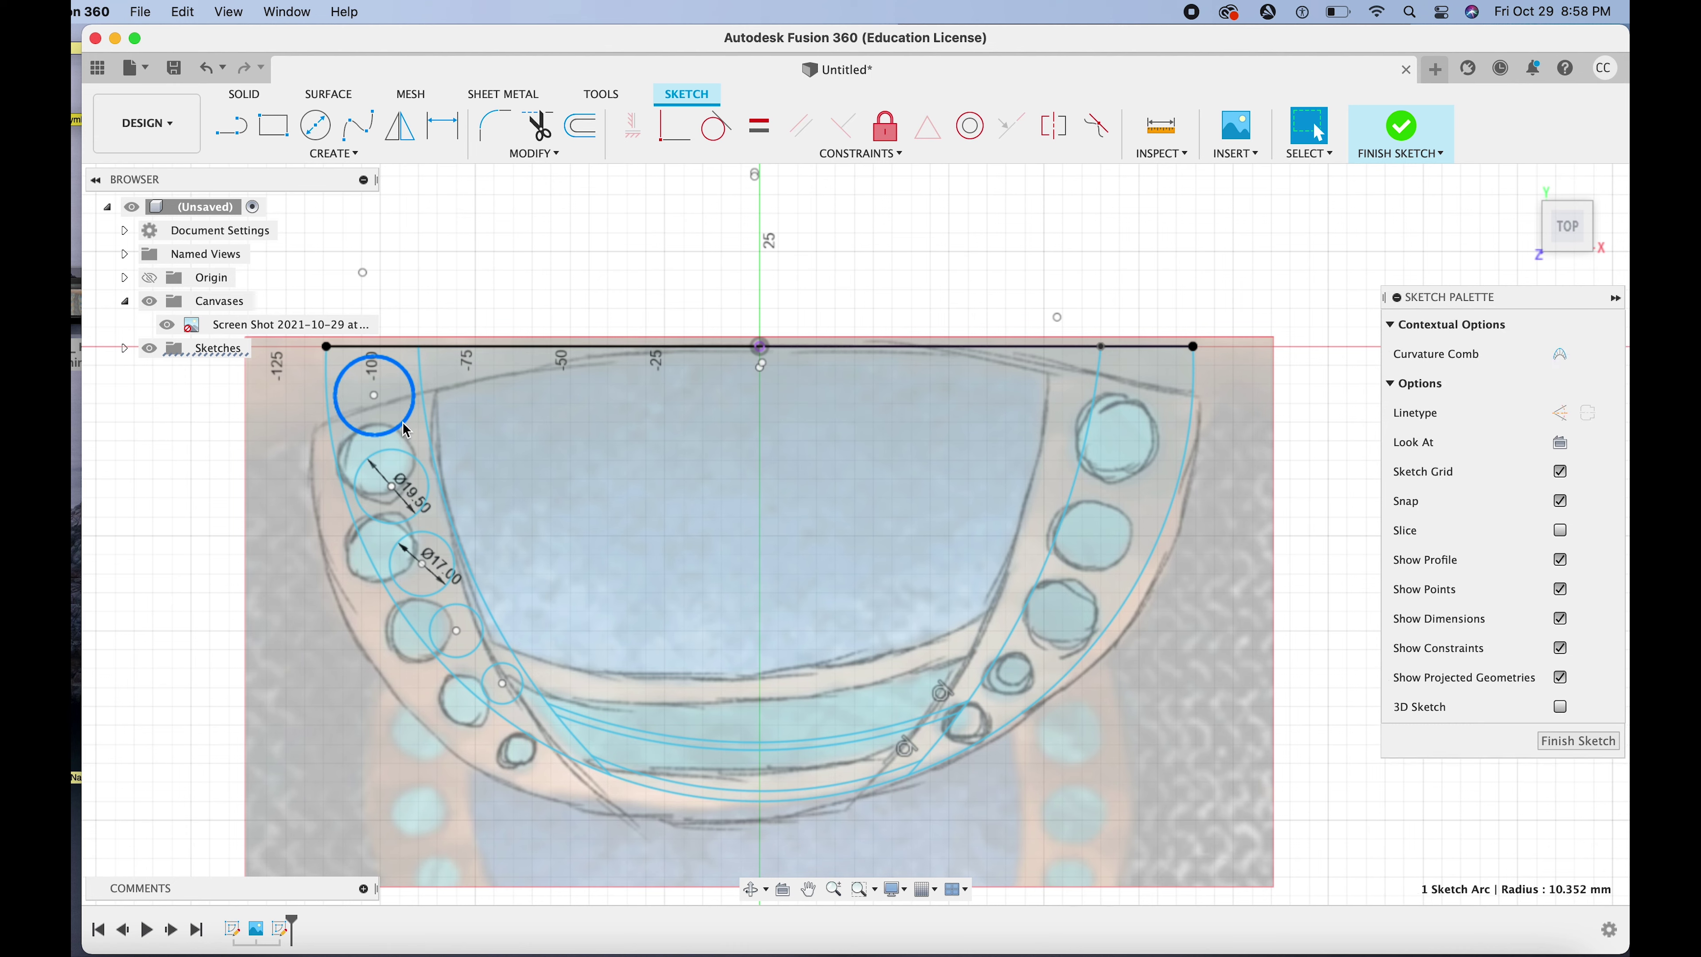
key(m)
drag(430, 395, 1190, 396)
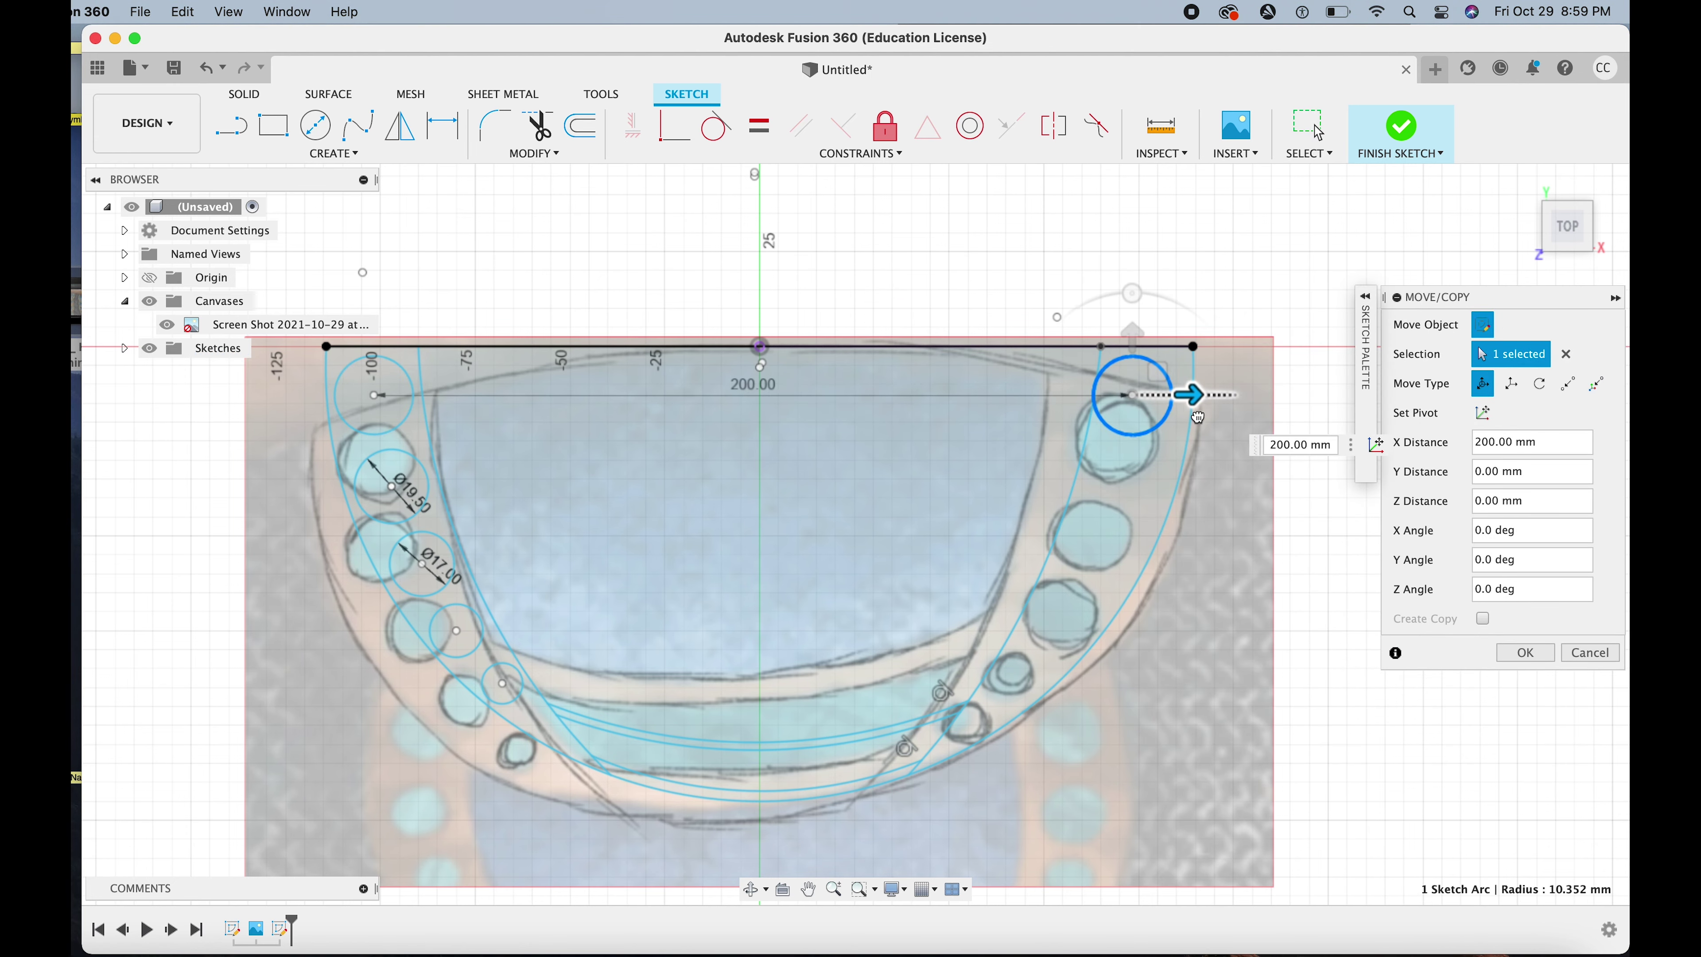
click(1302, 445)
text(2)
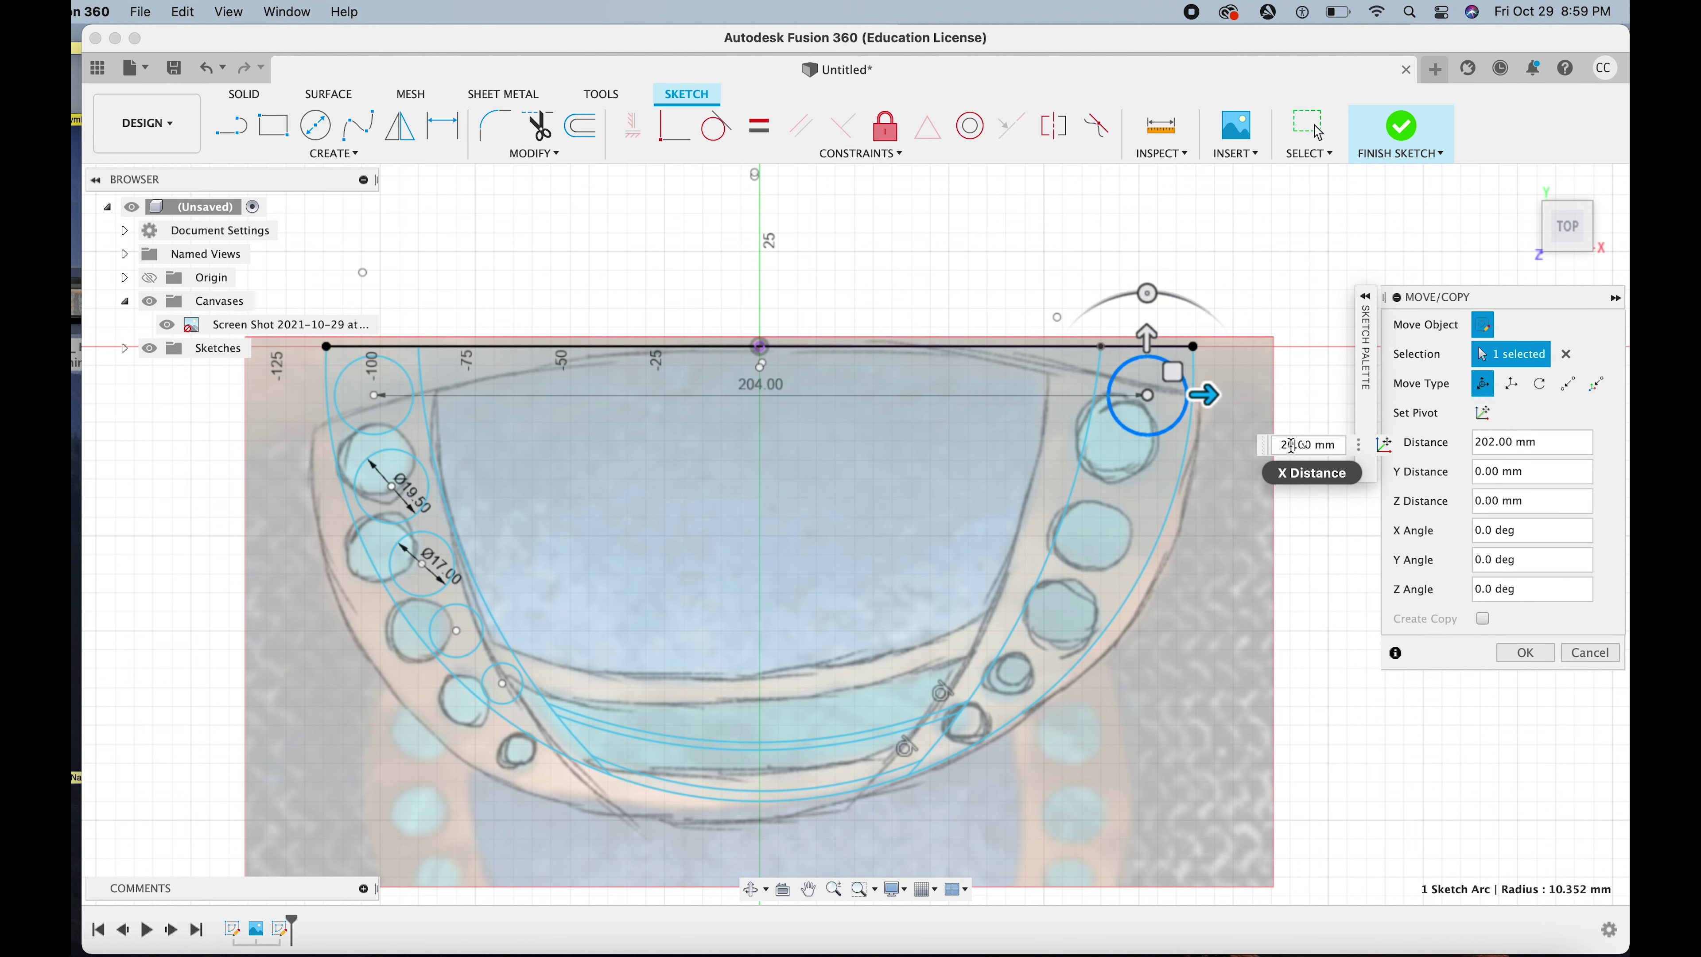
key(BackSpace)
text(3)
click(1525, 652)
Copy the left band's 19.5 mm circle 193 mm in X into the right band
click(415, 492)
key(m)
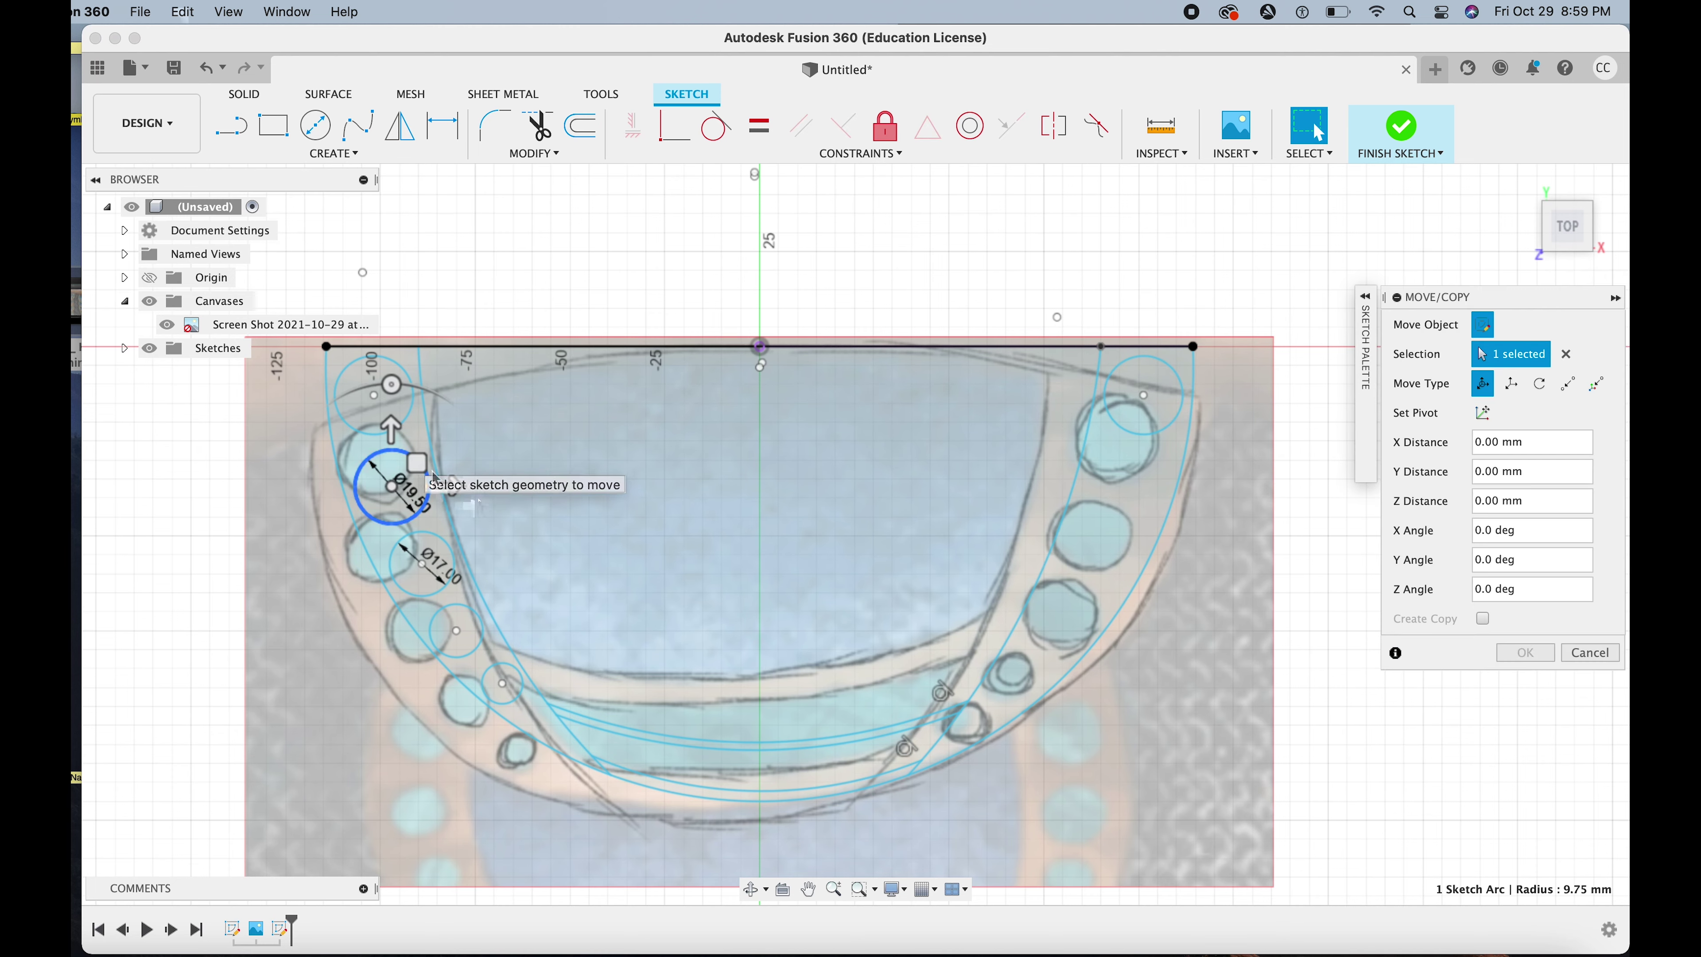
drag(450, 488, 1206, 525)
key(Return)
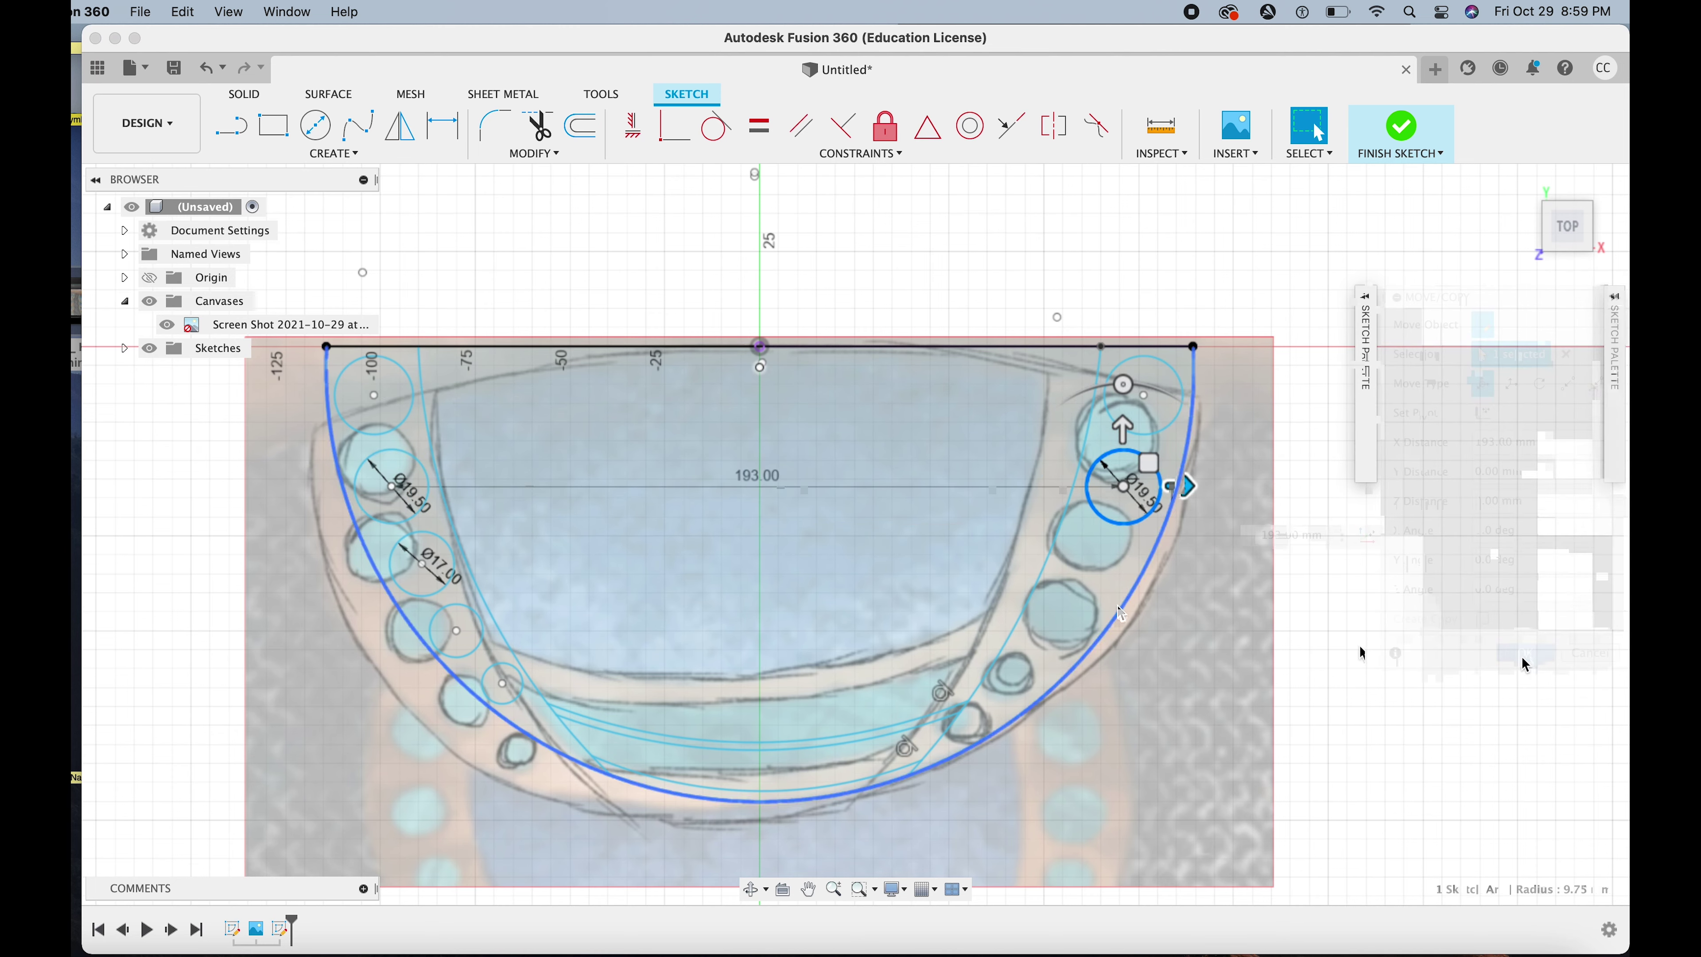
Hide the canvas image and copy the left band's 17 mm circle 177 mm in X into the right band
click(168, 325)
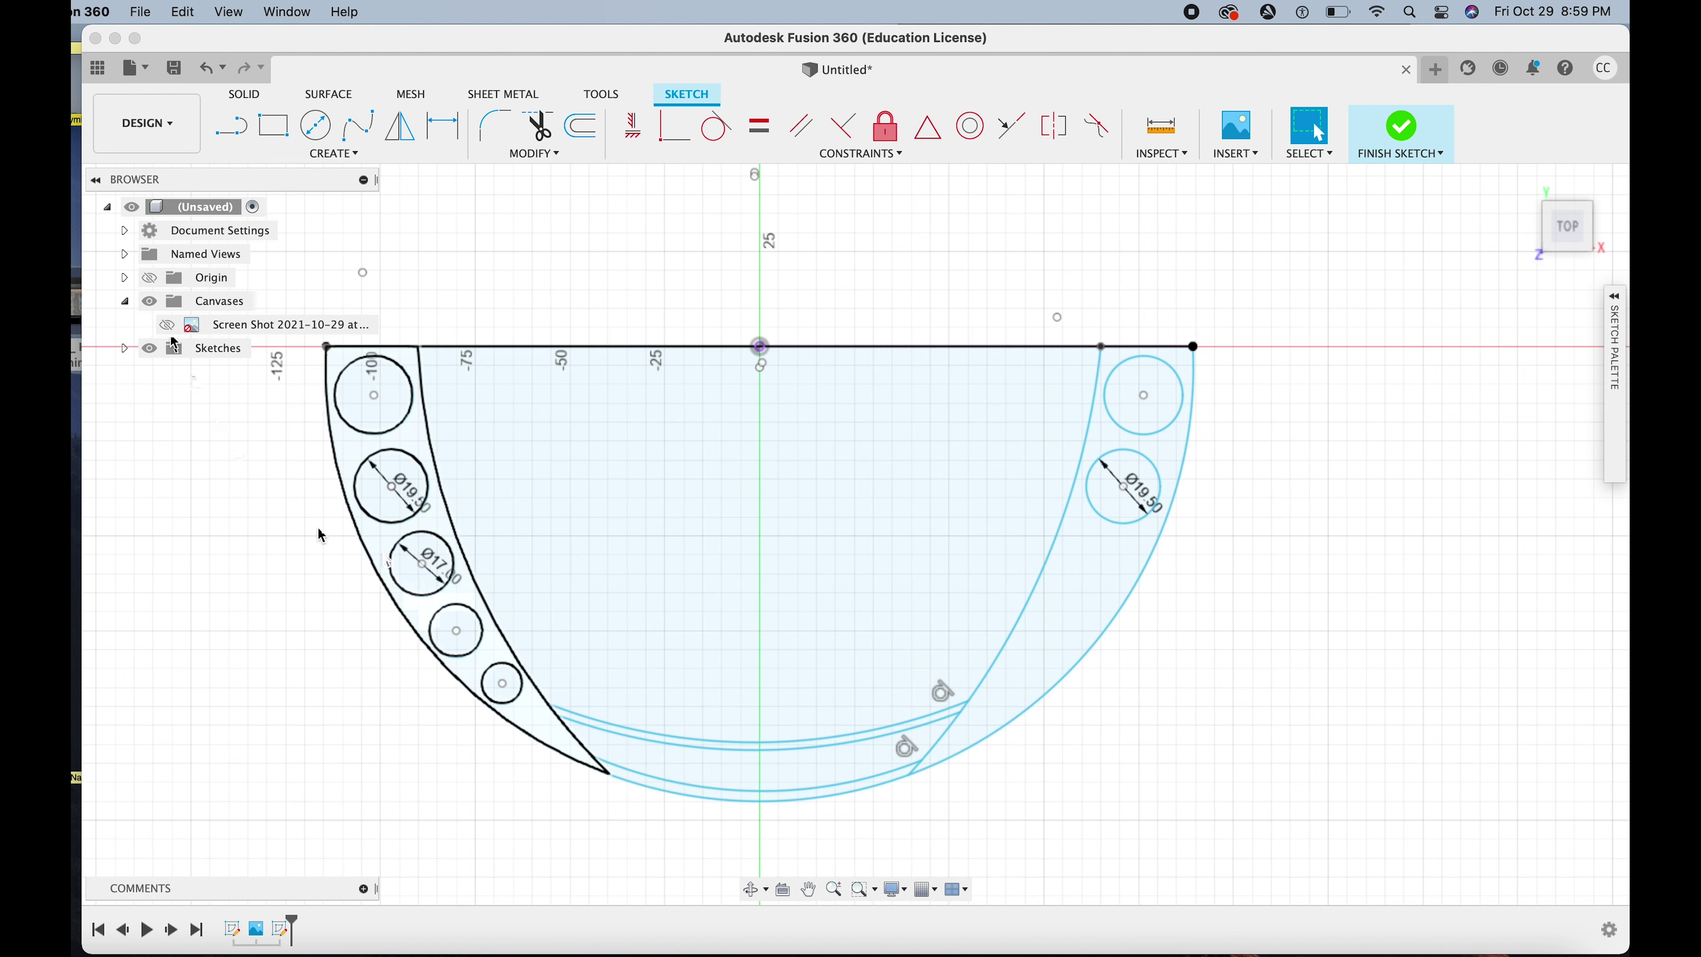
click(410, 570)
click(450, 576)
key(super+c)
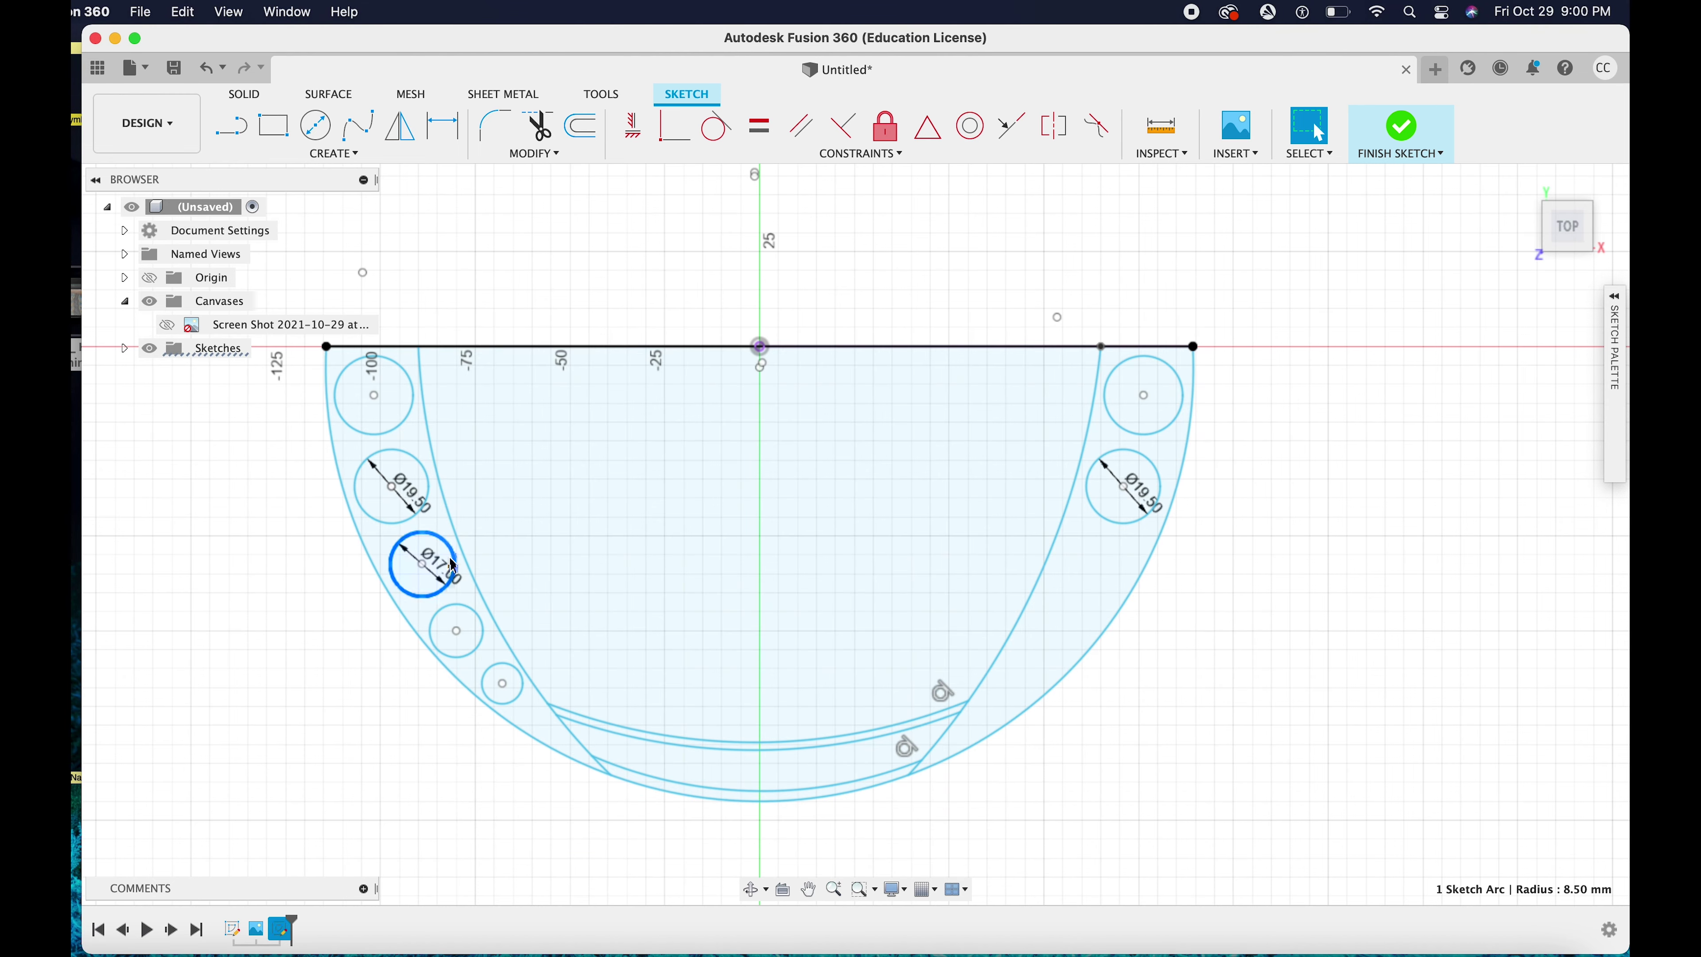
key(super+v)
drag(478, 563, 1146, 578)
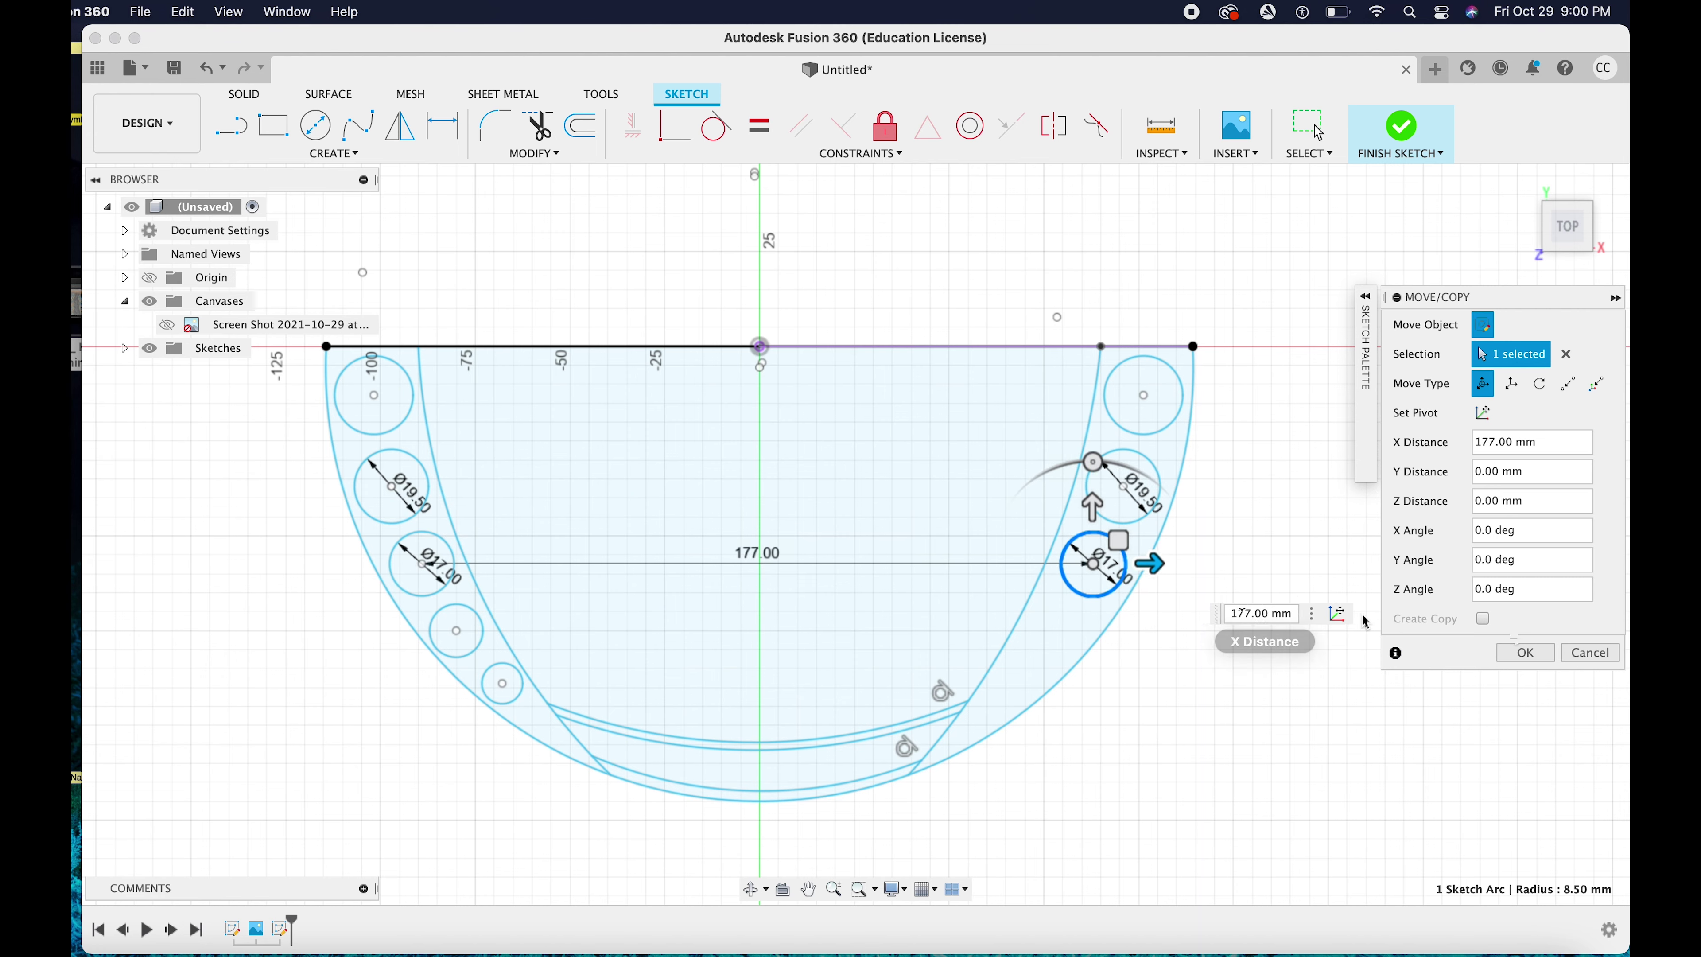
key(Return)
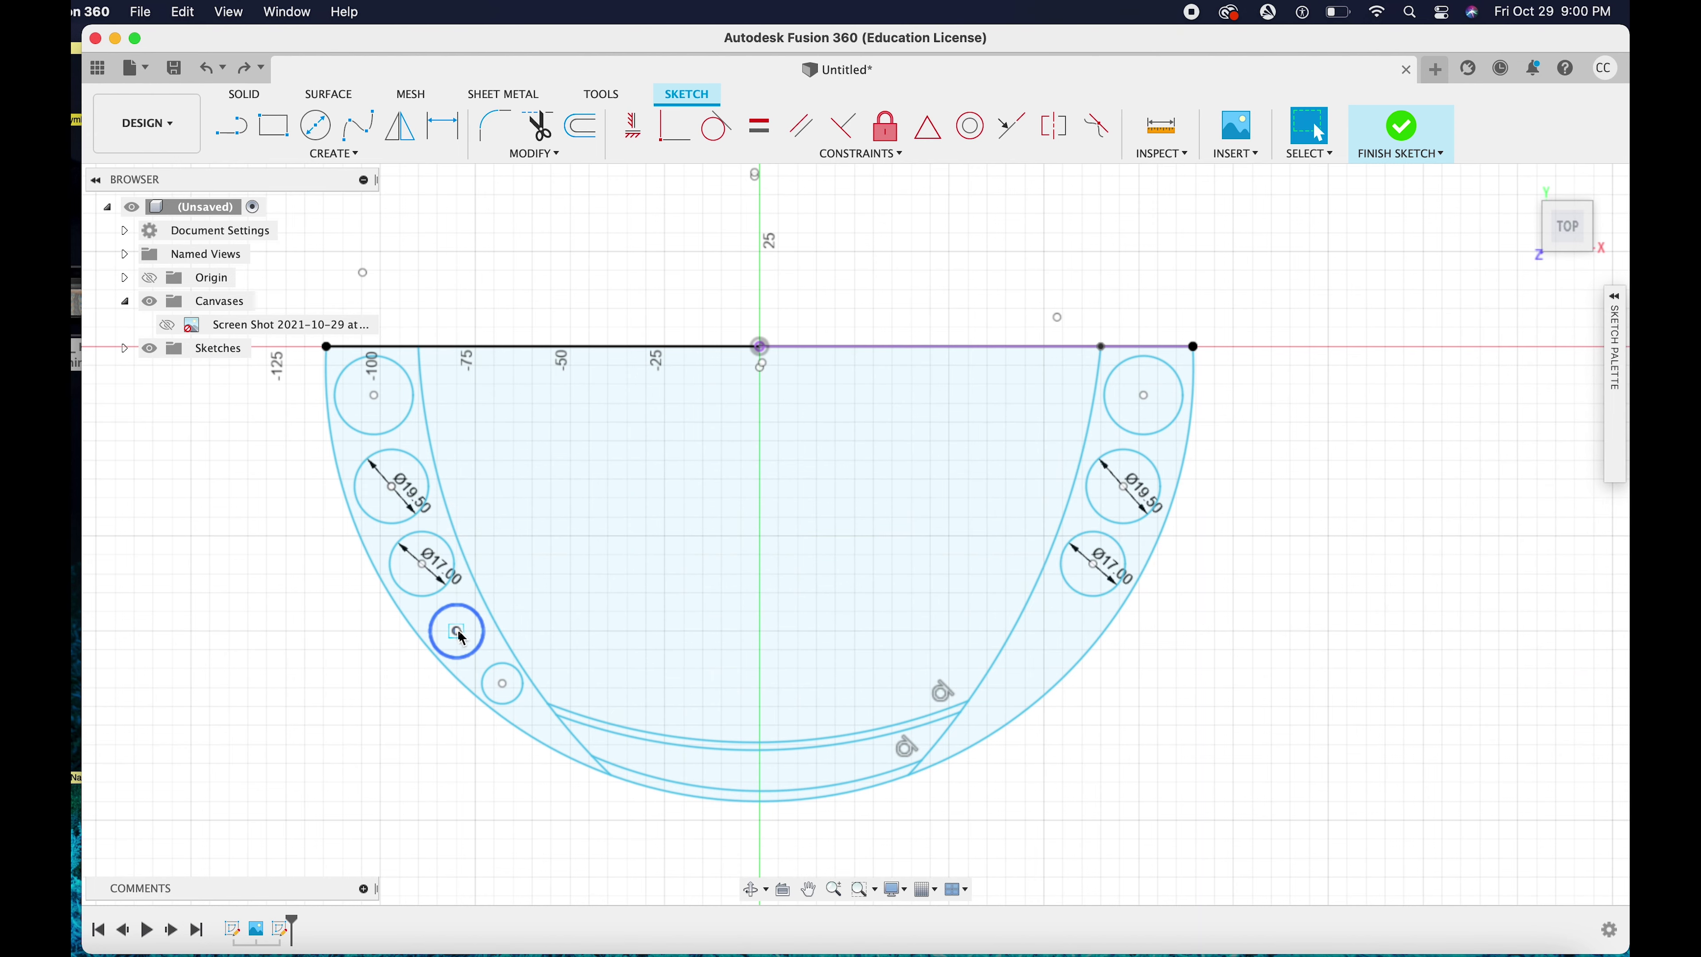
Copy the fourth circle of the left band 158 mm in X into the right band
click(456, 630)
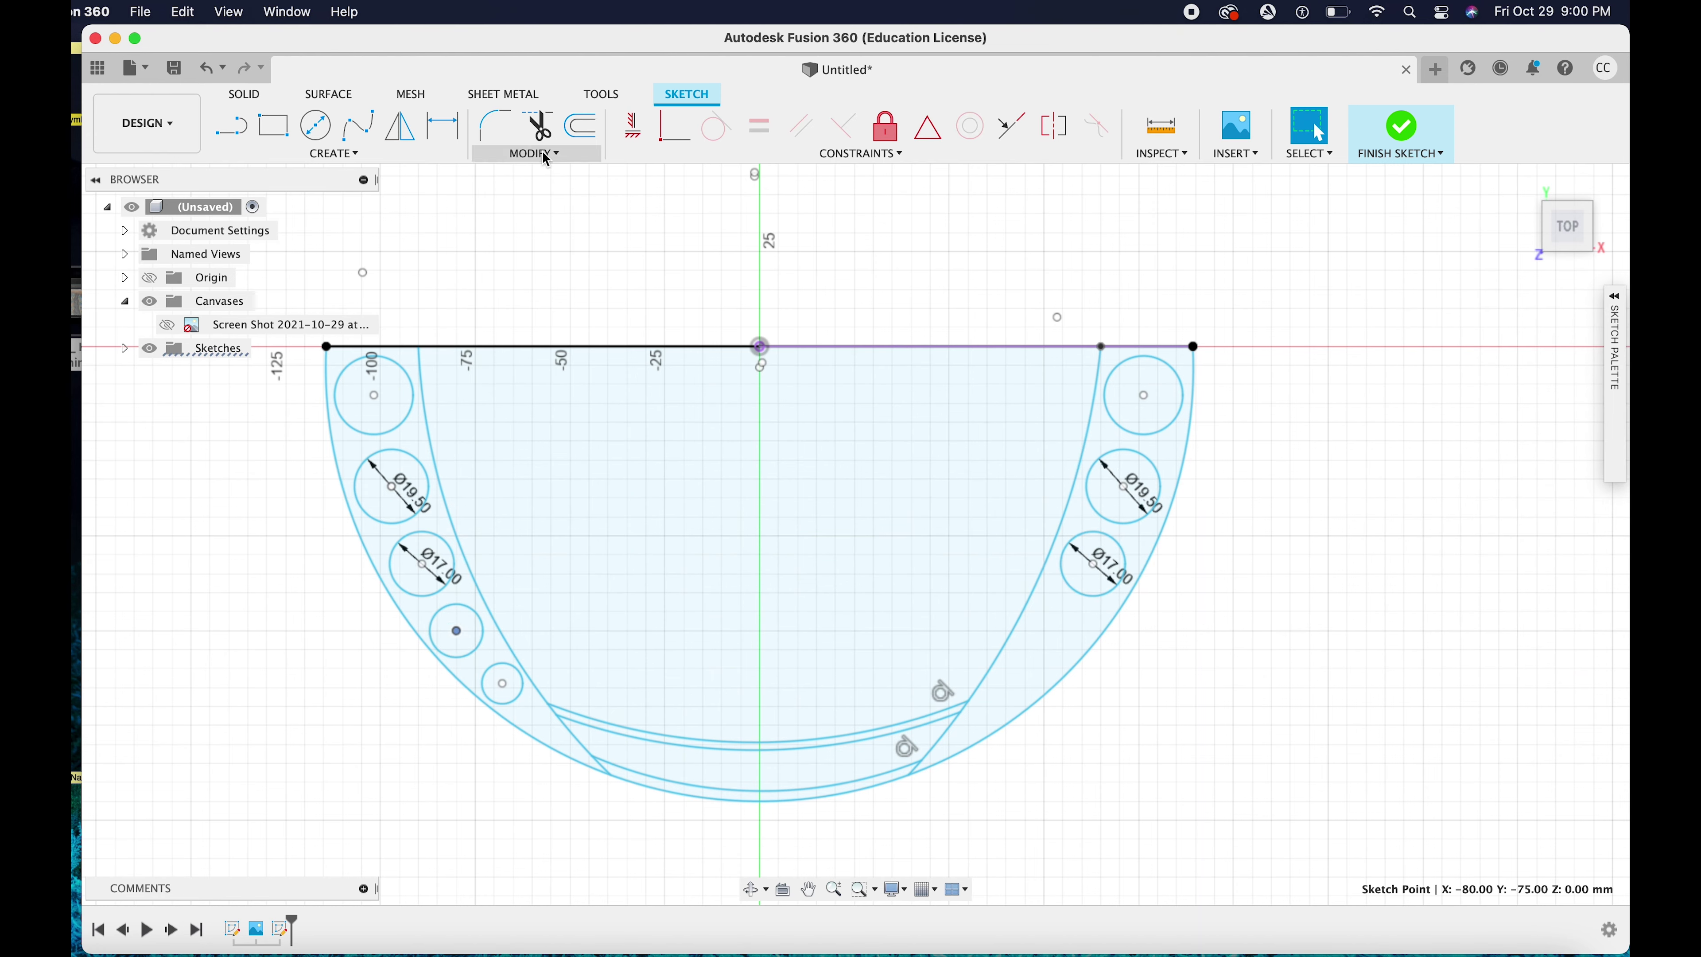
click(573, 158)
click(573, 157)
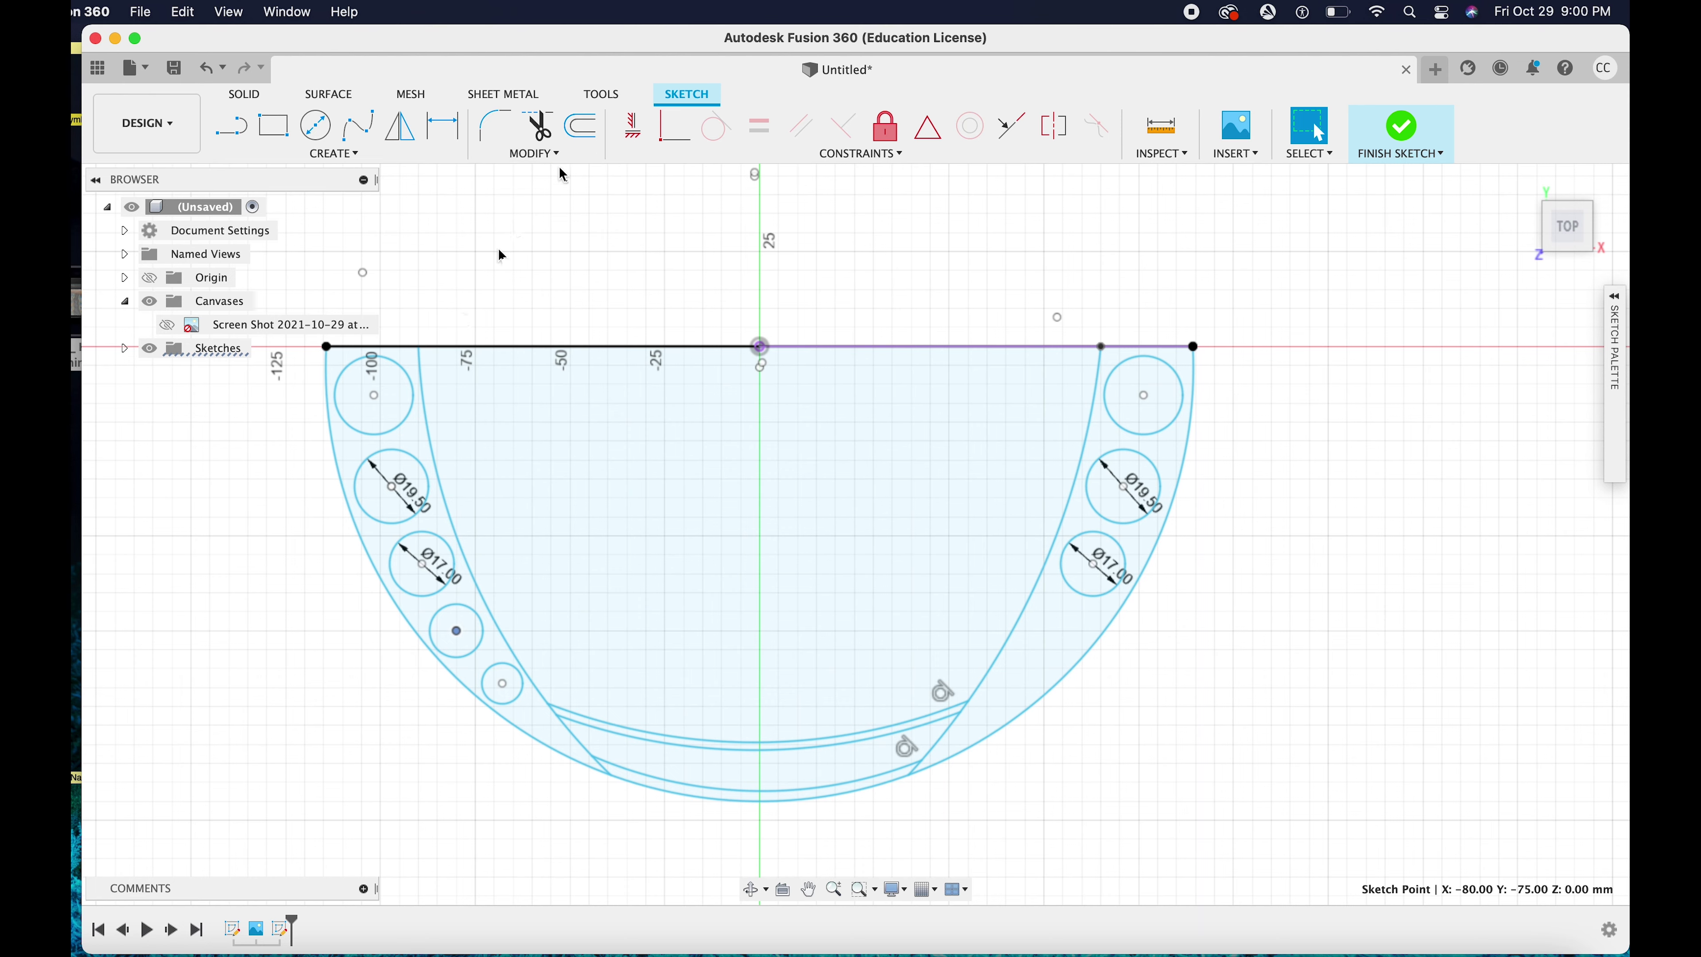
click(481, 640)
key(m)
drag(516, 631, 1122, 648)
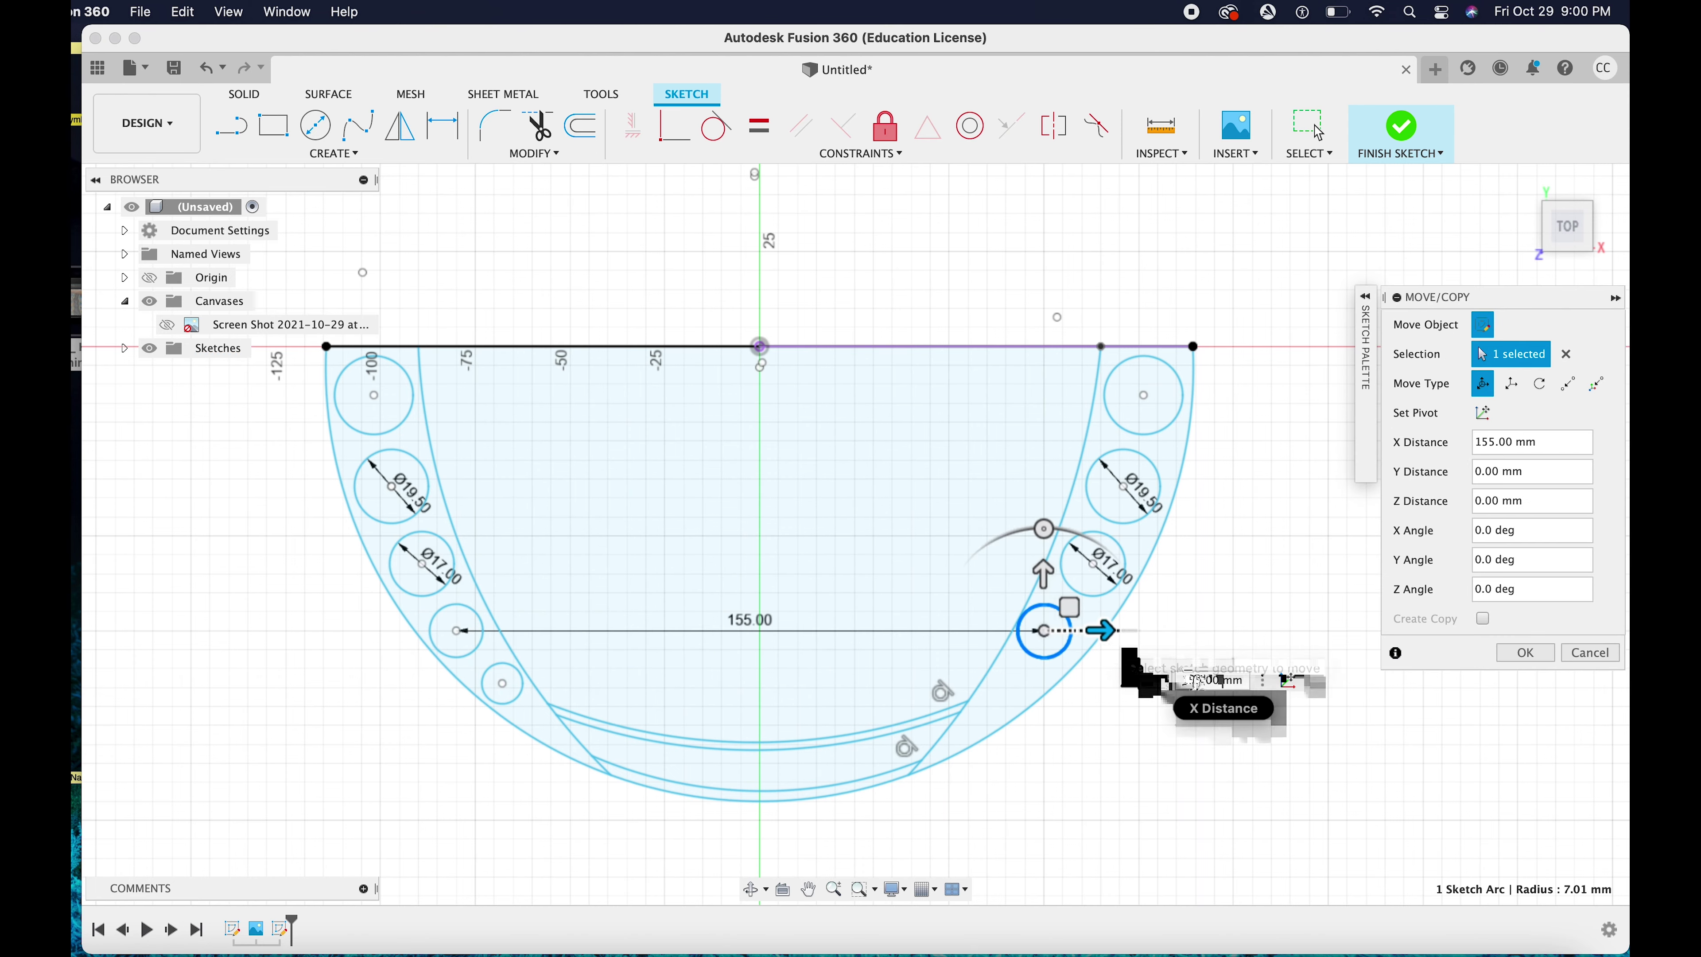
click(1200, 680)
key(BackSpace)
text(7)
key(BackSpace)
text(8)
key(Return)
Shift the left band's fourth circle slightly inward in X and copy the smallest circle across to the right band
click(483, 643)
key(m)
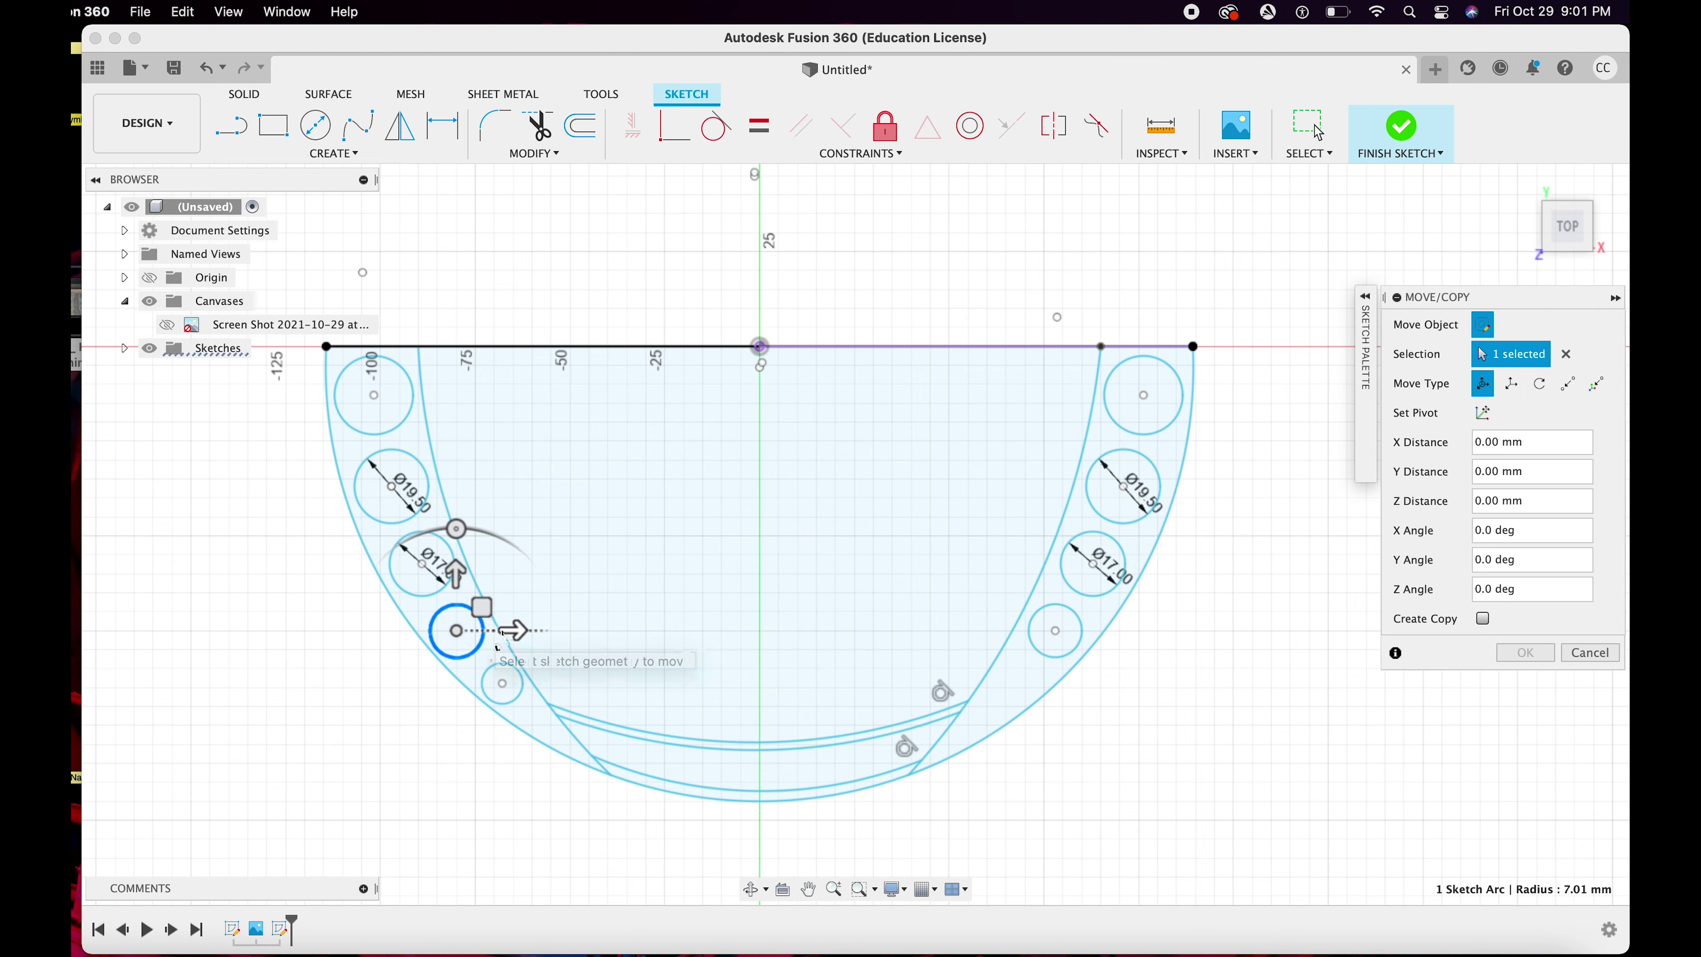
drag(517, 632, 537, 633)
click(624, 680)
key(BackSpace)
text(2)
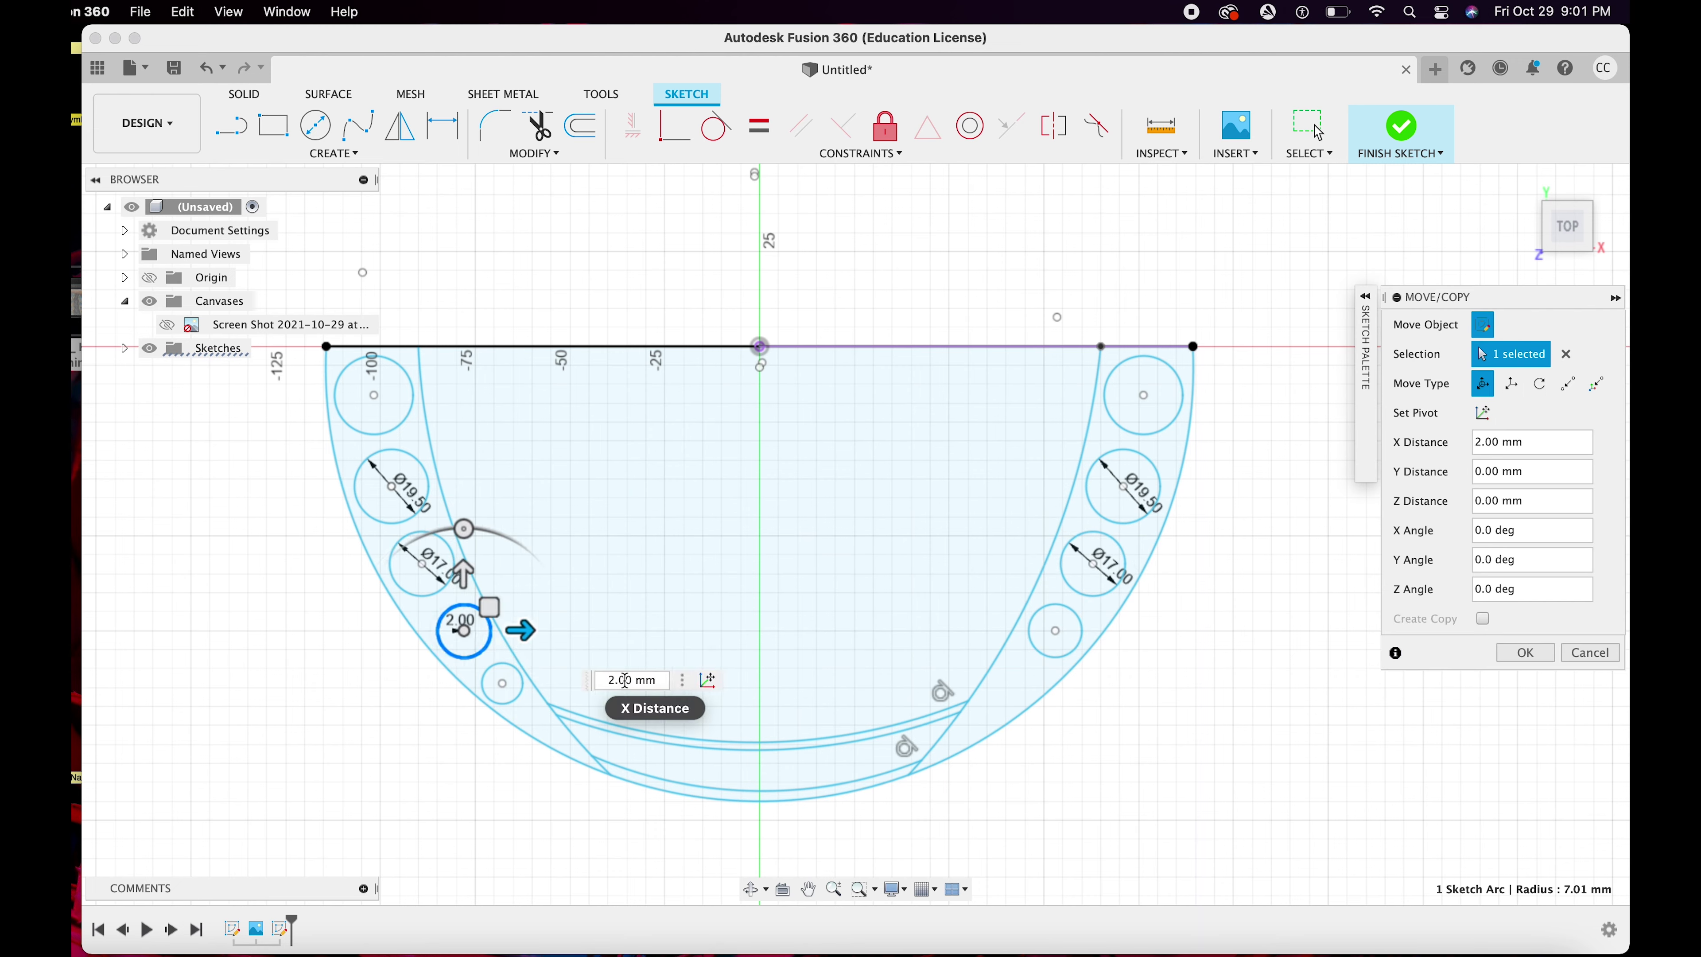
key(Return)
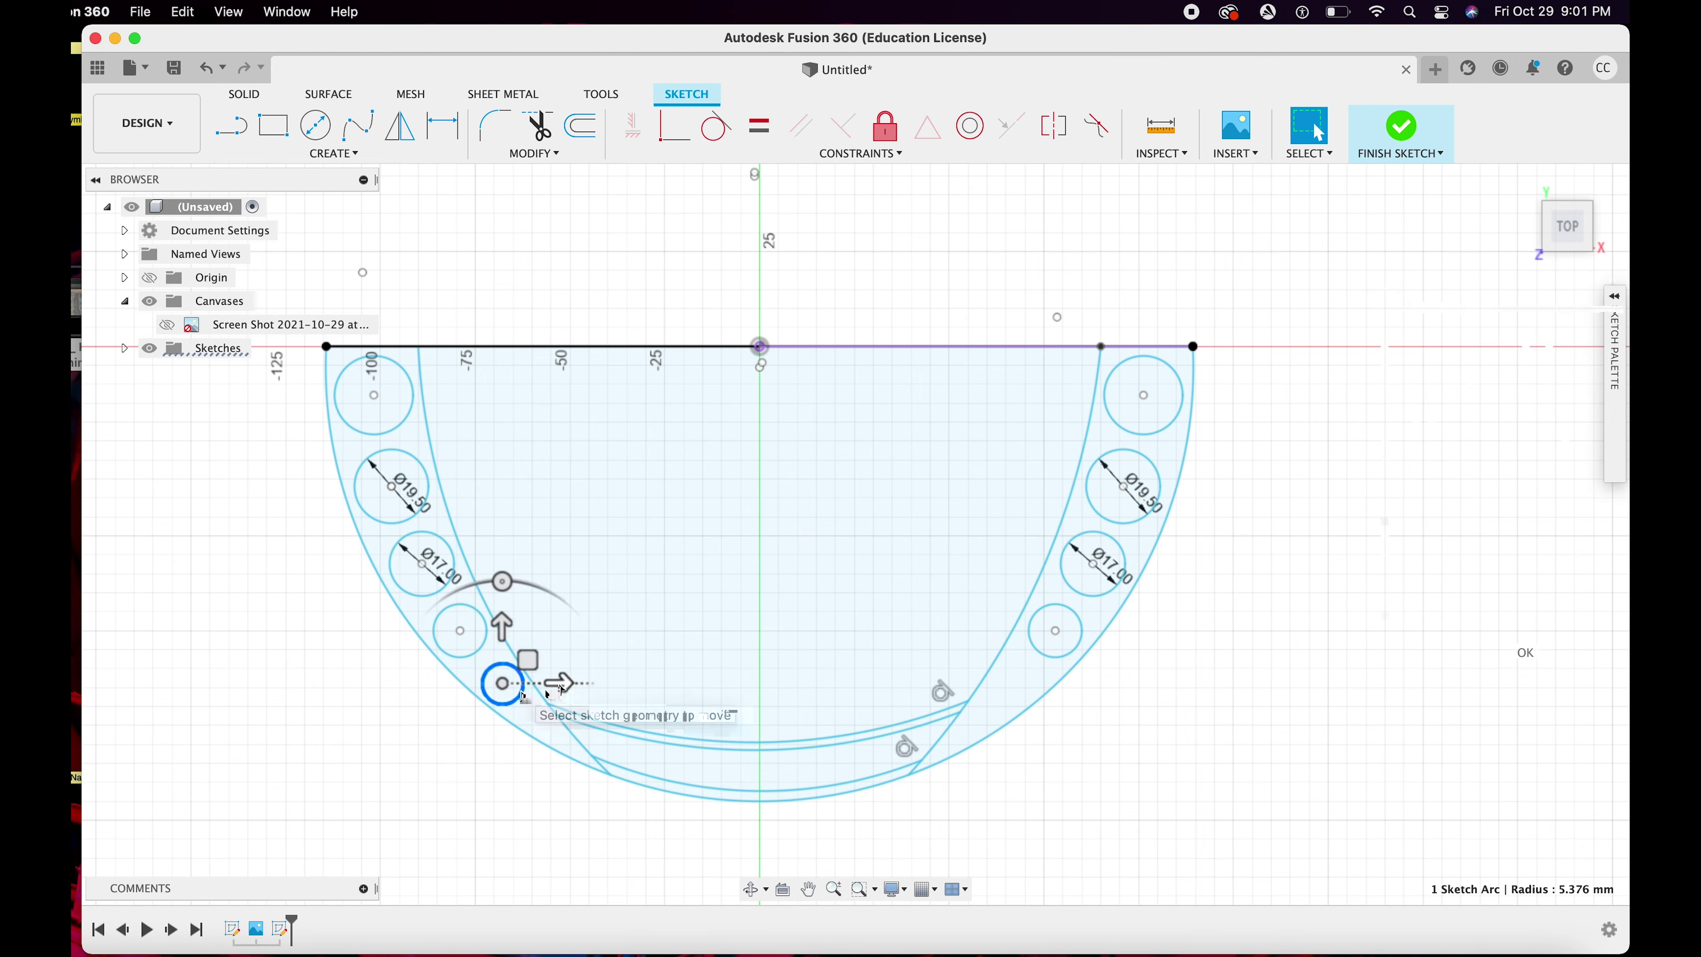
drag(559, 682, 1071, 684)
key(Return)
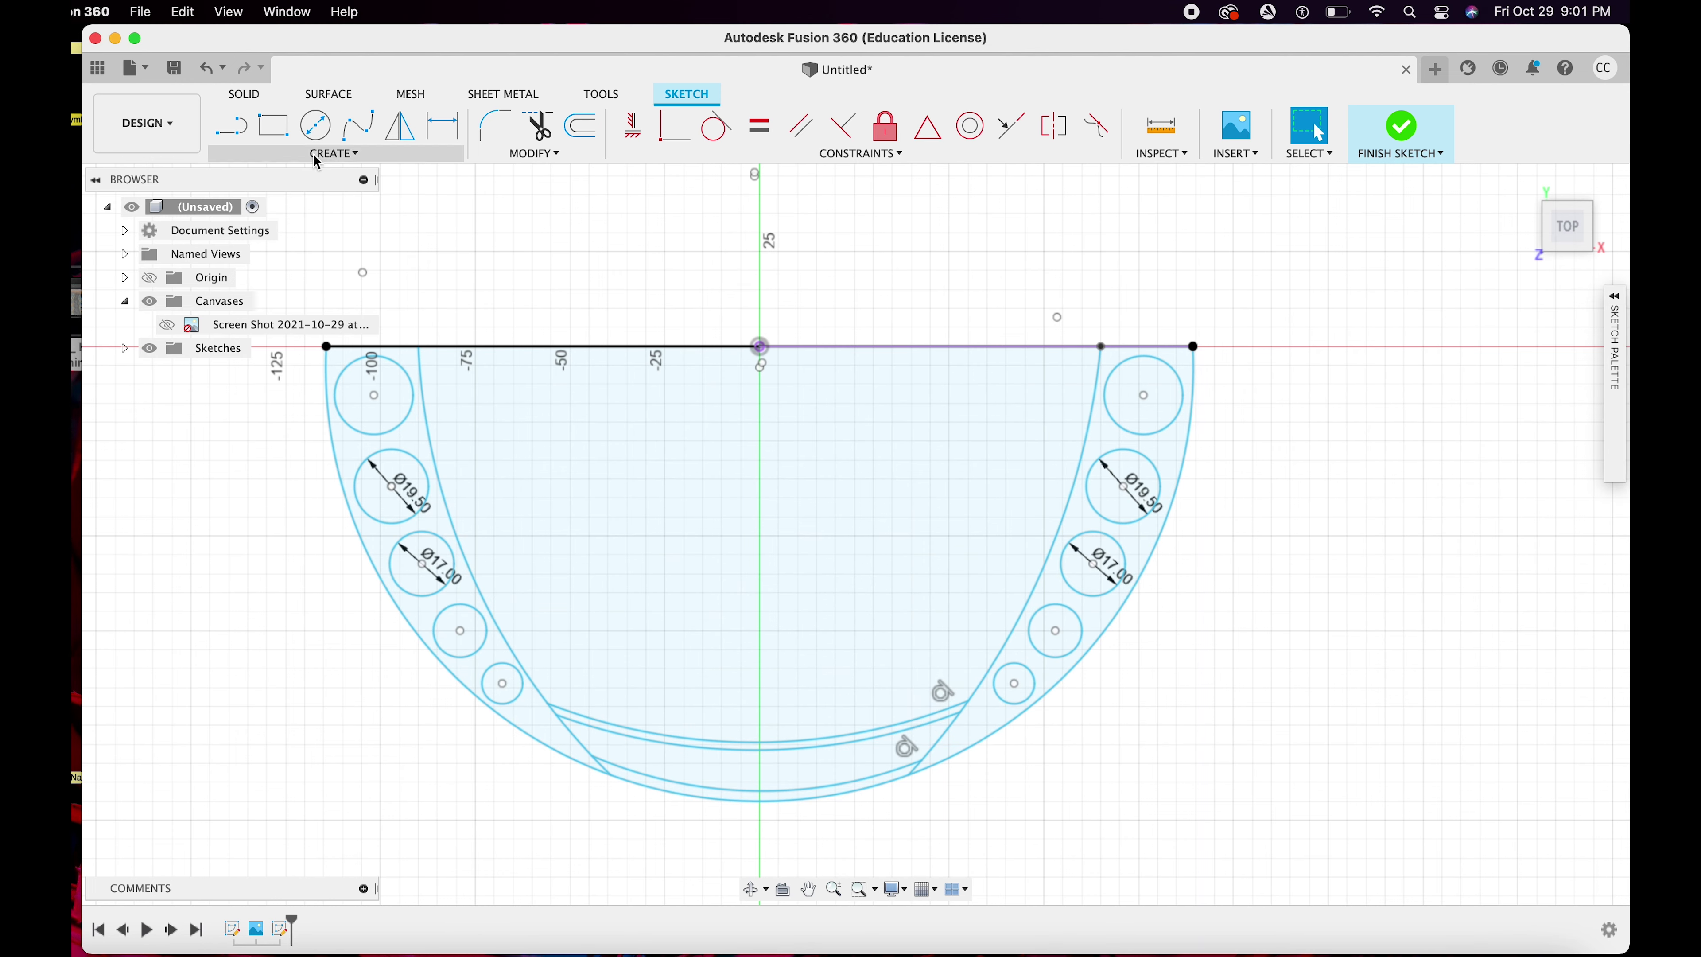
Draw a shallow three-point arc between the two outer ends of the baseline, bulging above it at the center
click(333, 153)
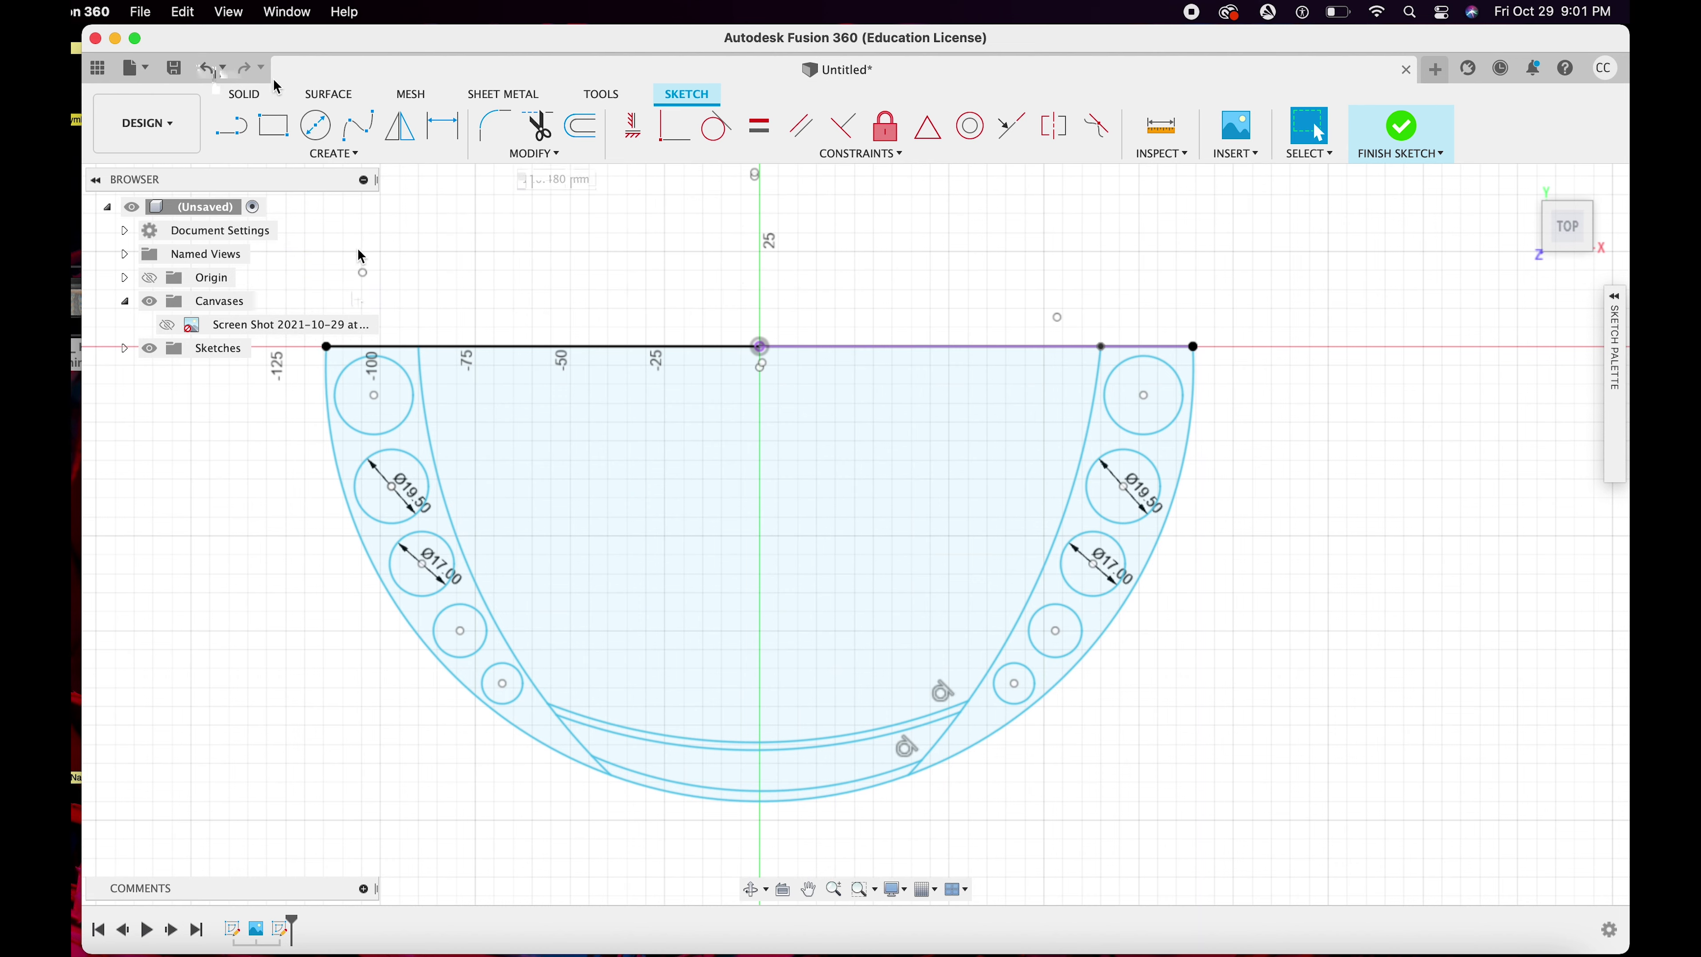
click(124, 301)
click(332, 153)
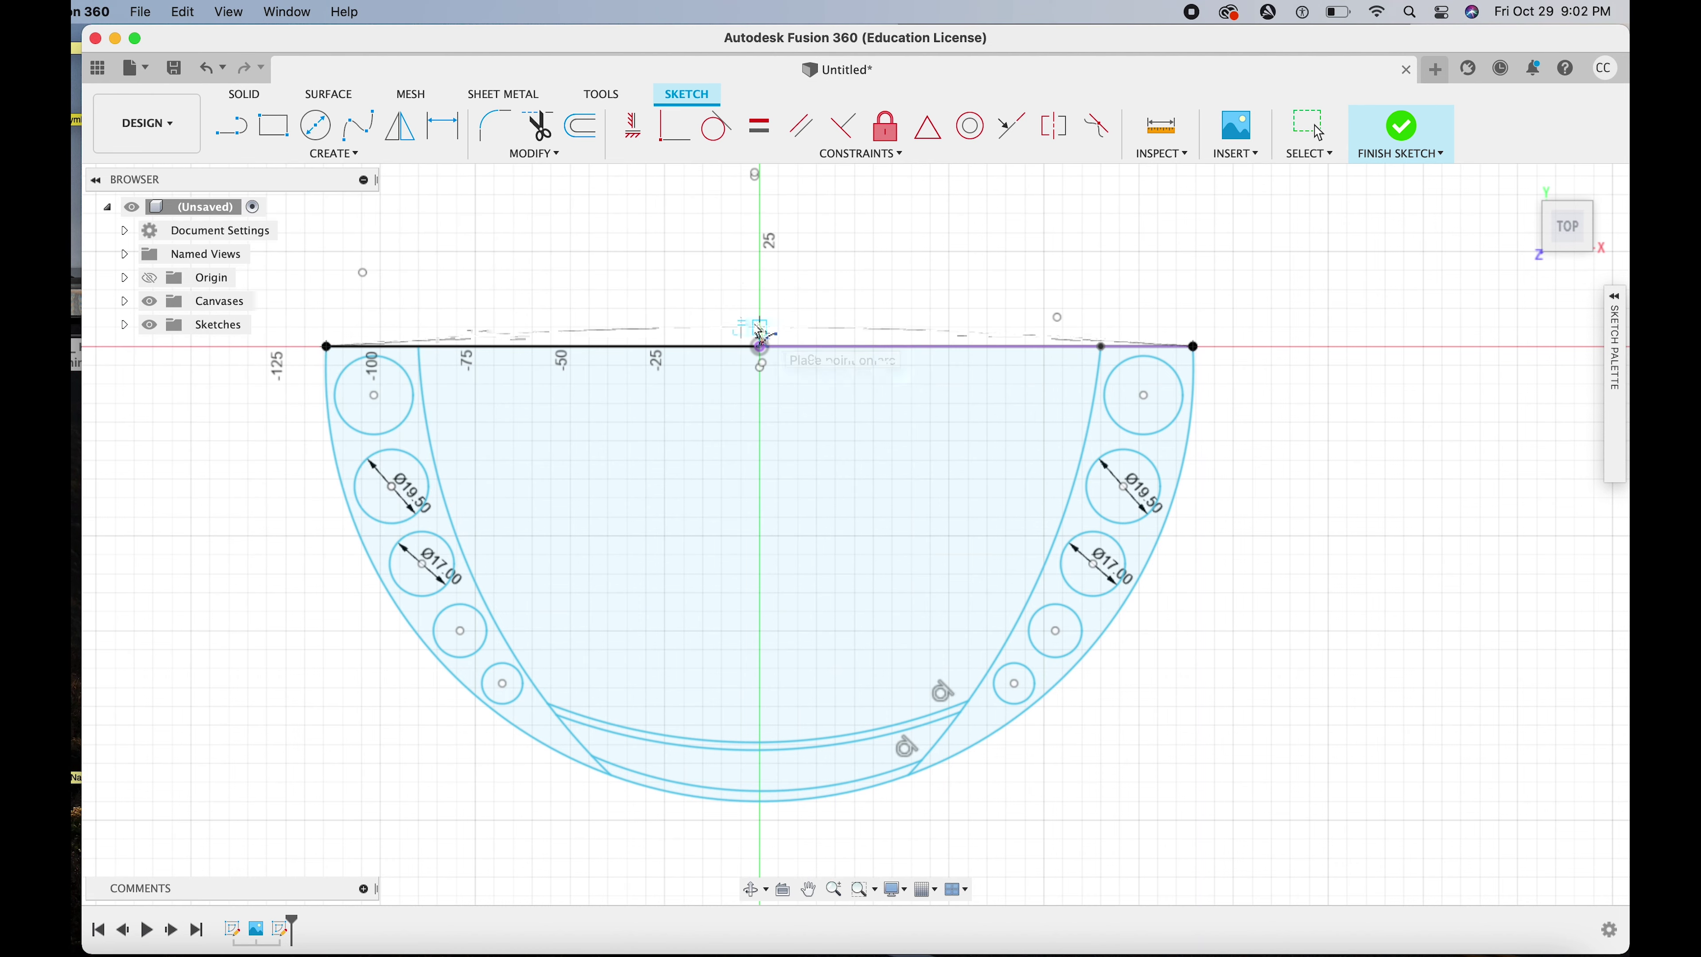
click(764, 309)
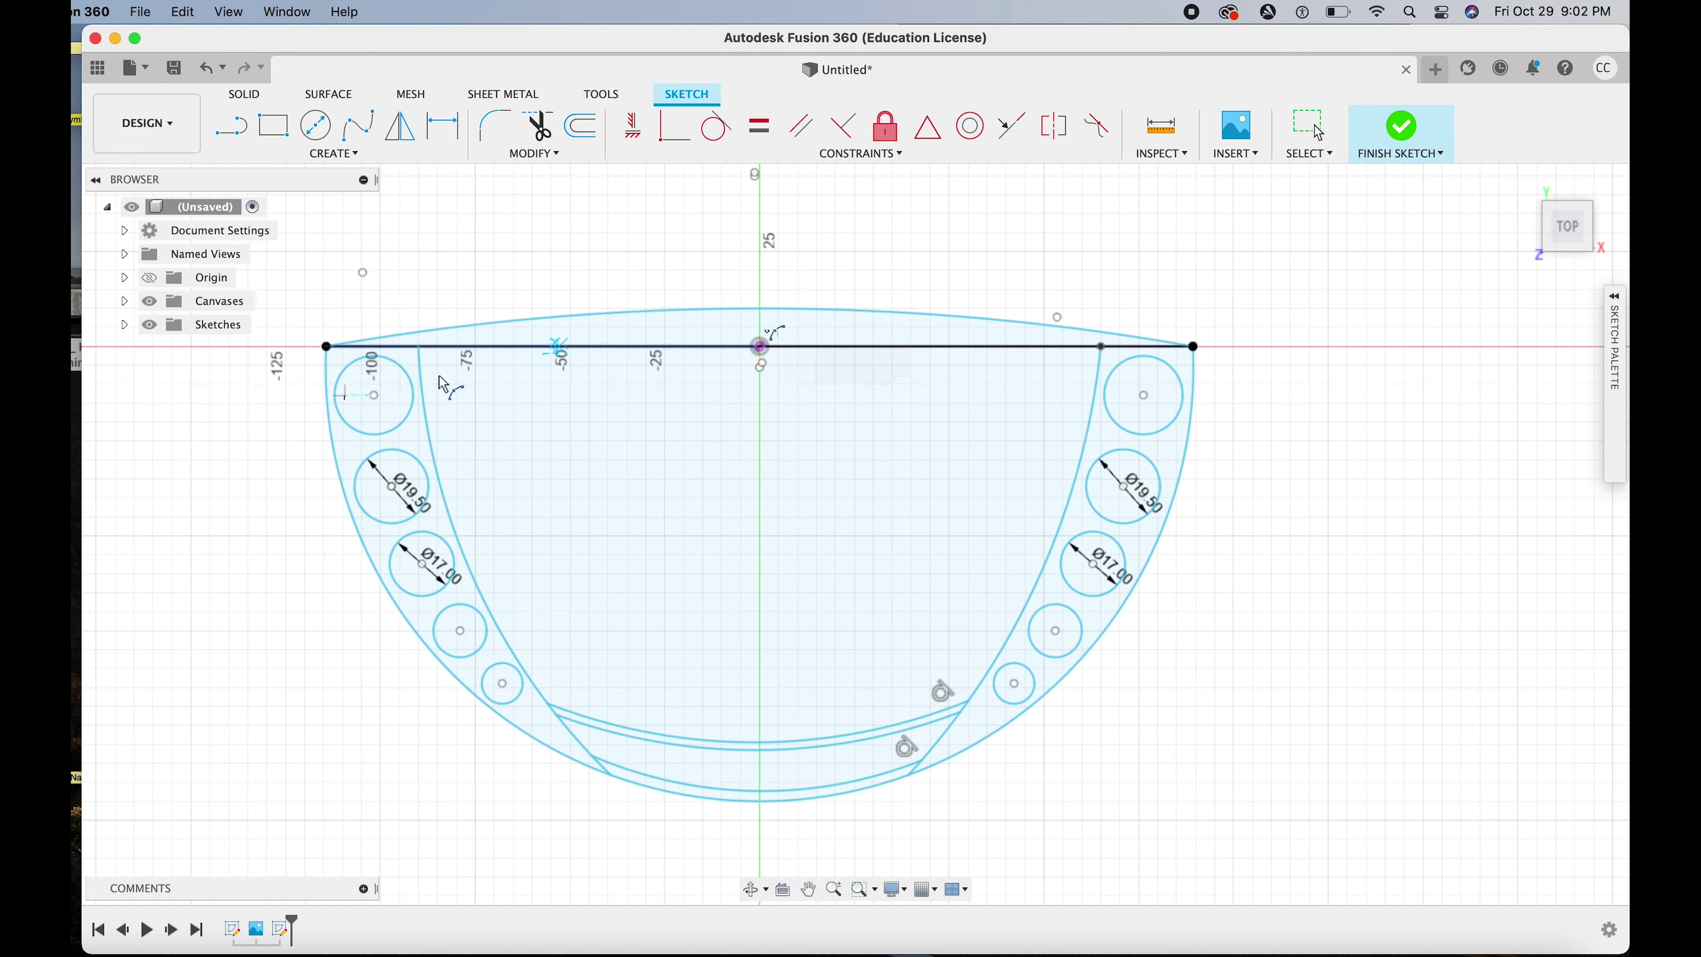
key(Escape)
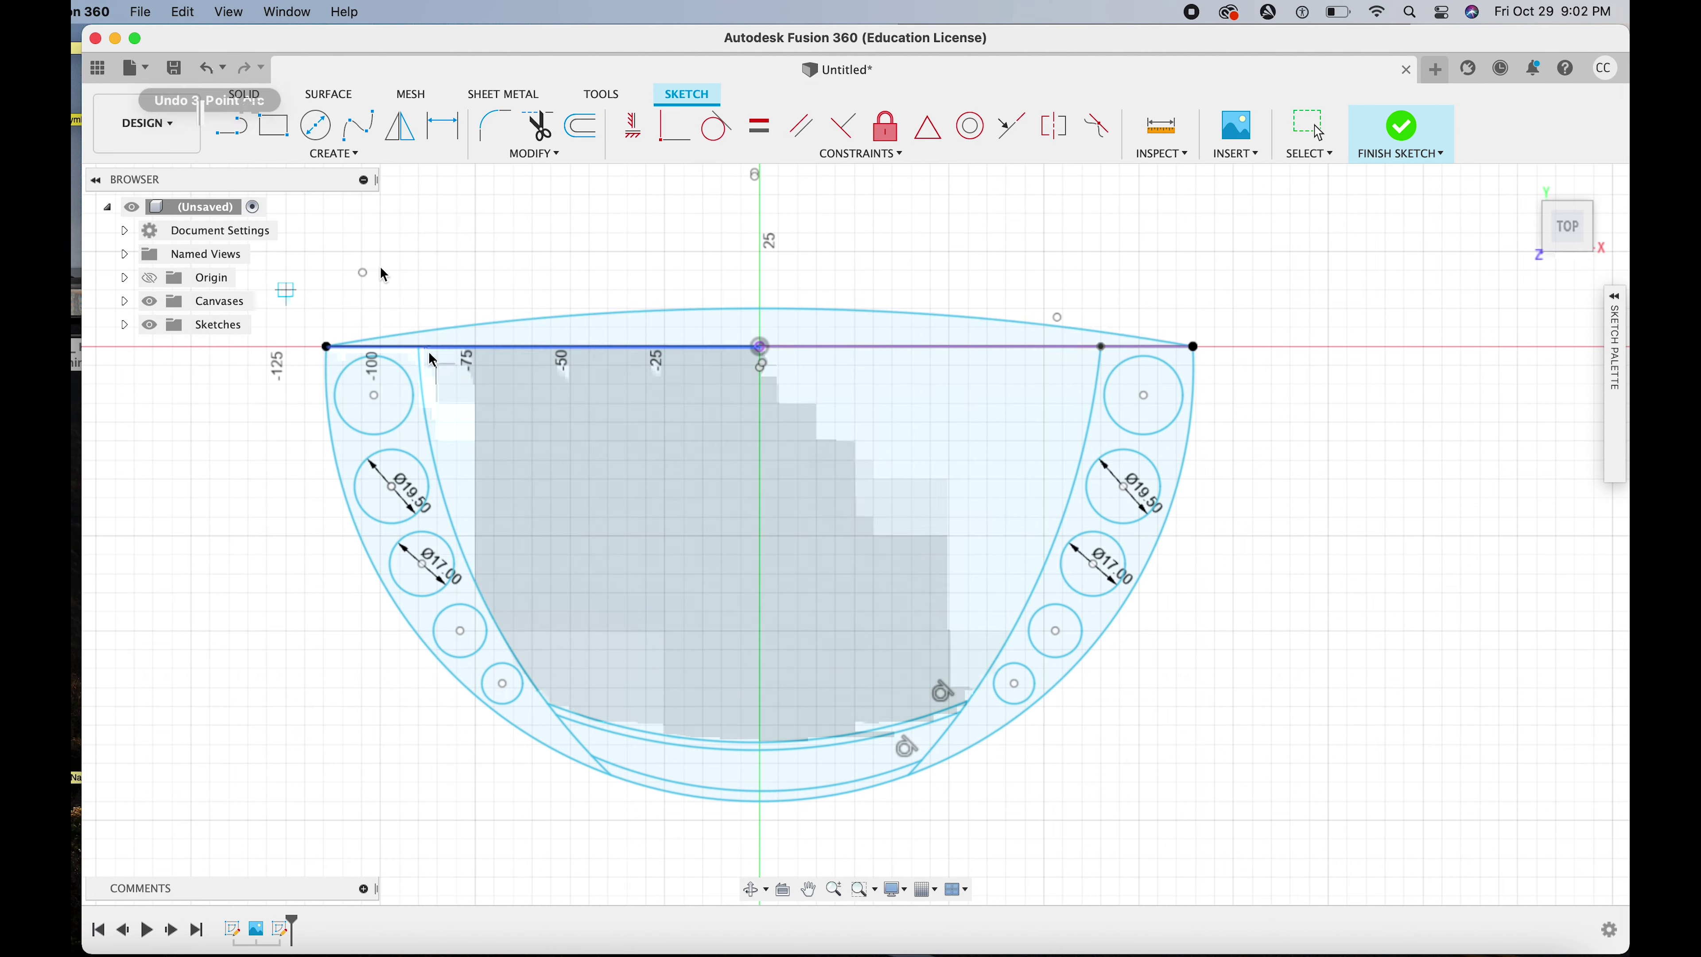
Make Sketch1, which holds the baseline, visible and open it for editing
click(475, 347)
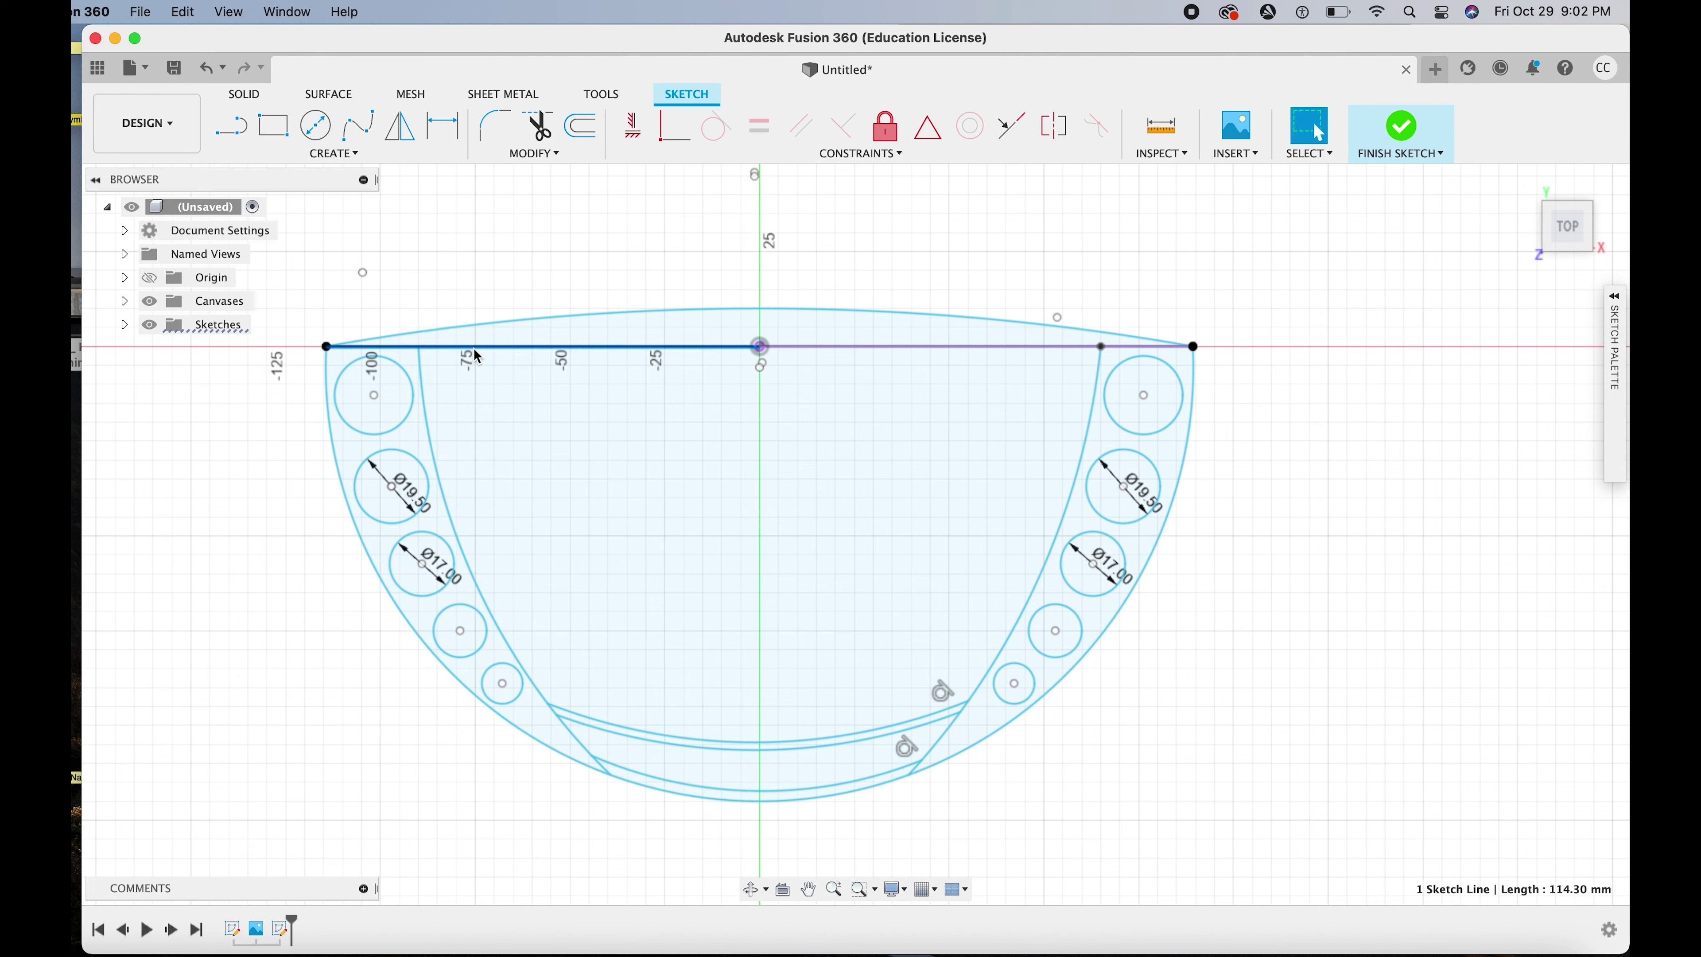
click(124, 324)
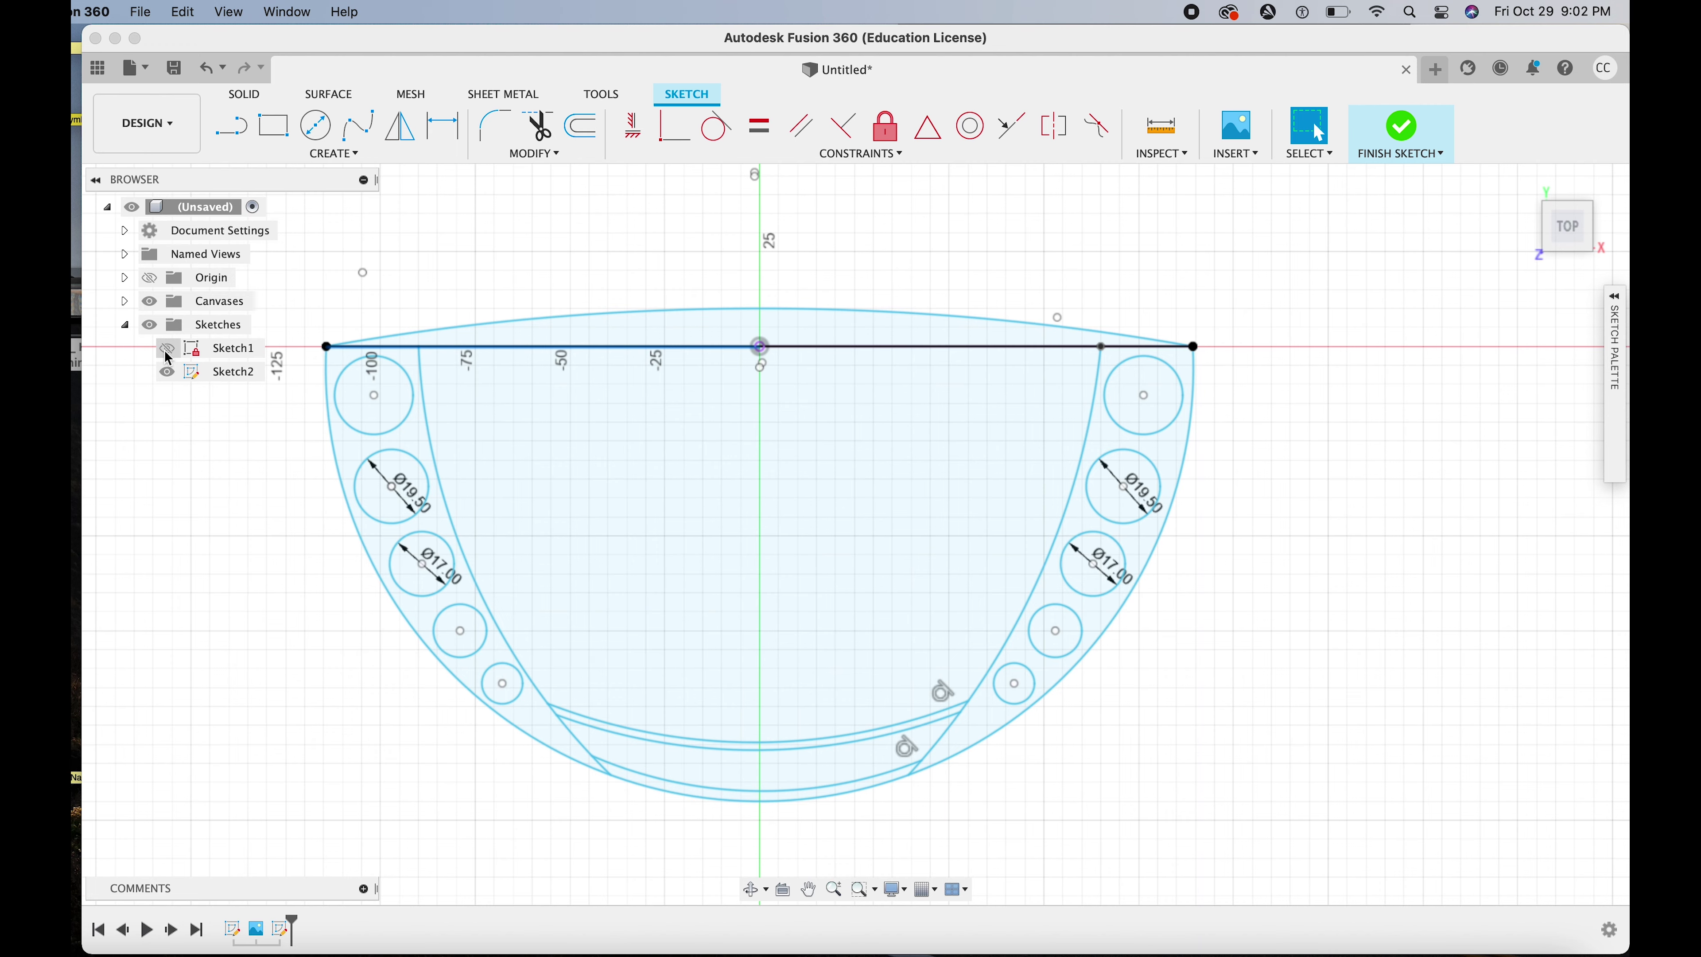
click(166, 349)
double_click(200, 359)
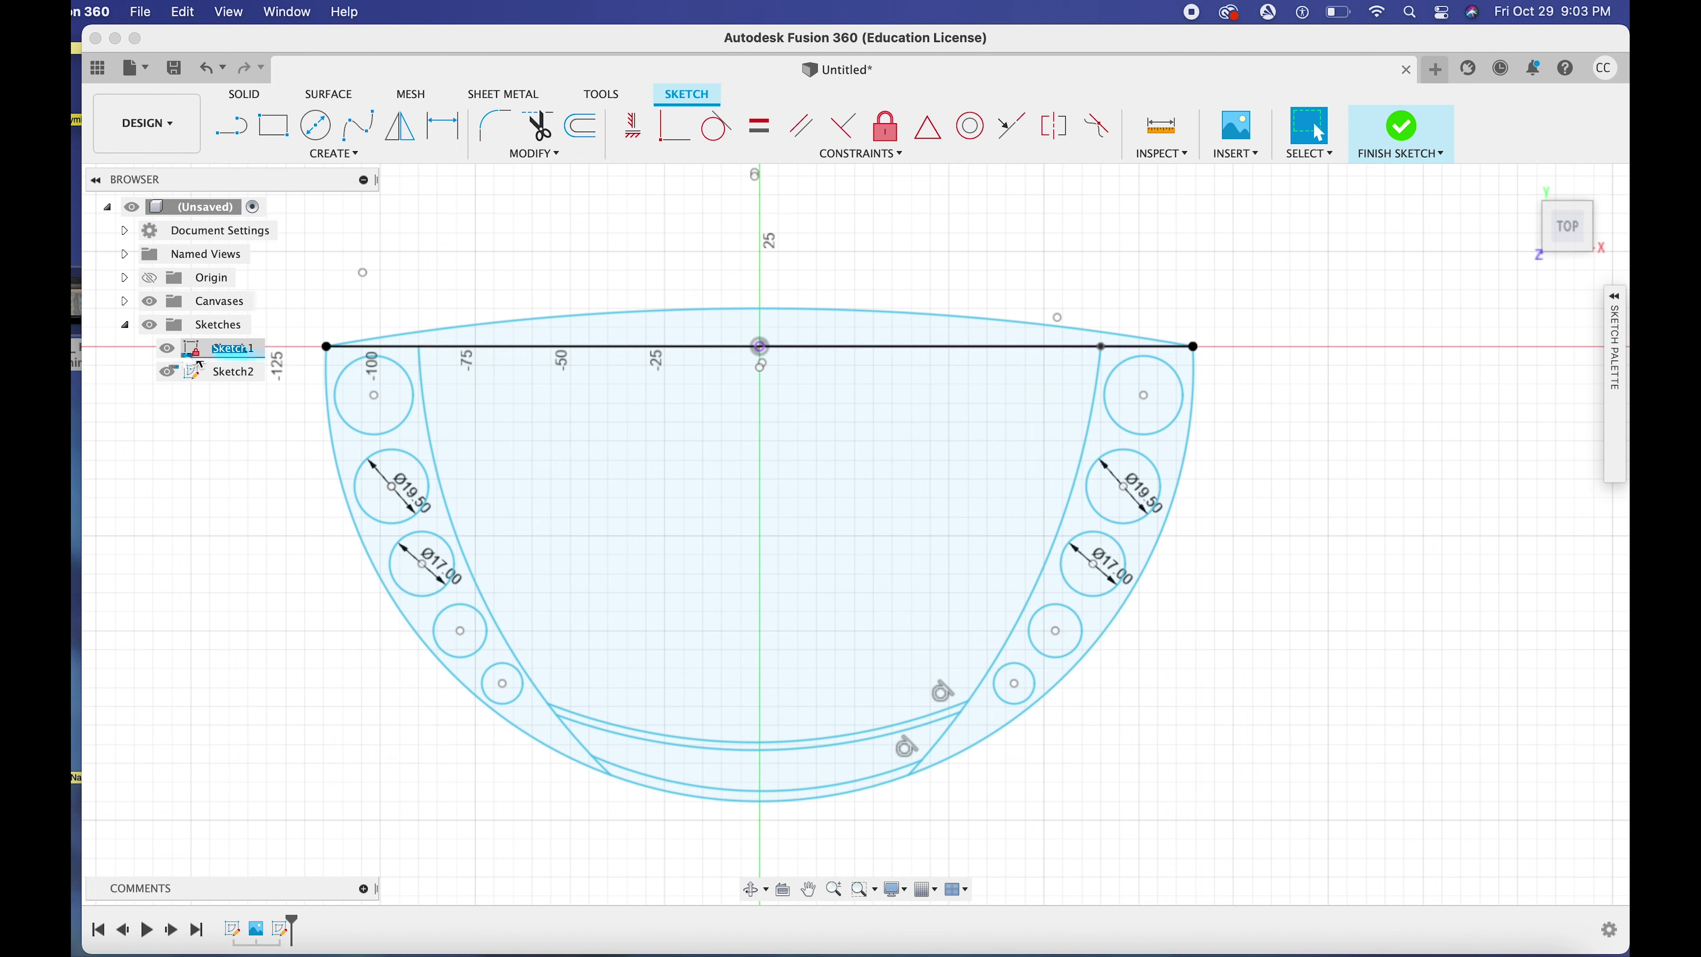
Delete both halves of the horizontal baseline from Sketch1
click(556, 347)
key(d)
click(556, 346)
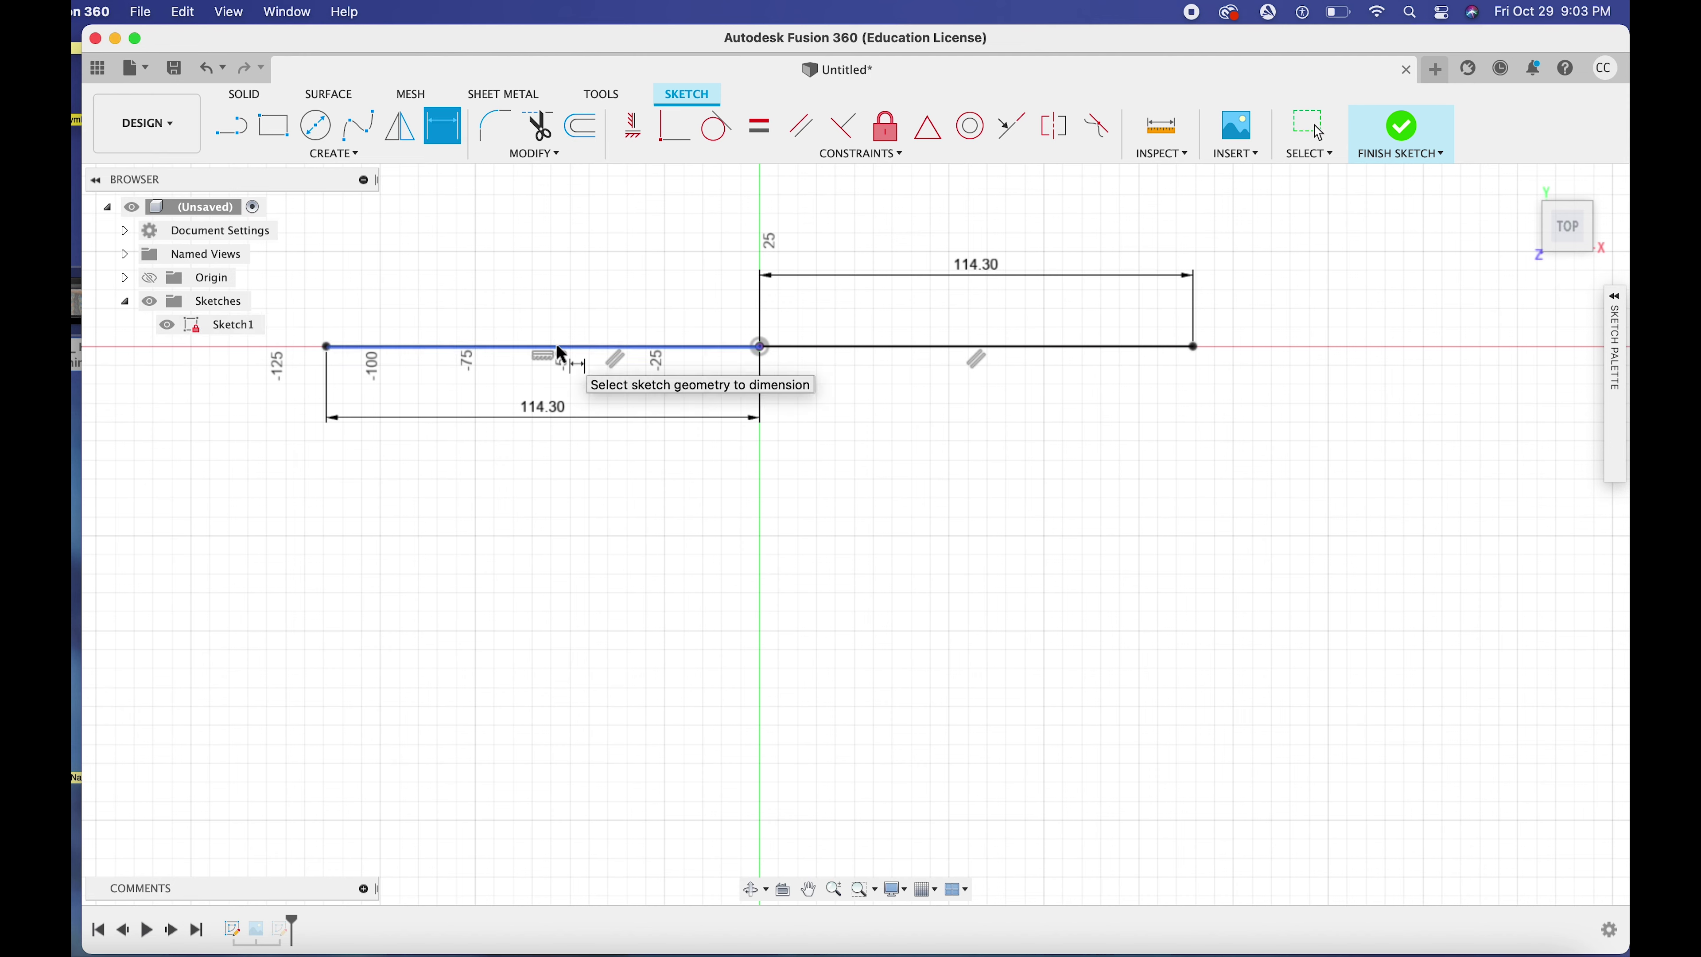
key(super+z)
click(838, 346)
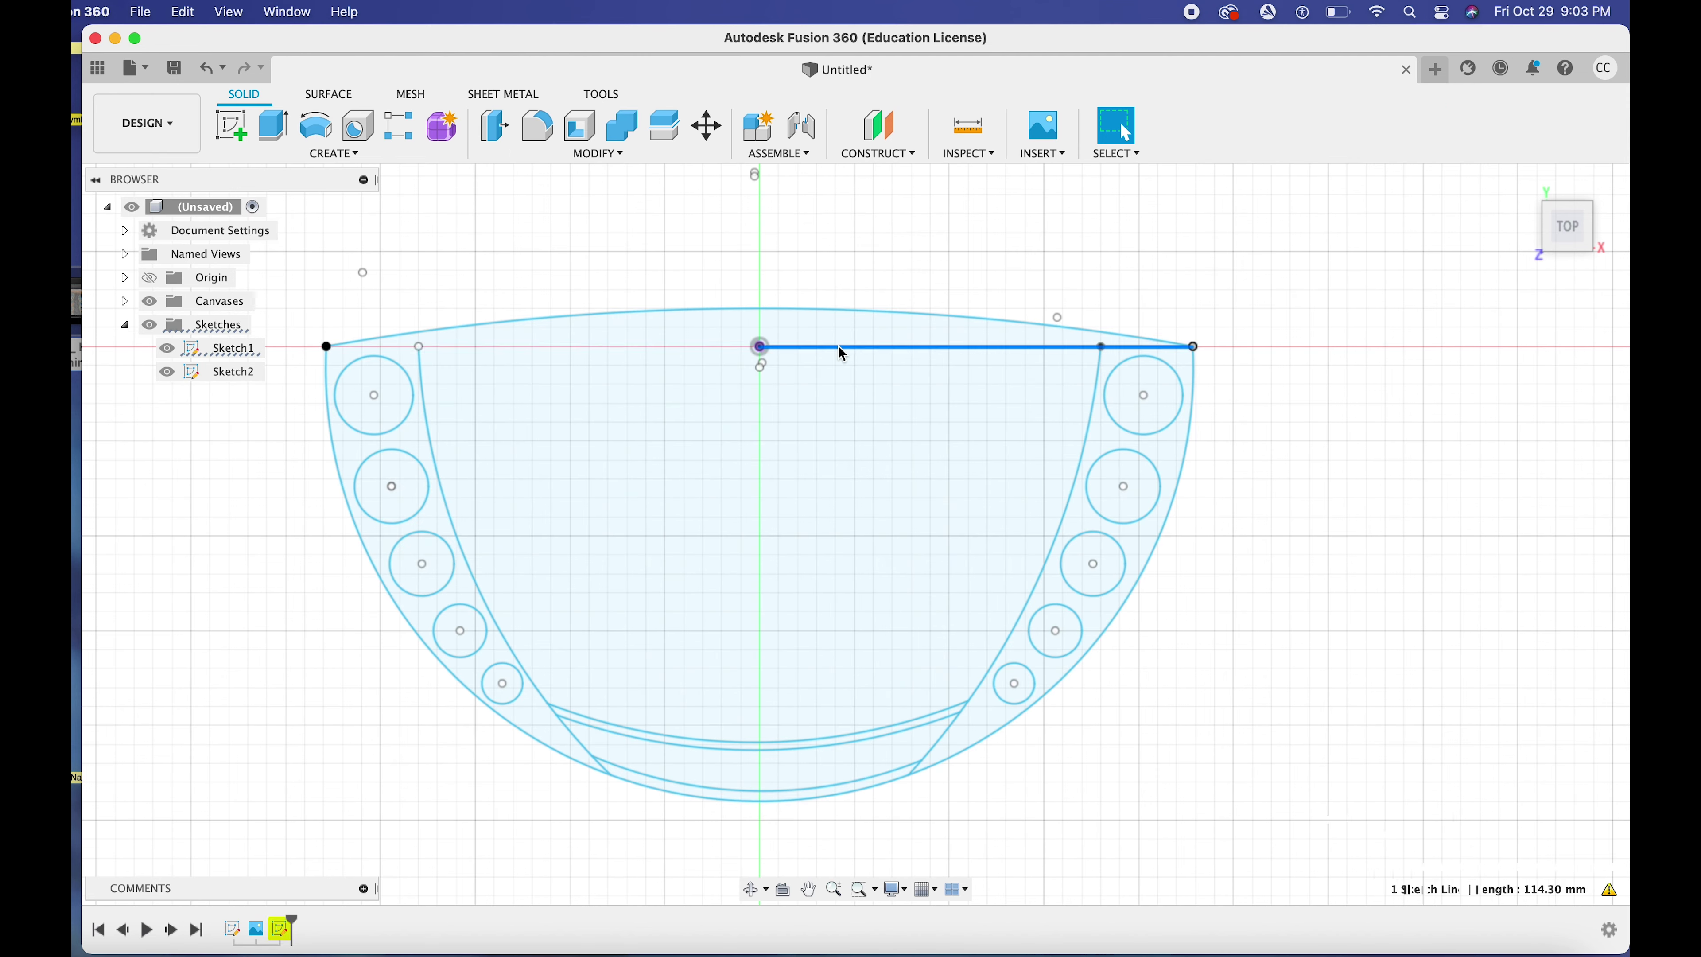
key(Delete)
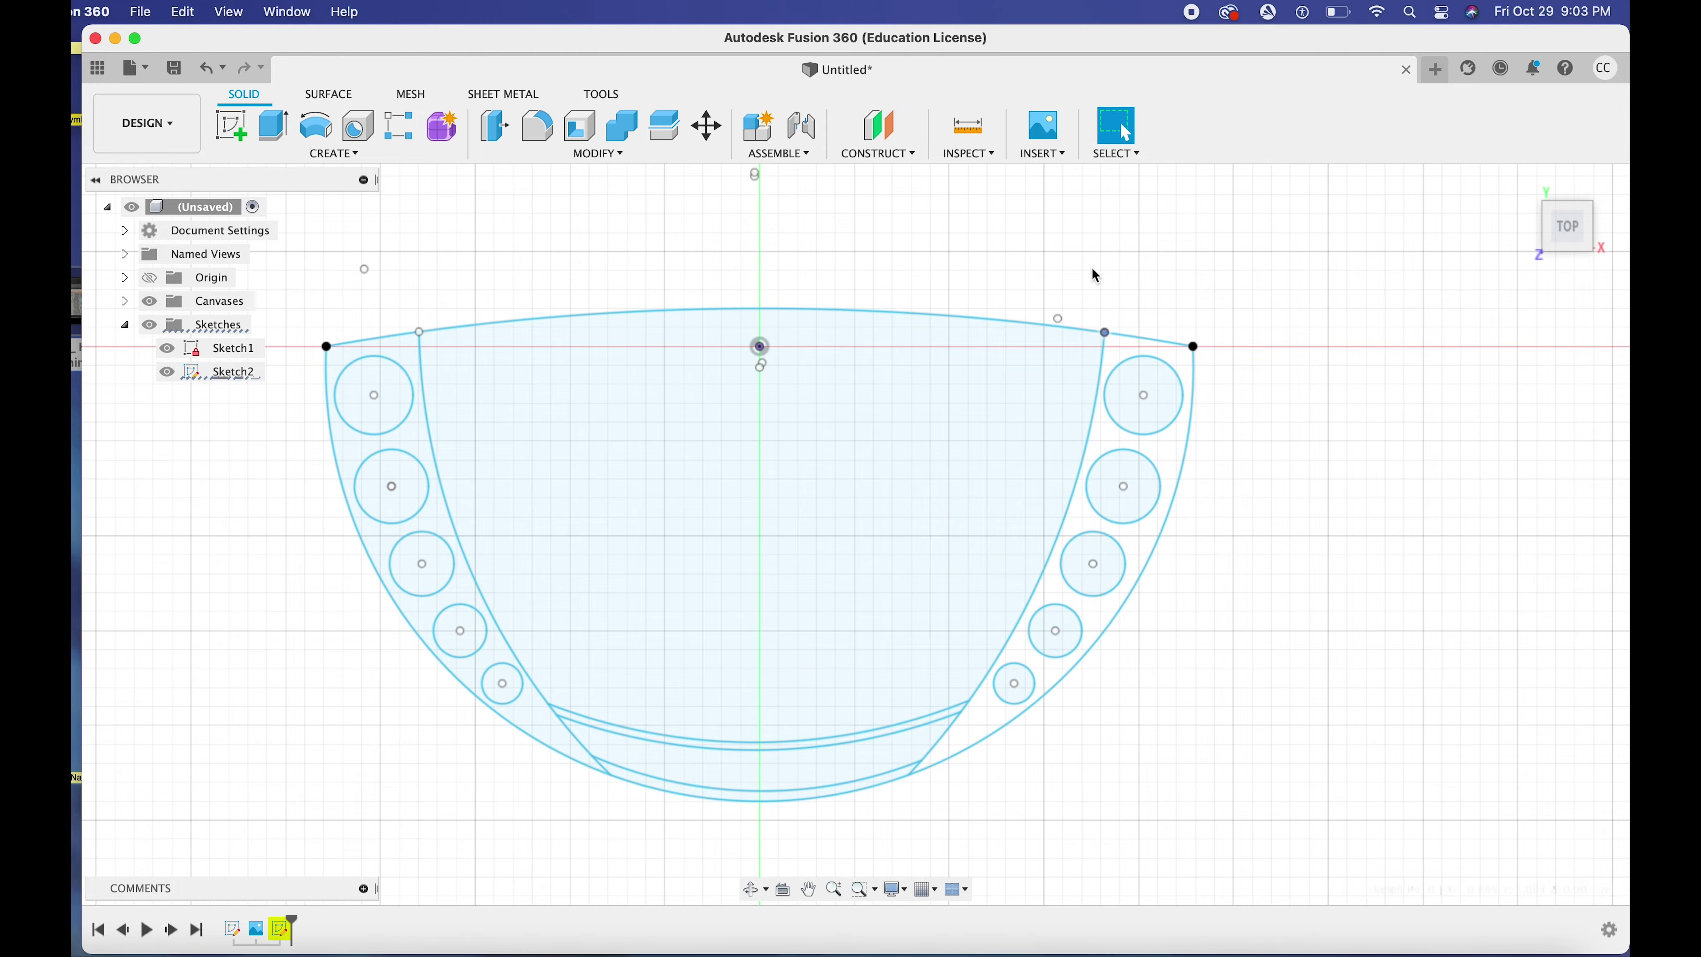
Join the upper end of the right inner side arc to the top arc to close the right band's profile
scroll(1166, 339, up, 6)
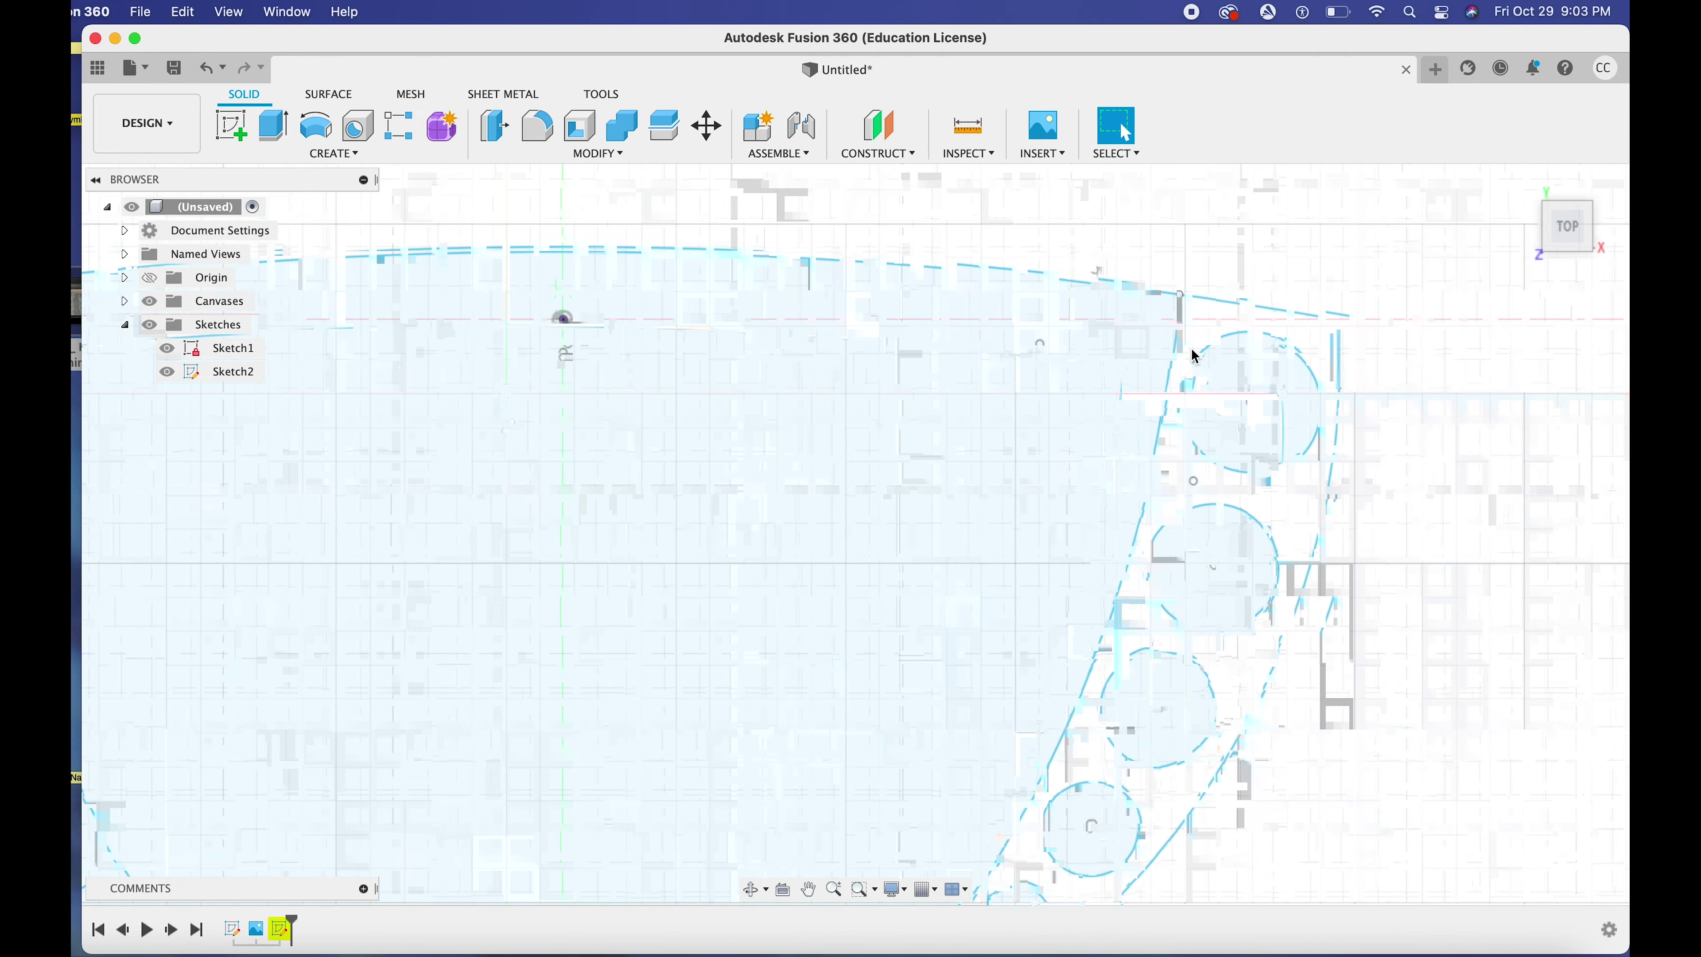
click(1163, 335)
click(1495, 386)
scroll(1431, 346, down, 8)
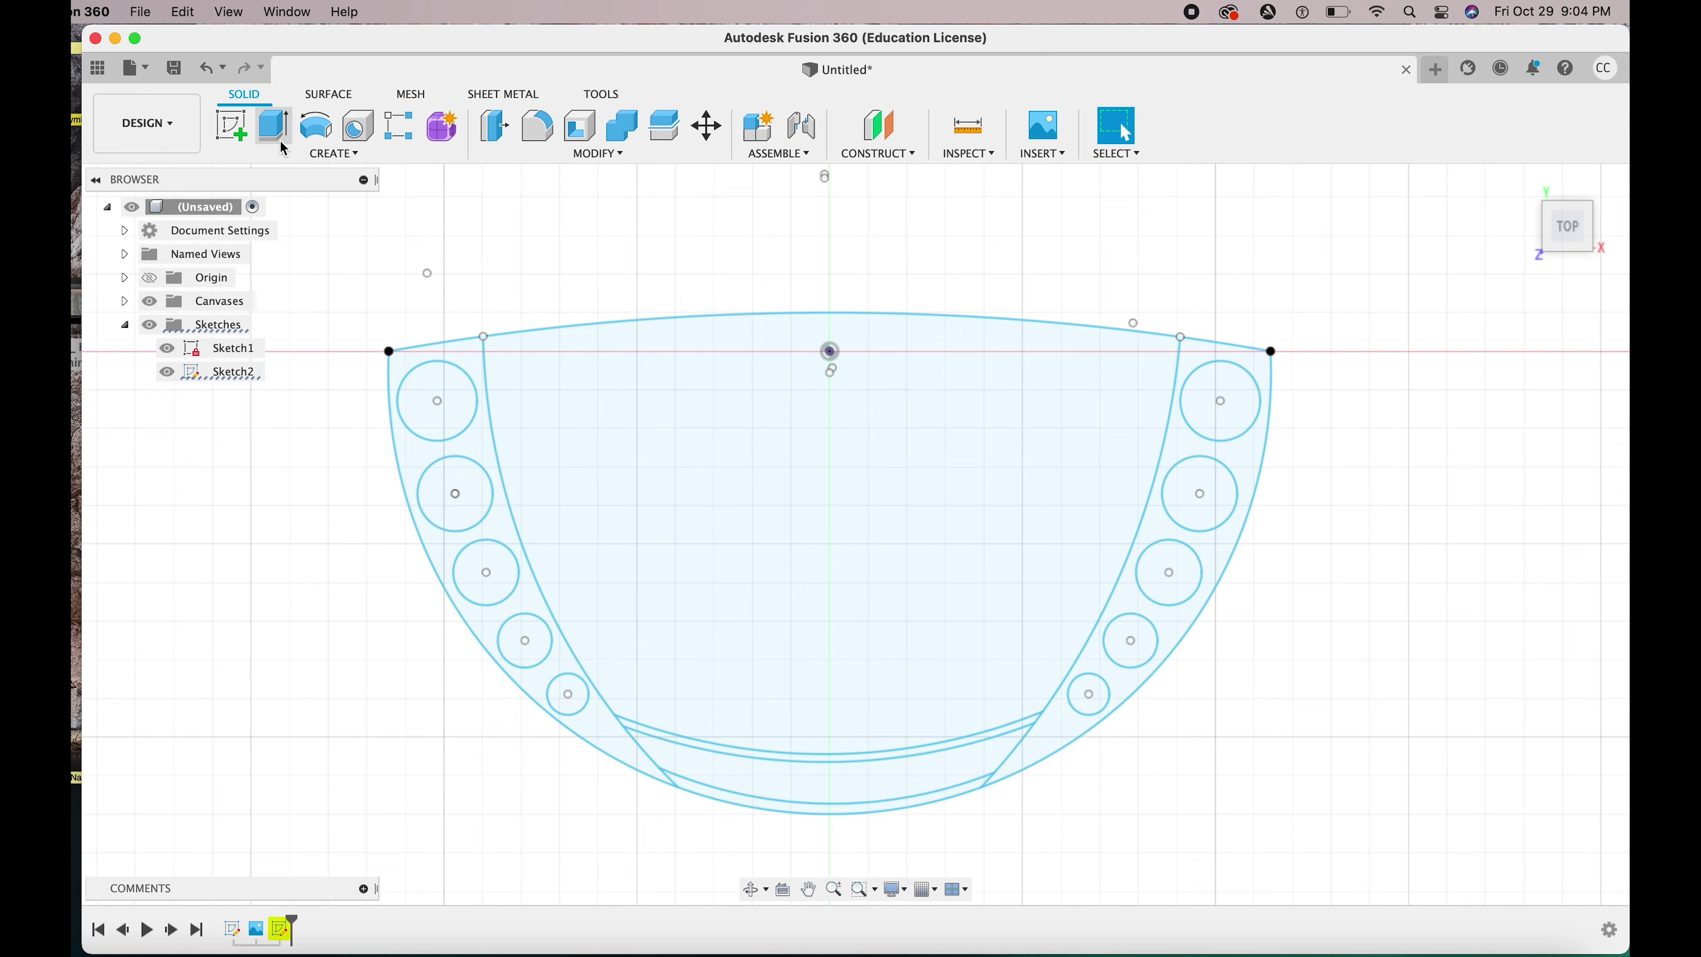
click(300, 154)
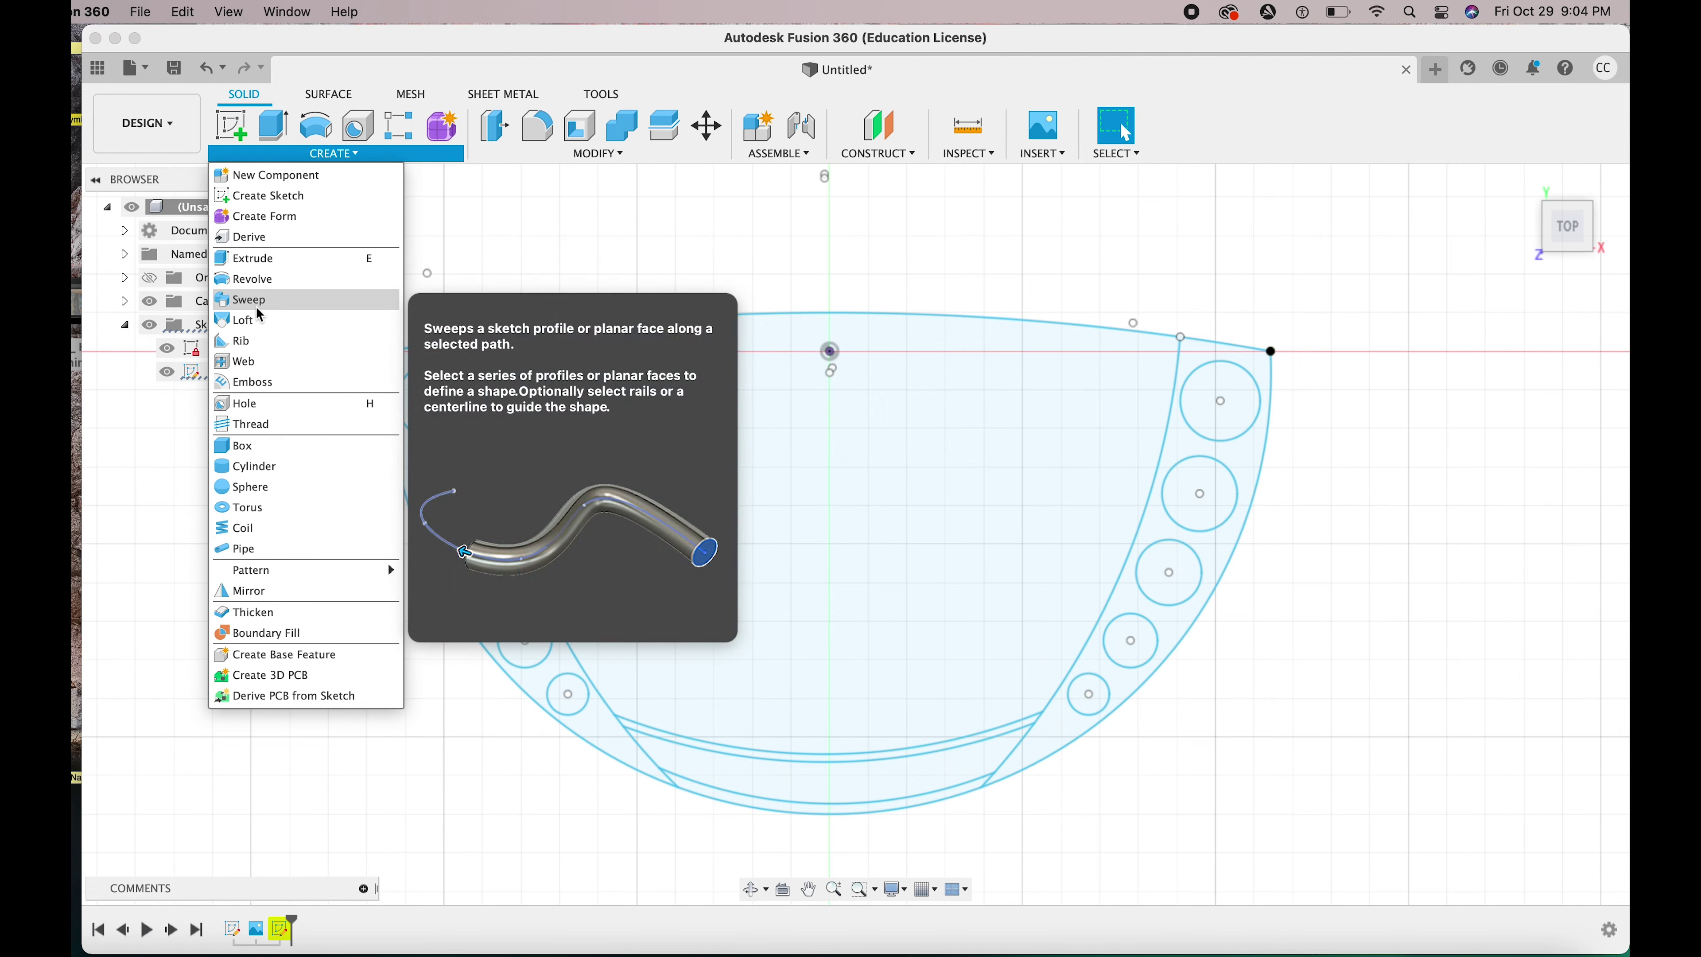
click(257, 468)
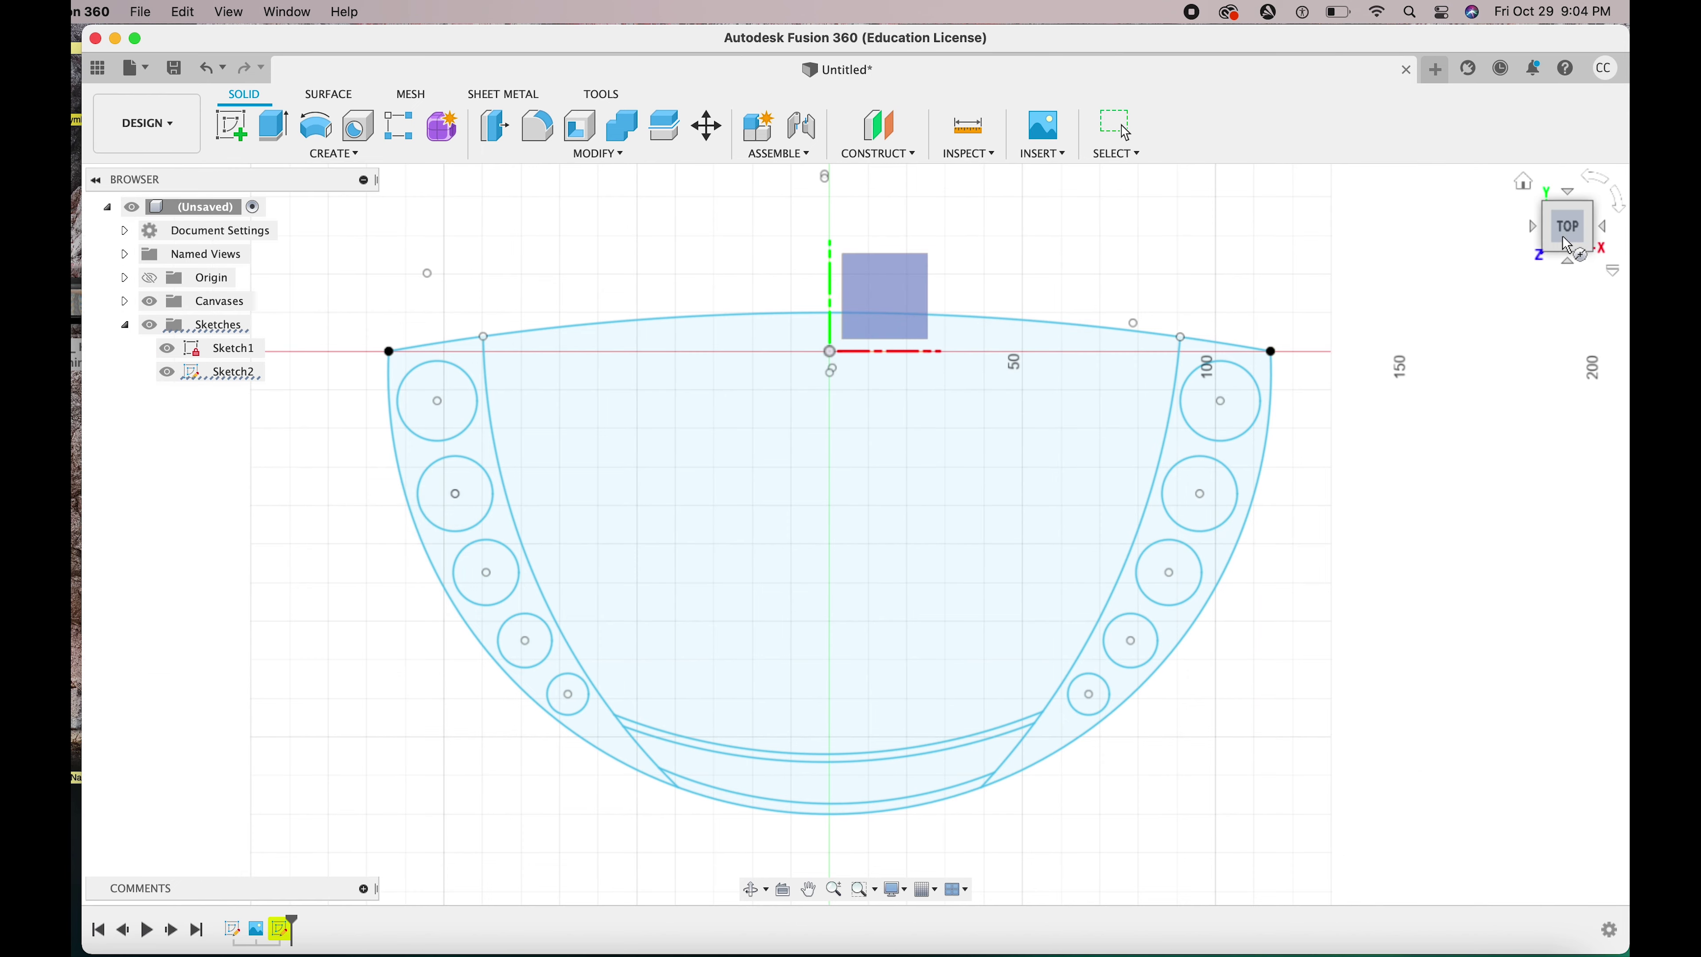
drag(1582, 243, 1439, 158)
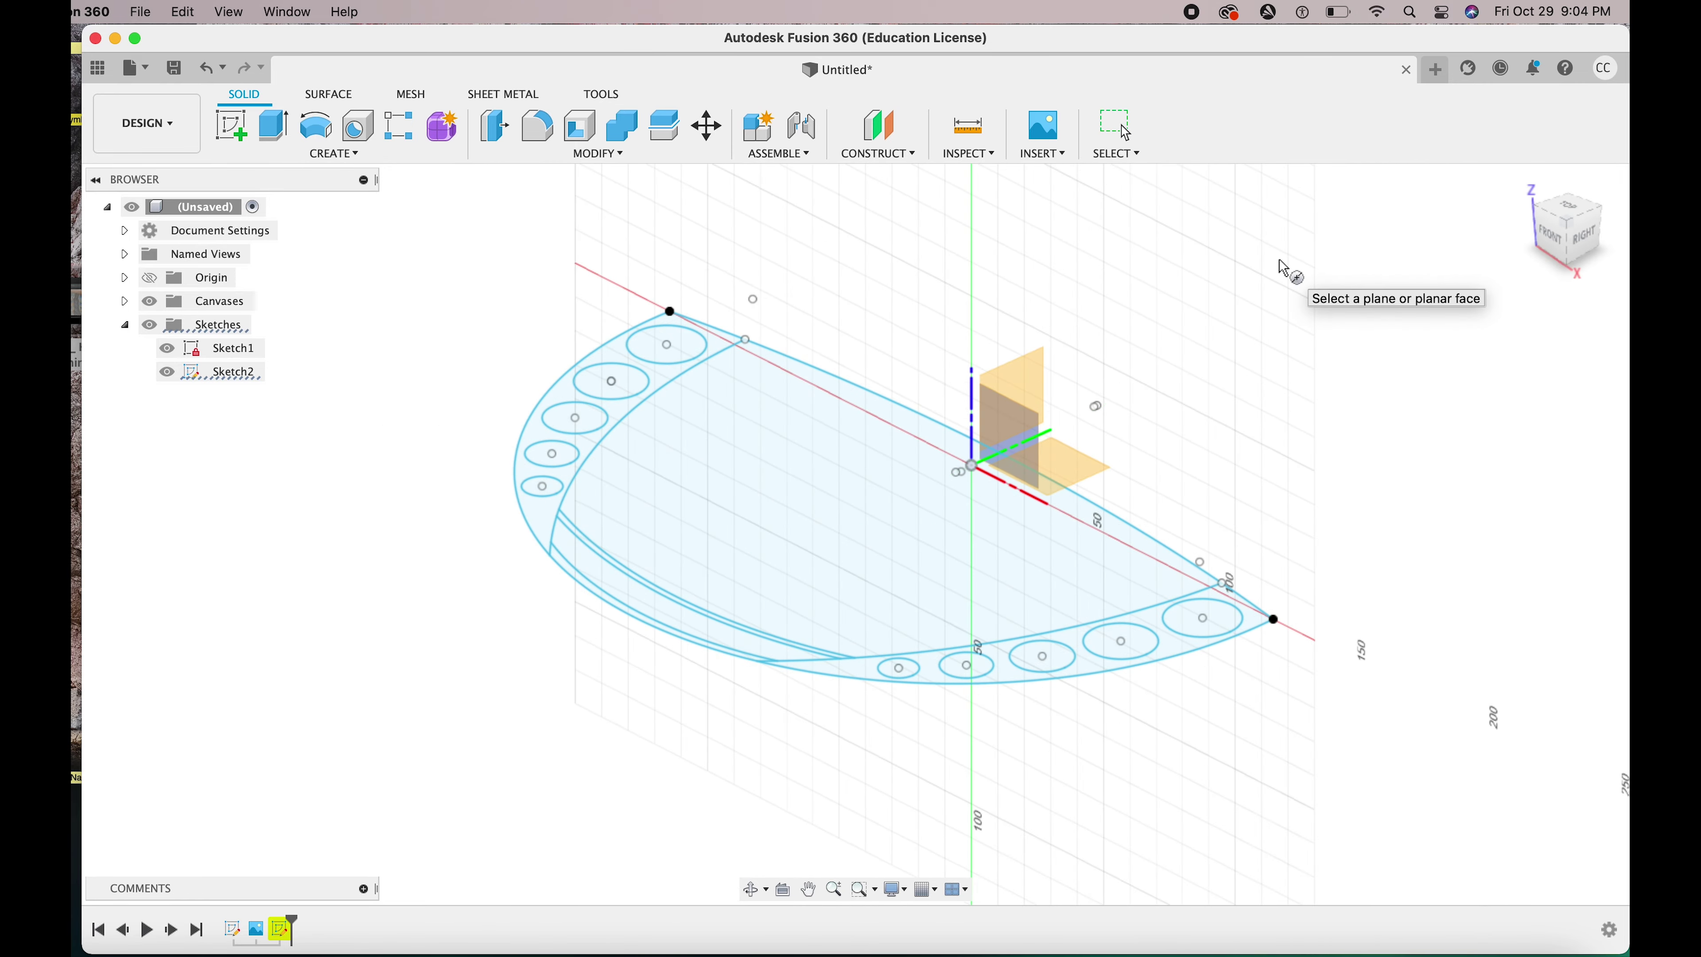
click(1012, 442)
click(971, 464)
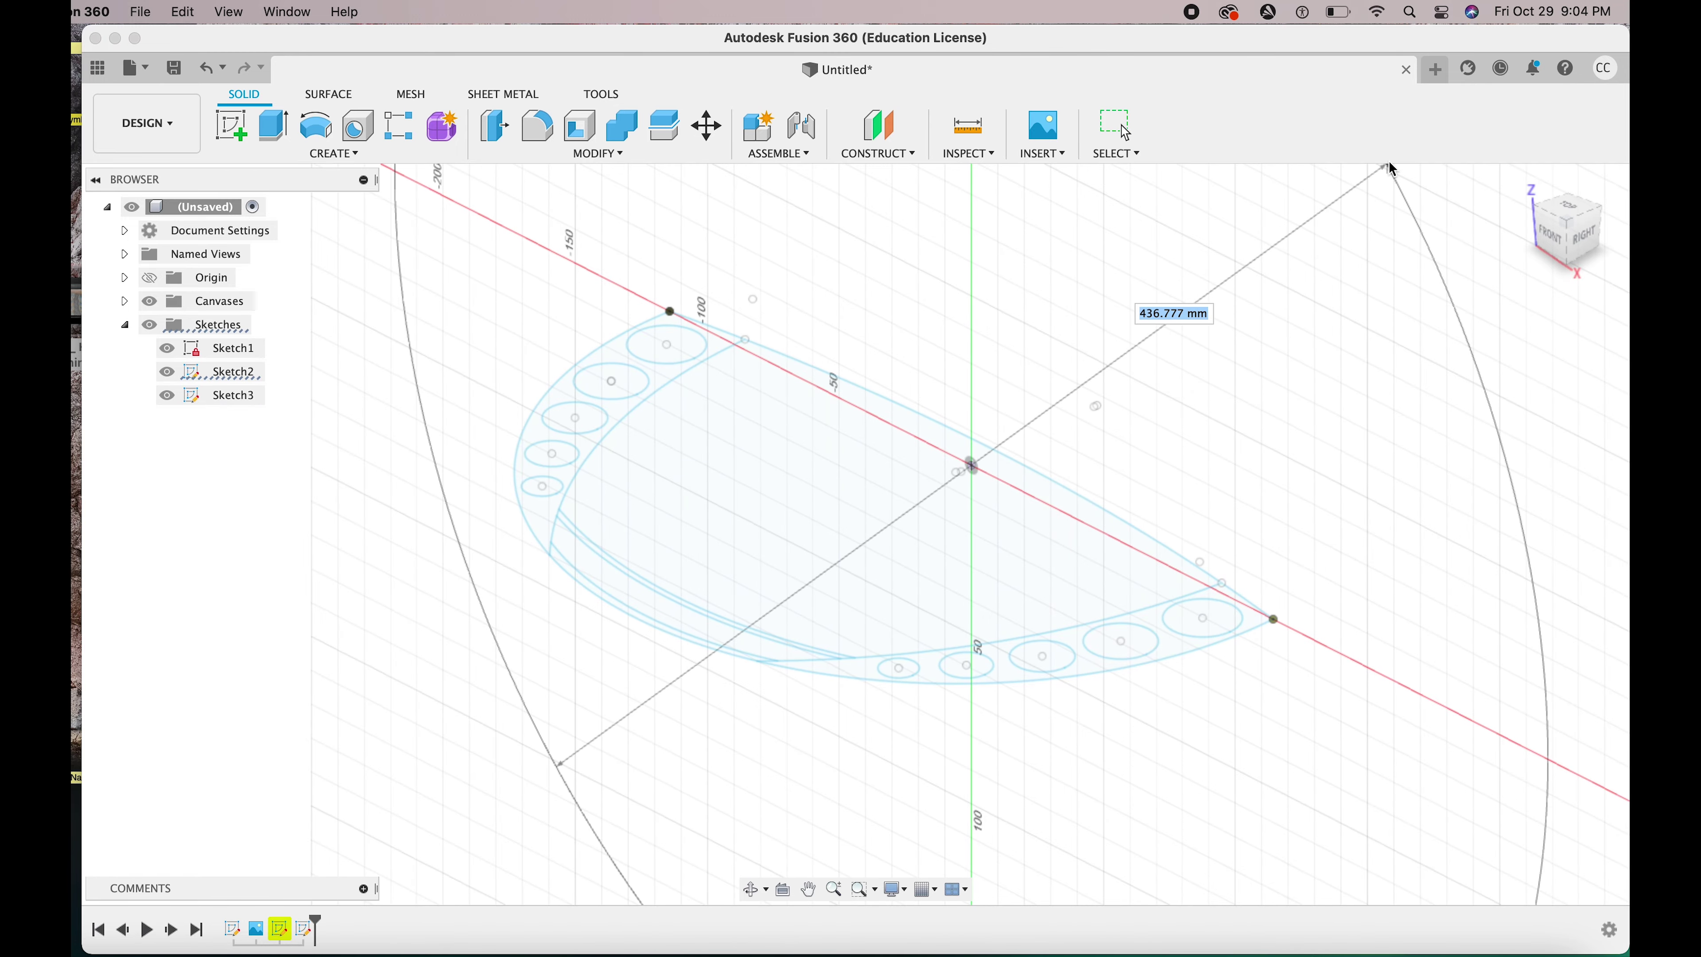
click(1539, 188)
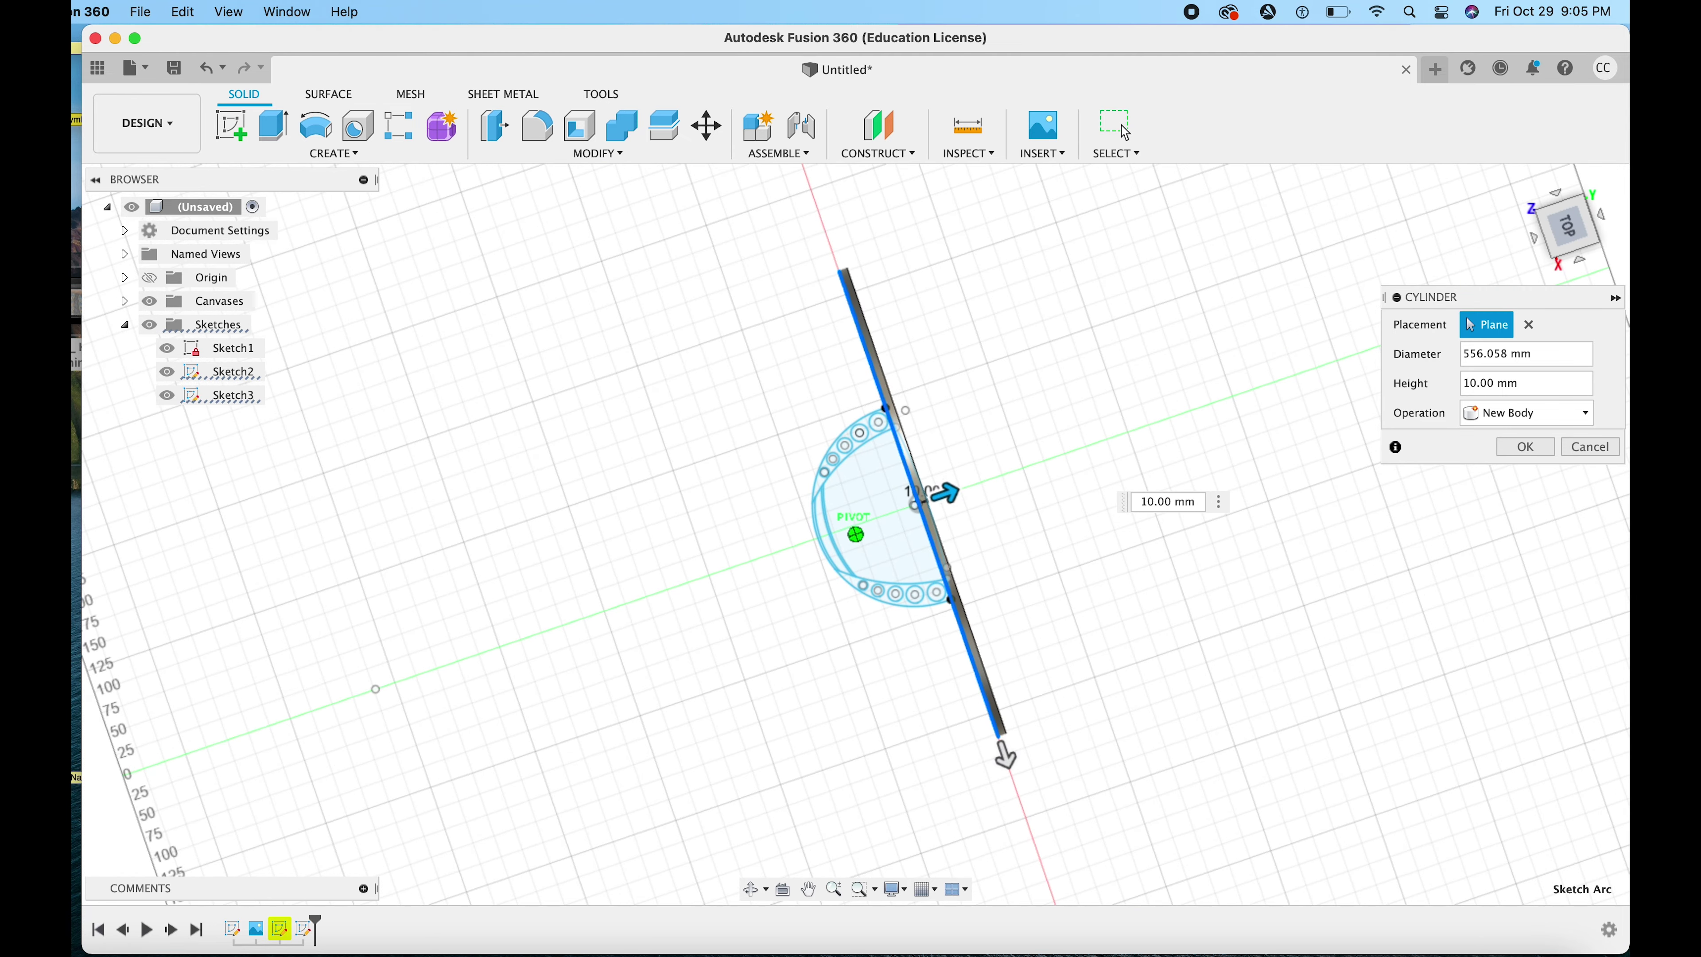
key(Escape)
Create a cylinder about 849 mm in diameter, centered on the origin on the vertical plane through the baseline and extending behind the neckplate
click(1562, 263)
click(334, 153)
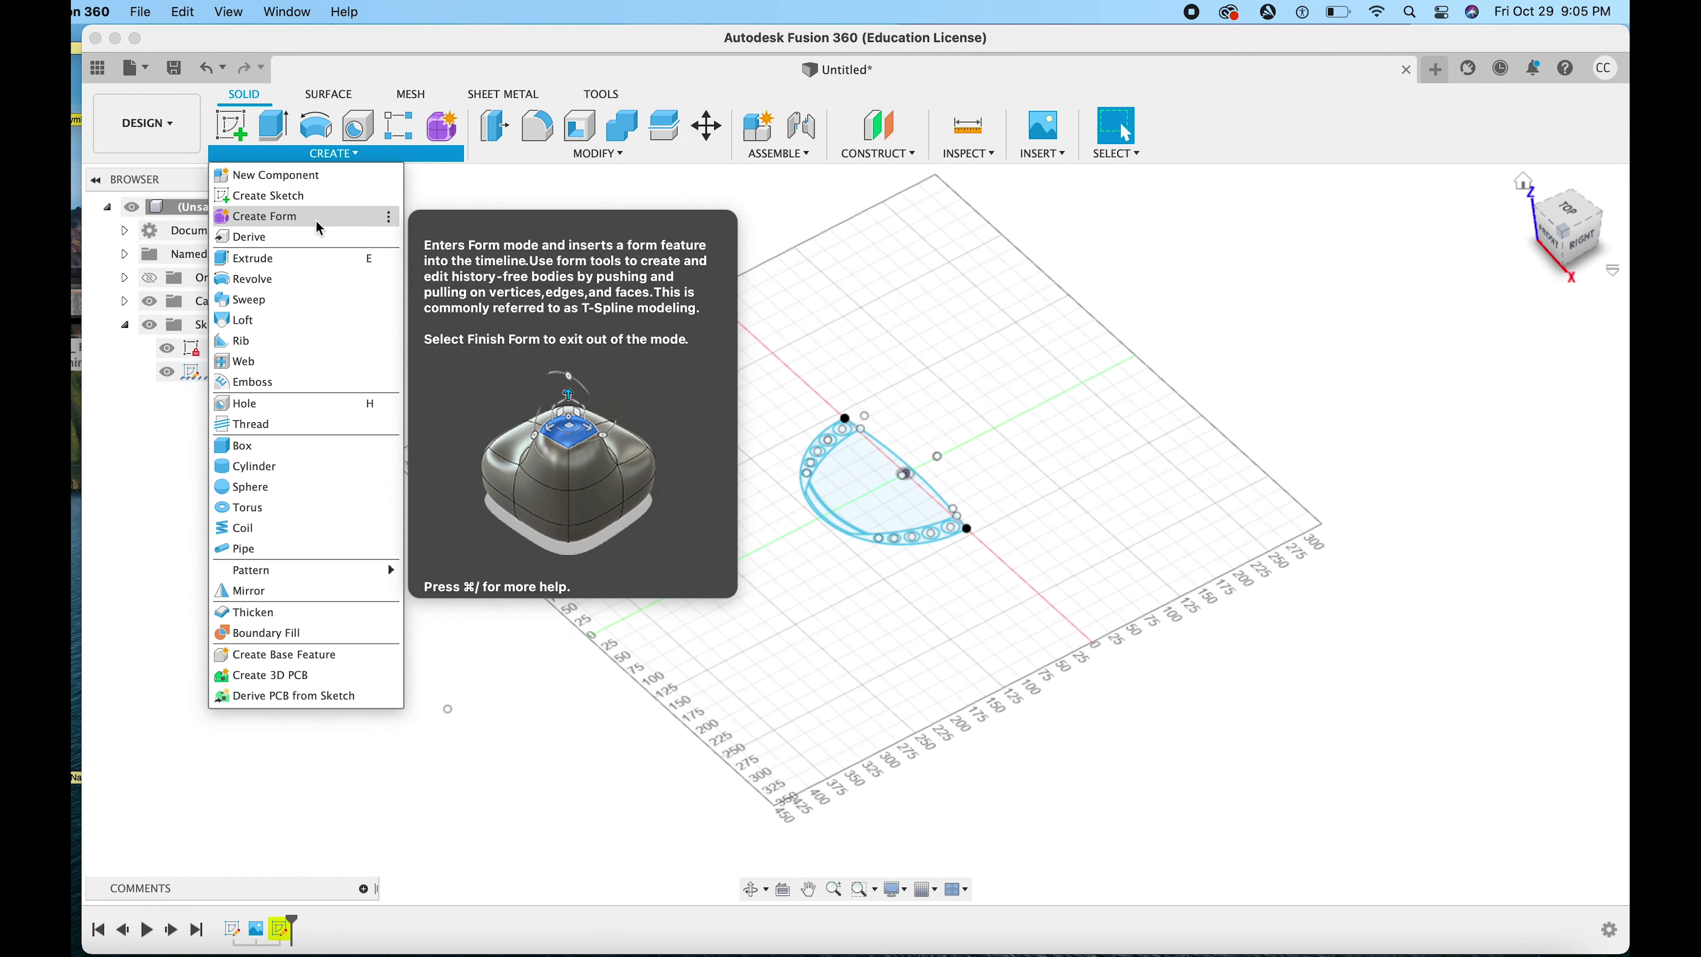
click(253, 468)
click(929, 457)
click(904, 474)
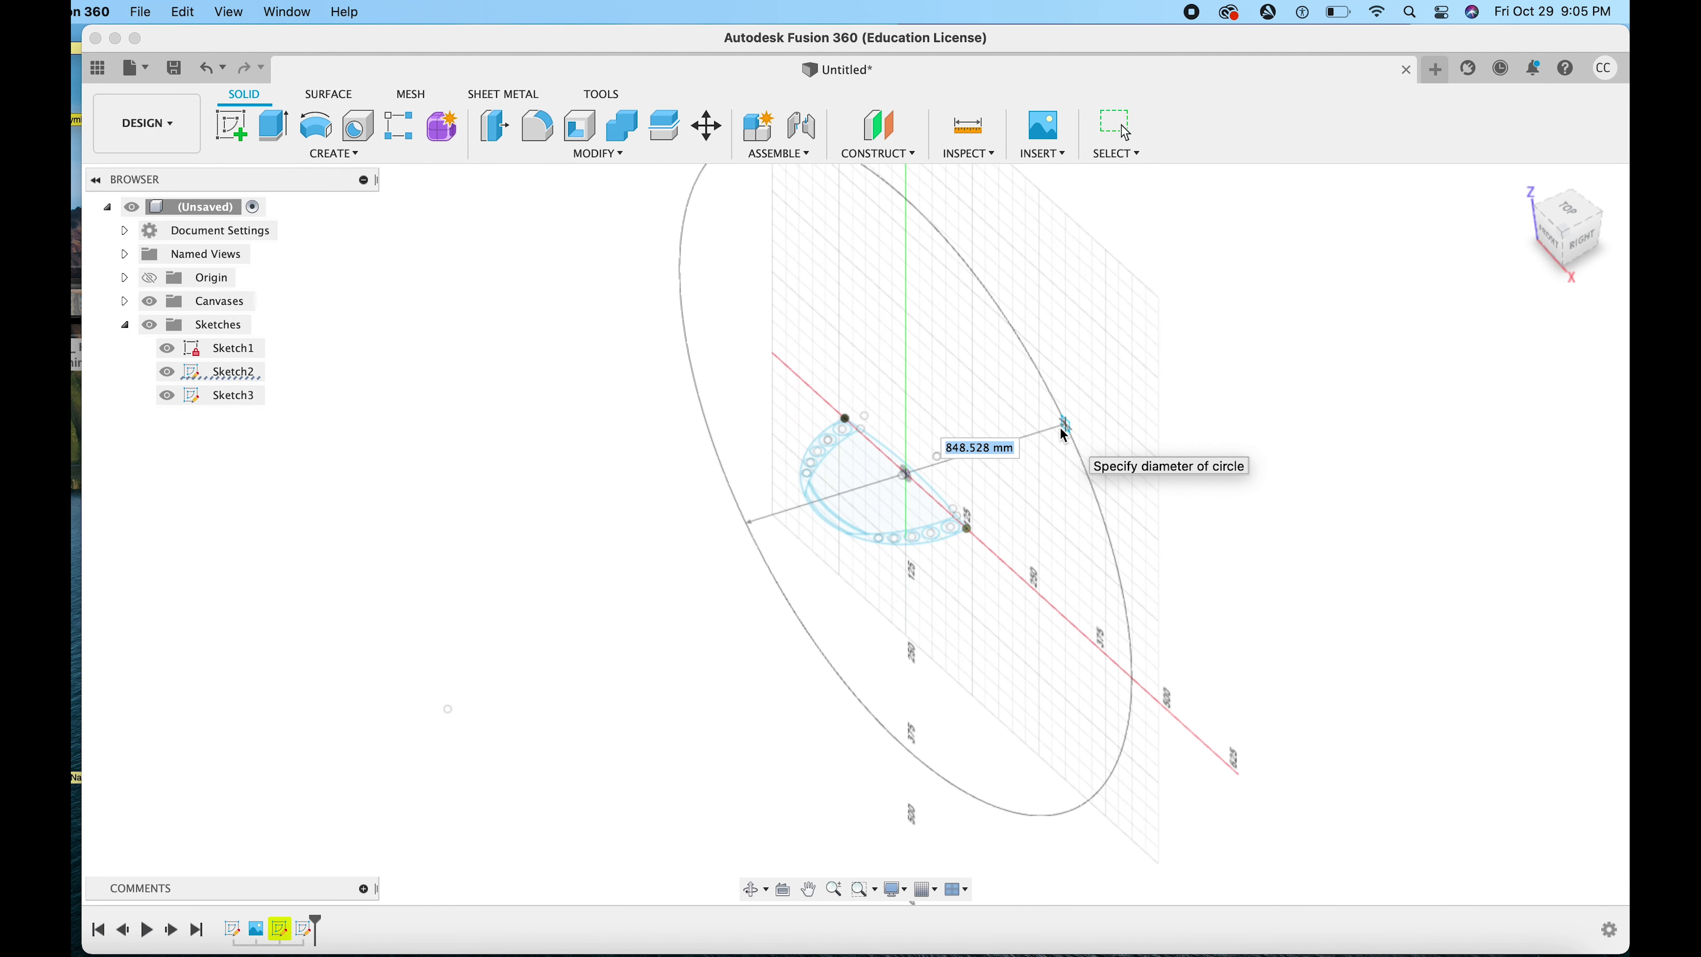
click(1061, 427)
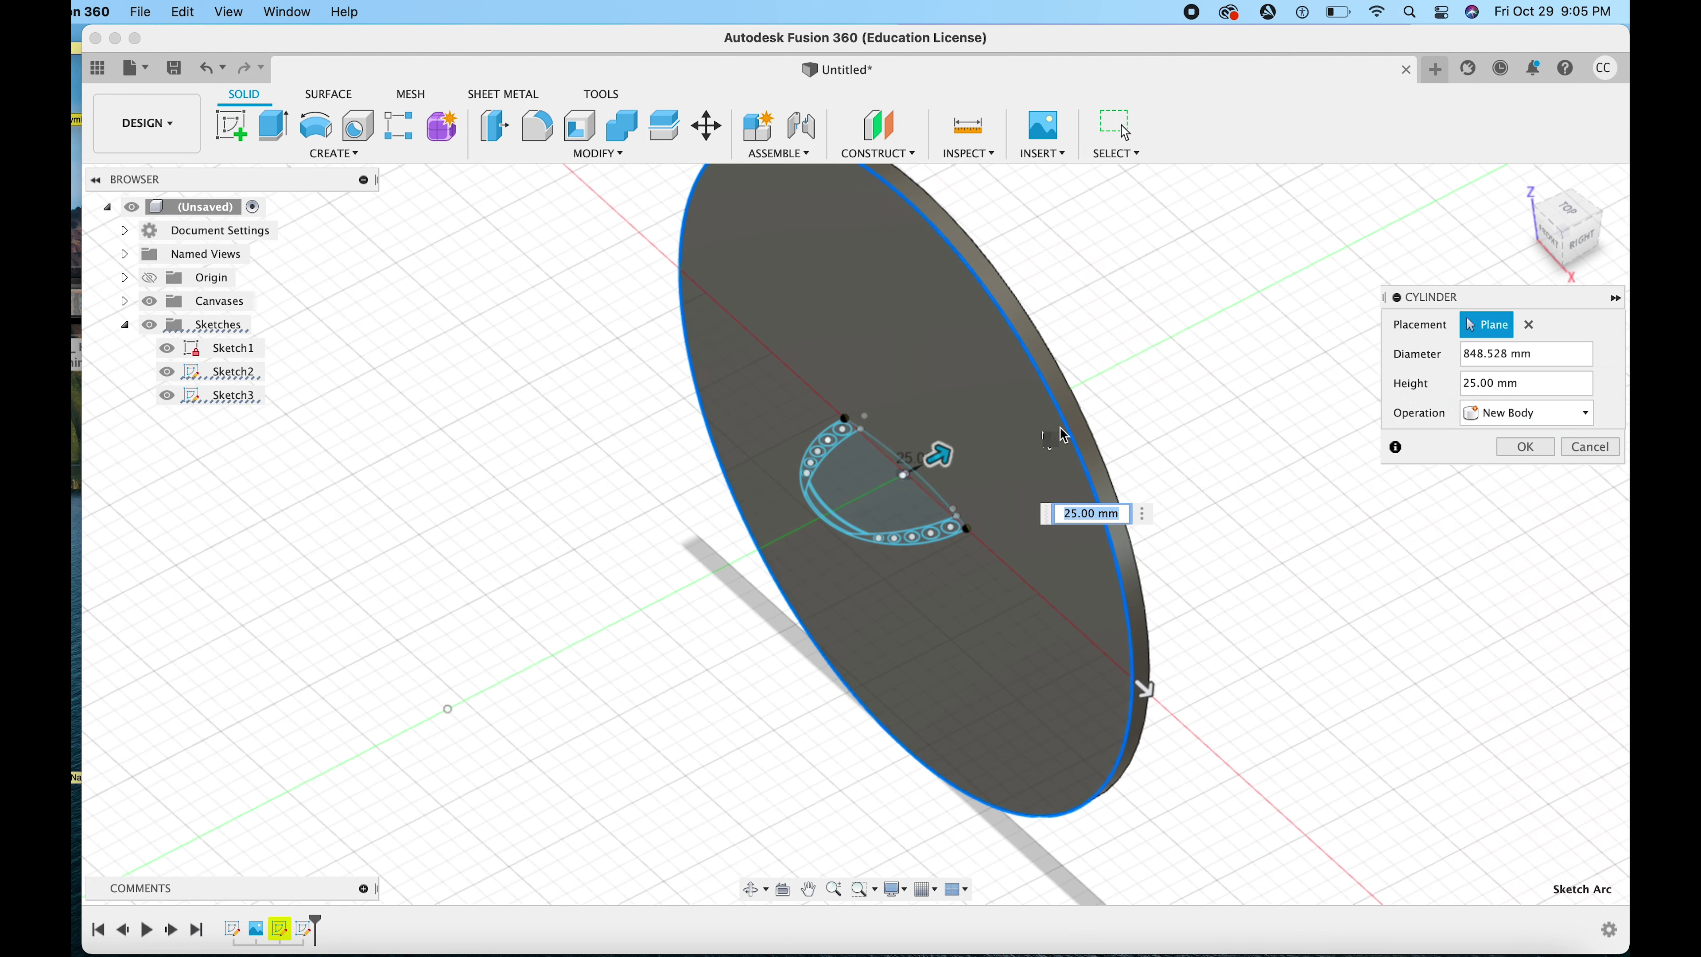
drag(936, 458, 1320, 260)
click(1521, 445)
Try to move the cylinder's curved face along the cylinder's axis toward the neckplate sketch
click(1112, 407)
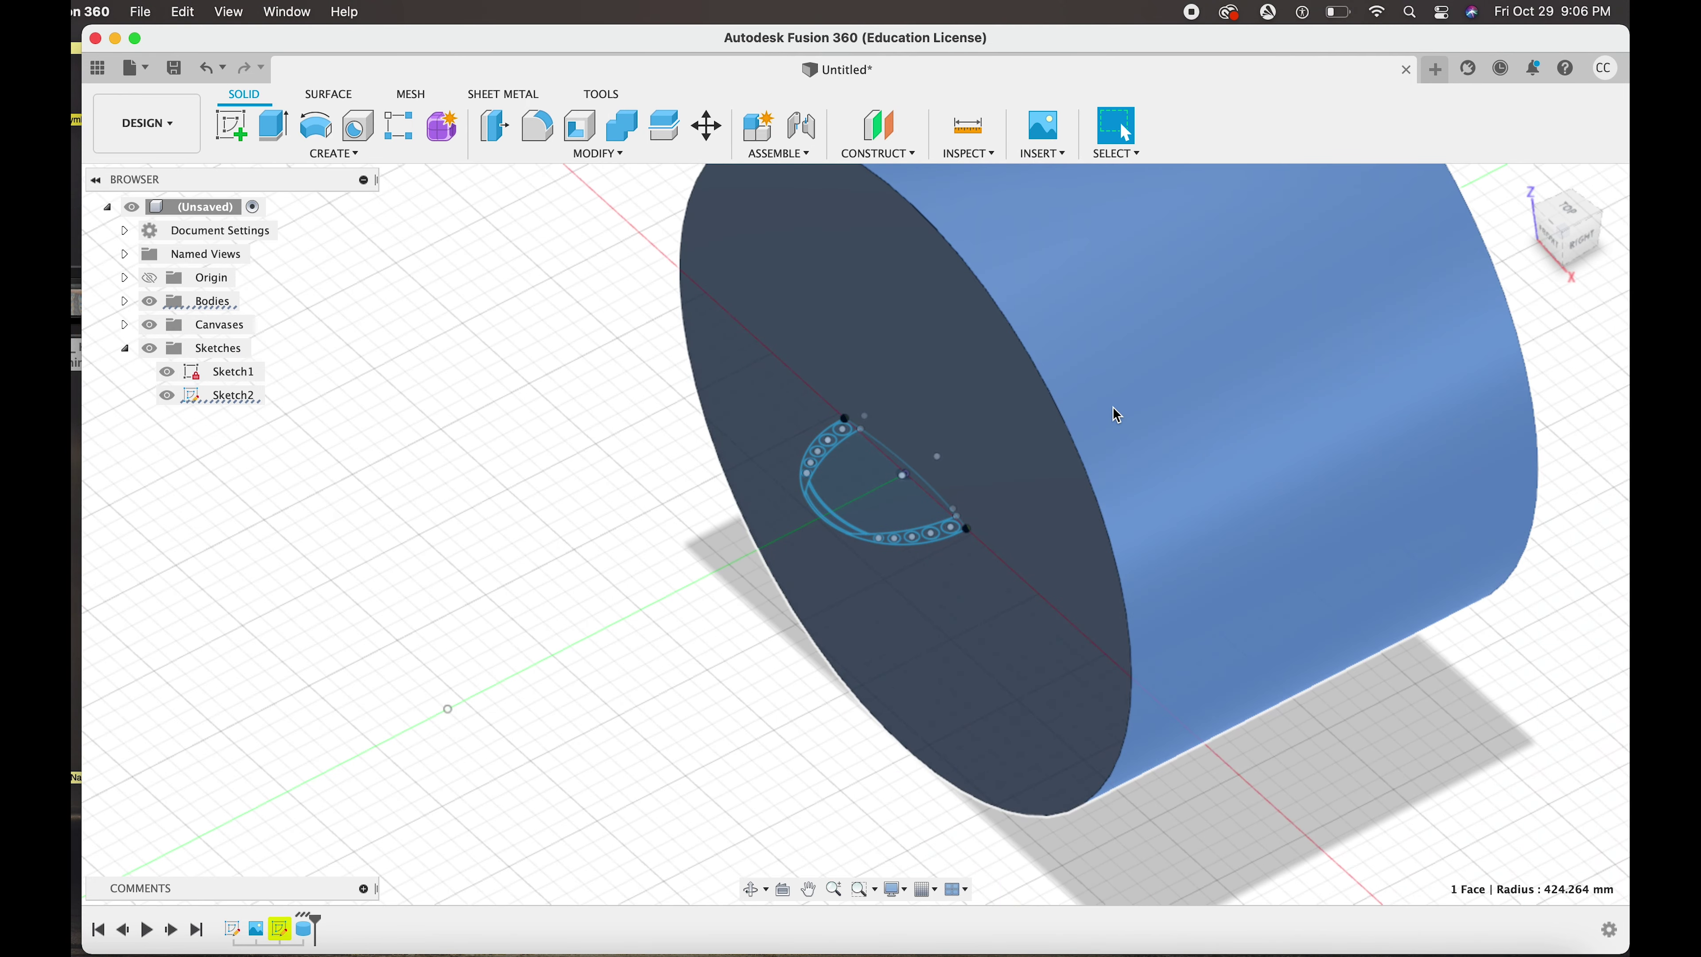
key(m)
drag(1366, 237, 1305, 267)
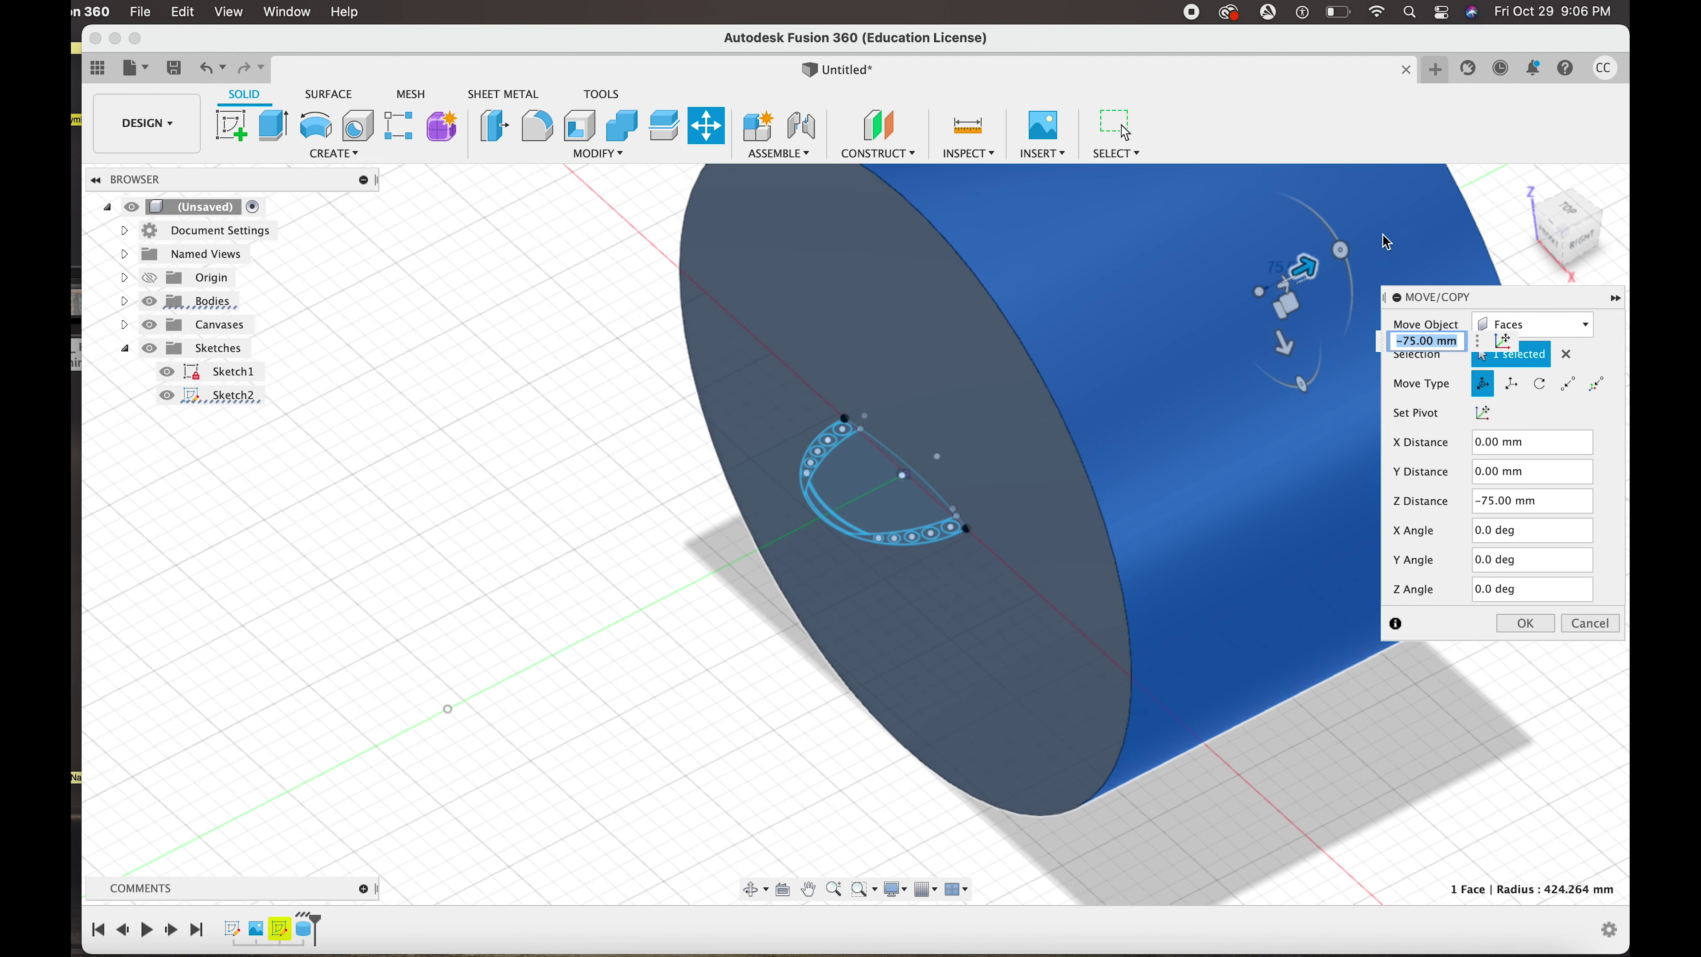
click(1585, 249)
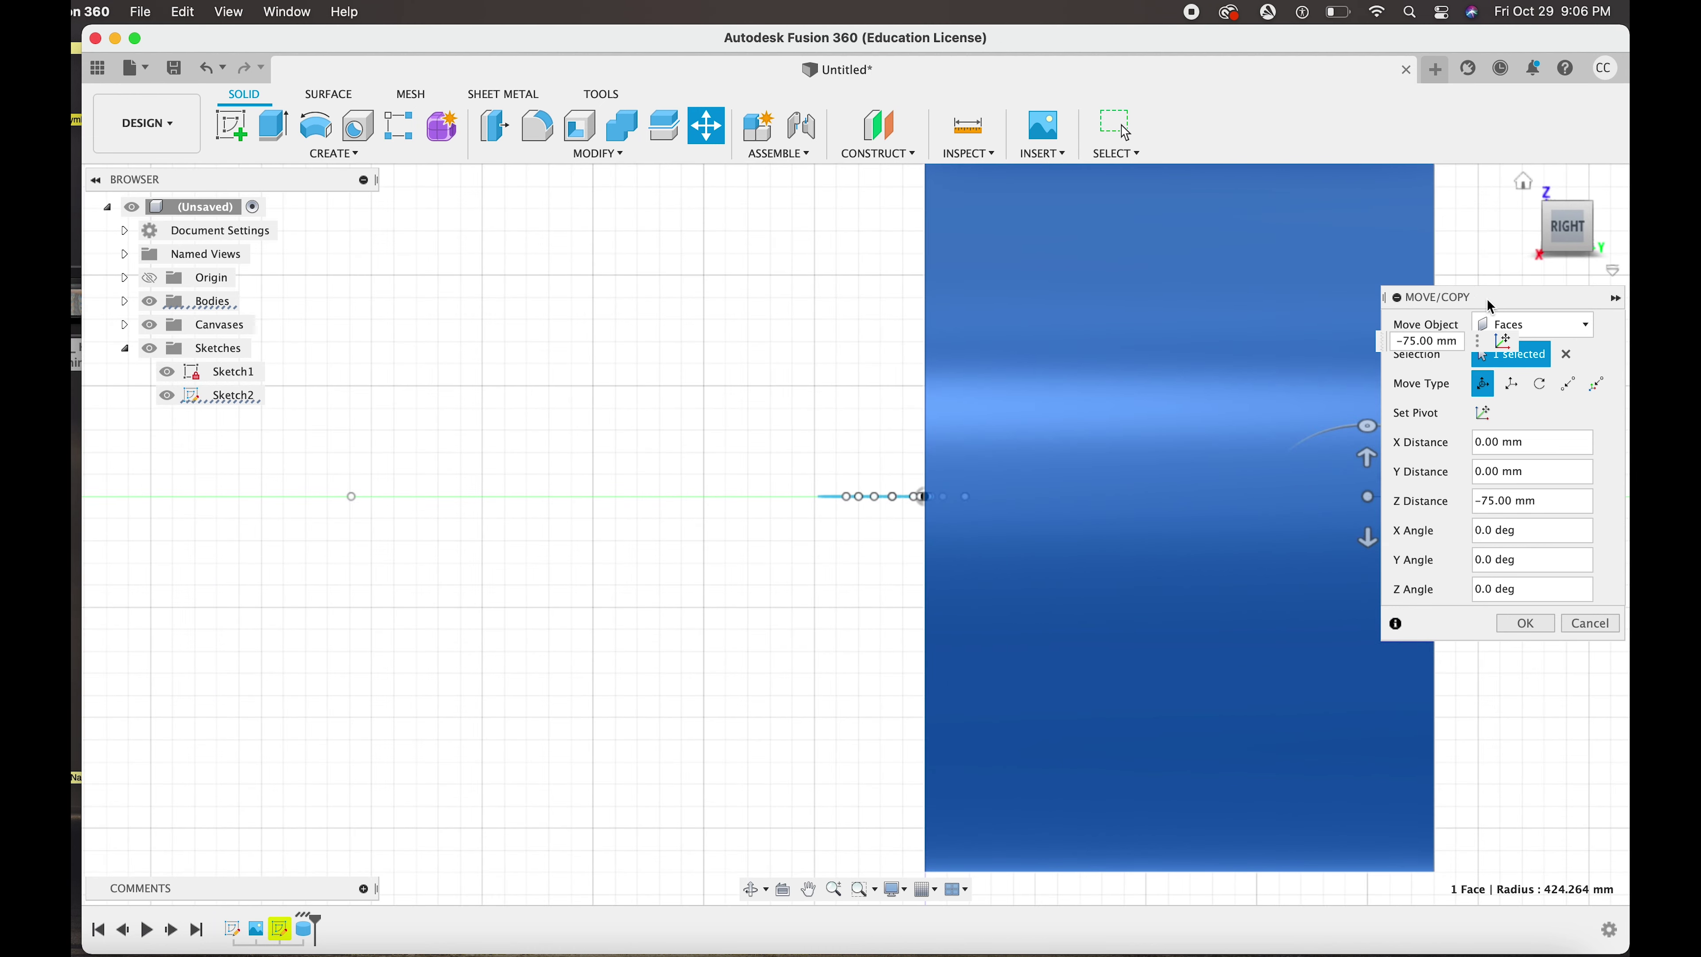
drag(1473, 302, 1461, 613)
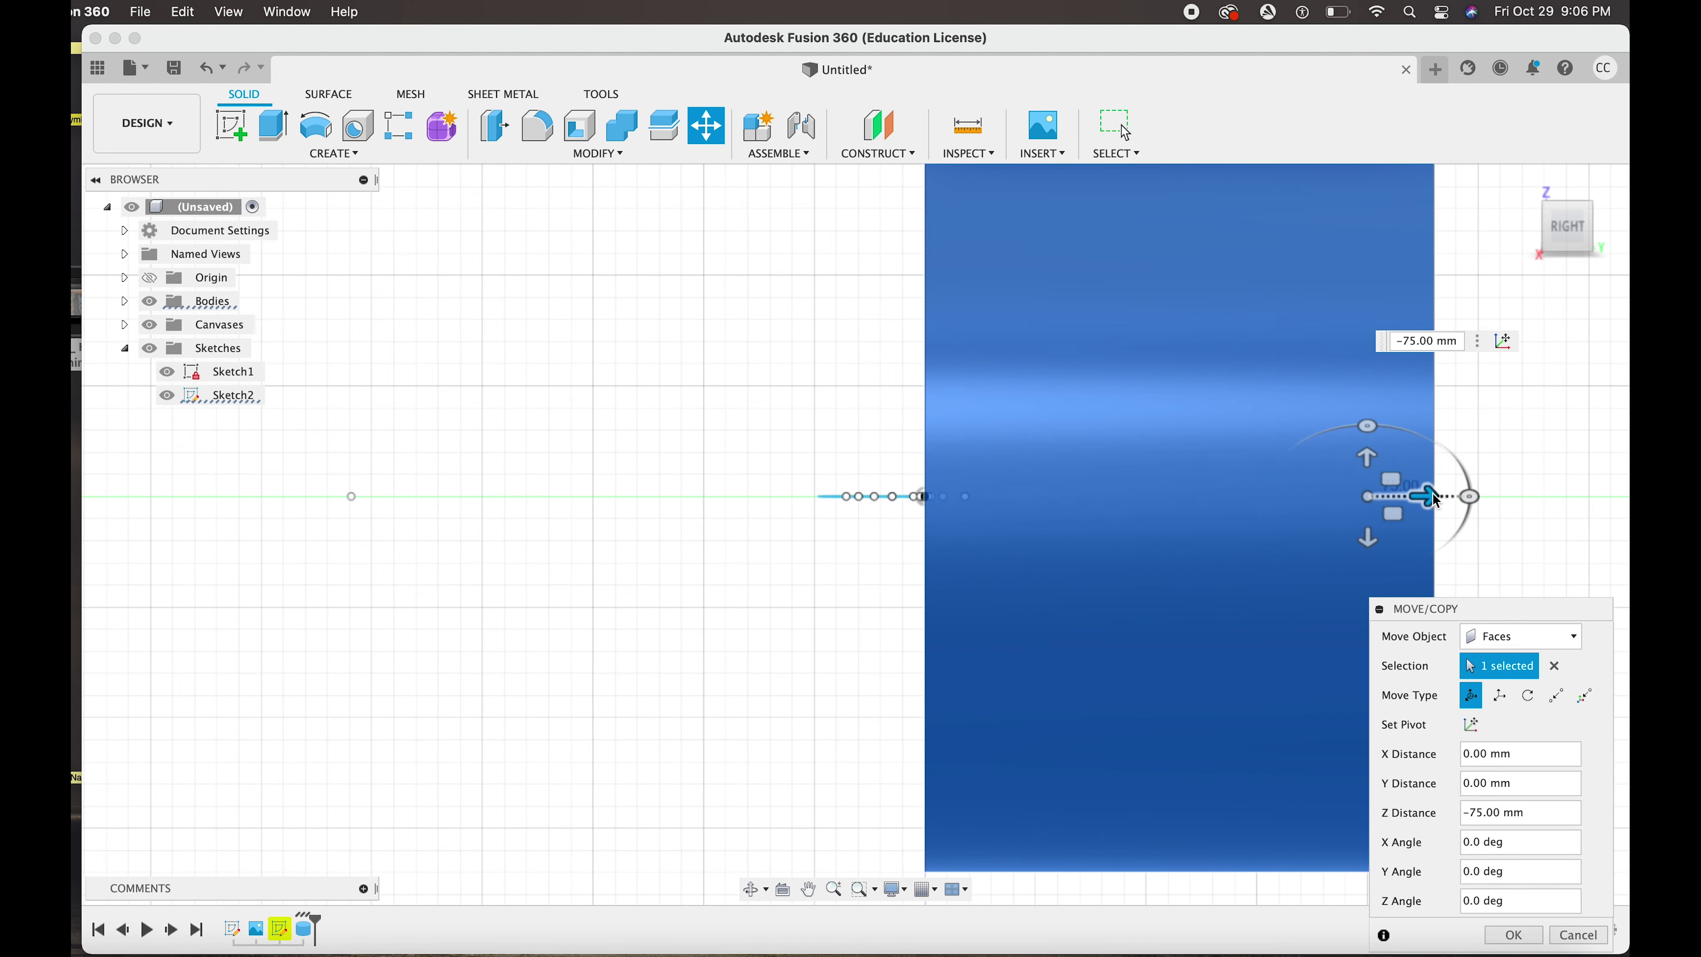
drag(1431, 499, 969, 495)
key(Return)
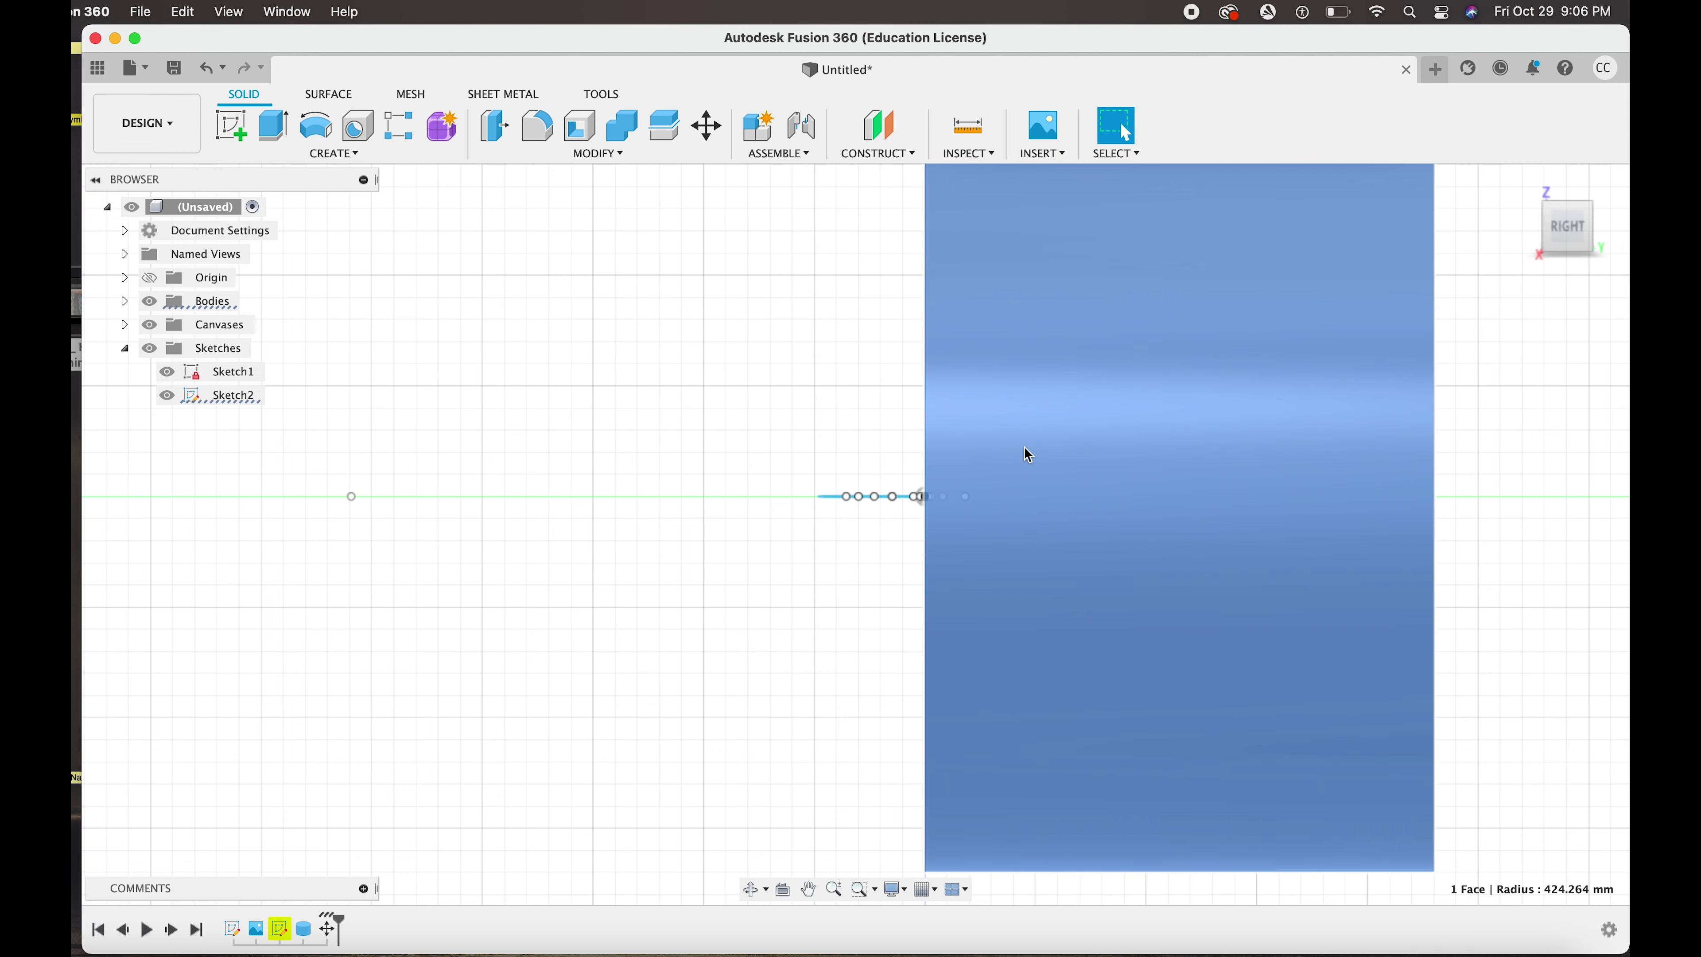
key(m)
drag(1499, 495, 1158, 496)
click(1572, 935)
drag(1564, 225, 1374, 289)
click(1225, 348)
key(m)
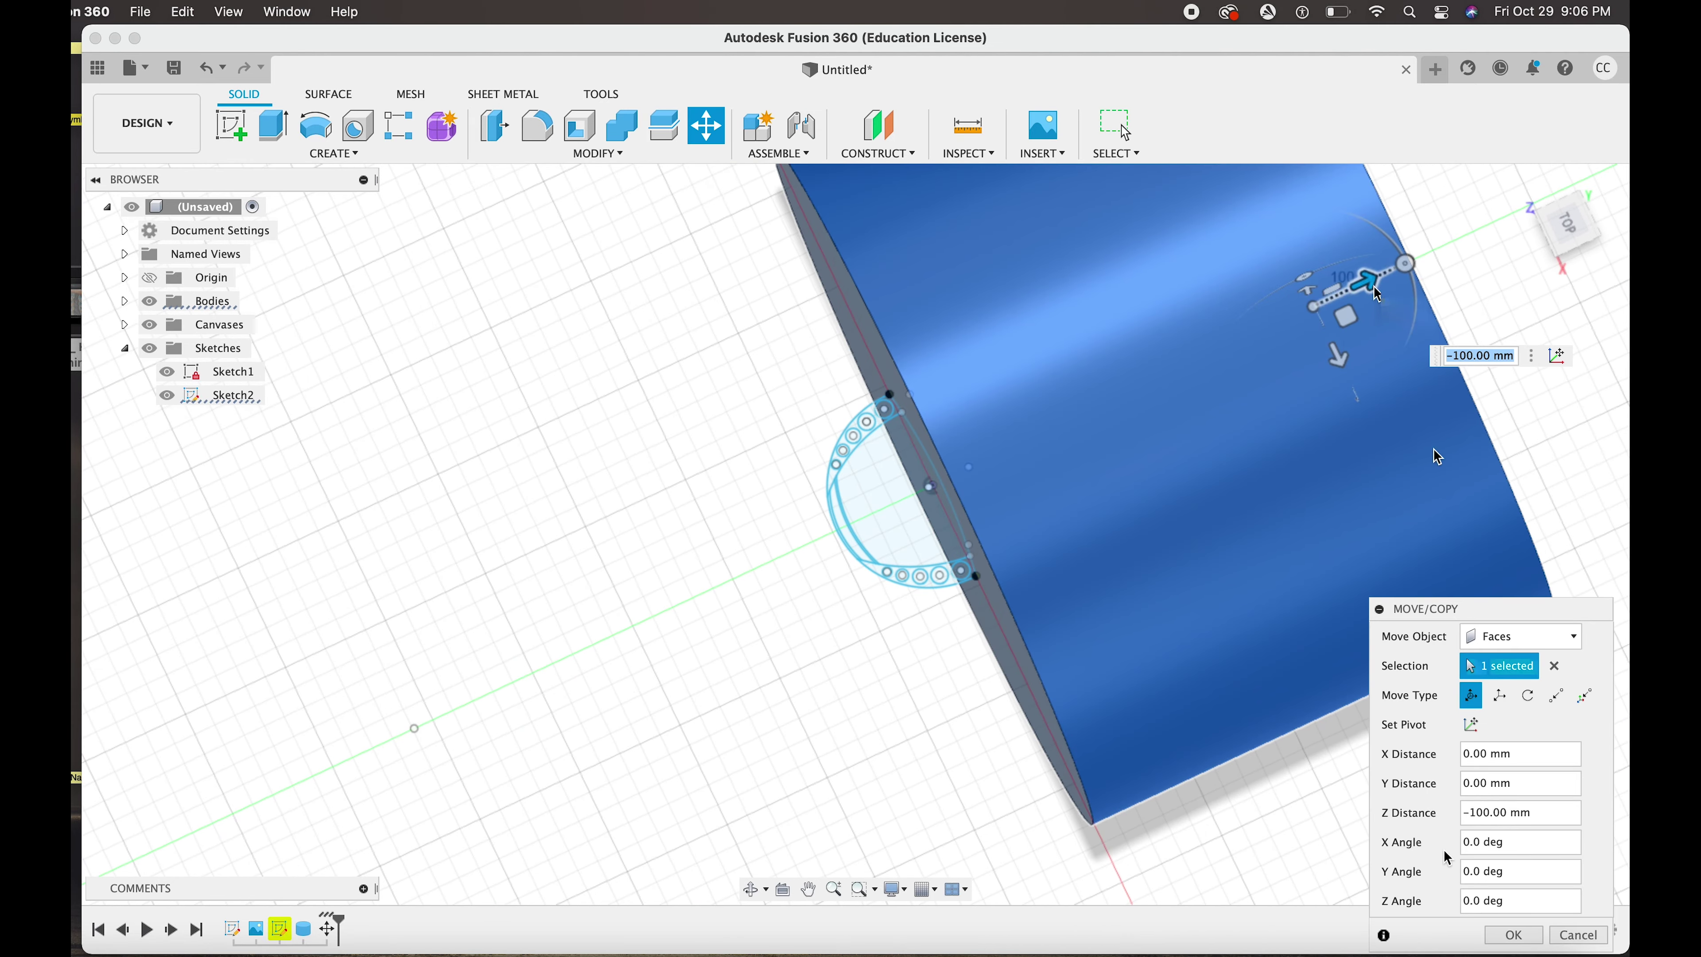
key(Escape)
Delete the cylinder body
click(124, 301)
click(227, 327)
key(Delete)
click(743, 517)
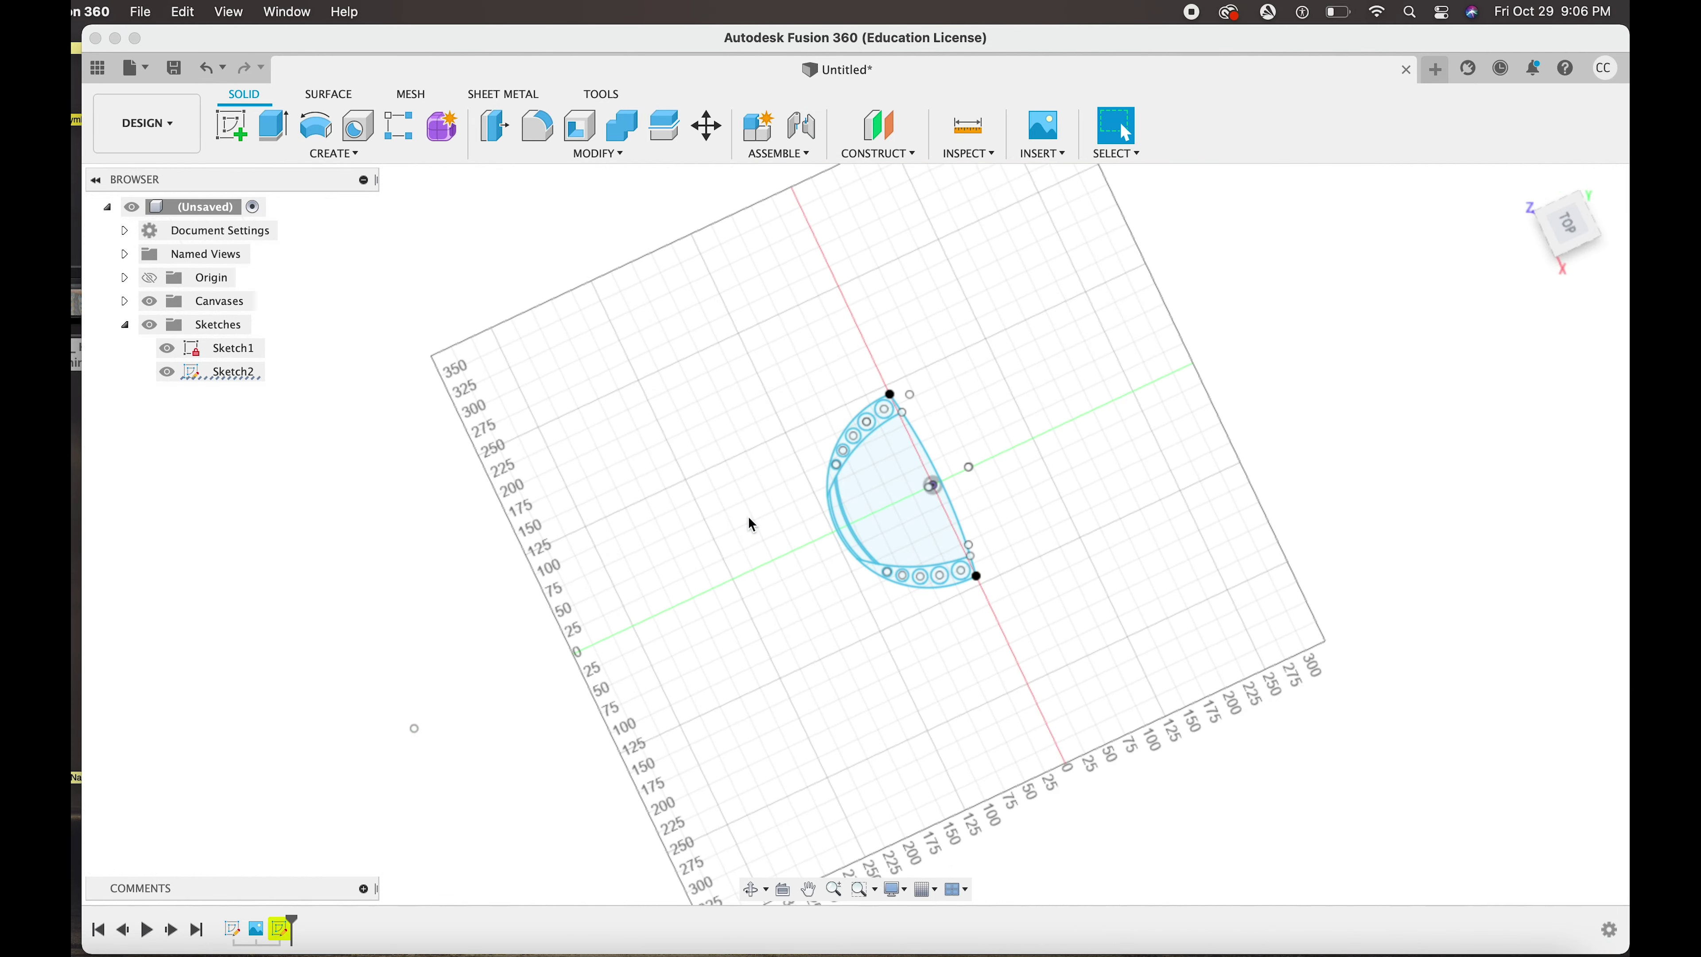
Create a new-body cylinder about 743 mm in diameter and 400 mm high, centered on the origin on the vertical plane through the baseline
drag(1569, 238, 1563, 207)
click(320, 156)
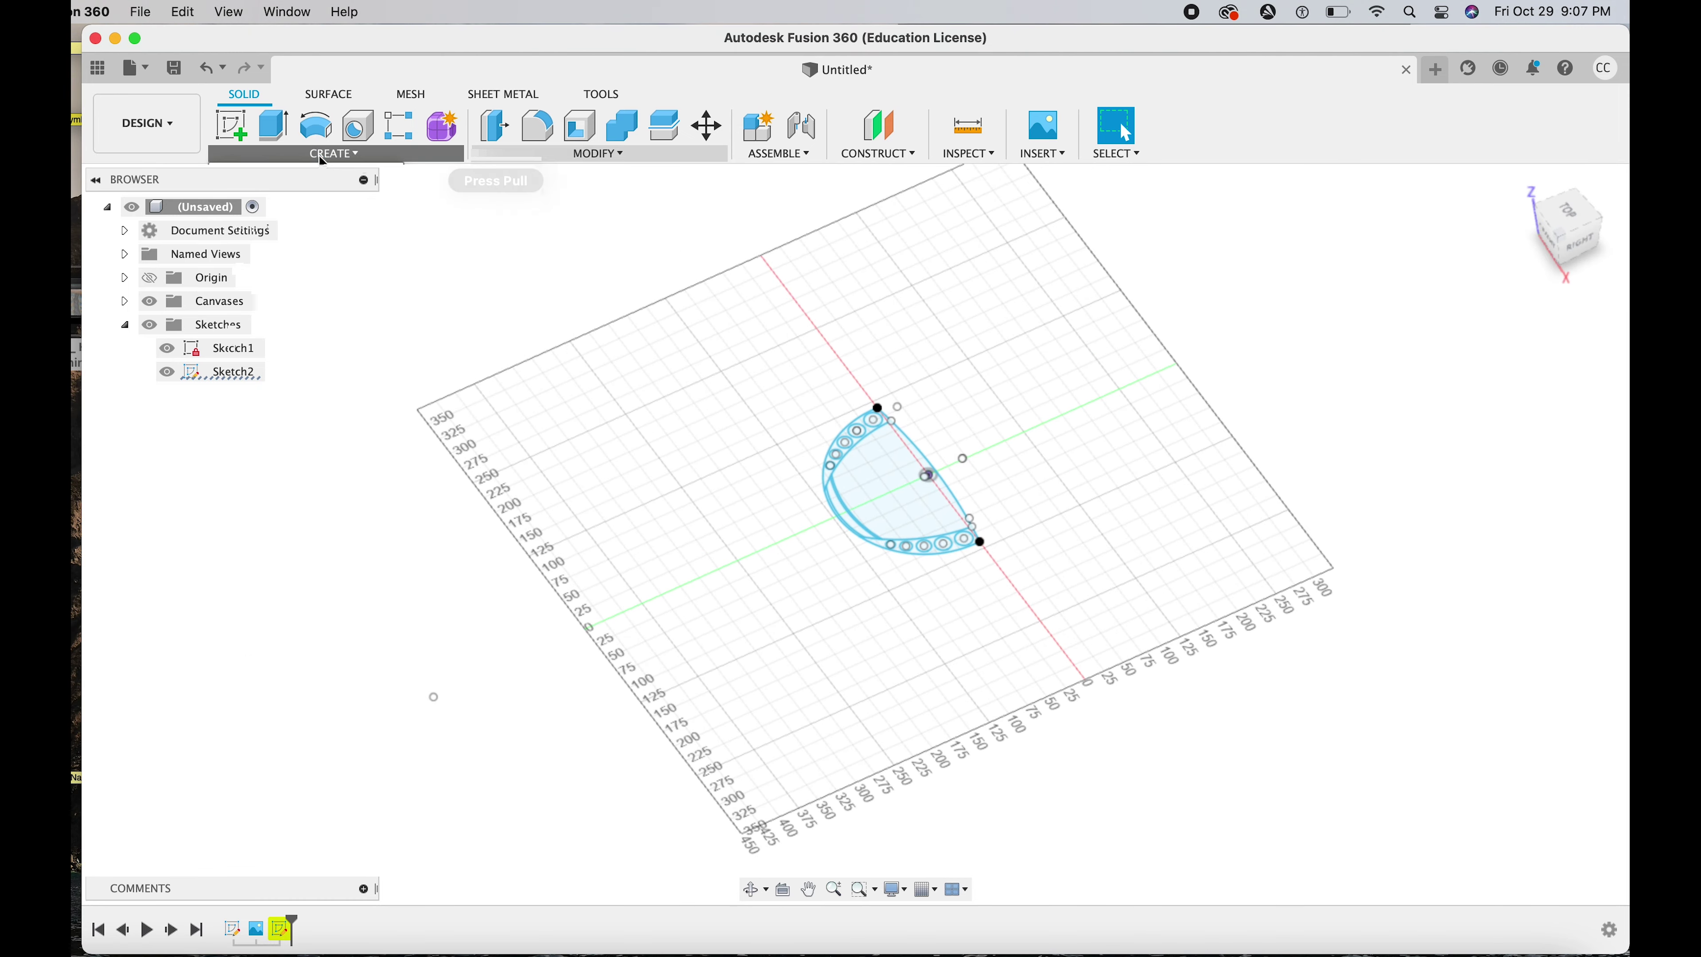
click(285, 471)
click(957, 493)
click(928, 475)
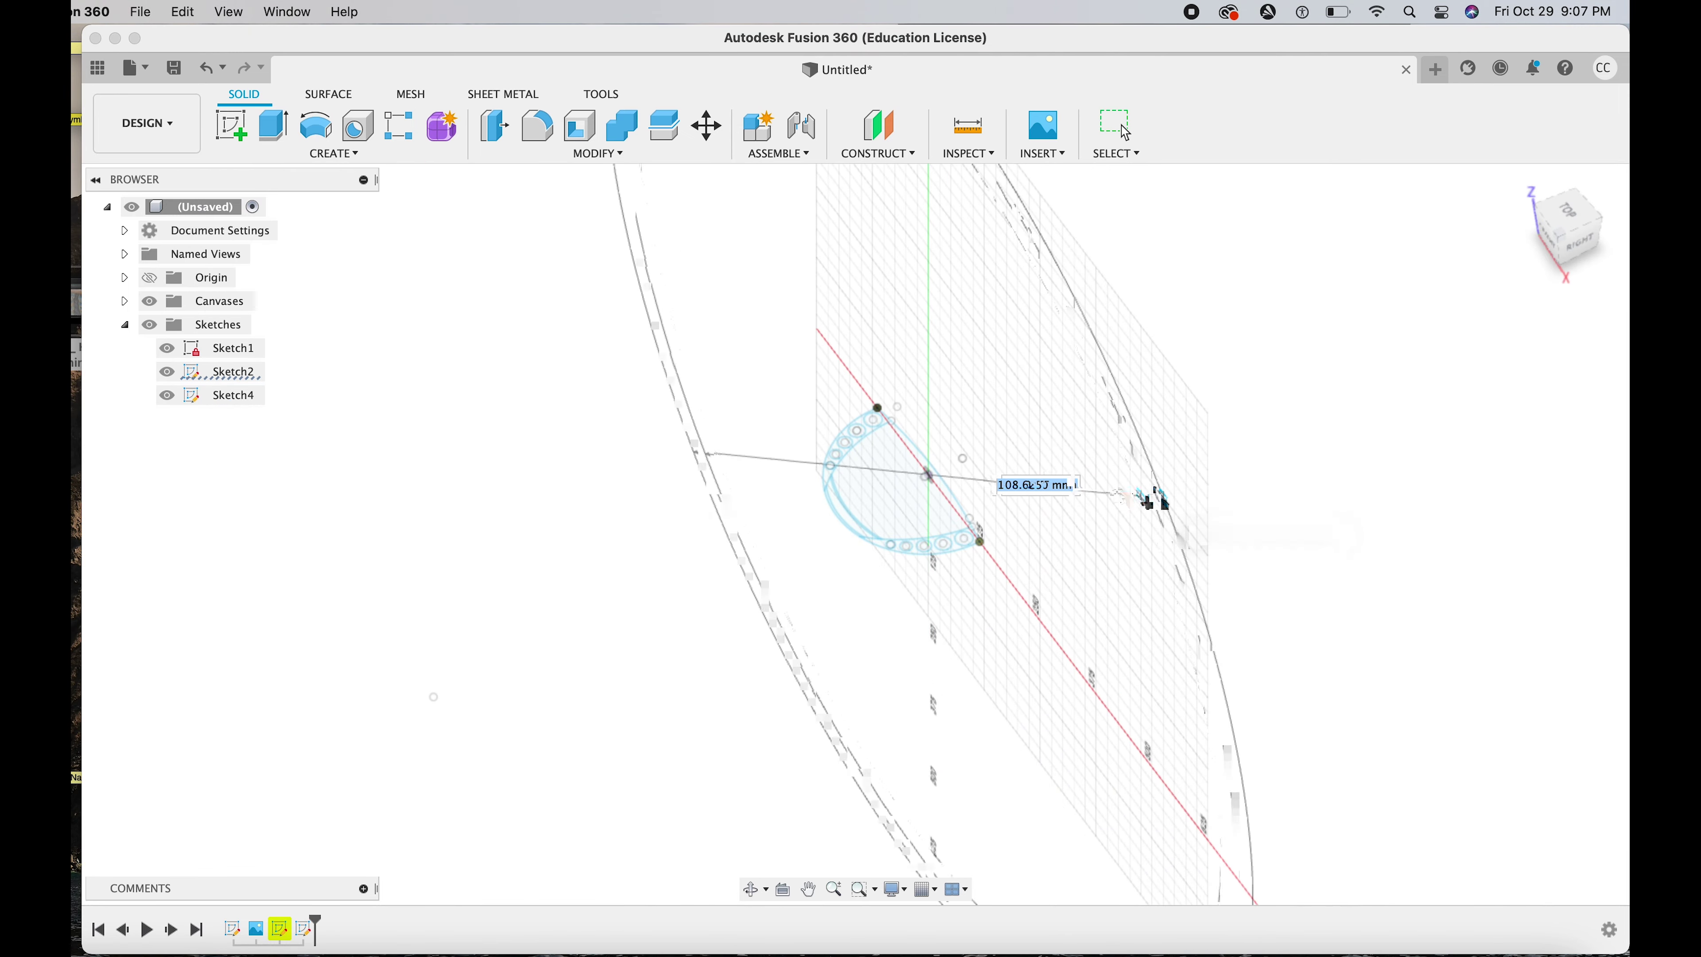
click(1042, 472)
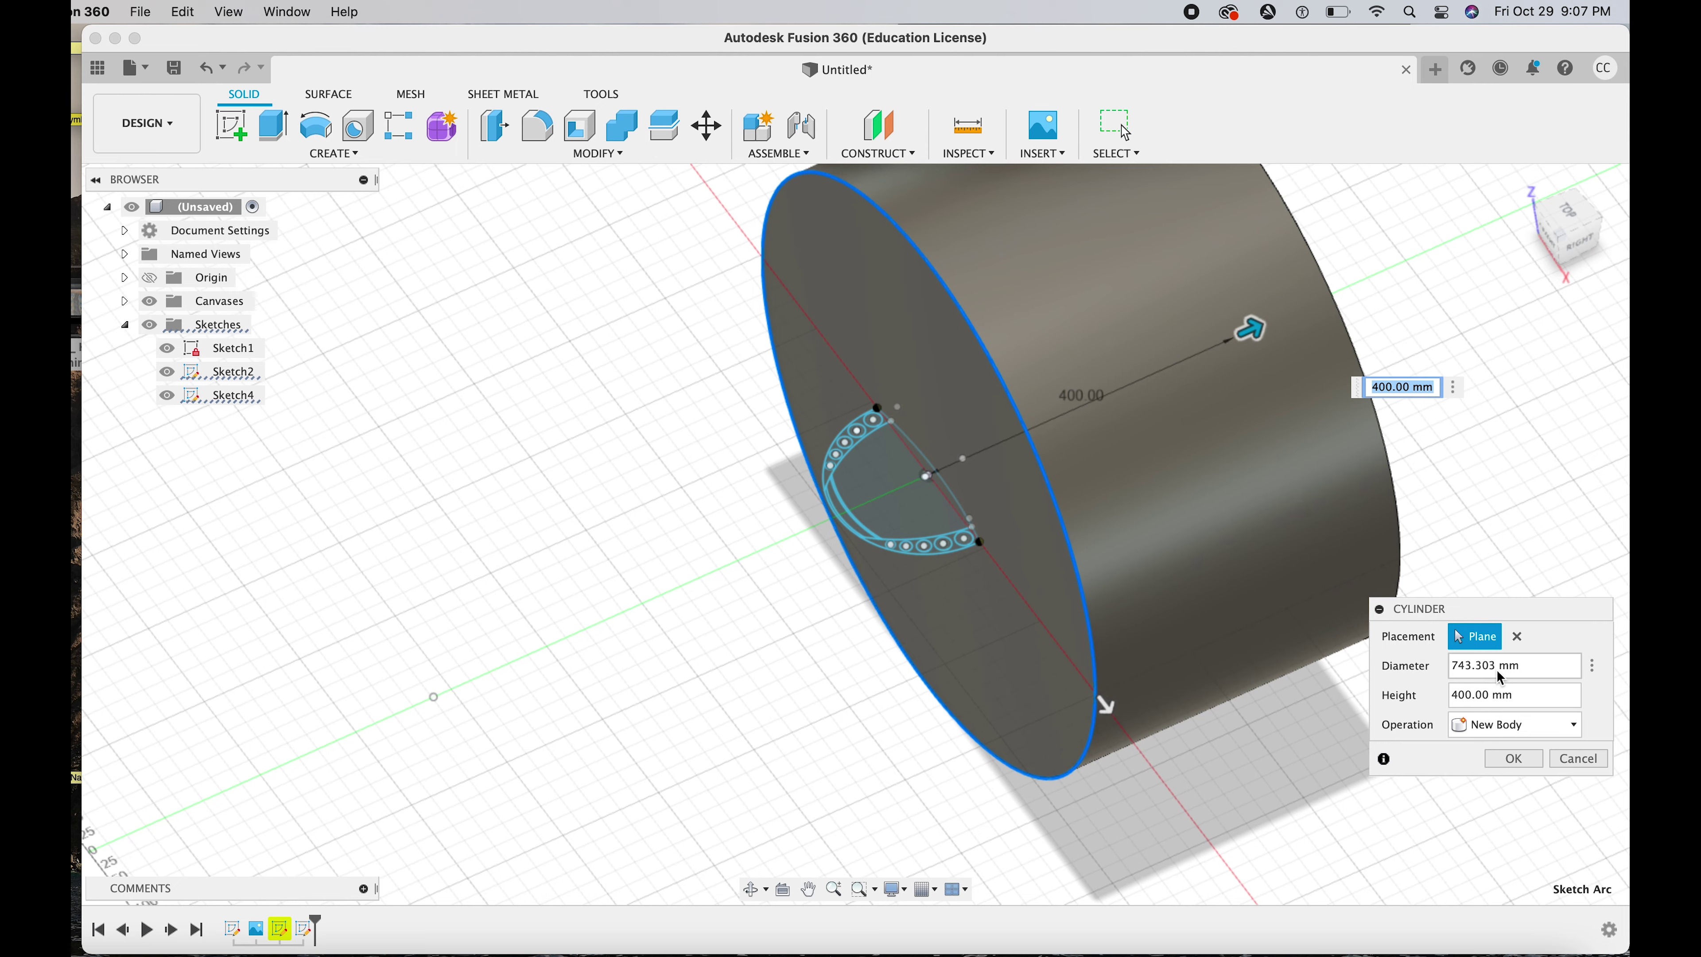
click(1514, 758)
Move the whole cylinder body along its axis so that it spans the neckplate sketch, and hide it
click(221, 325)
click(706, 125)
drag(813, 445, 660, 514)
key(Return)
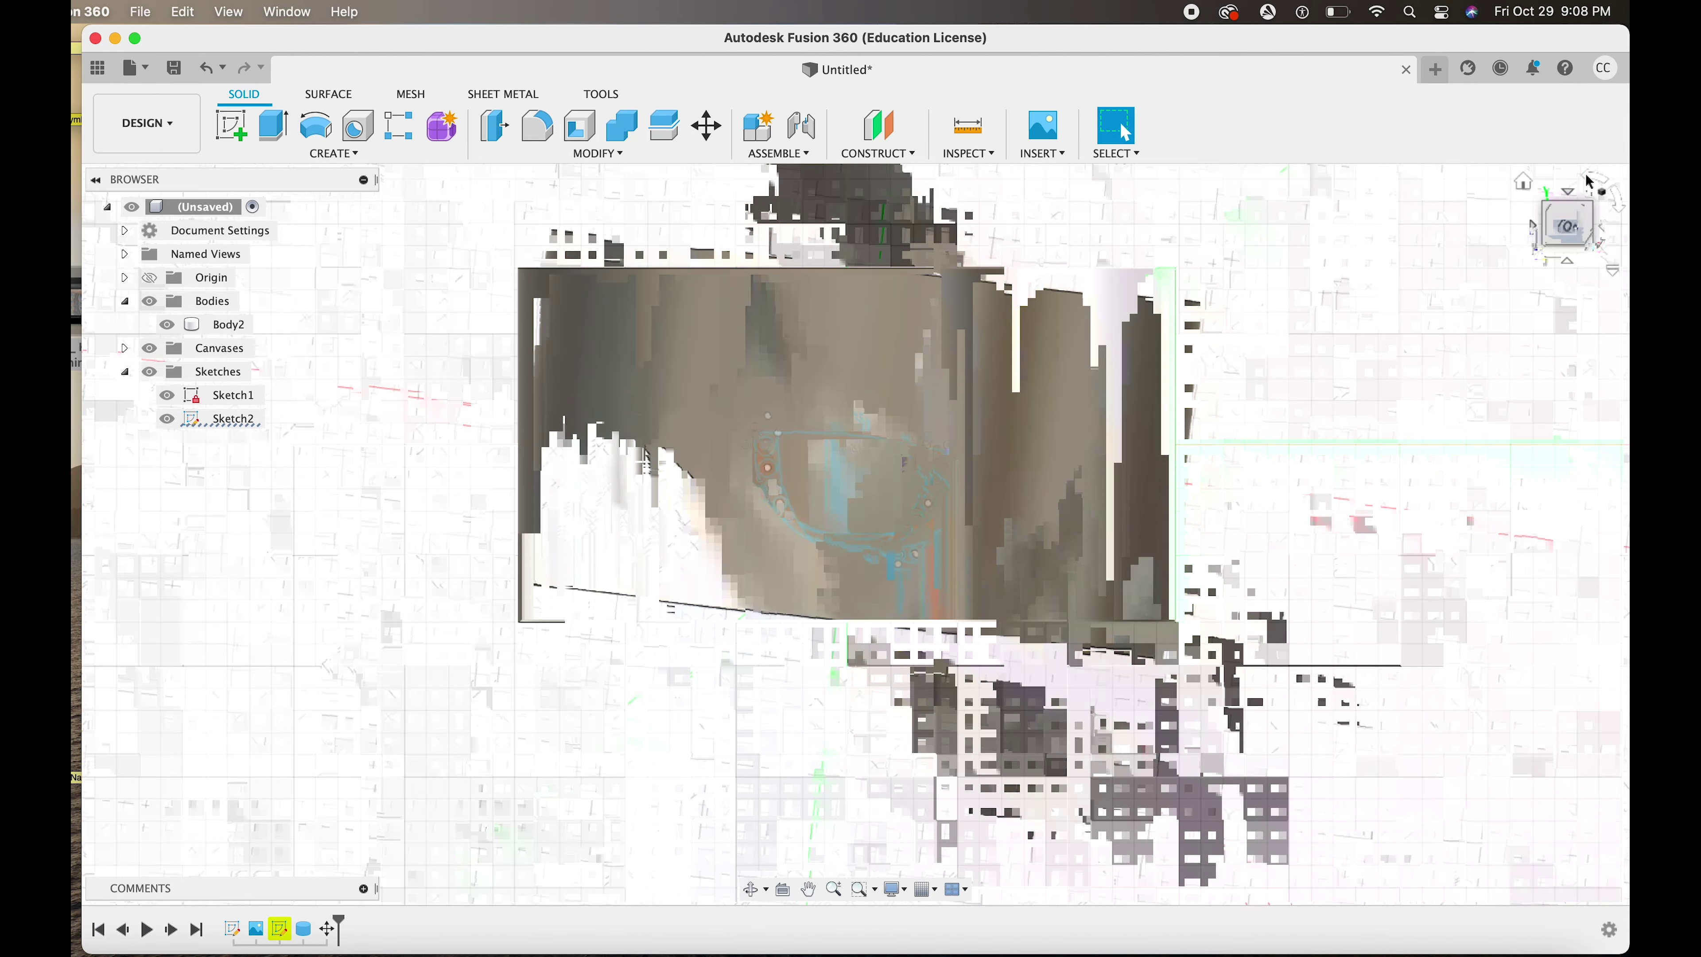
scroll(913, 496, up, 2)
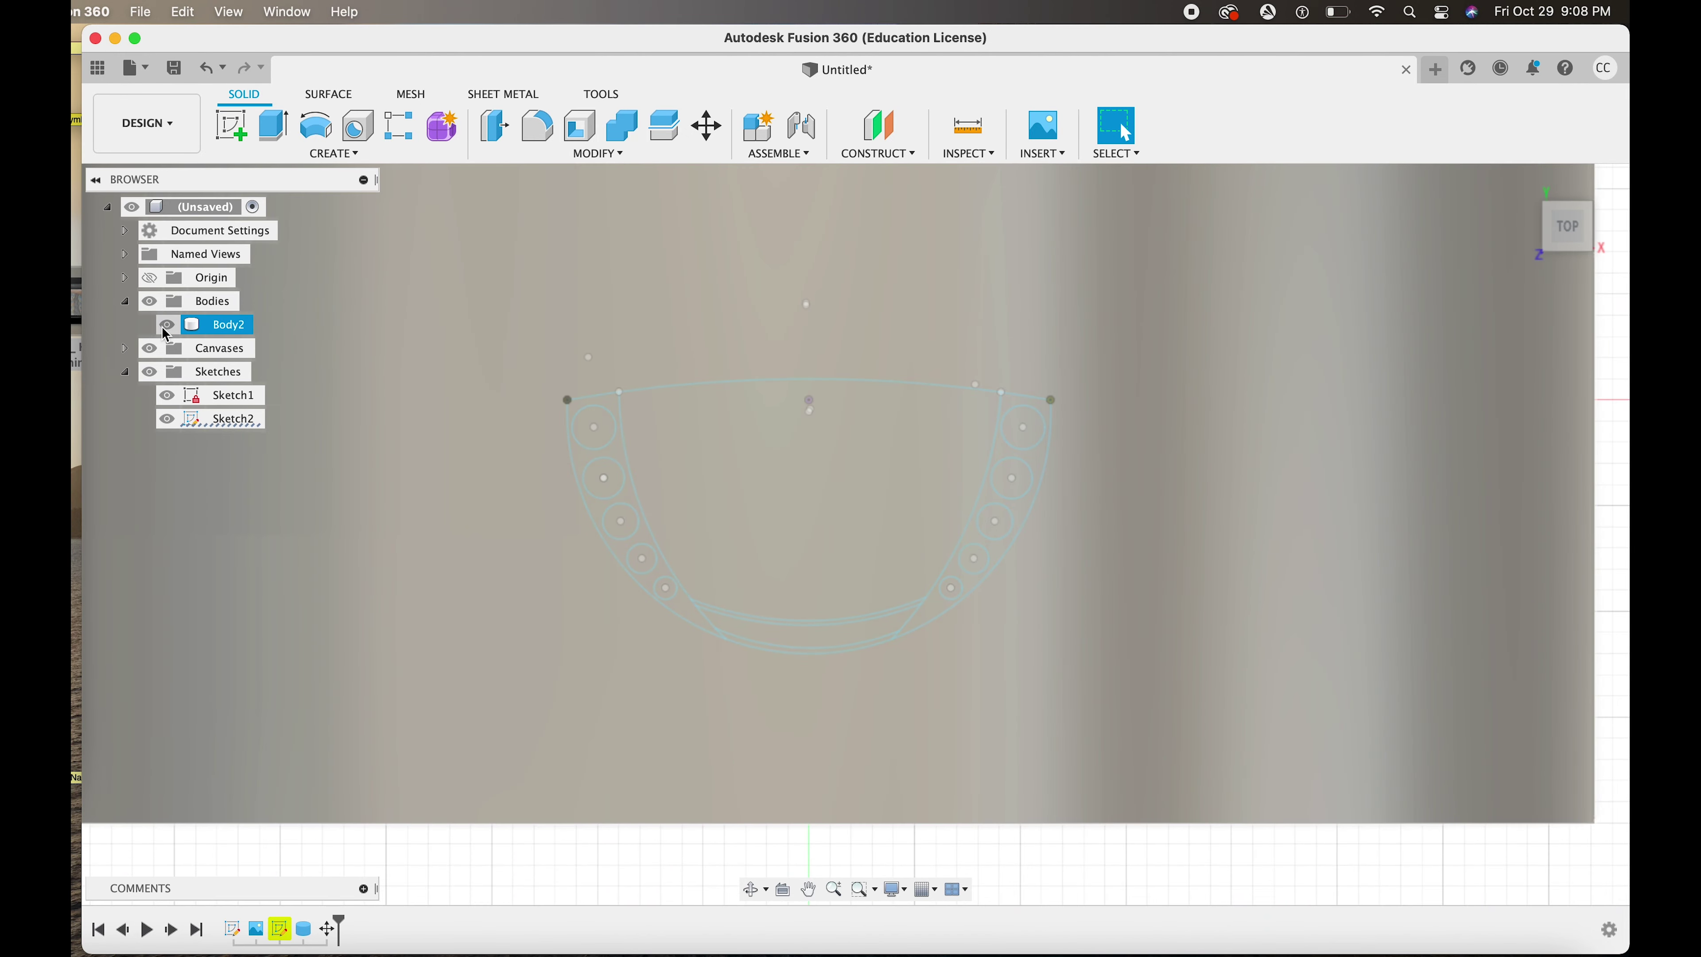
click(166, 327)
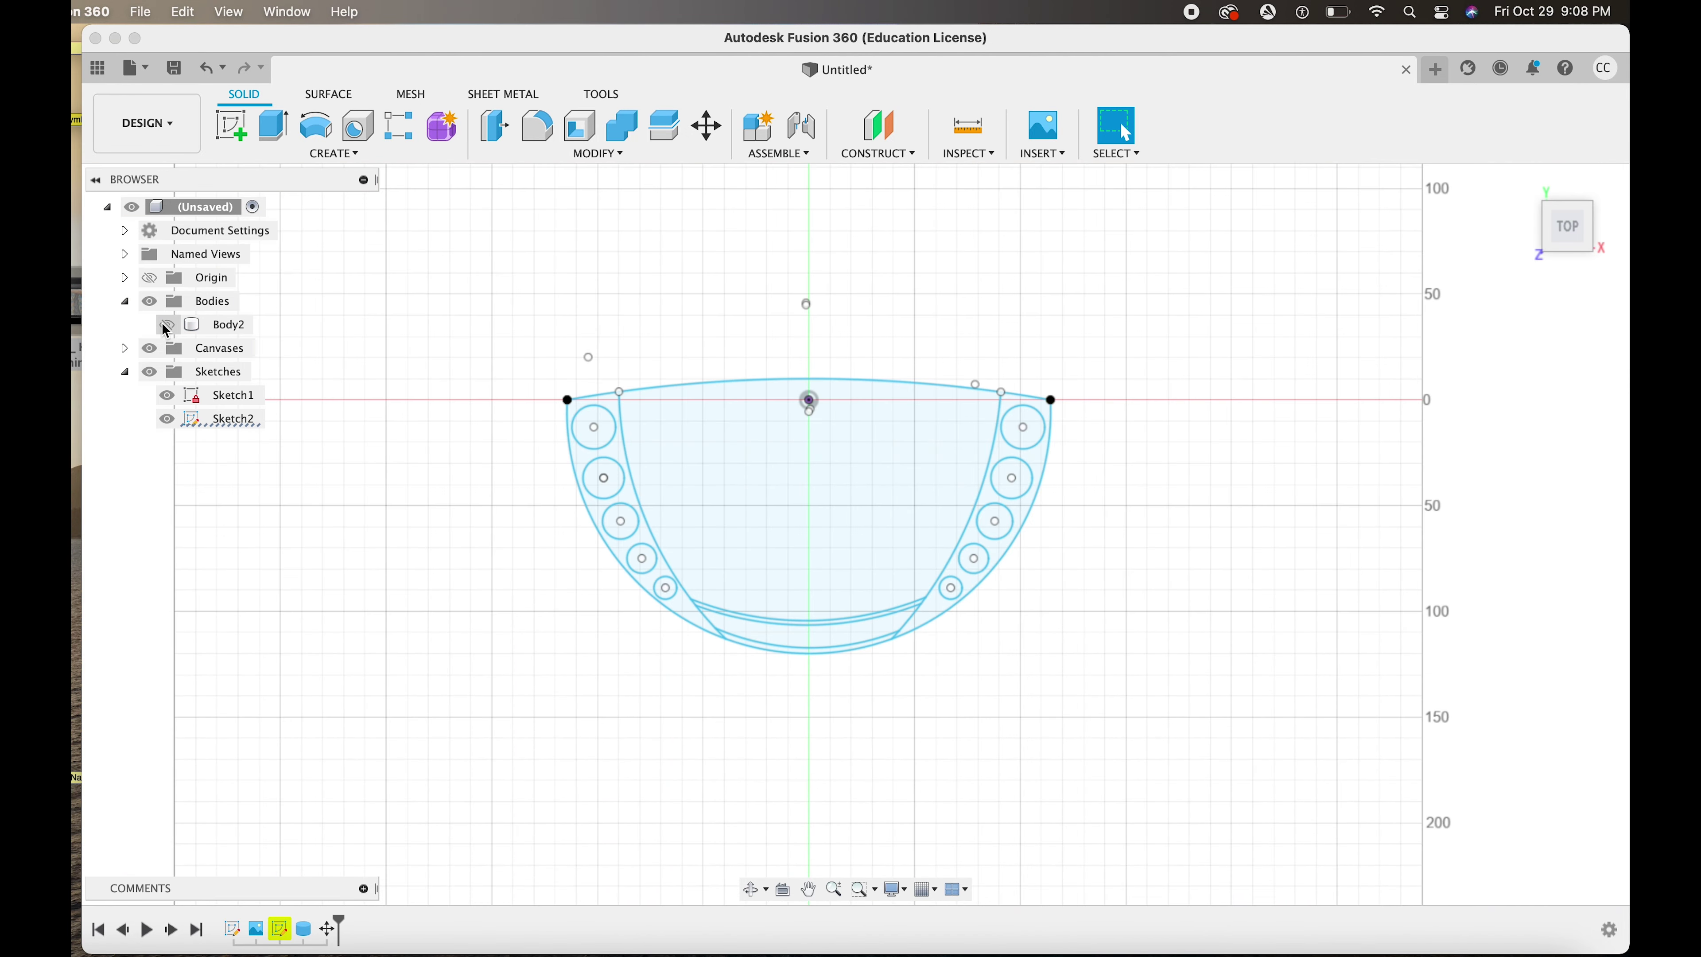
Select the large central profile, the five gem circles on the left band and the curved strip profile below the center
click(725, 449)
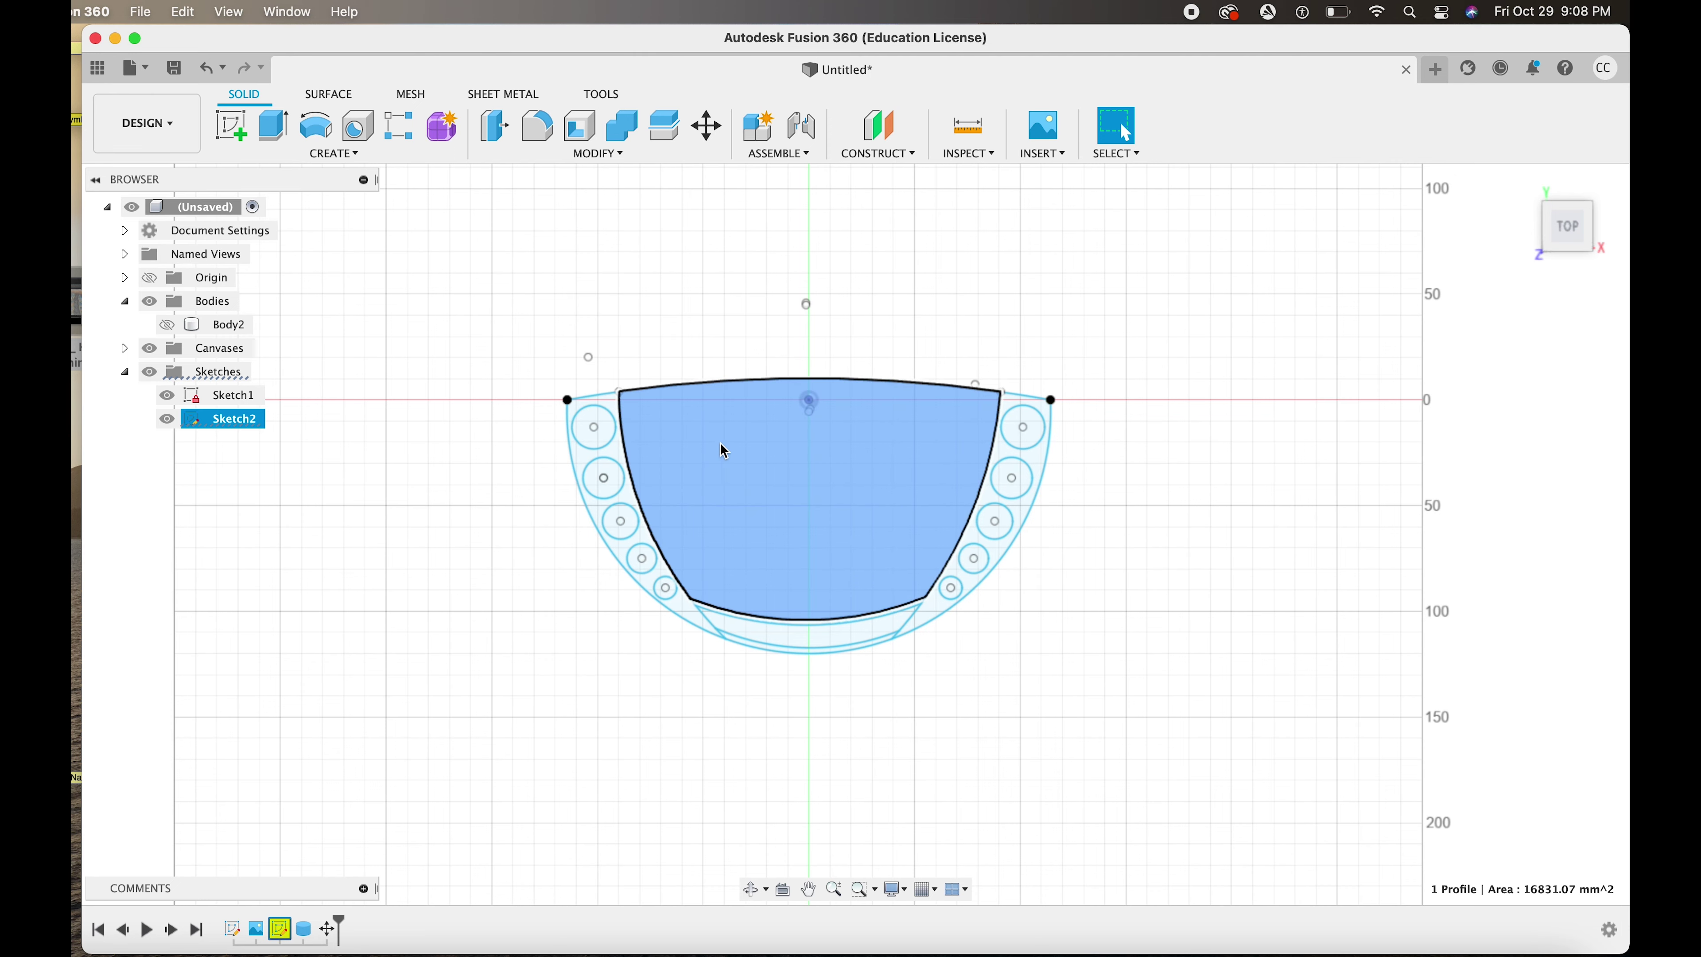
shift+click(607, 435)
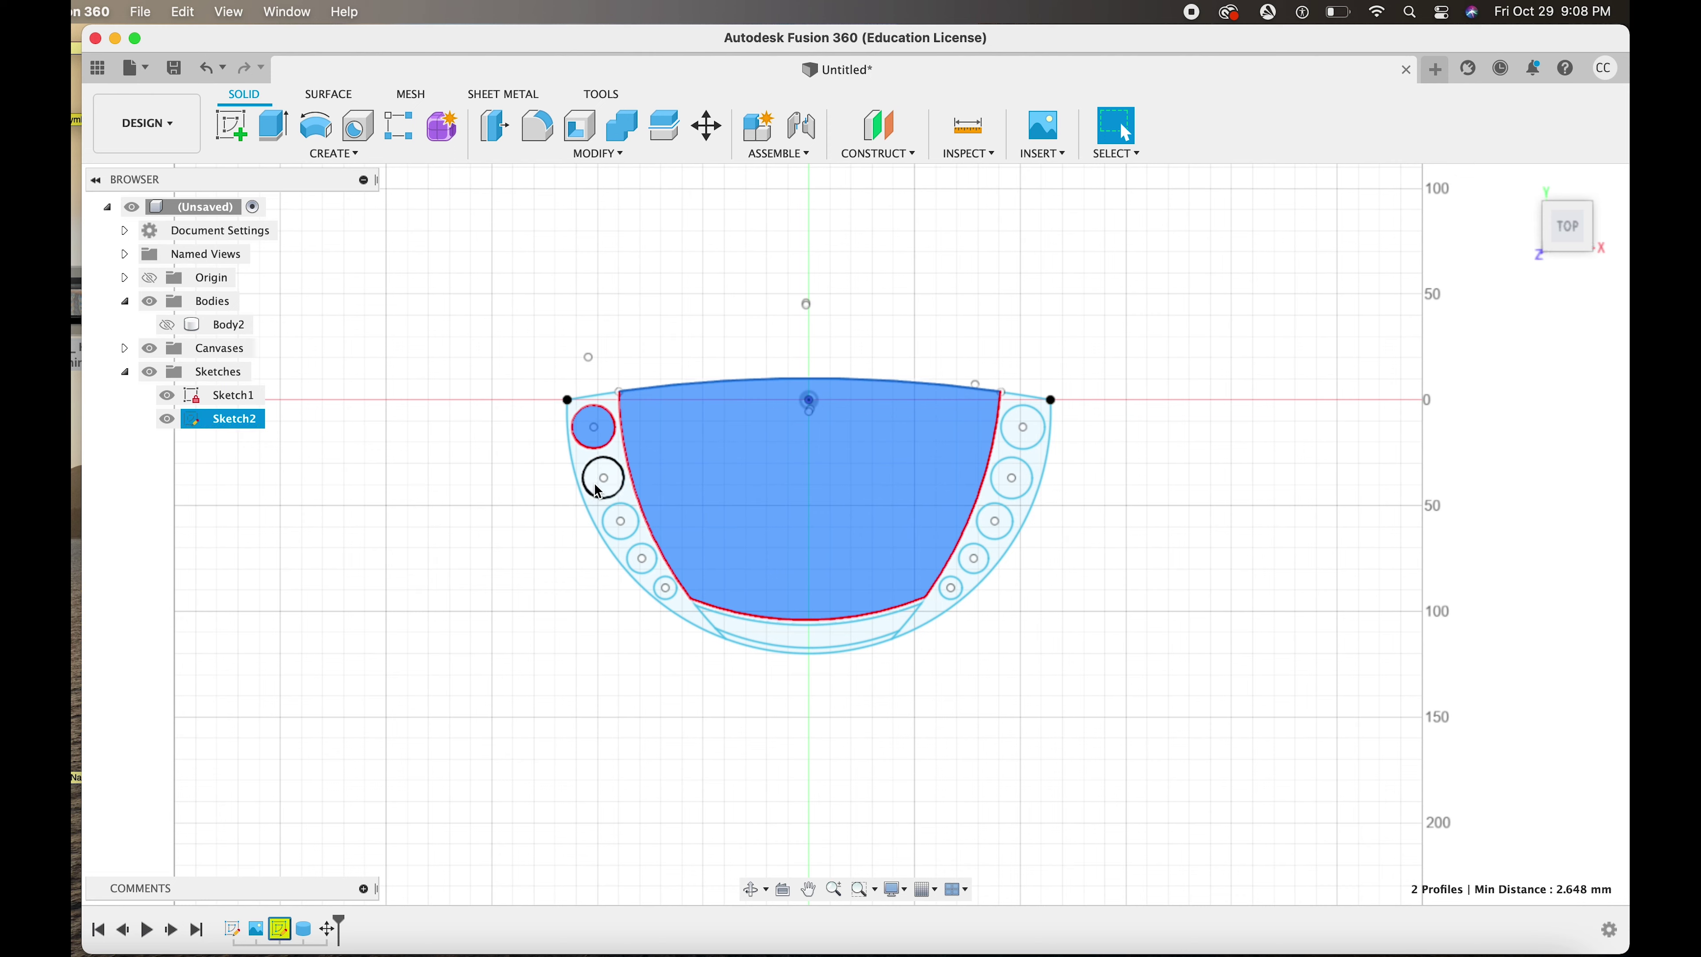
shift+click(598, 491)
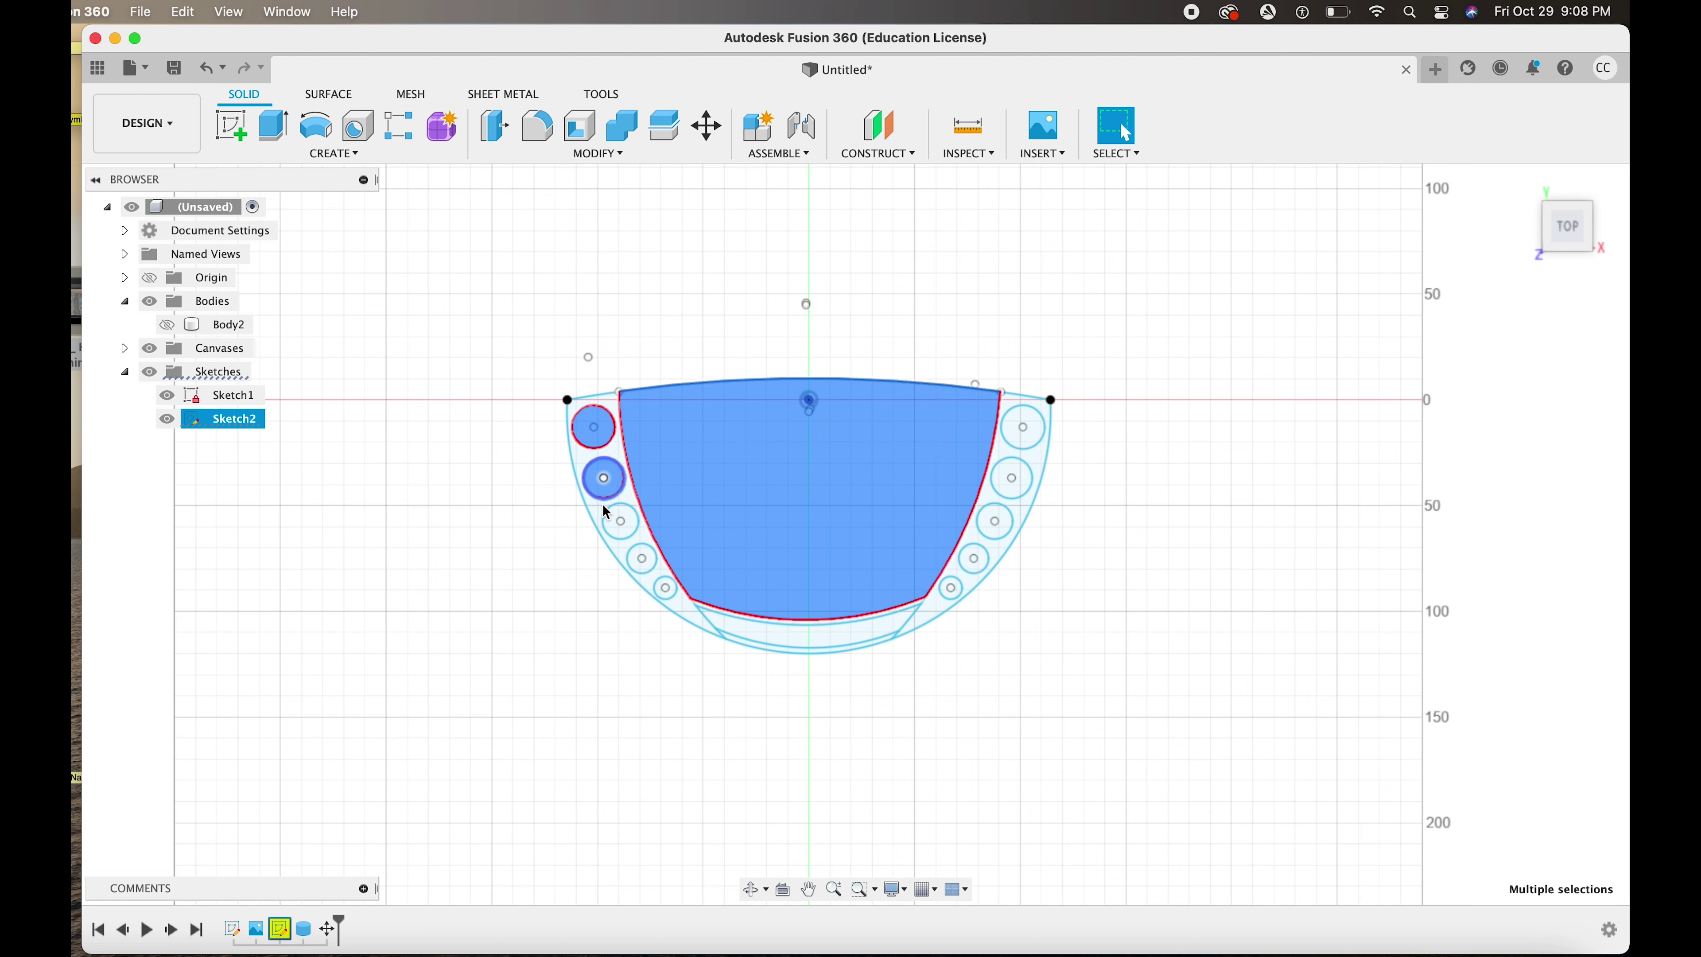
shift+click(613, 530)
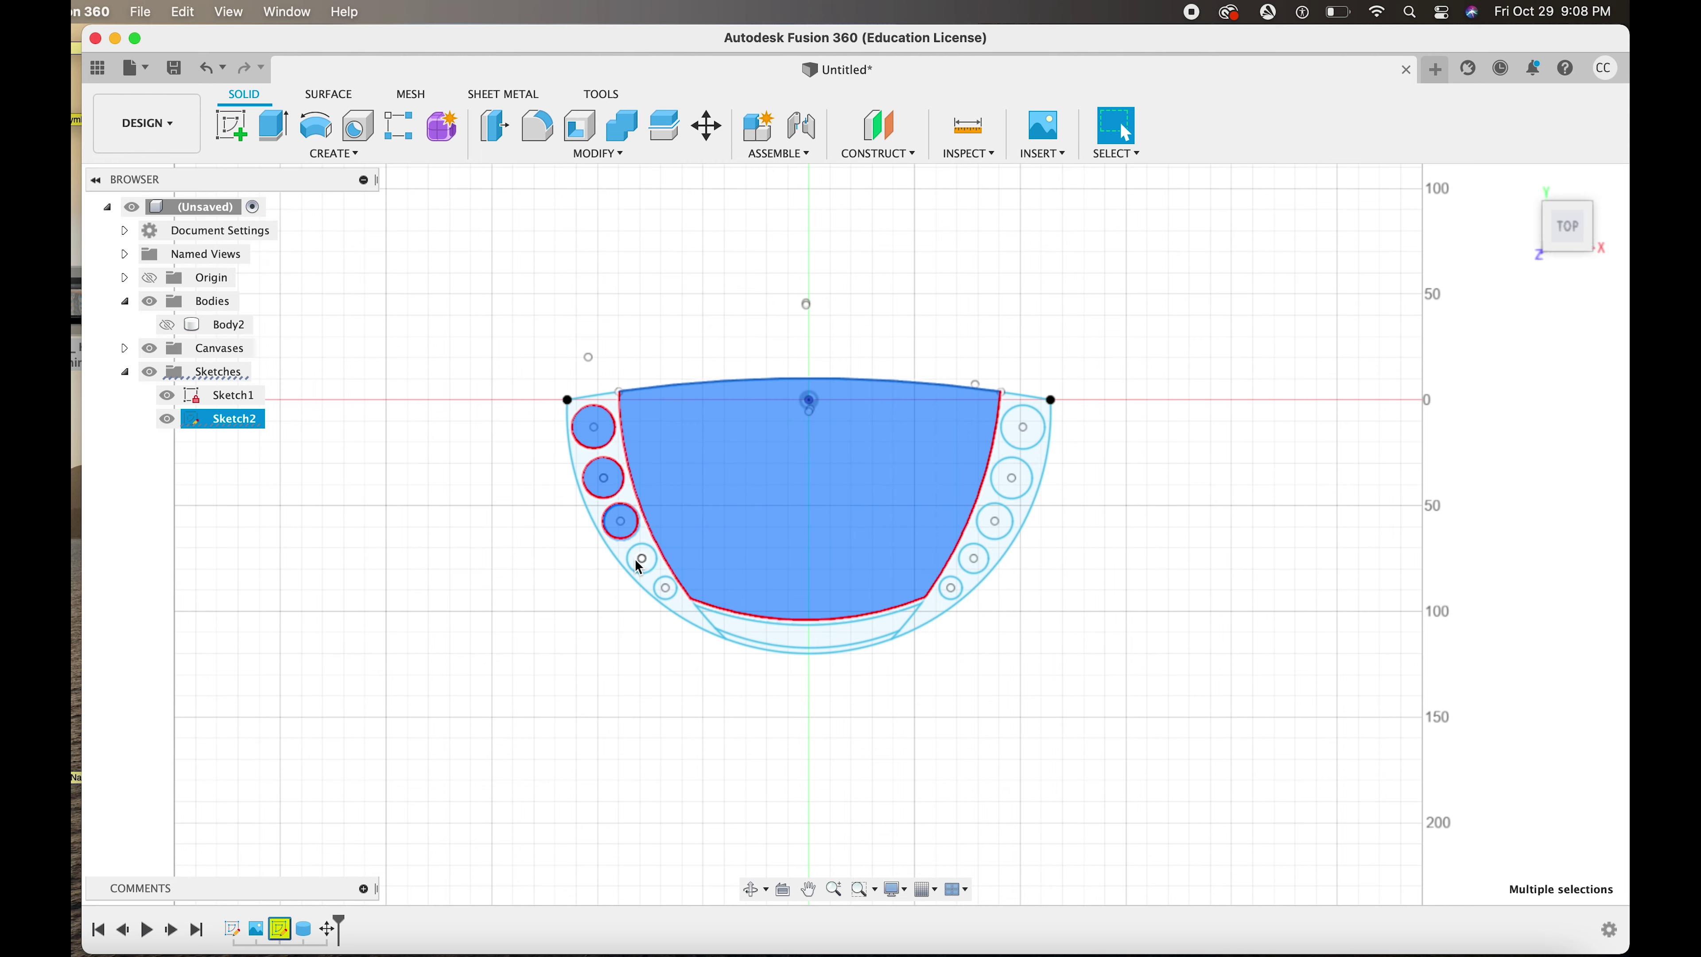
scroll(639, 566, up, 5)
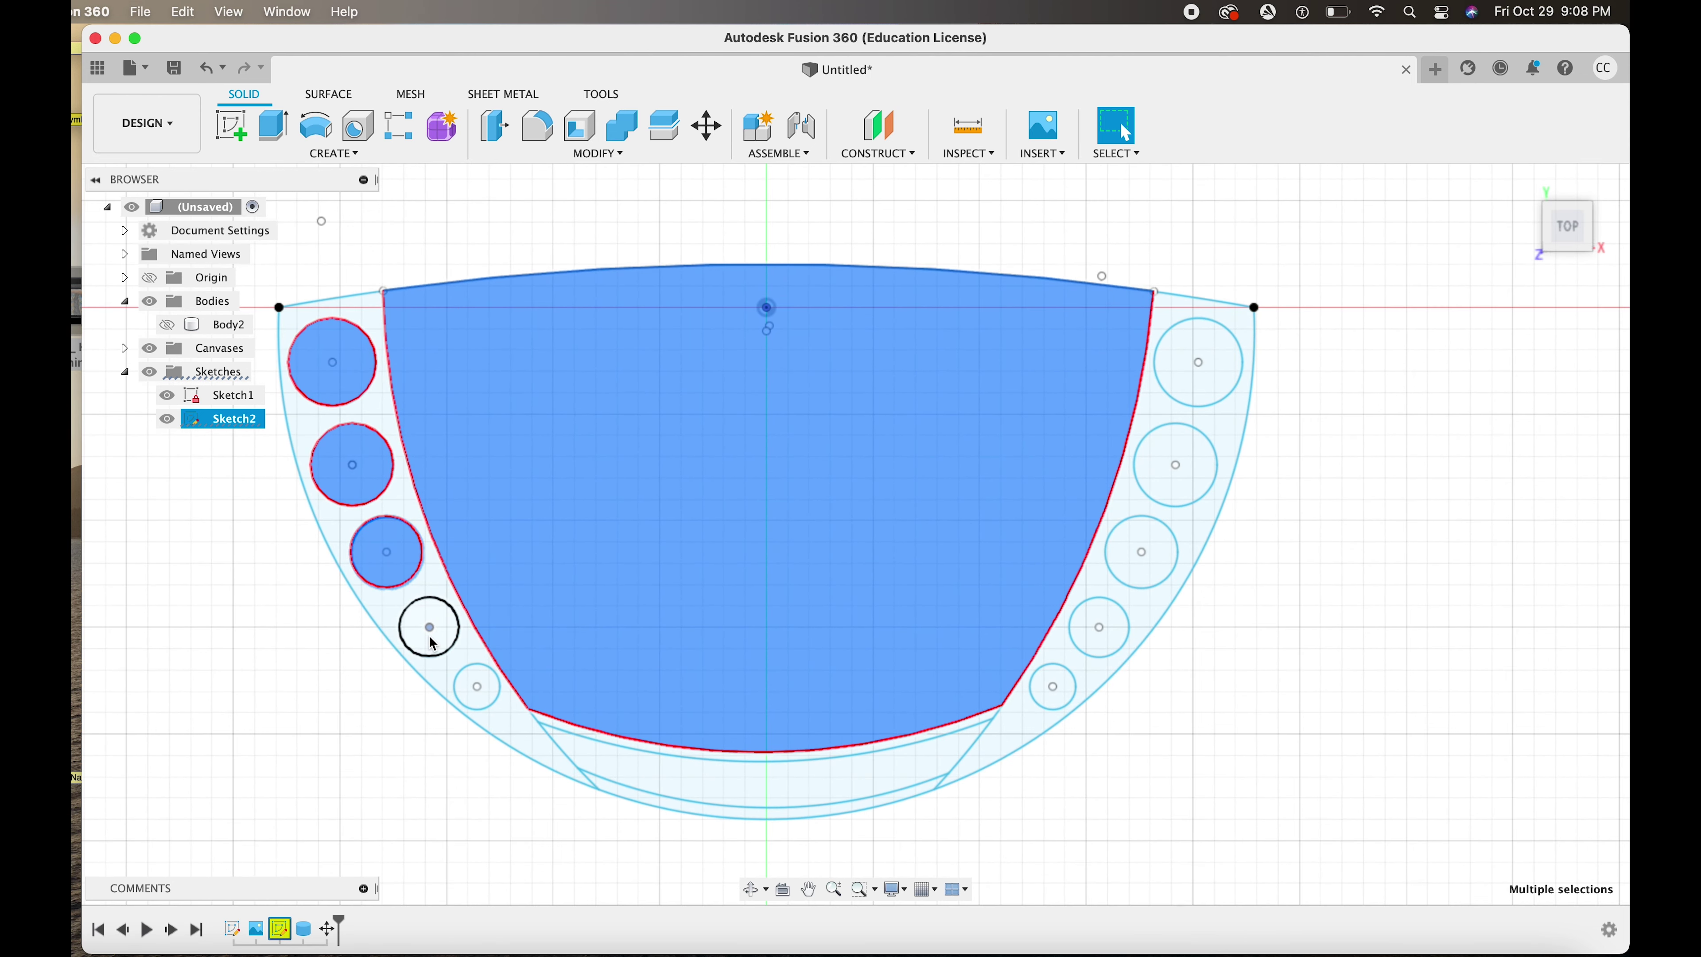
shift+click(432, 642)
shift+click(471, 696)
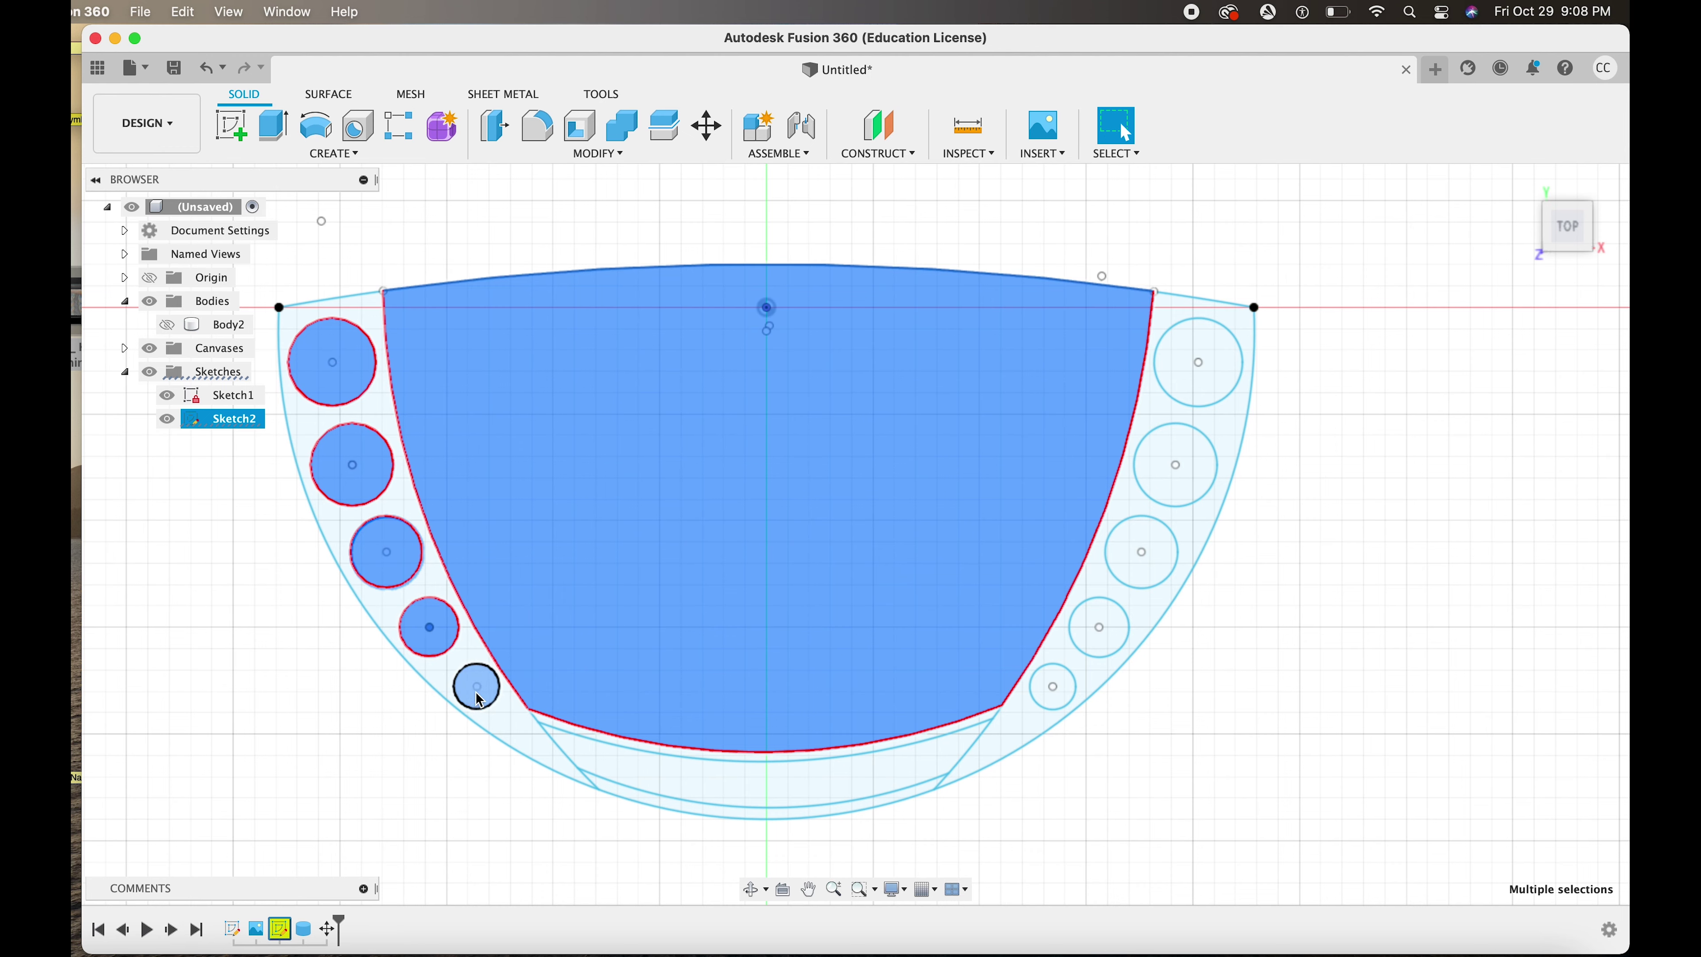
shift+click(624, 764)
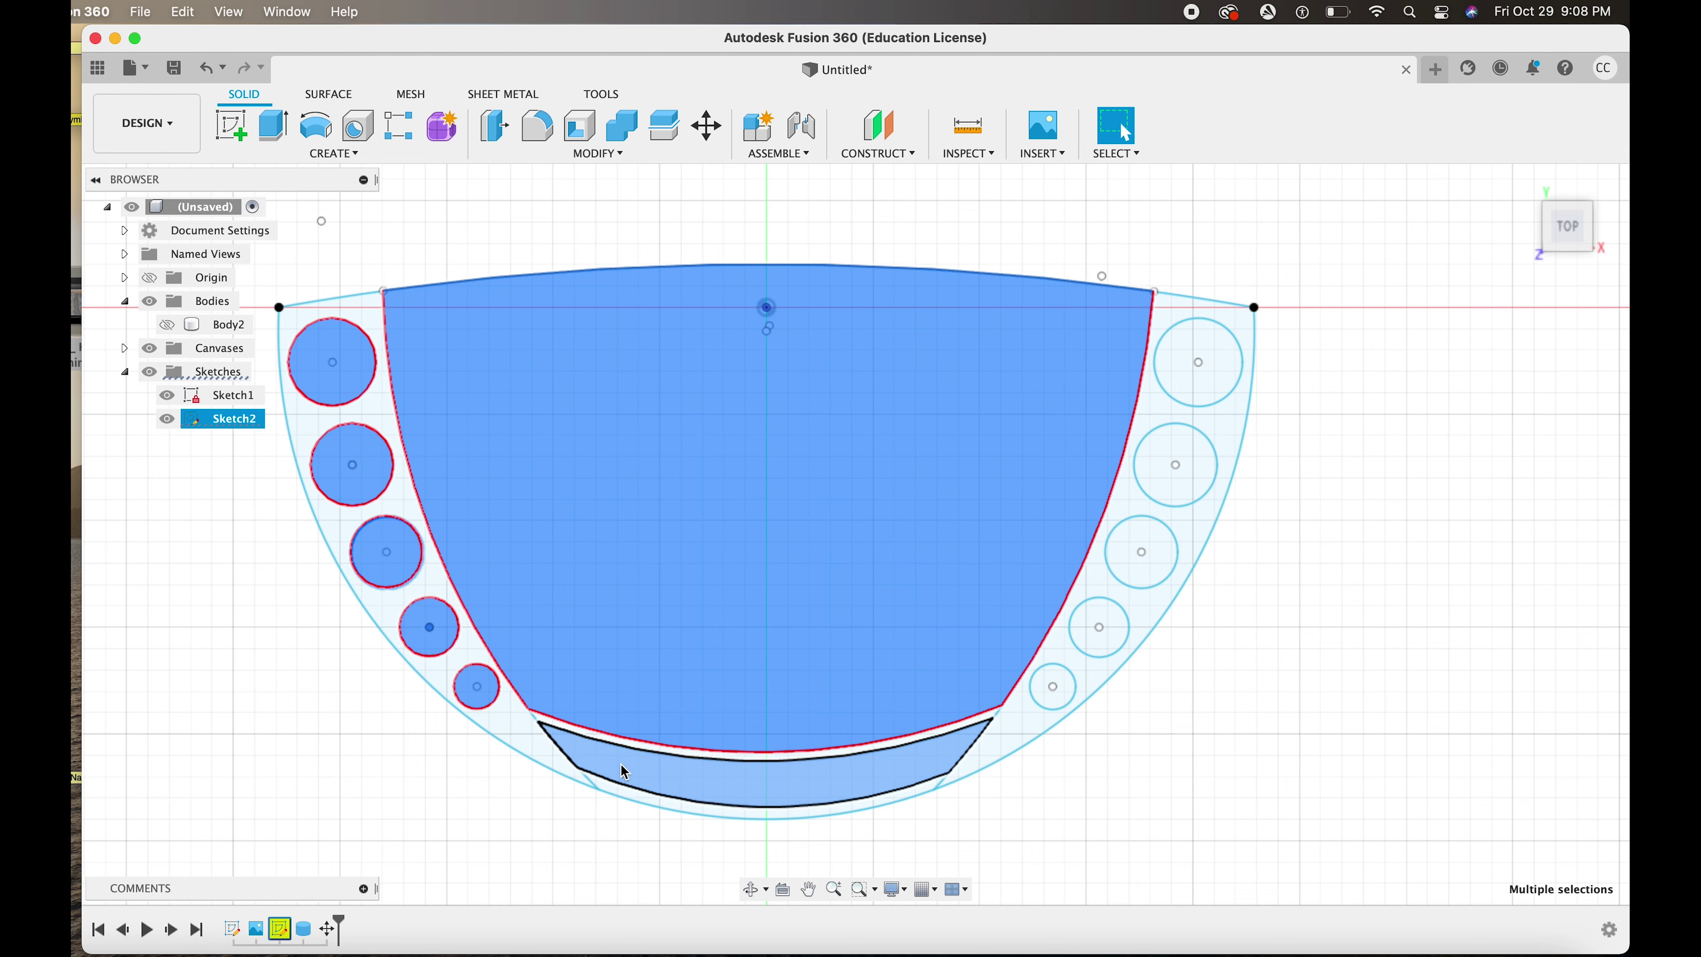
Add the five gem circles on the right band to the profile selection
shift+click(1068, 695)
shift+click(1114, 650)
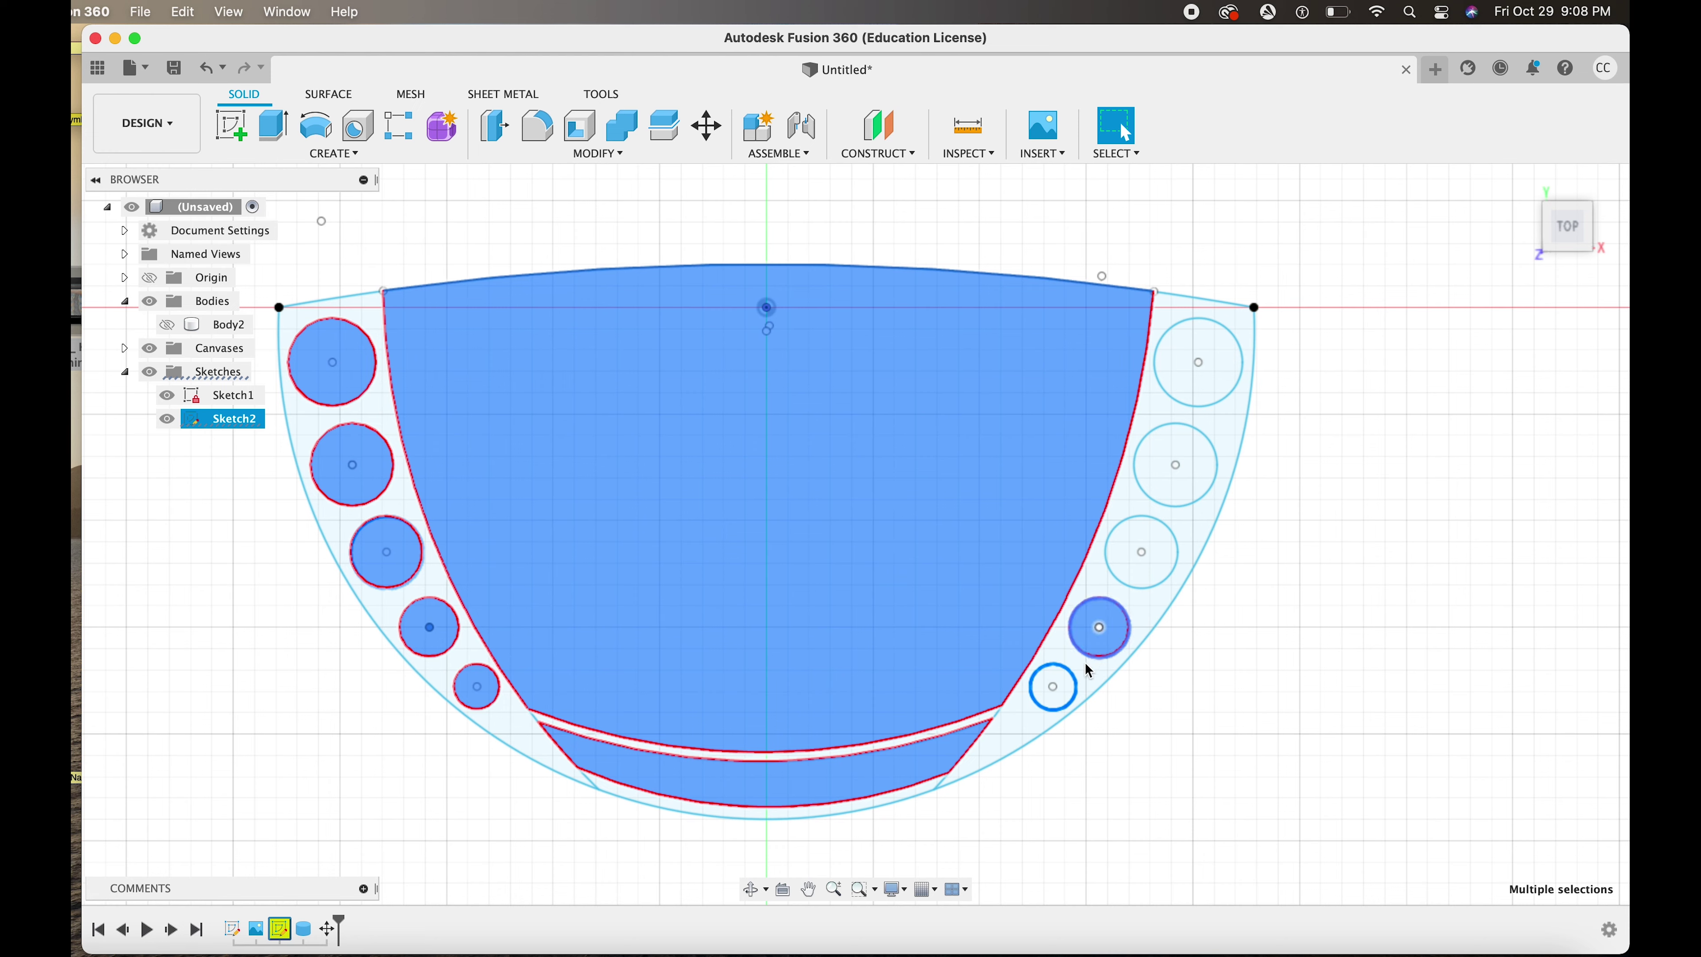
shift+click(1067, 683)
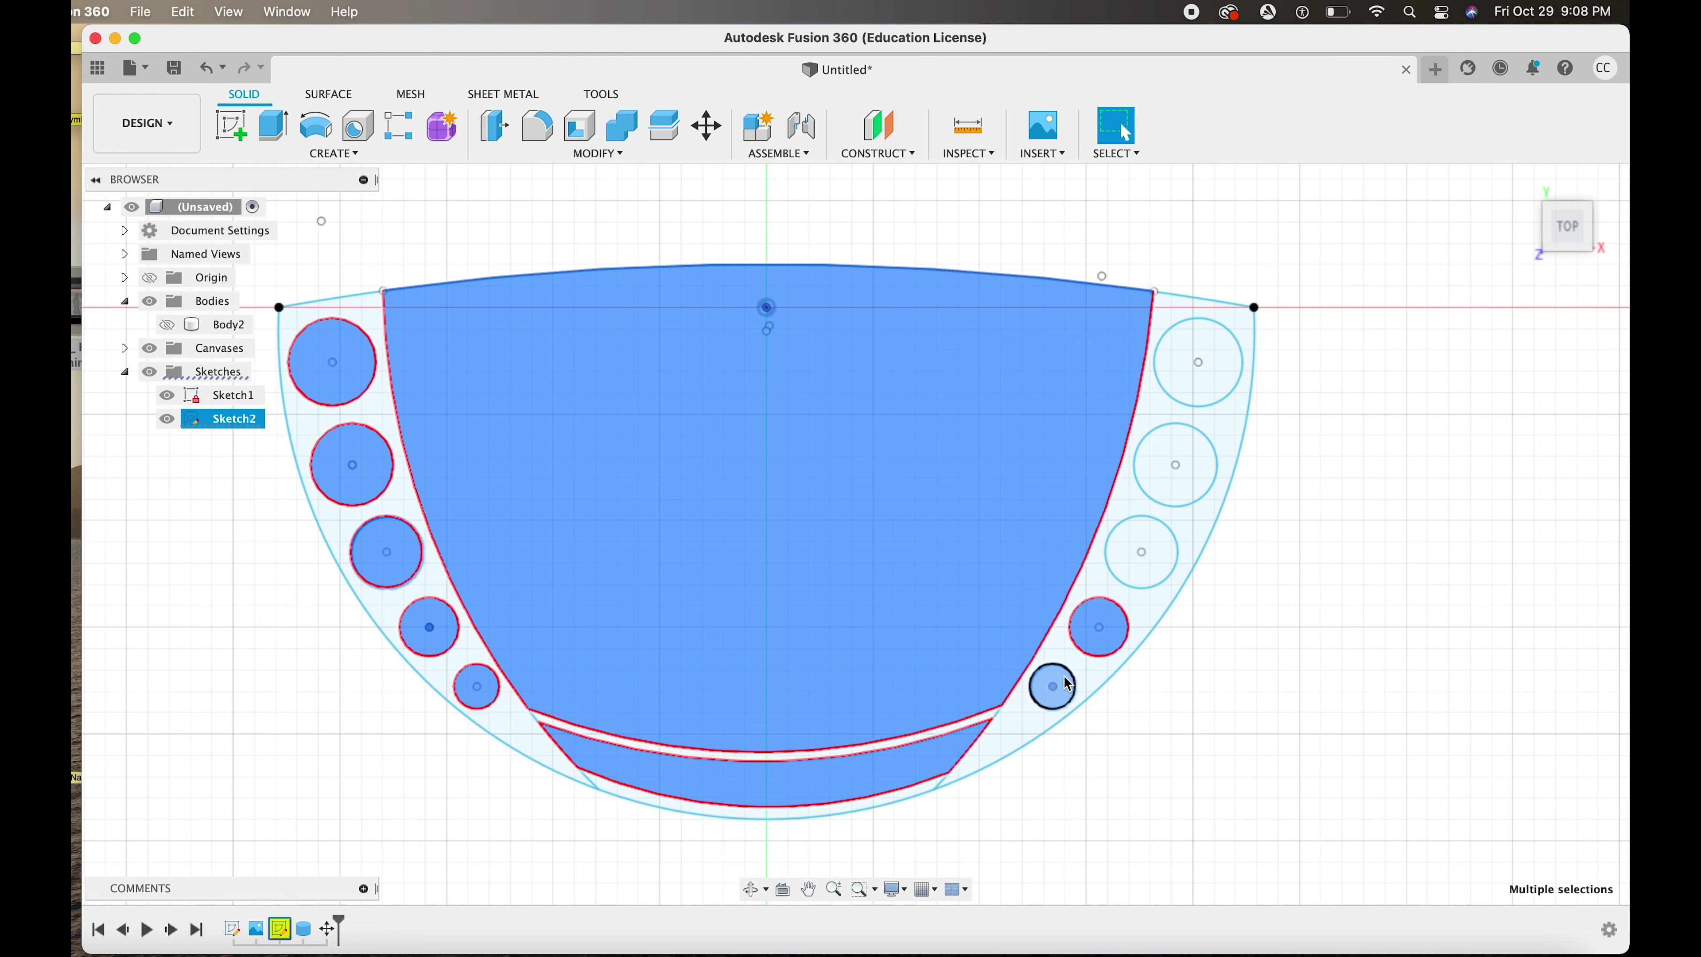
shift+click(1162, 549)
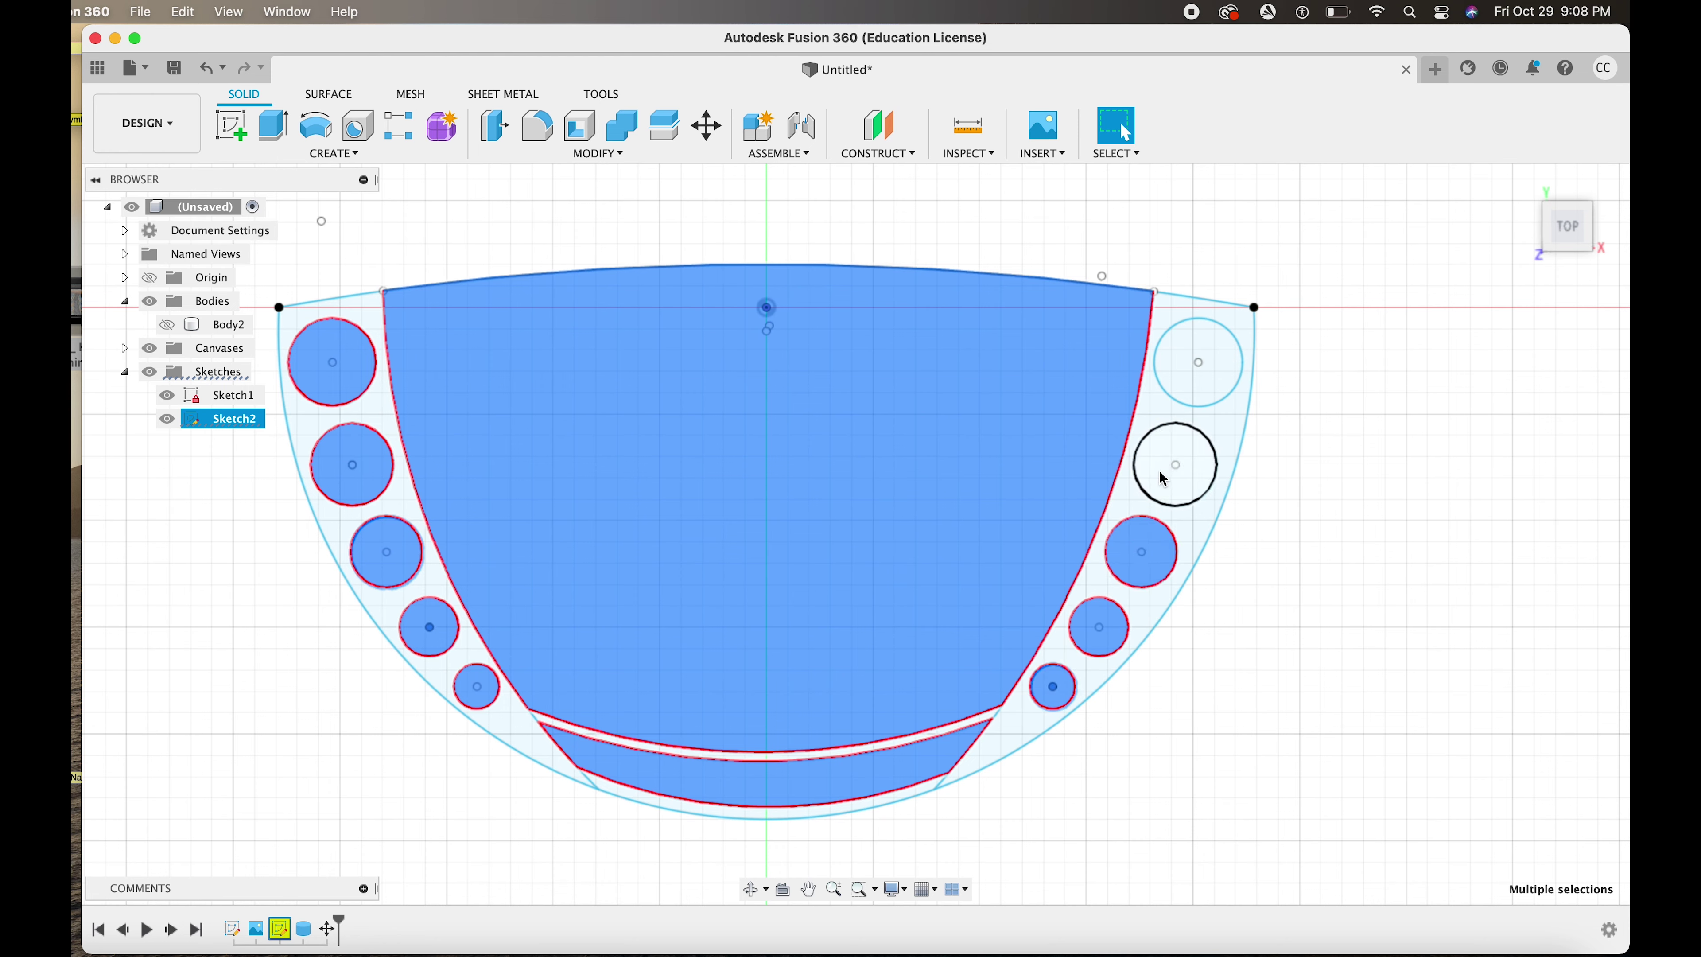
shift+click(1163, 478)
shift+click(1193, 384)
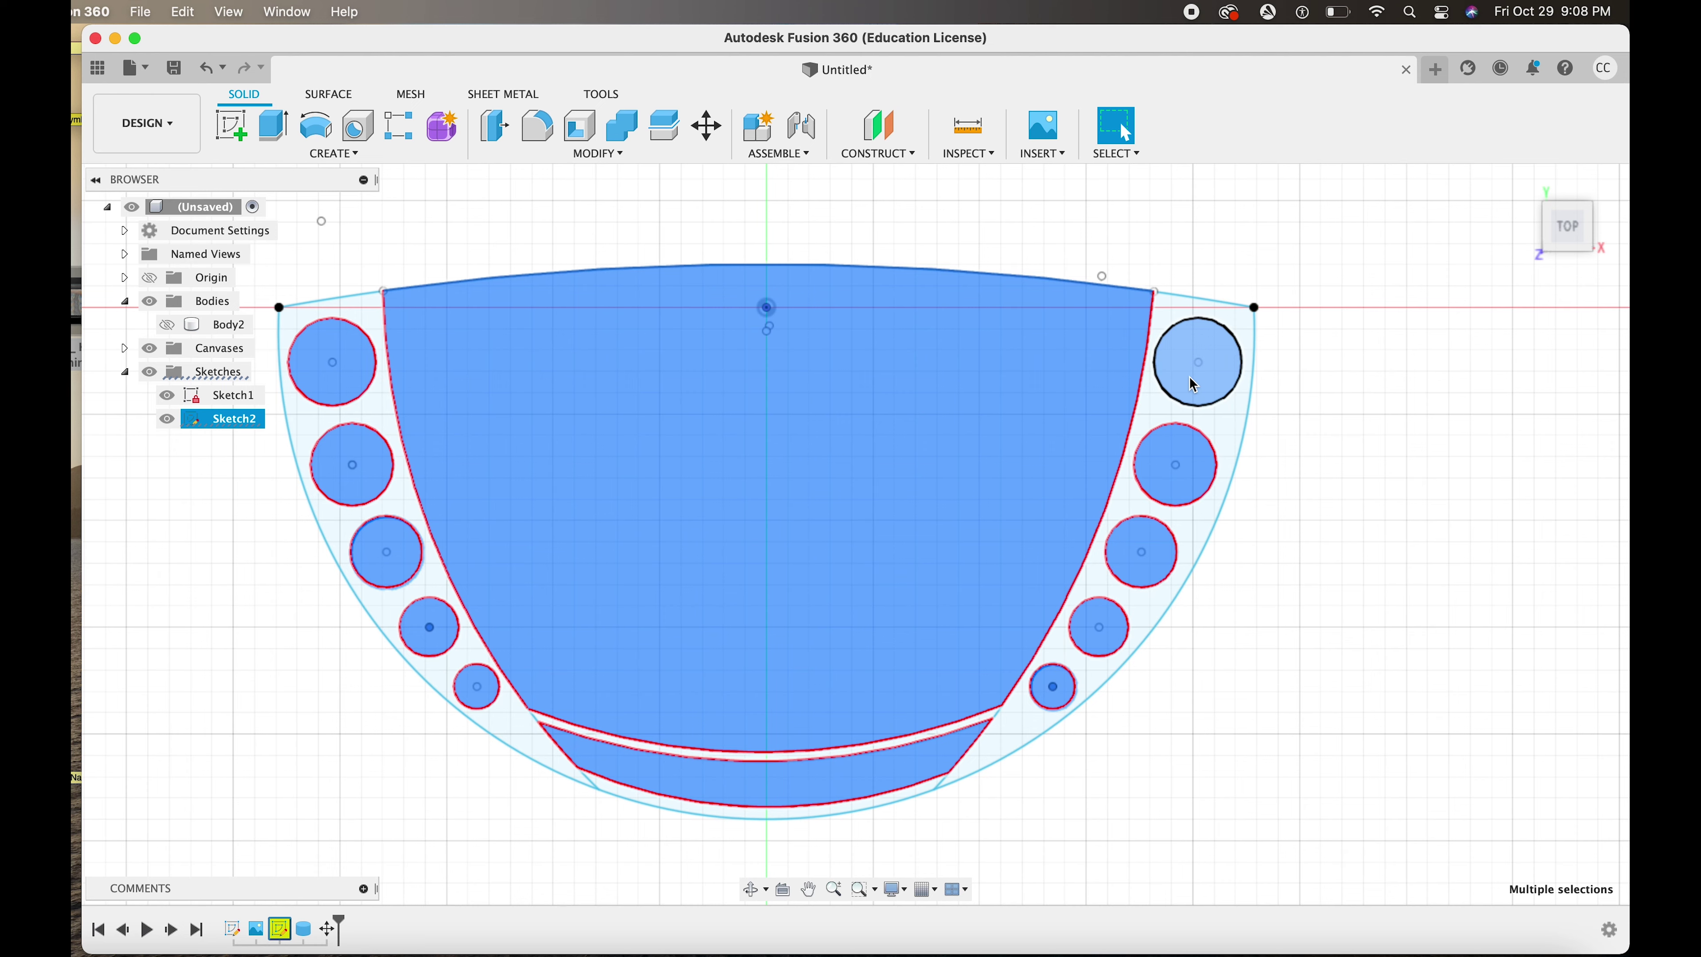
click(1193, 384)
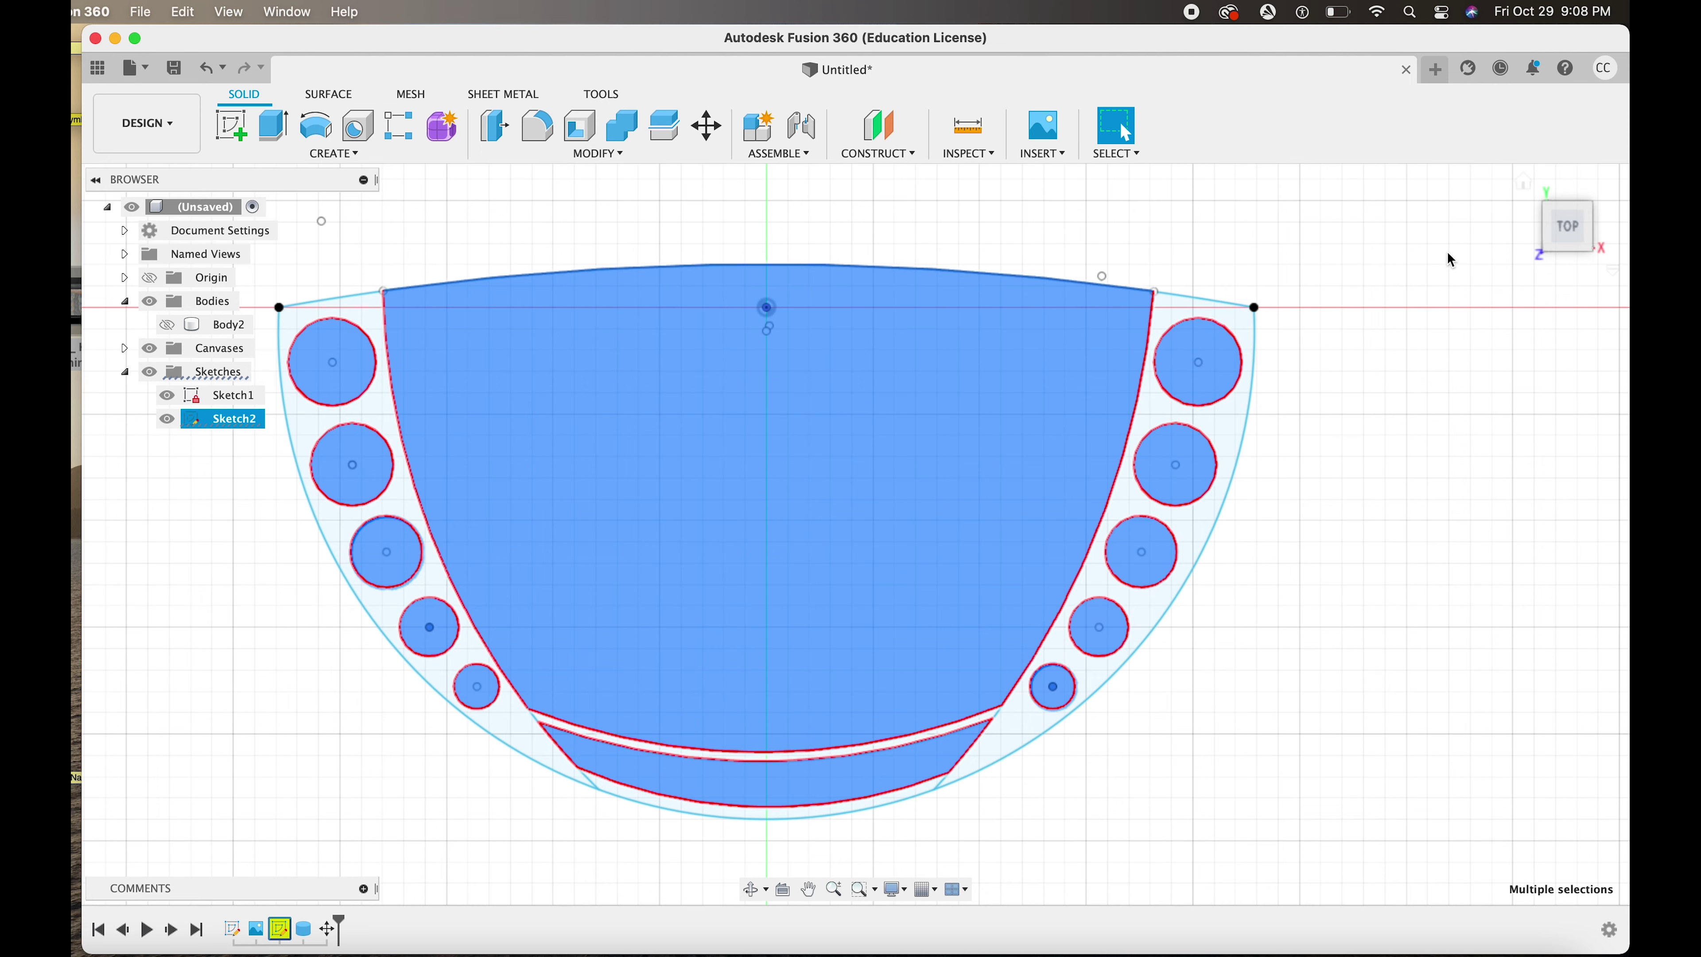
Start an extrusion of the twelve selected profiles, show the cylinder body and use its curved face as the start object
key(e)
drag(1564, 221, 1556, 196)
scroll(878, 453, down, 5)
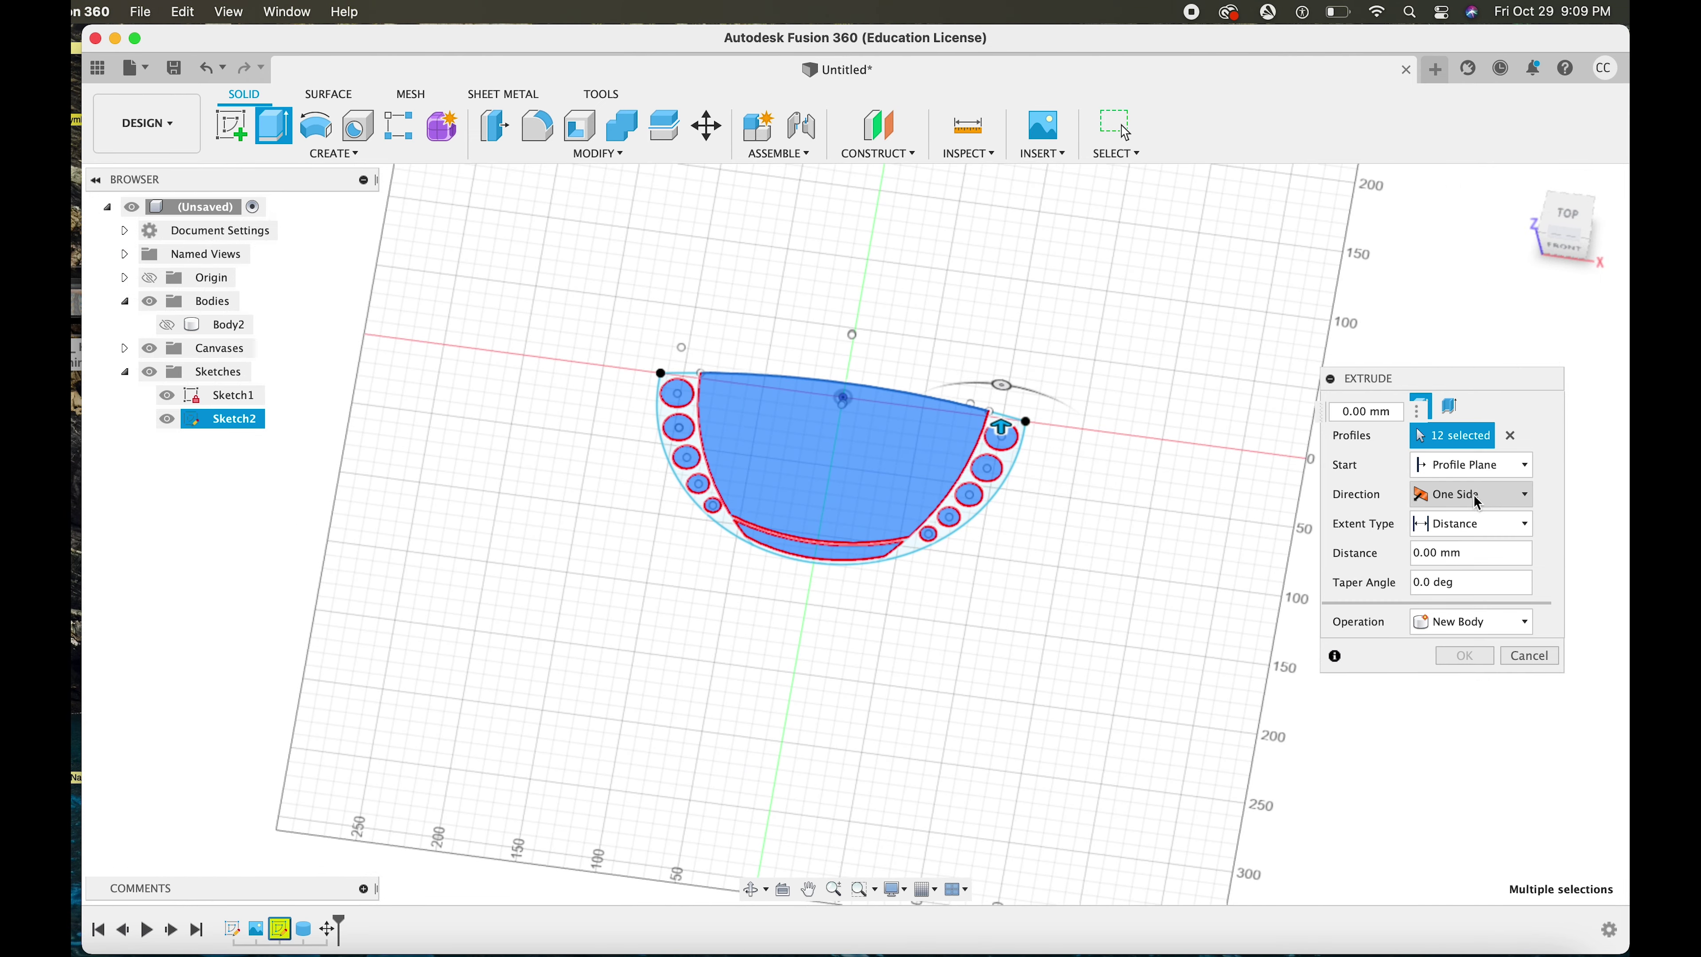
click(1474, 464)
click(1458, 540)
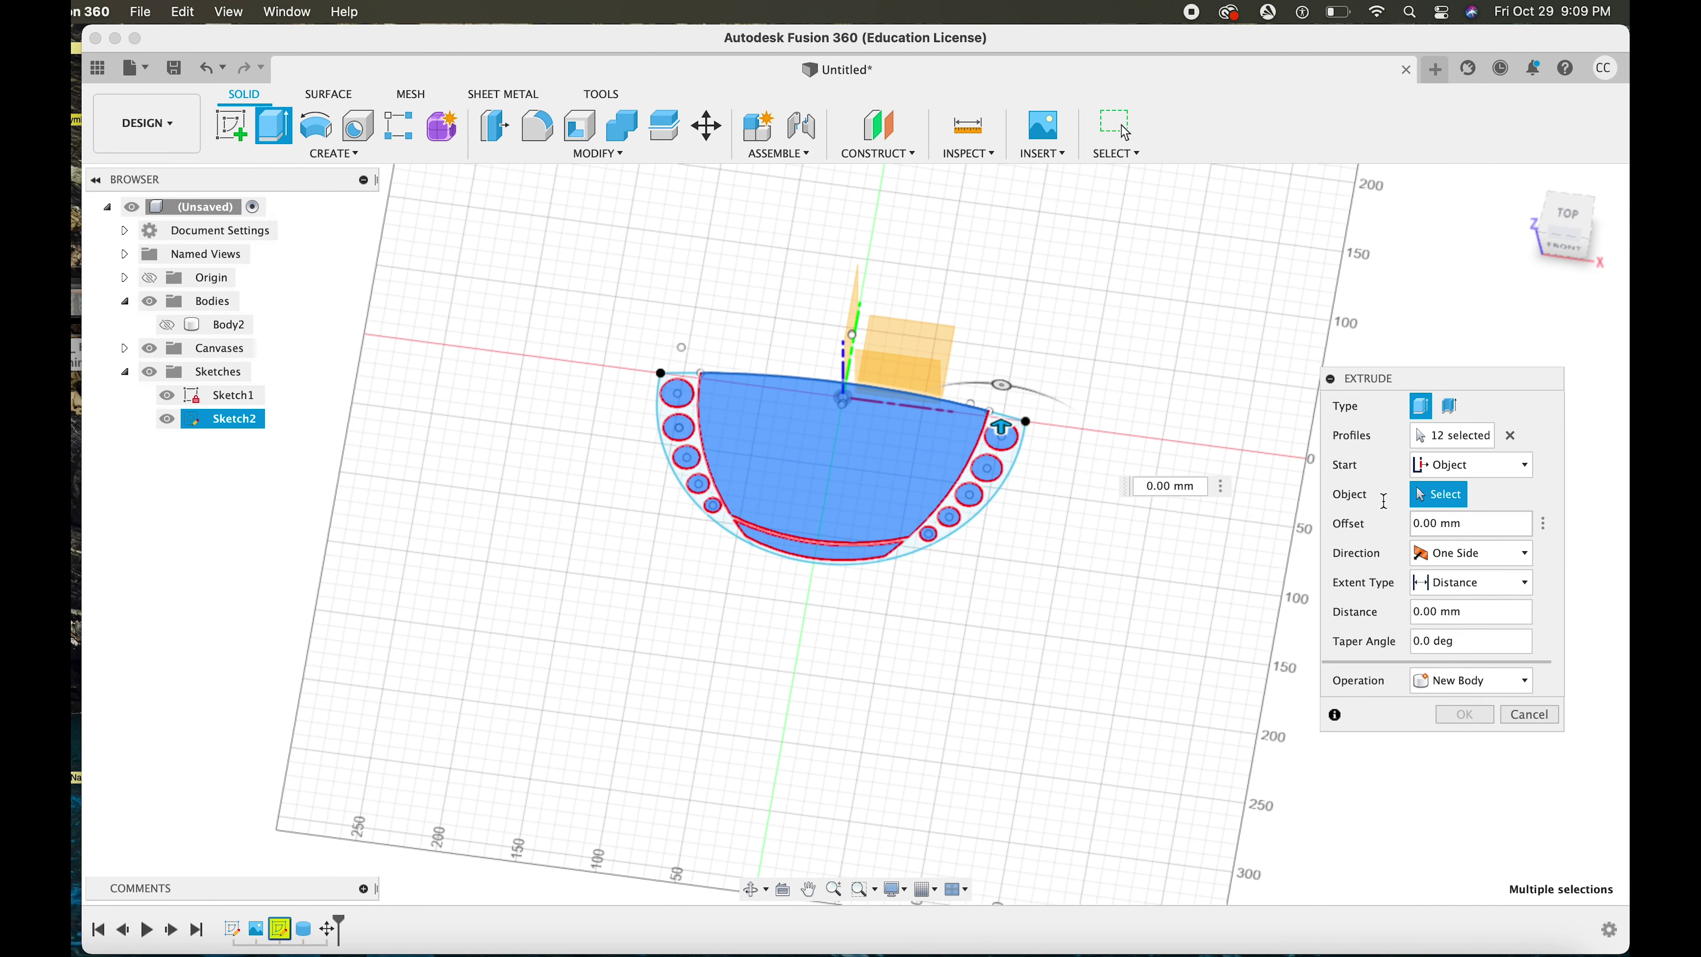
click(167, 326)
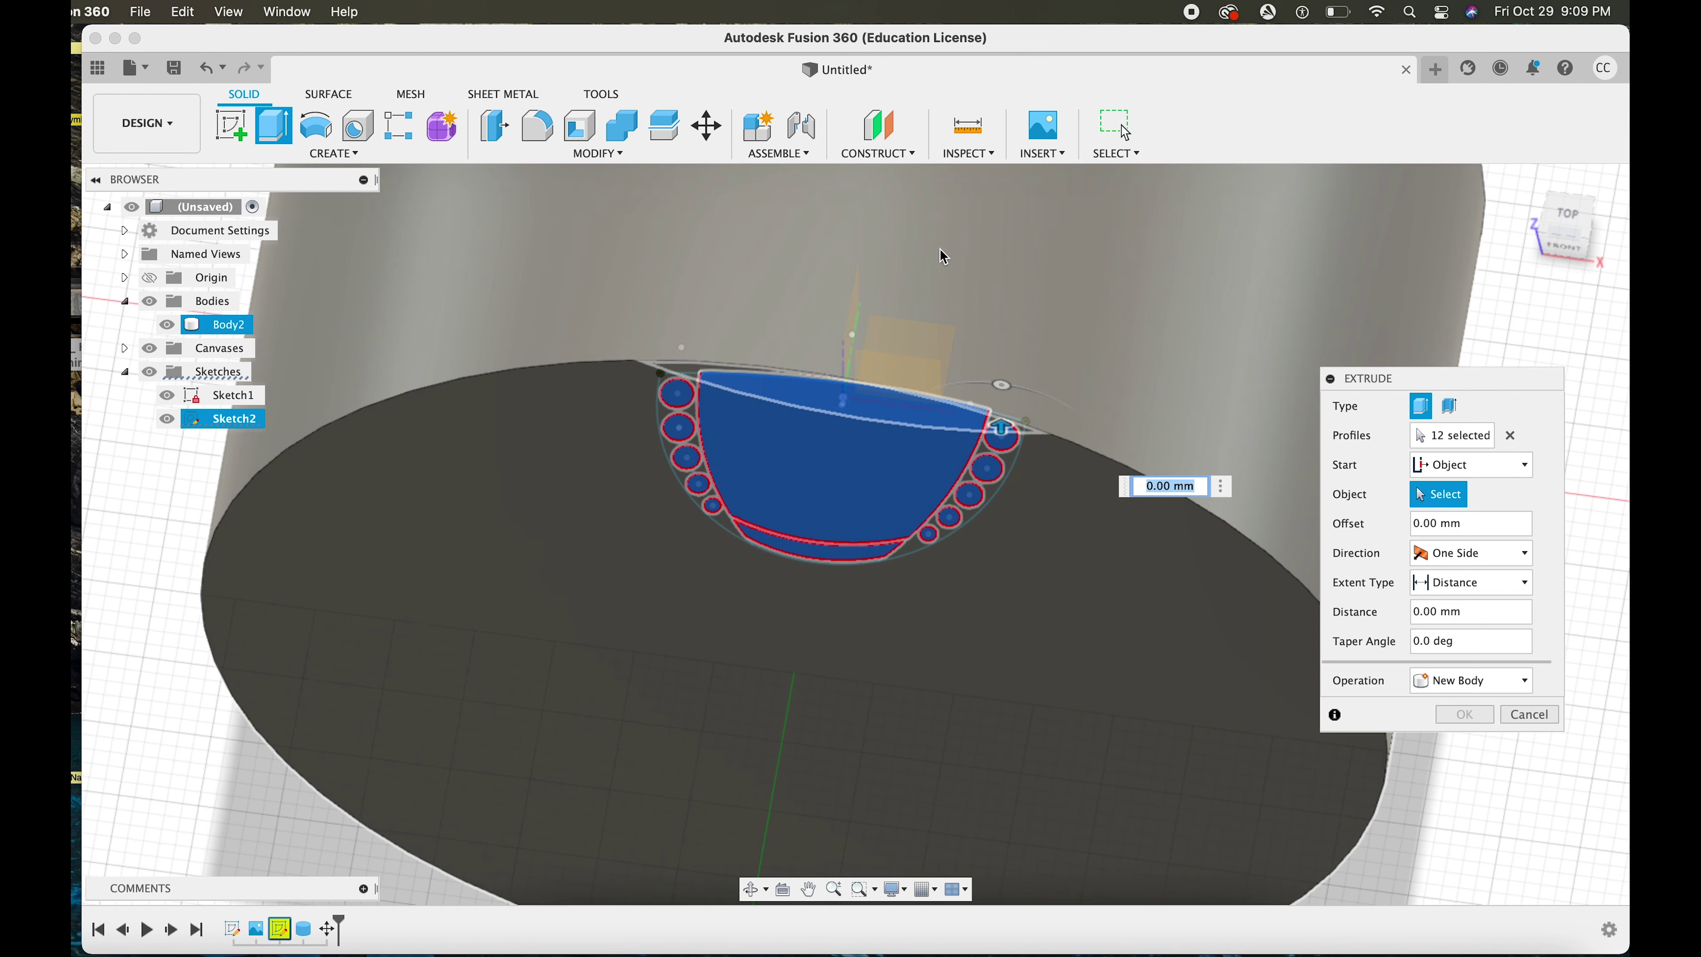
click(942, 255)
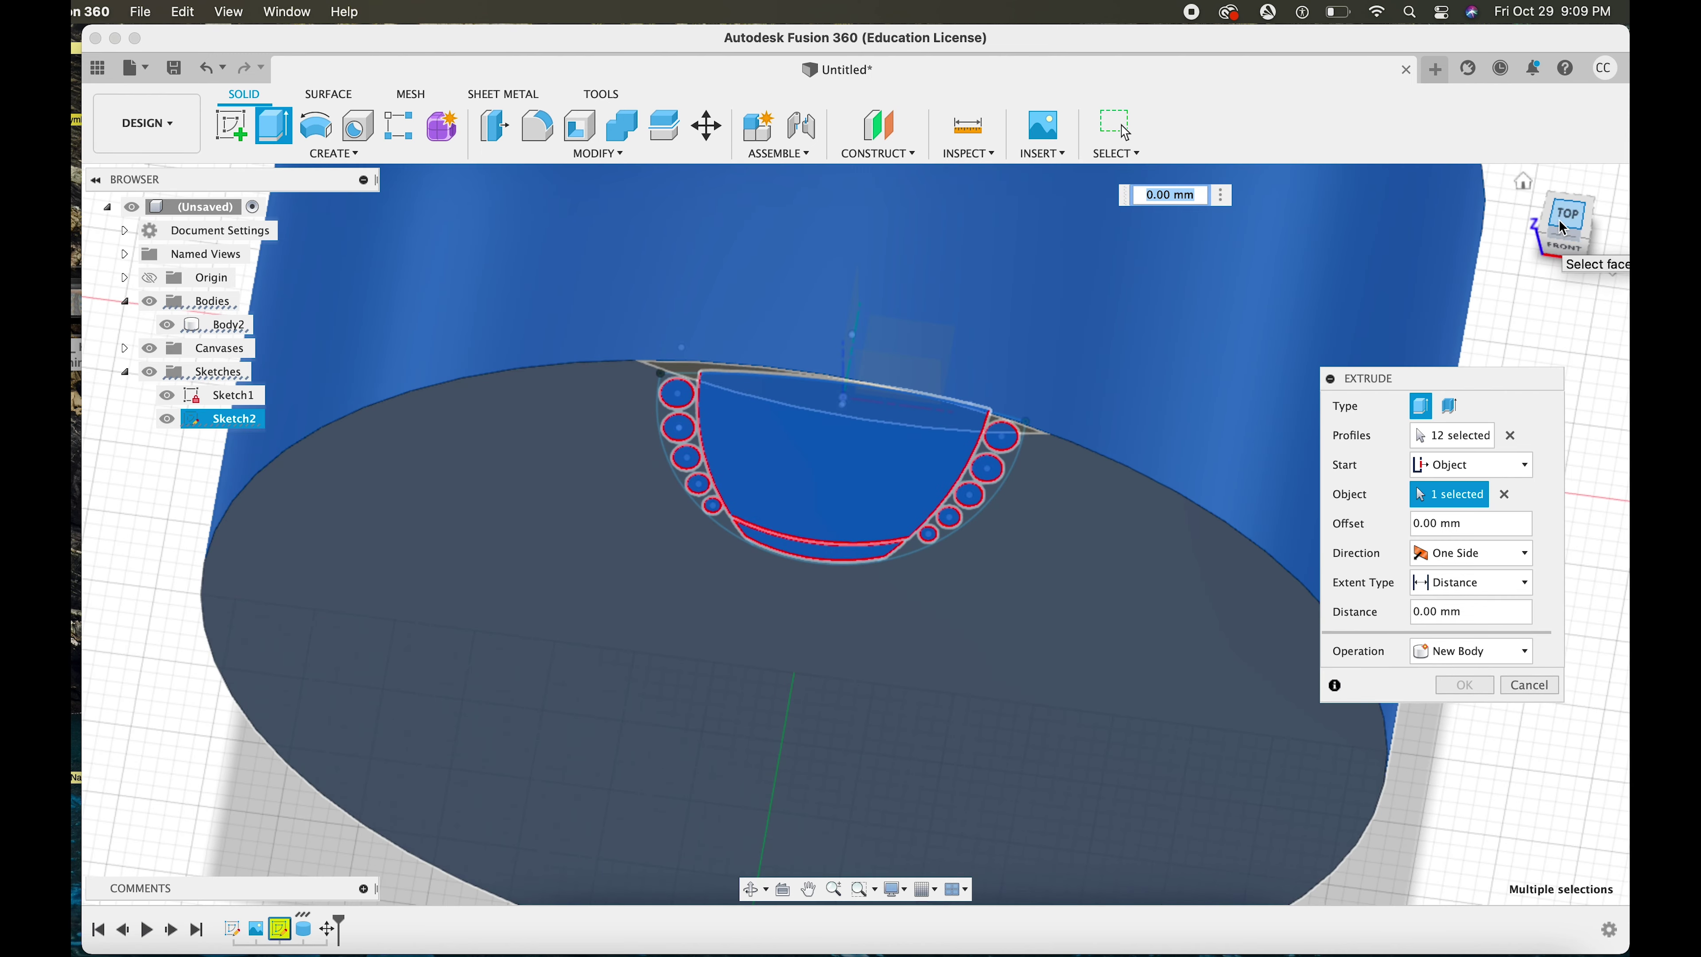
Set the extrusion distance to 6.35 mm and create the twelve profiles as new bodies
drag(1563, 218, 1544, 261)
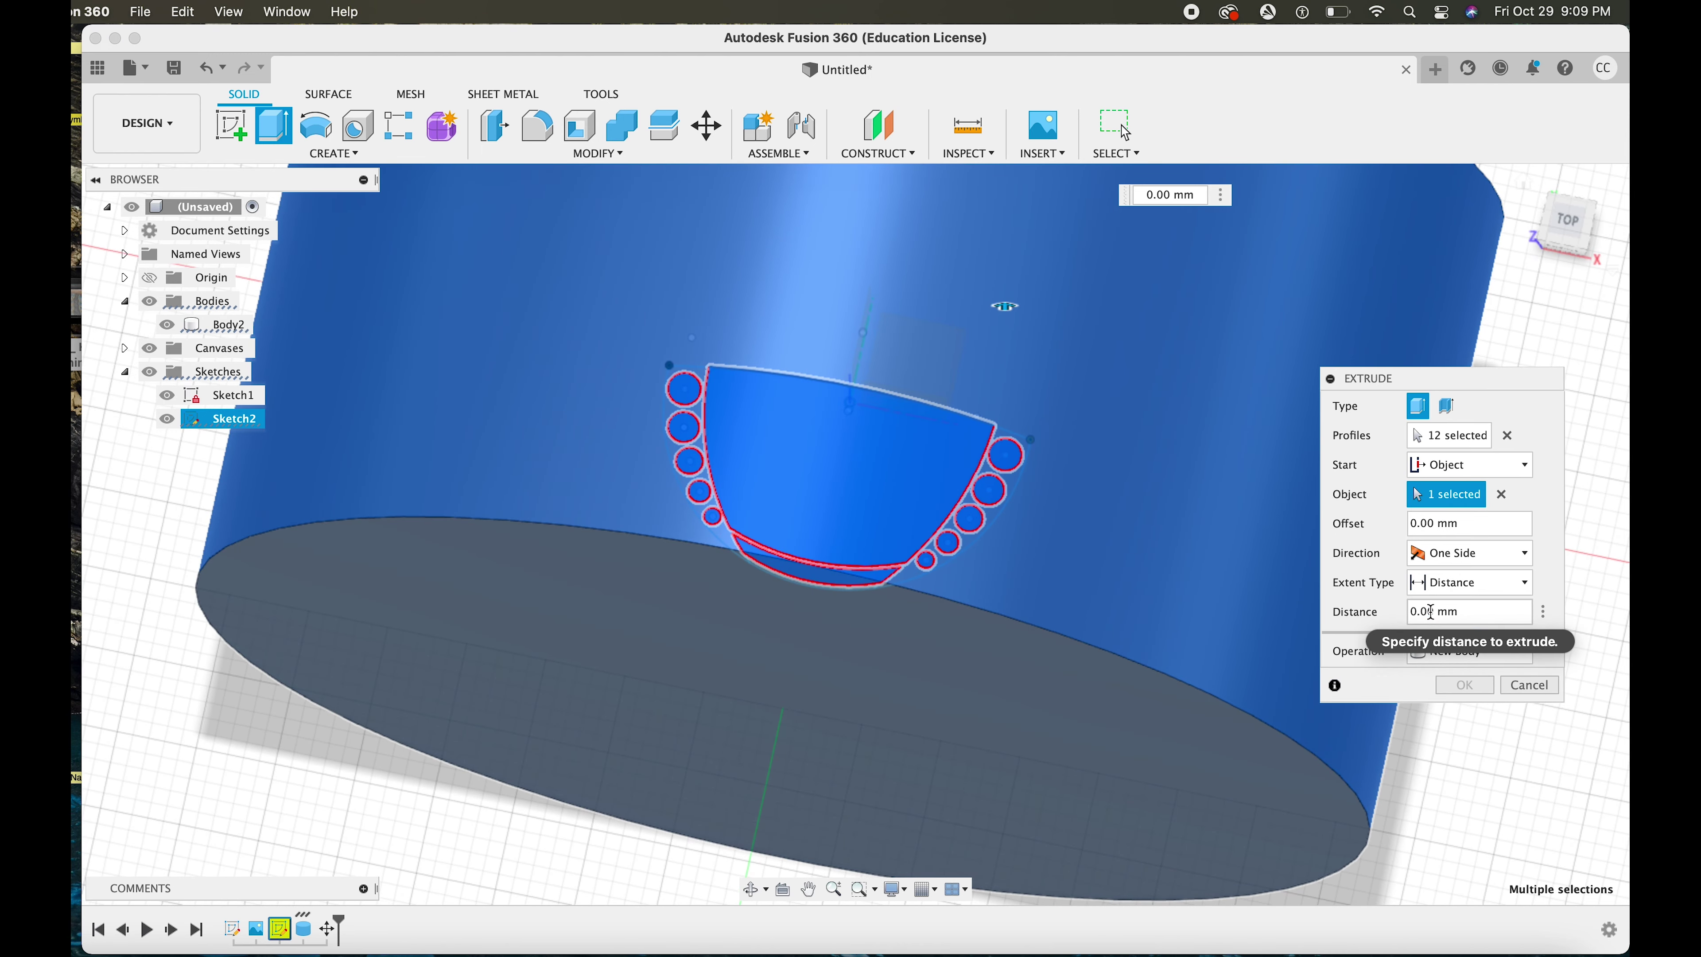
click(1430, 611)
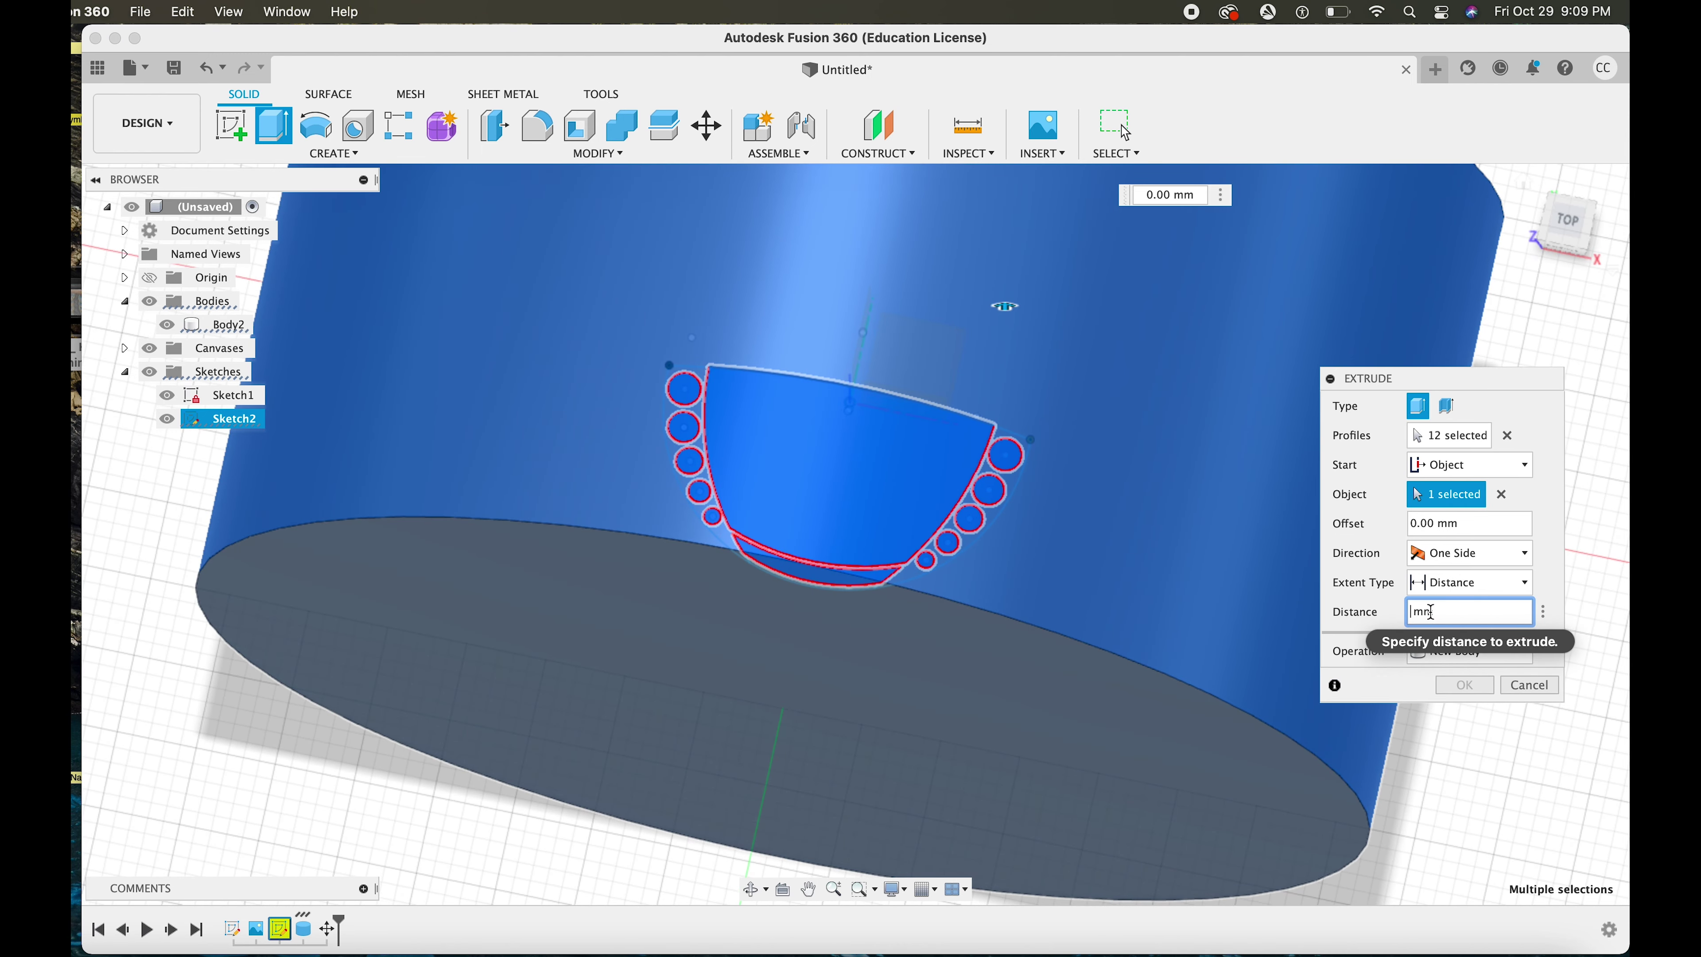
text(5)
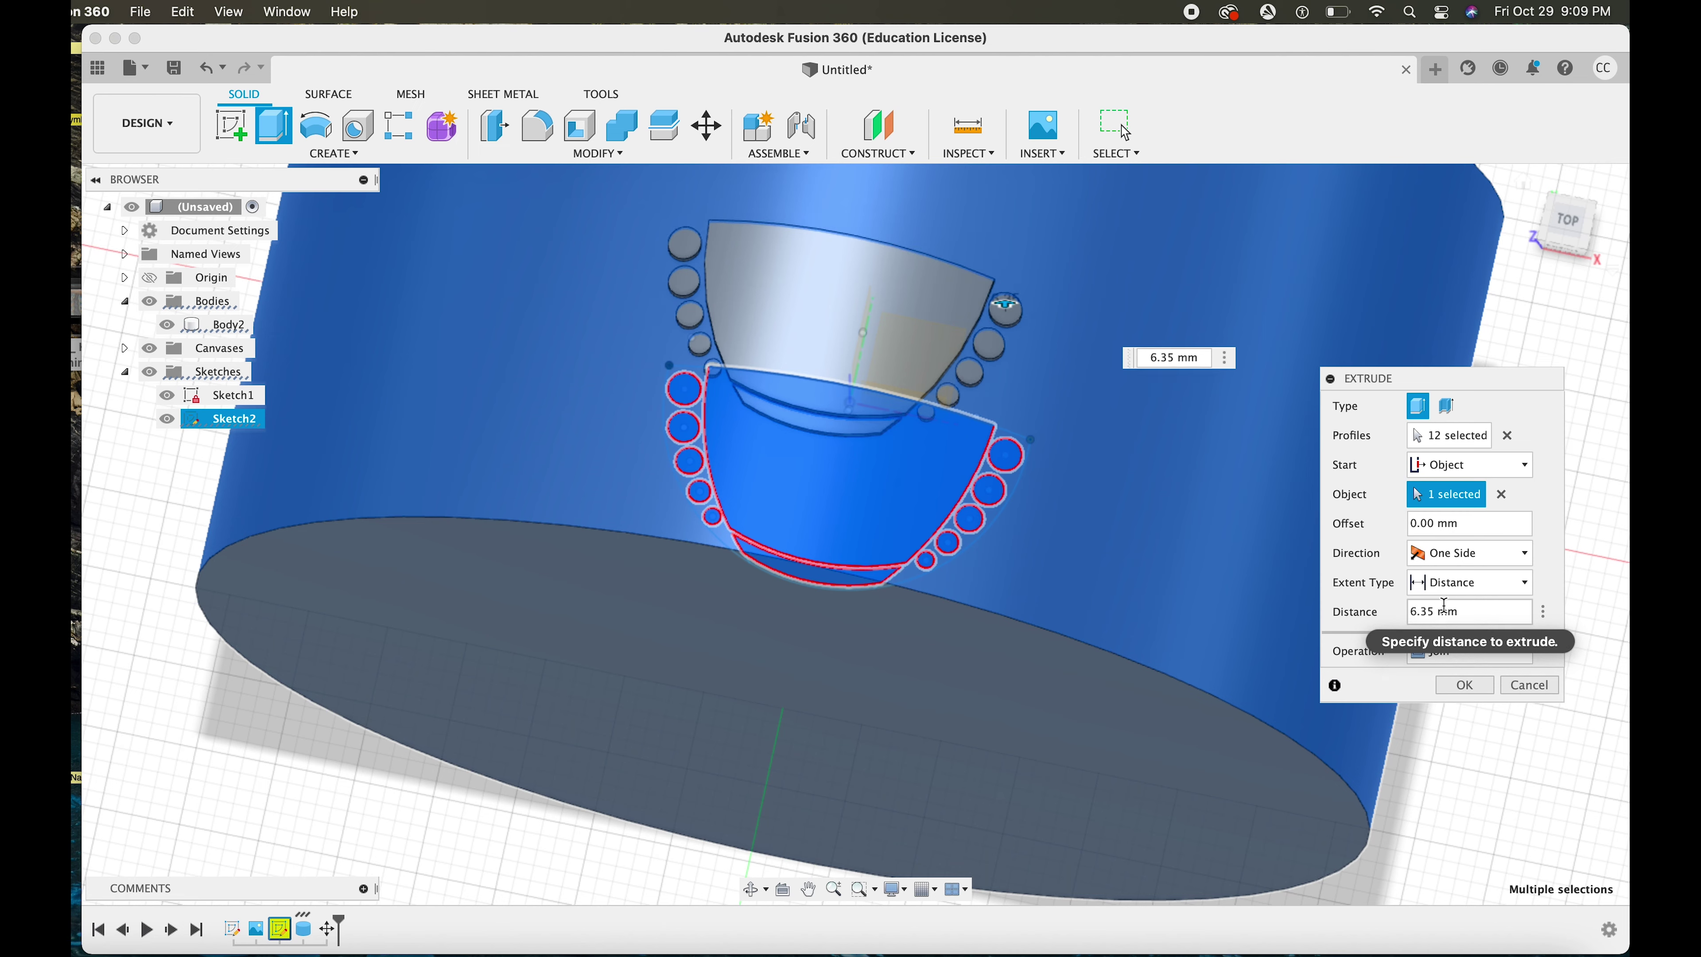
click(1467, 653)
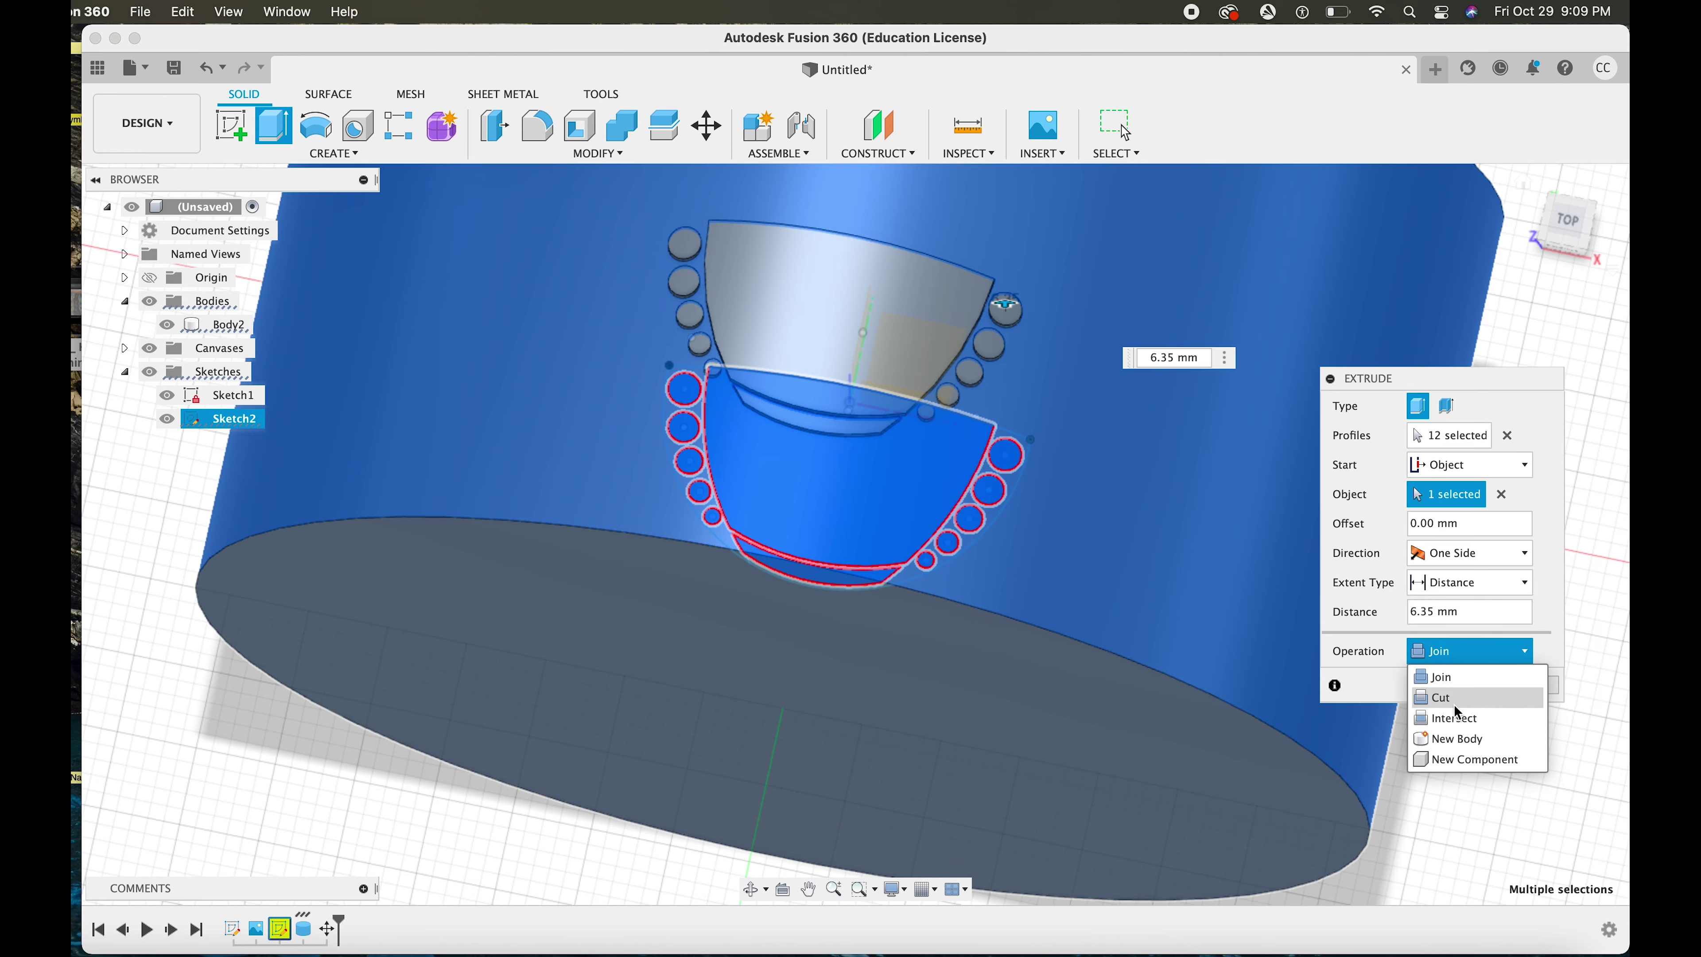
click(1462, 739)
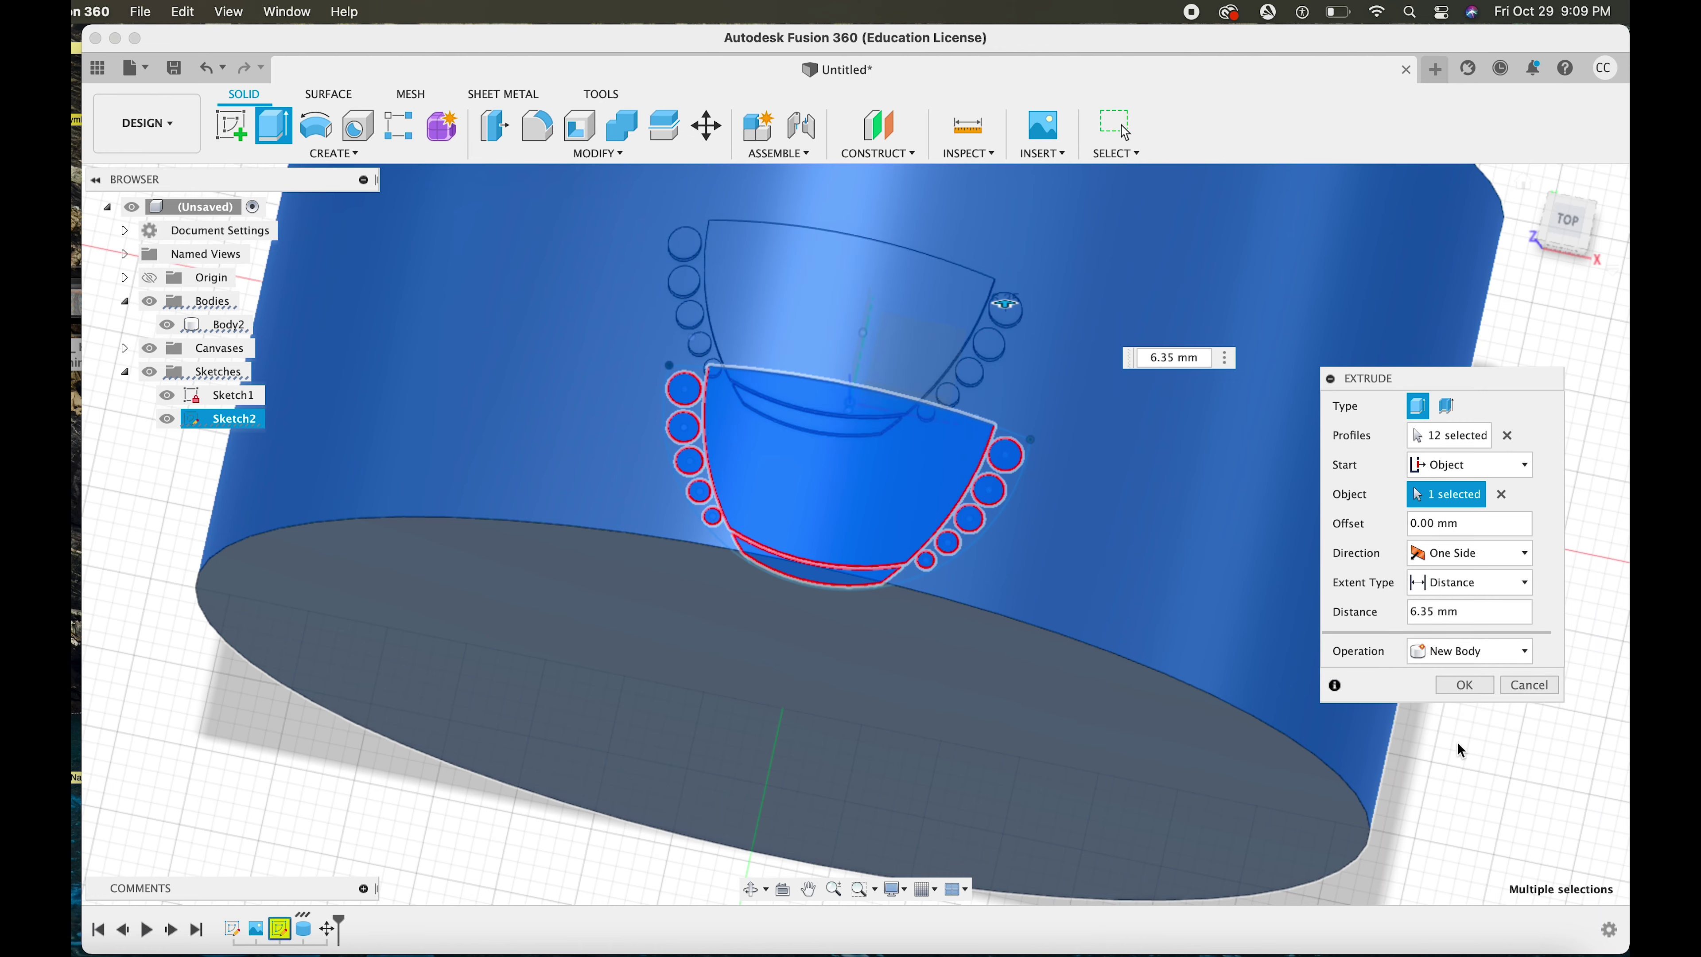
click(1463, 684)
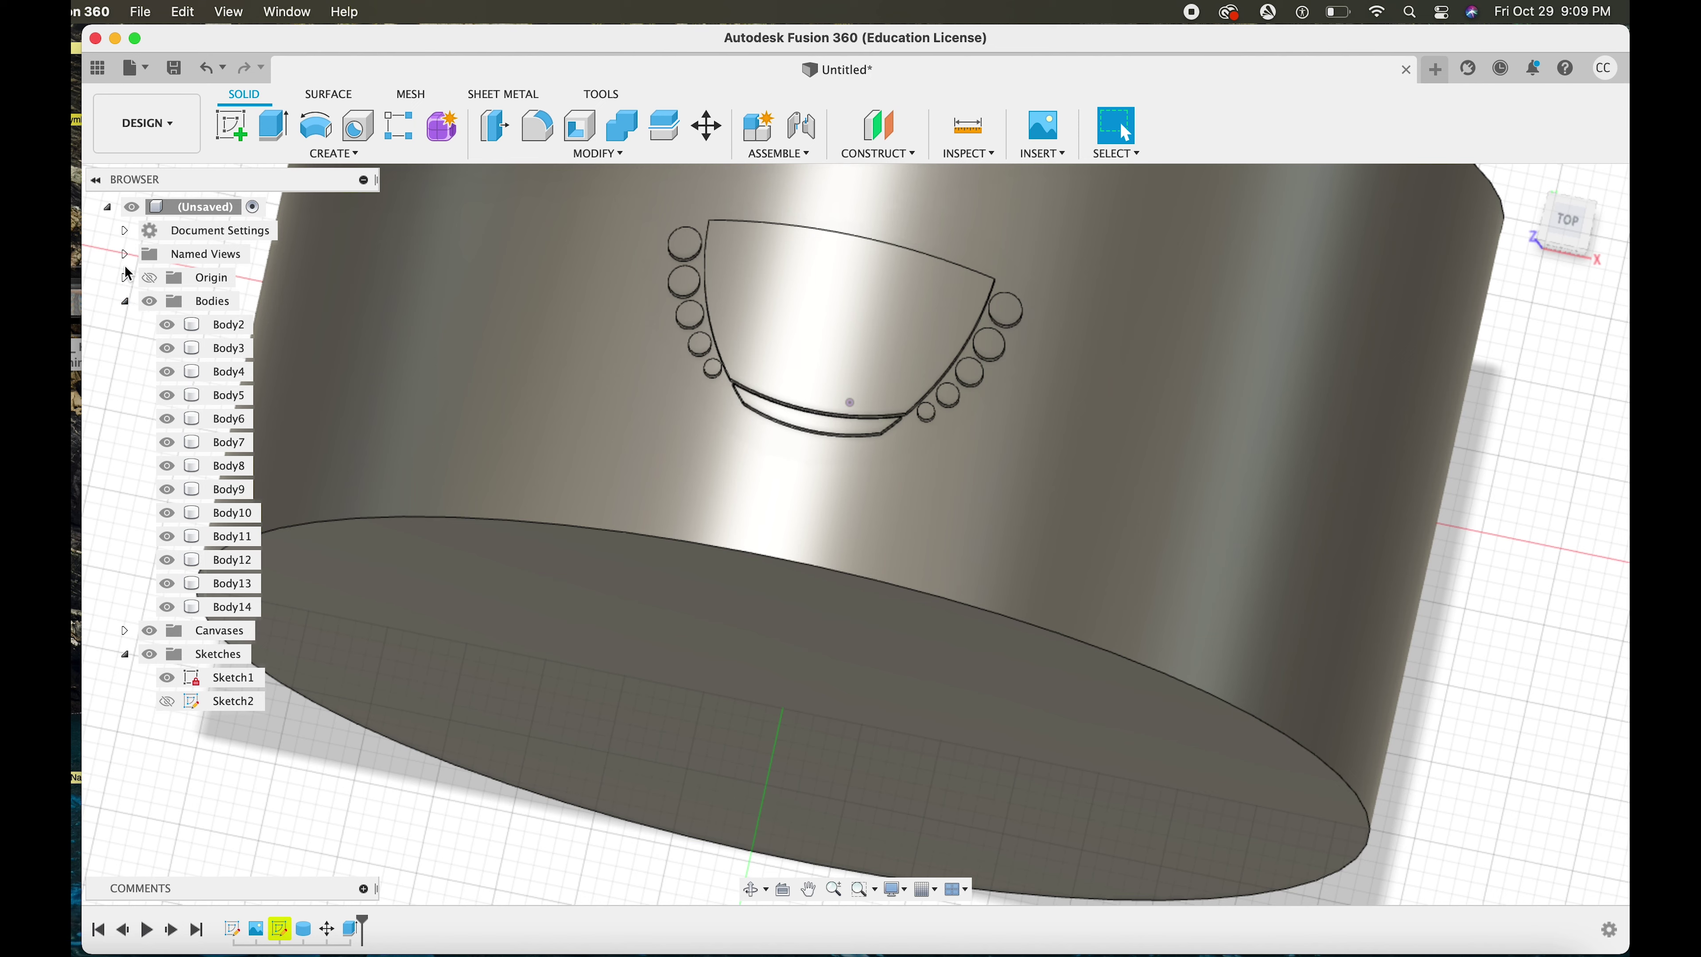
Hide all bodies and show the neckplate sketch, Sketch2, again
click(151, 307)
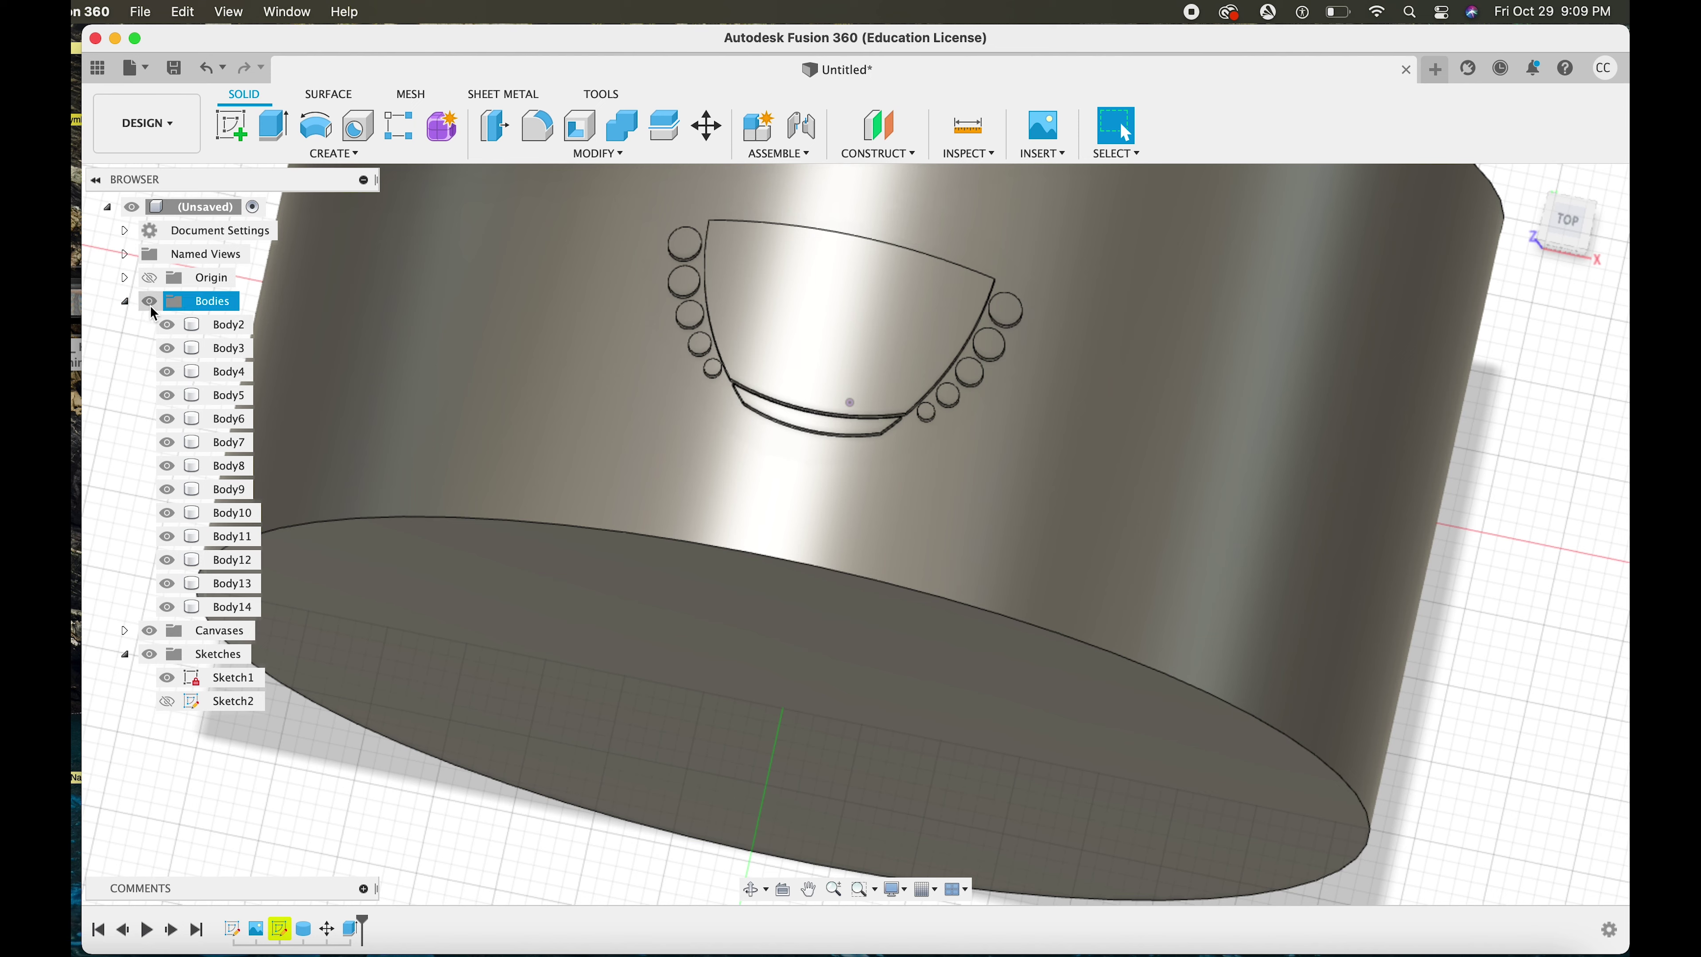
click(149, 302)
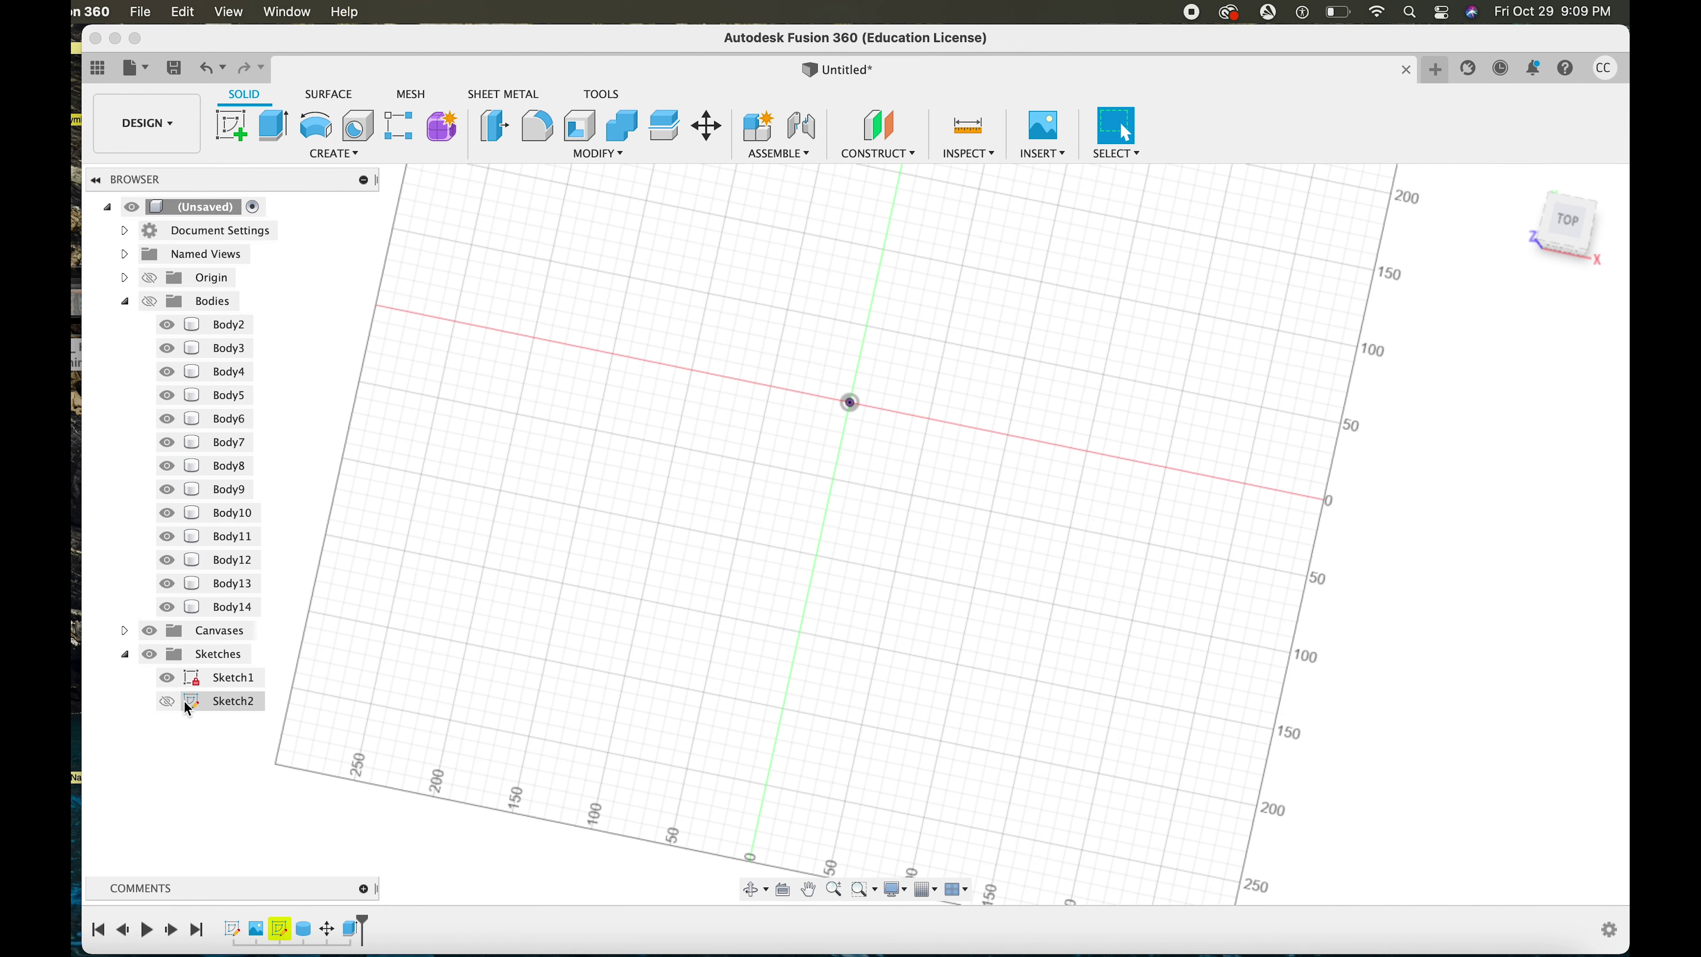
click(167, 701)
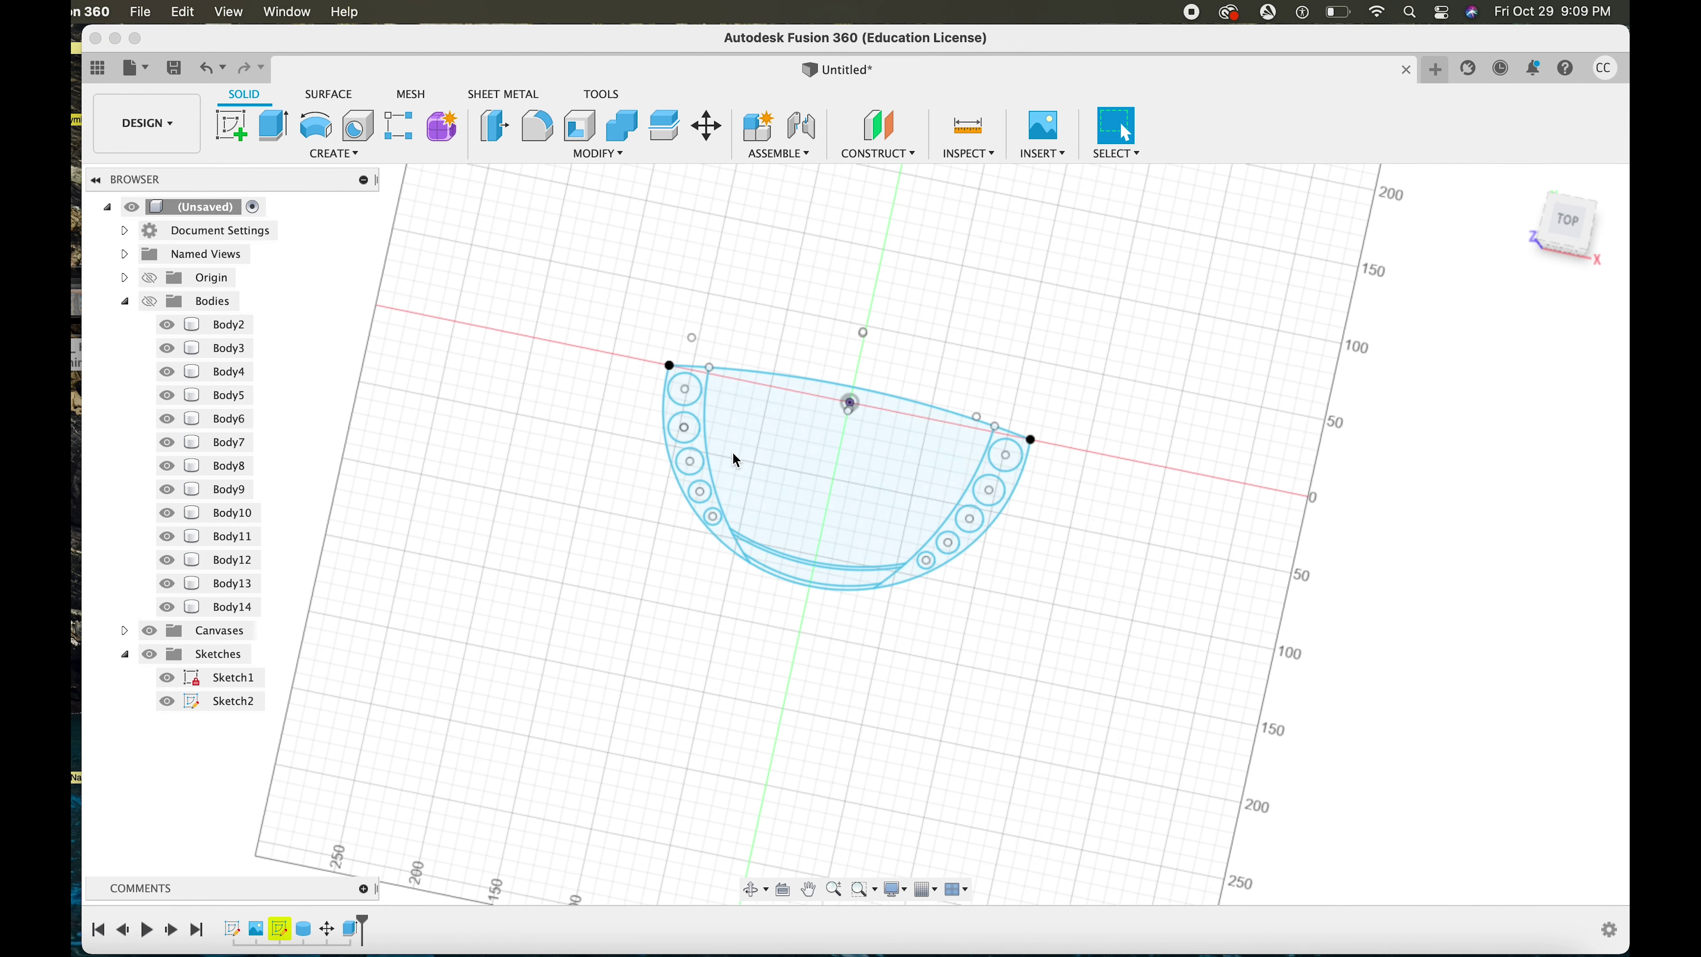
Select the four frame profiles: both side bands around the gem circles, the outer bottom rim and the thin strip below the center
click(701, 416)
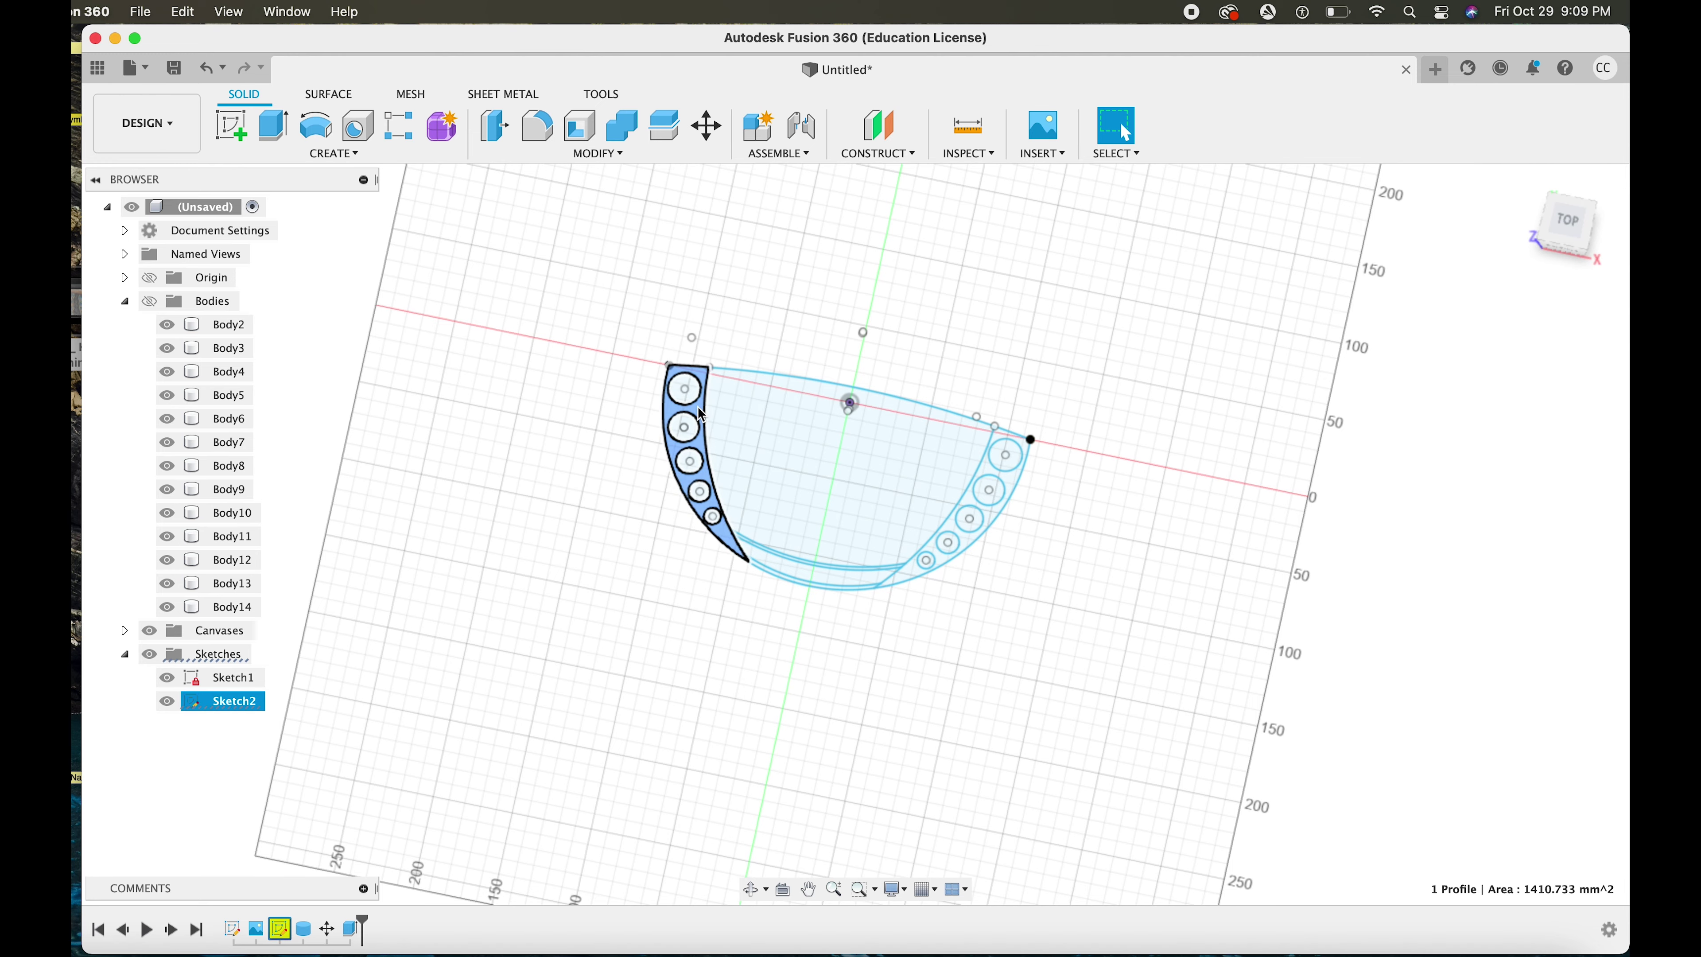
scroll(794, 569, up, 3)
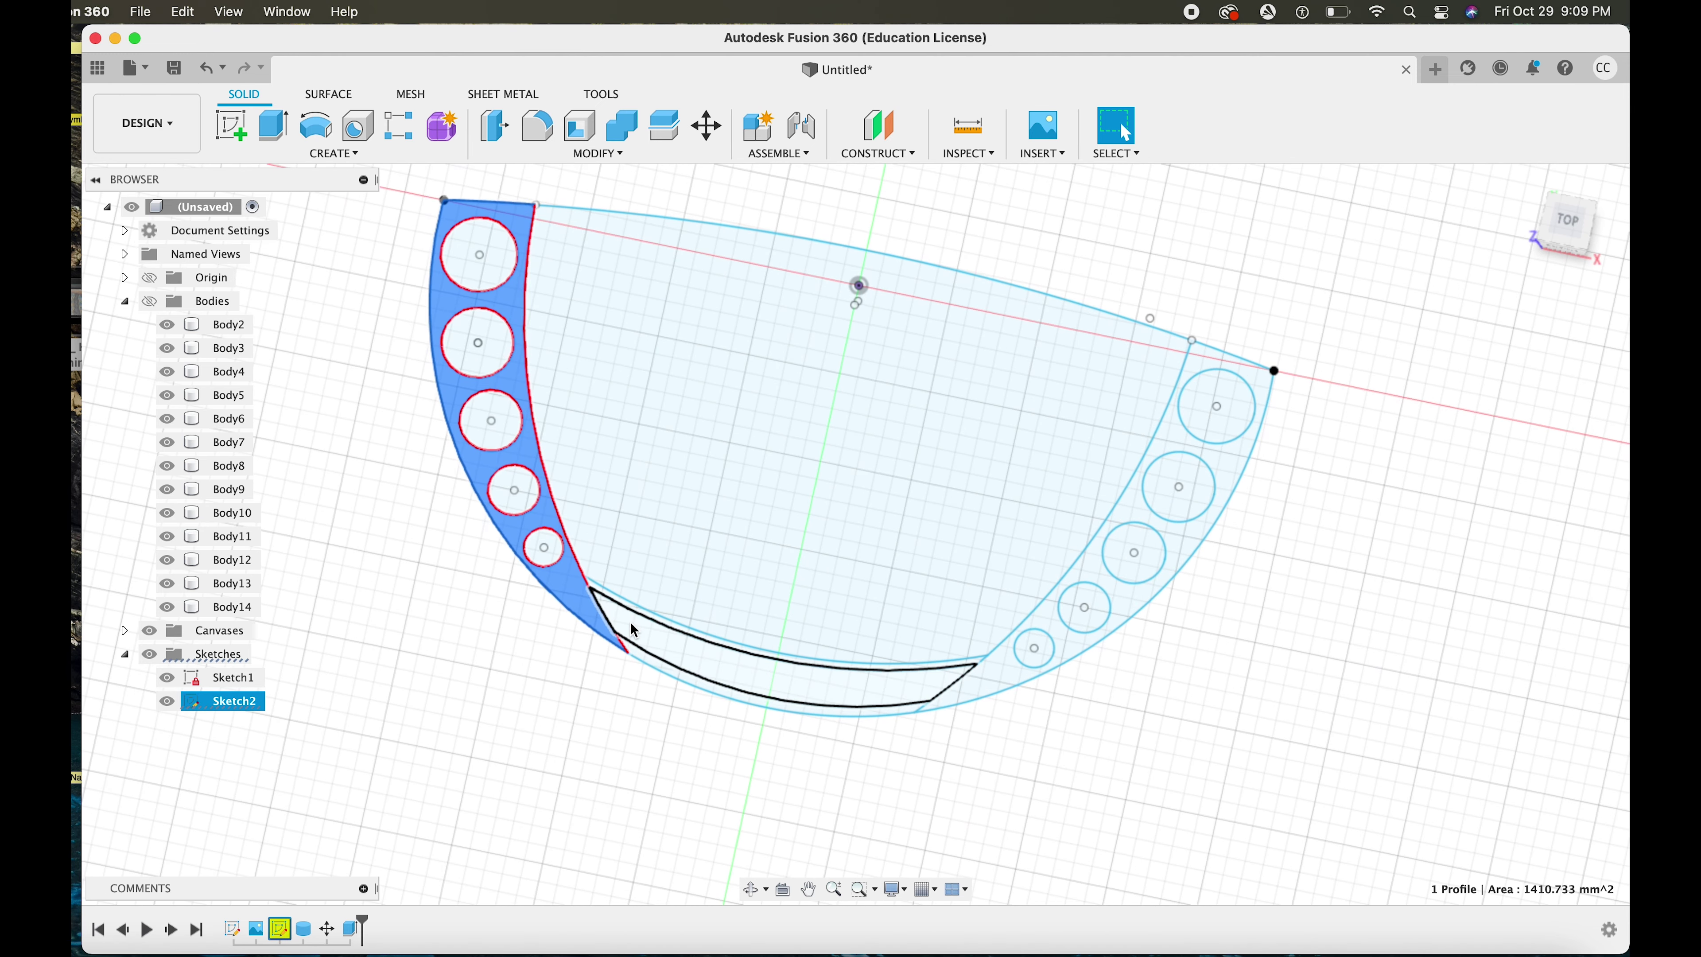
scroll(631, 623, up, 5)
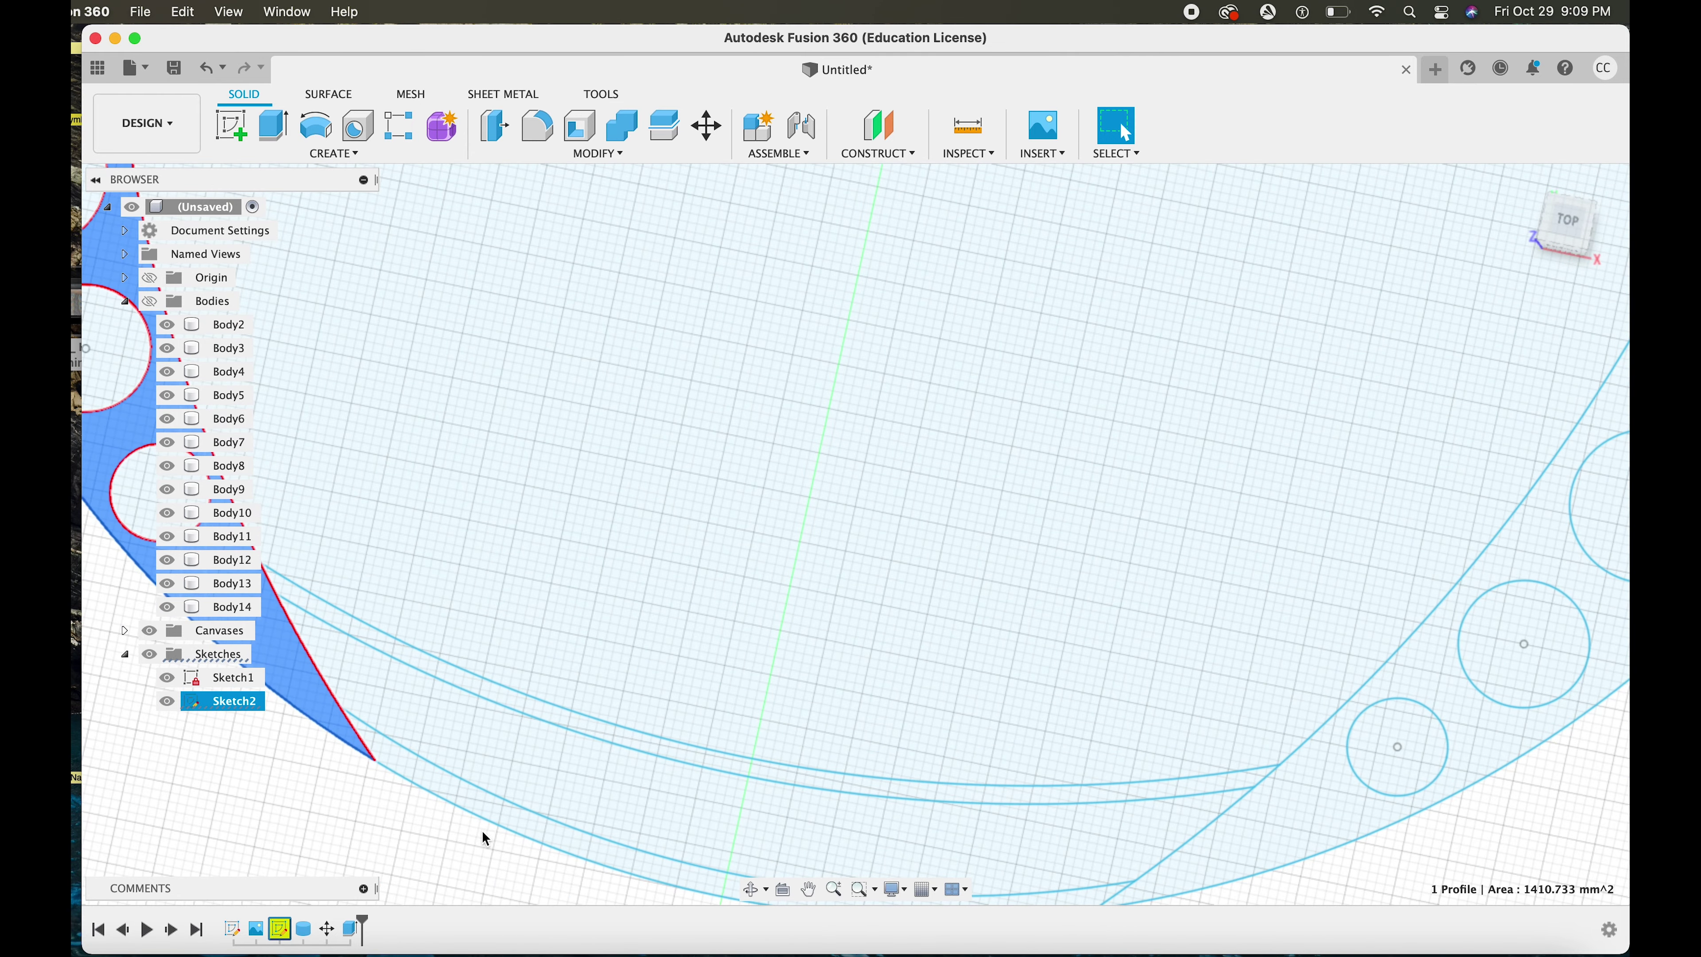
click(480, 770)
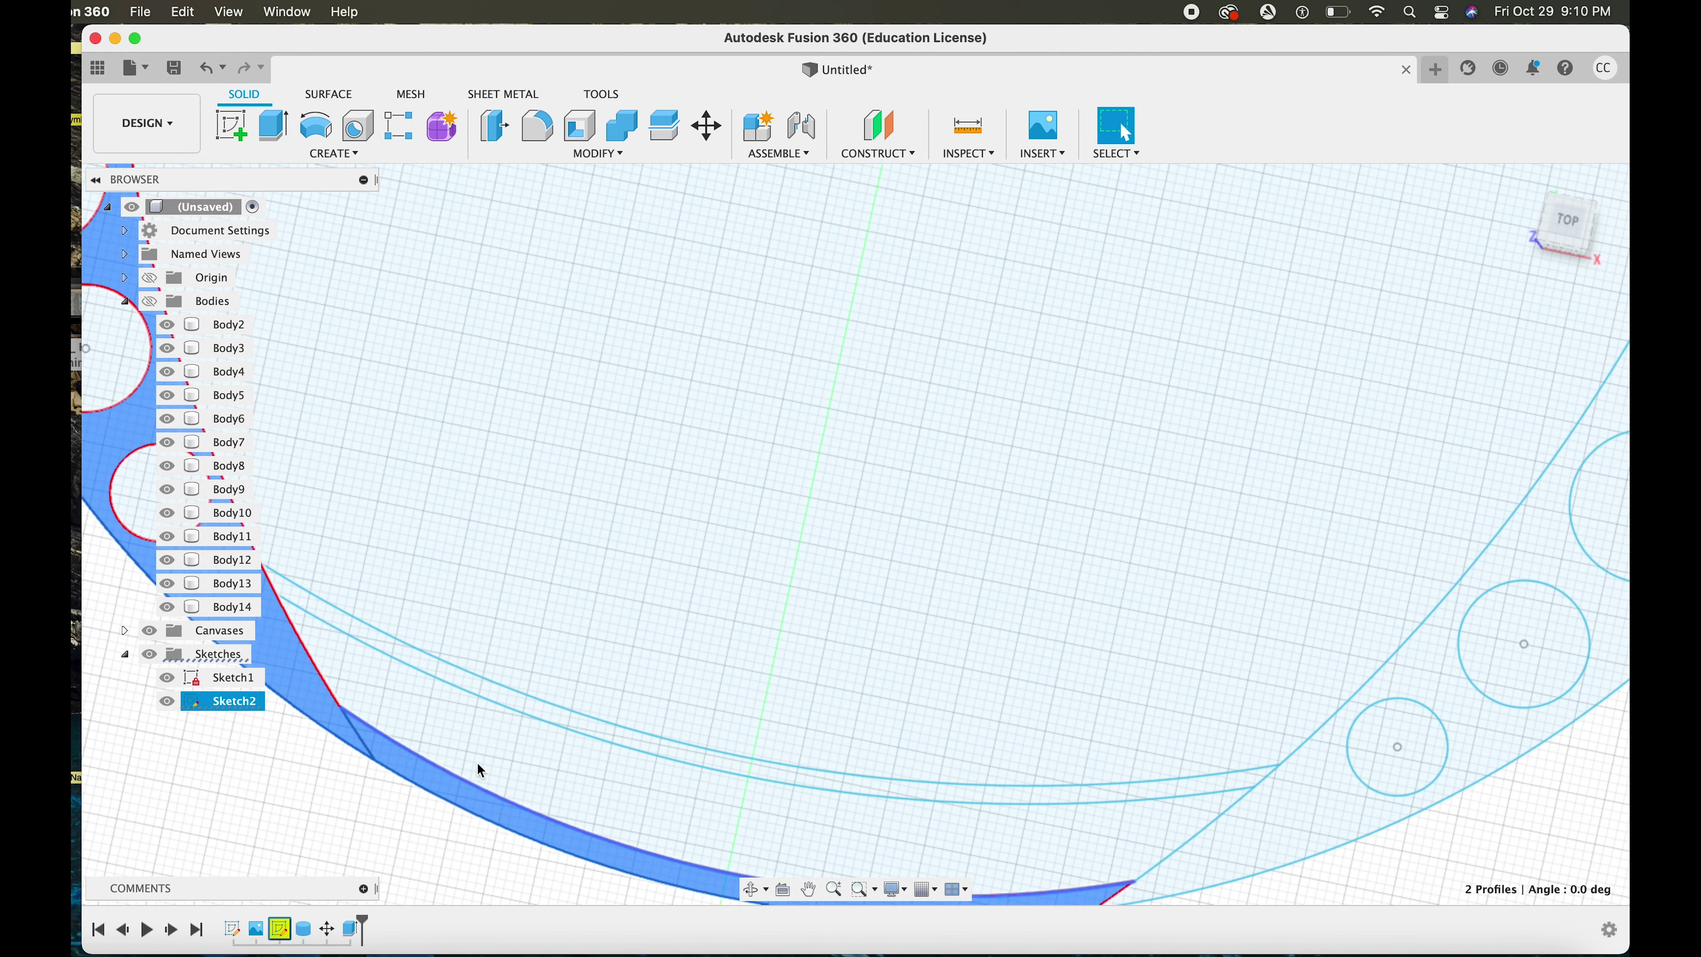
click(448, 672)
scroll(1130, 610, down, 8)
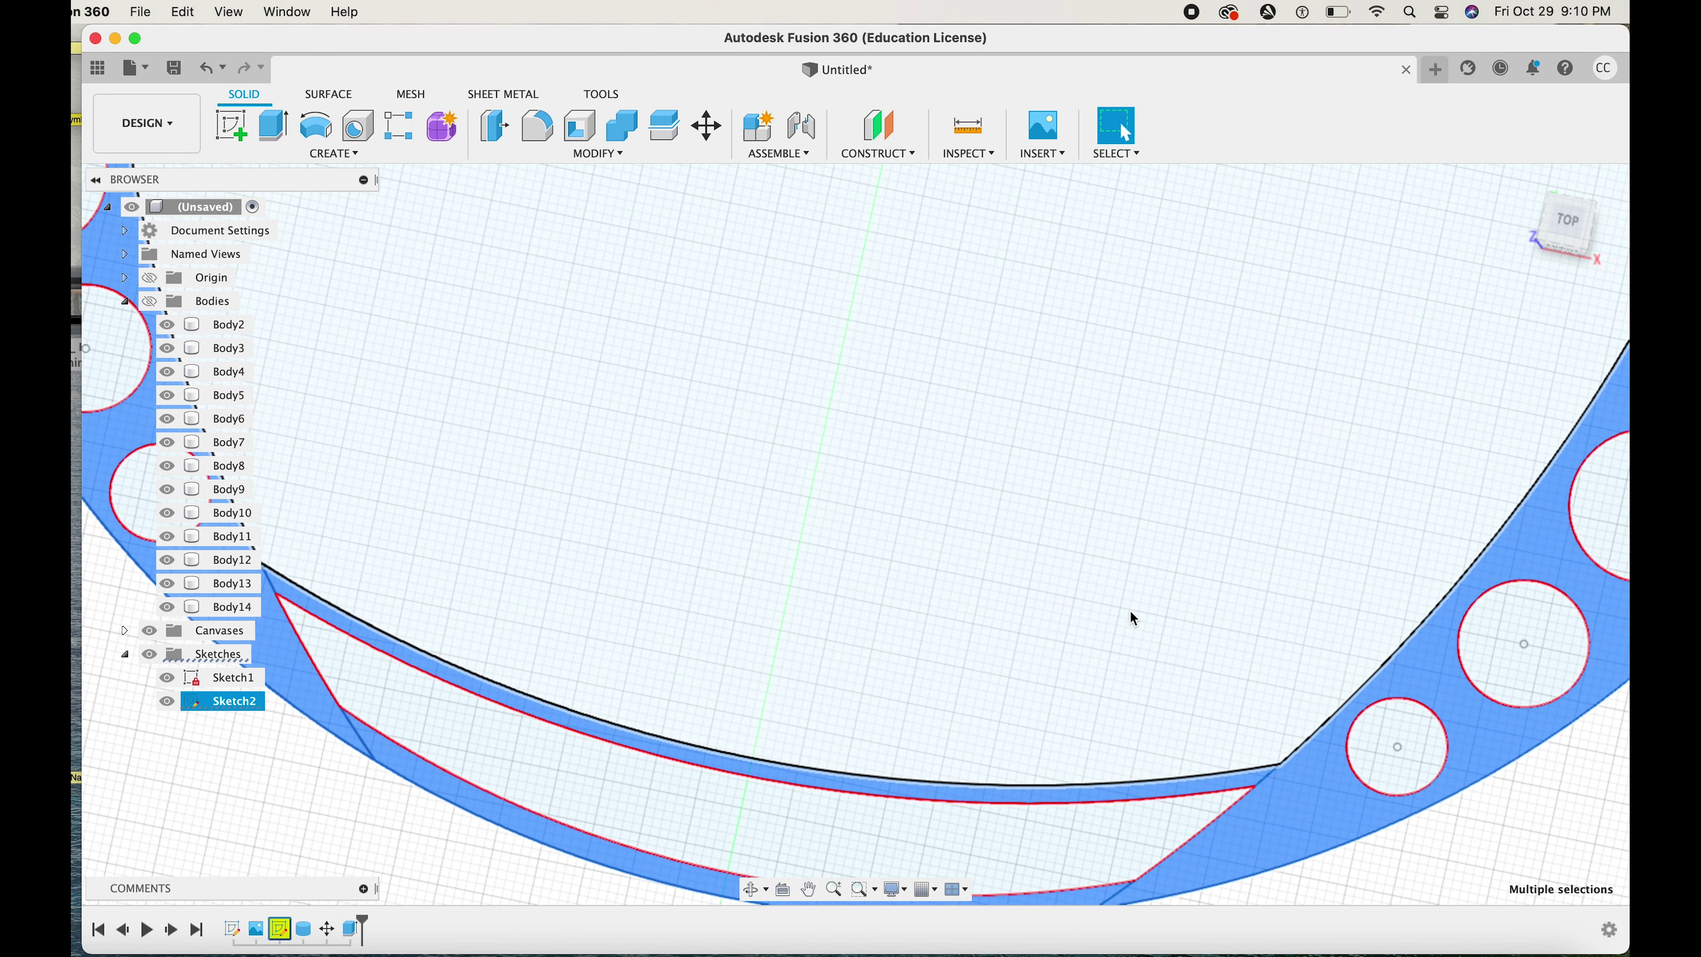
scroll(1156, 551, up, 3)
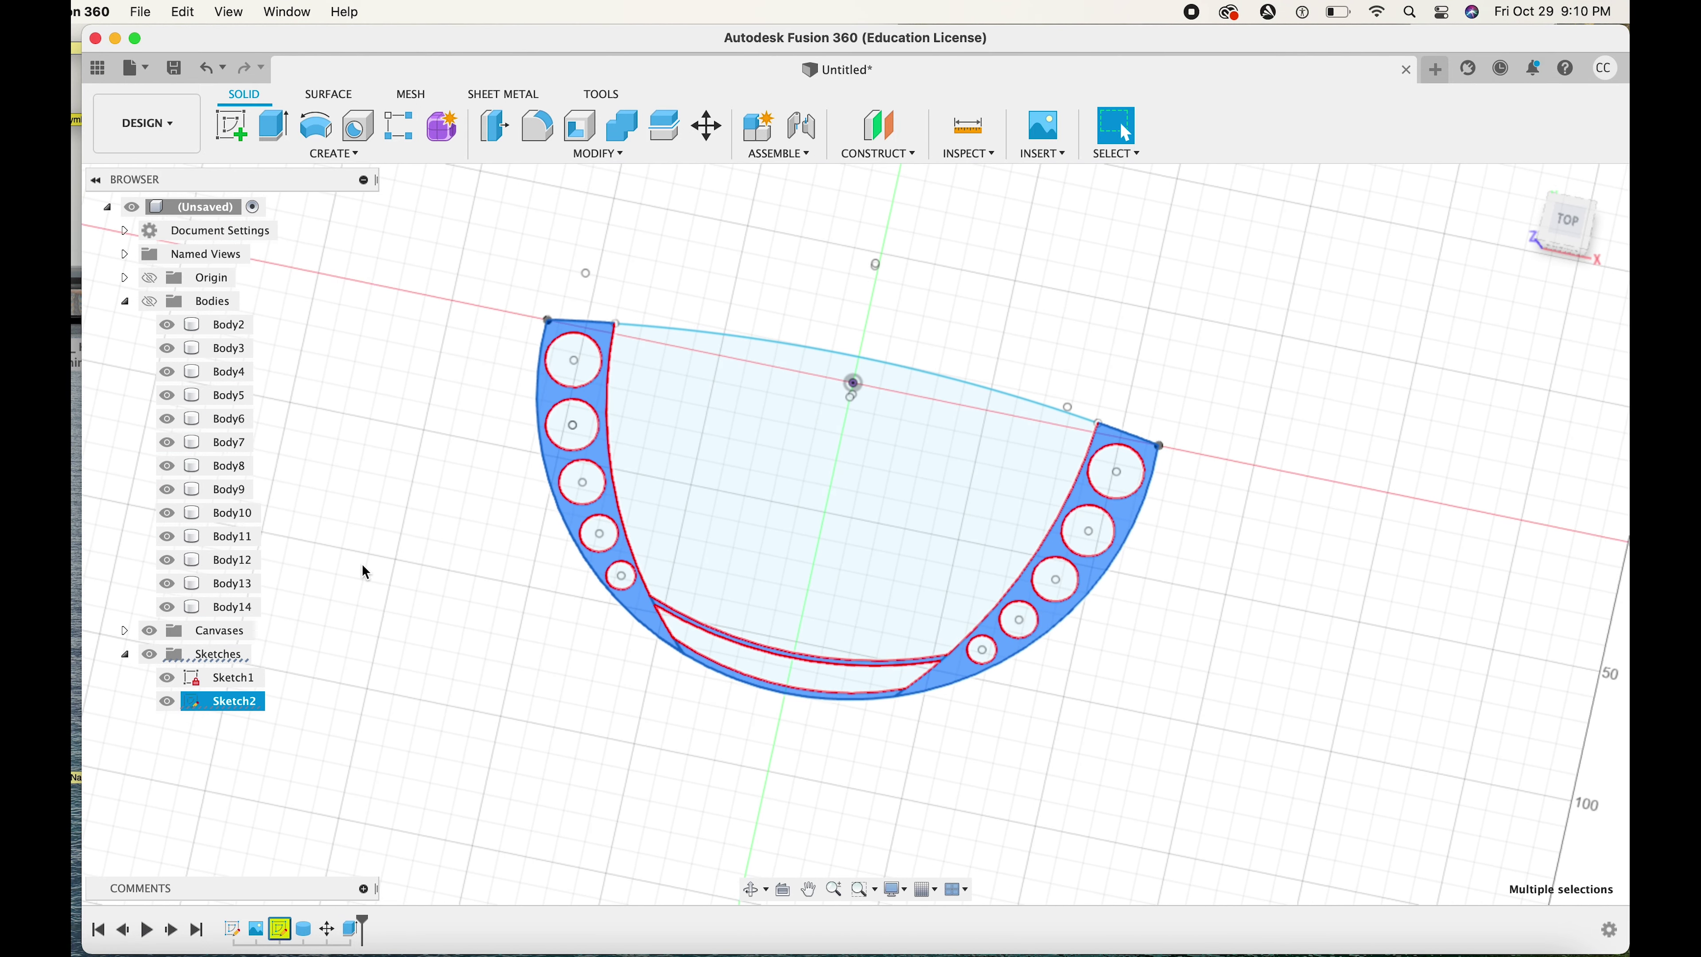
Show the bodies again and extrude the four frame profiles 10 mm from the cylinder's curved face as a new body
click(150, 302)
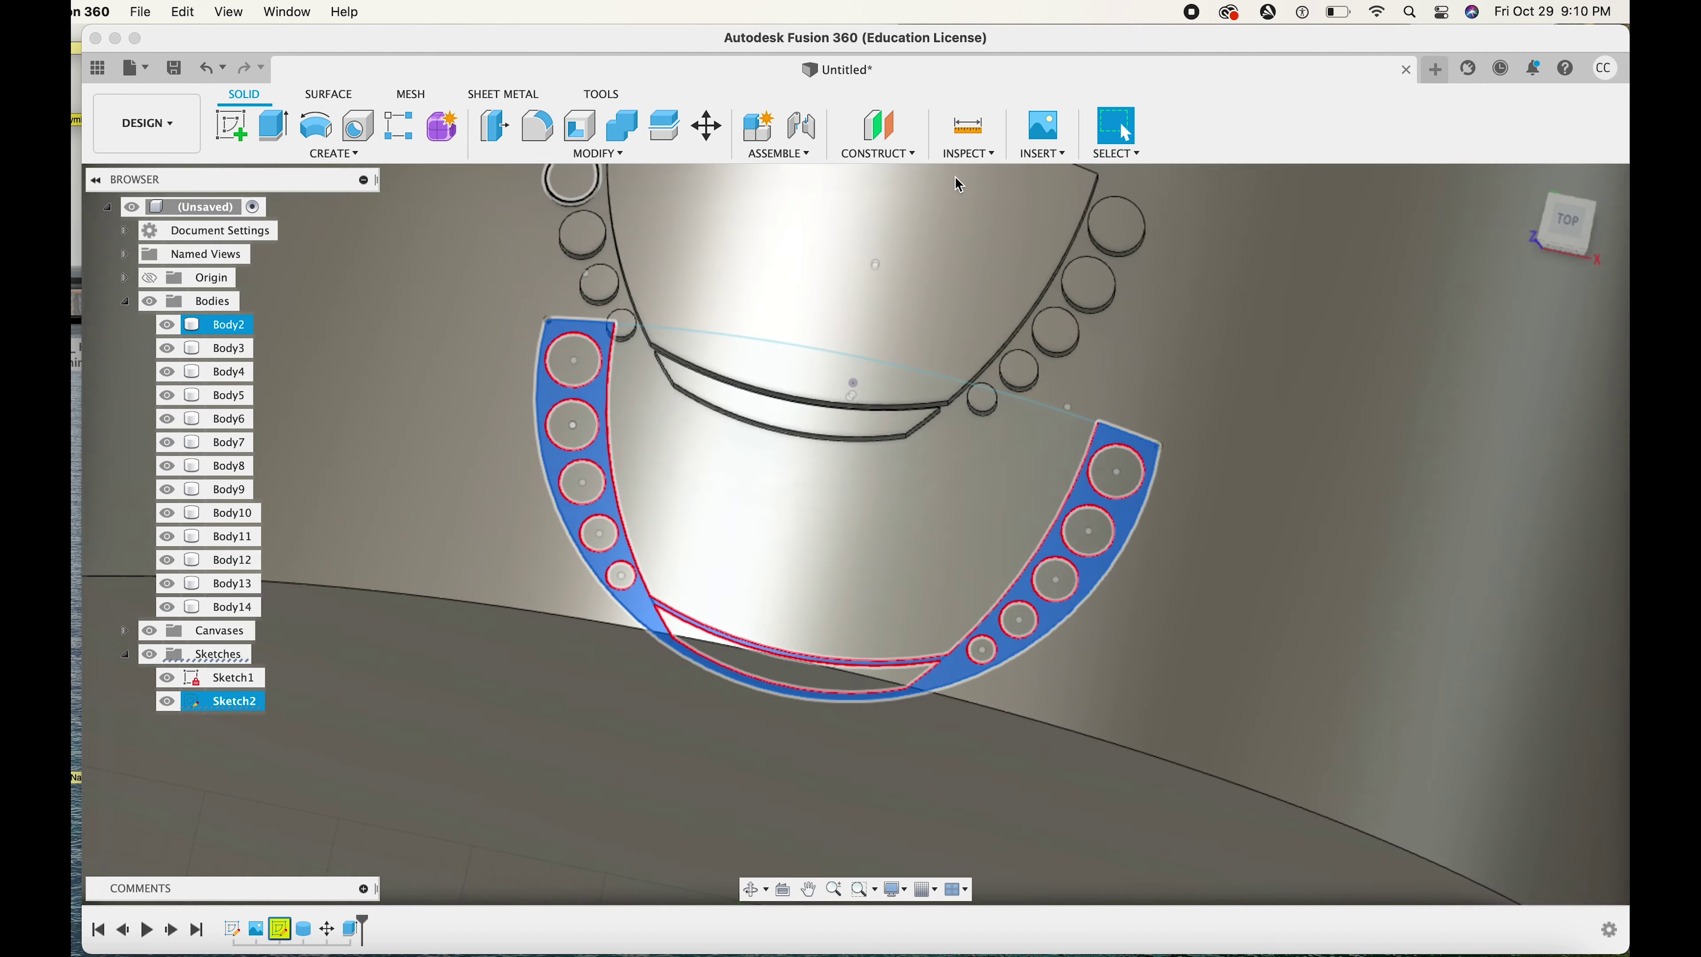
text(e)
text(9)
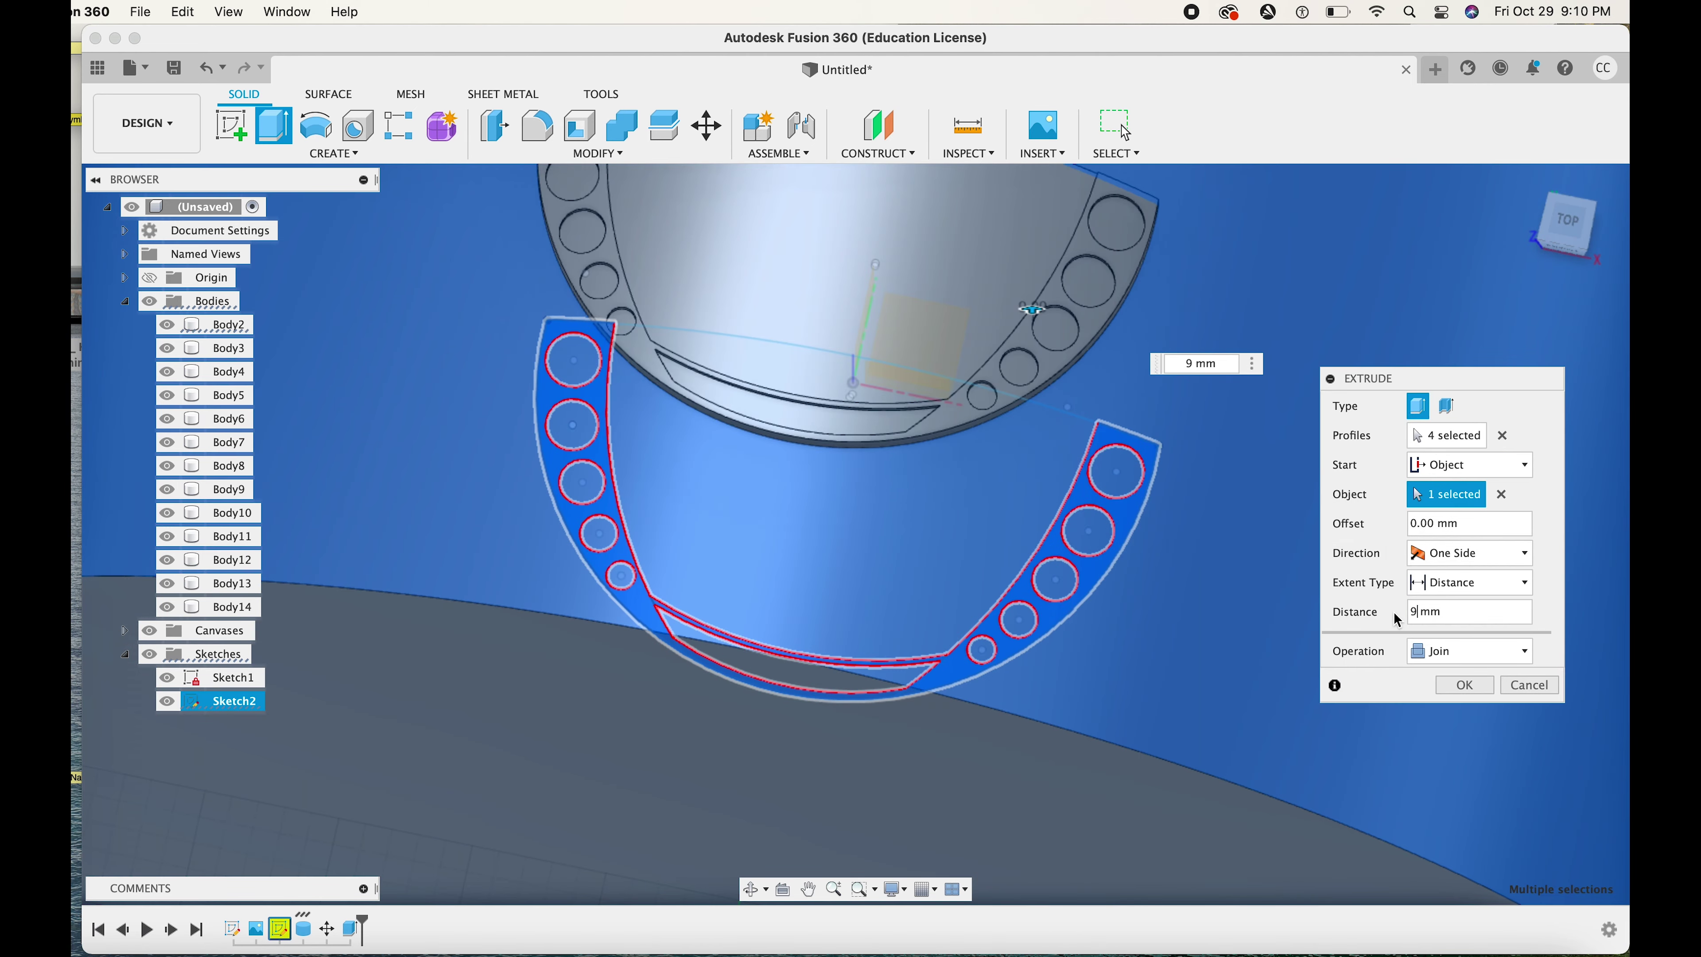
key(BackSpace)
text(10)
click(1452, 652)
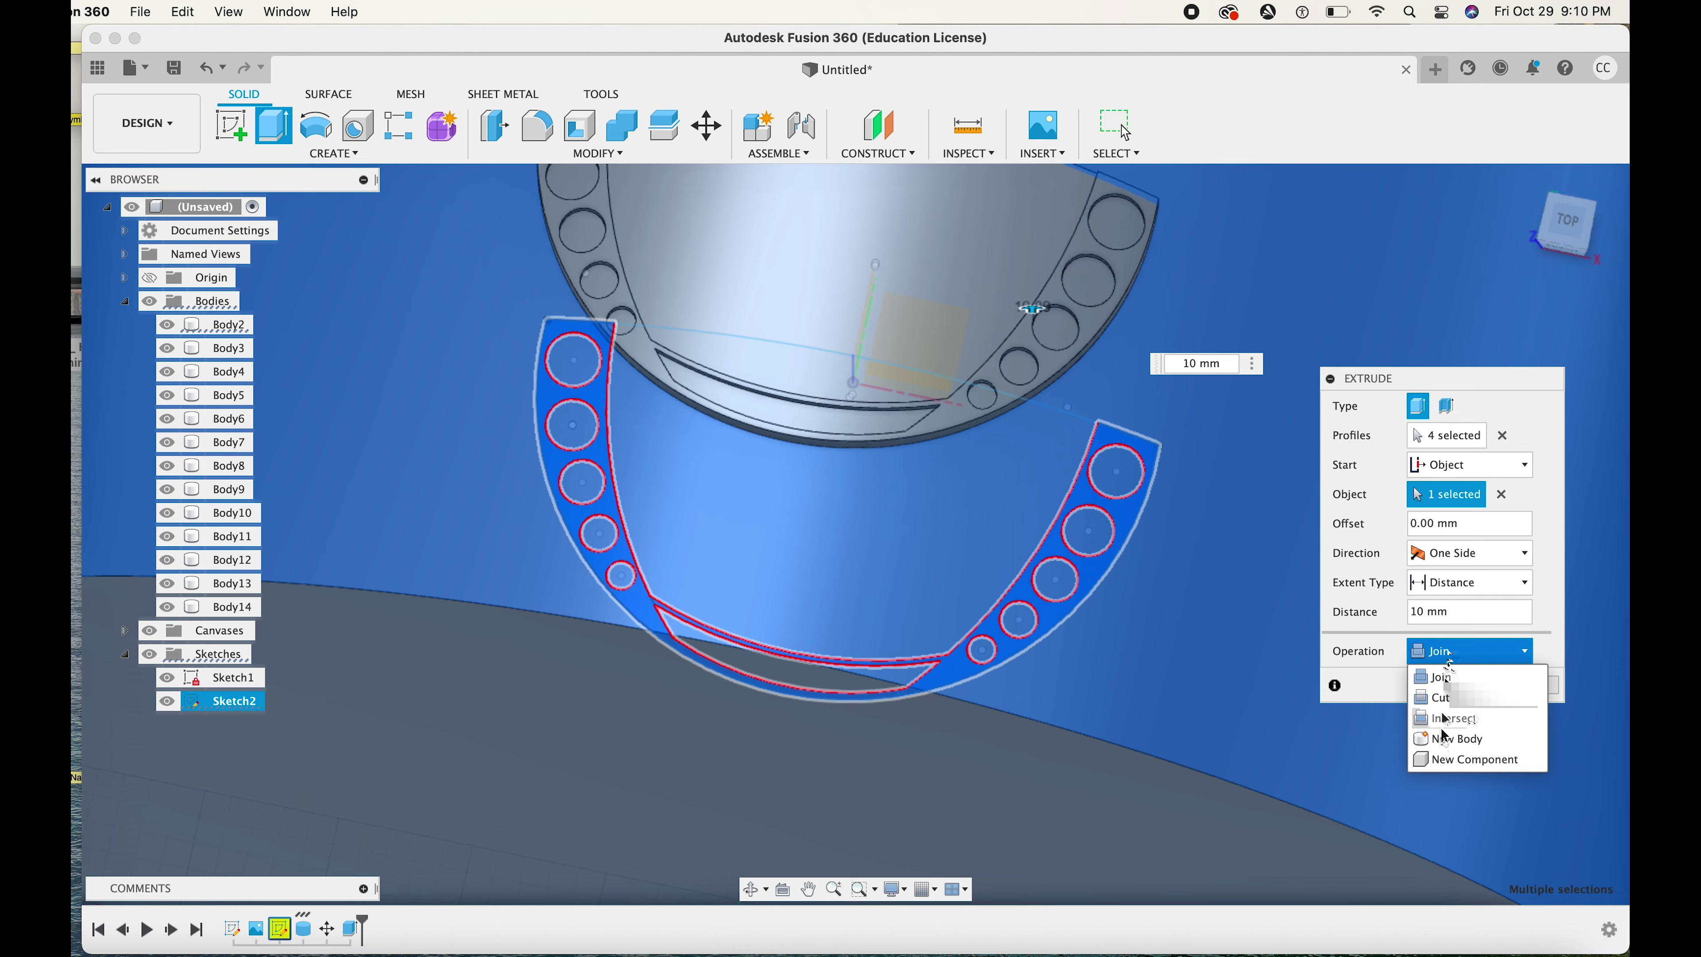
click(1454, 739)
click(1464, 686)
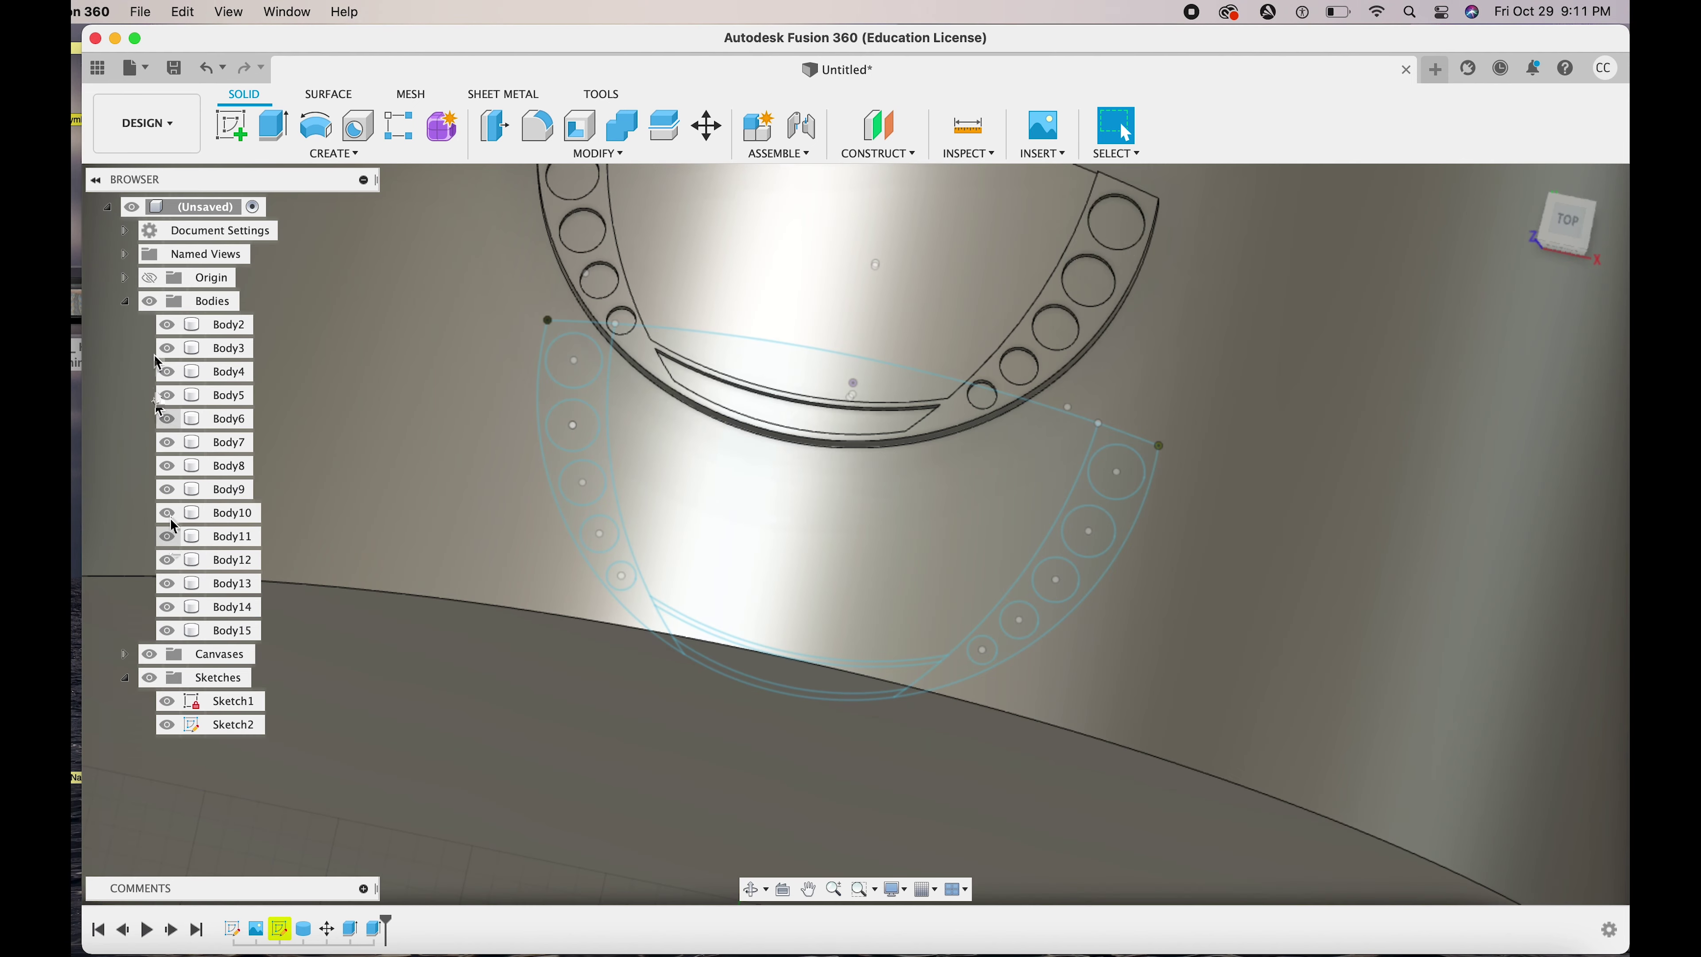
Hide the large cylinder body and rename it "cylinder"
click(166, 324)
double_click(235, 325)
text(cylinder)
key(Return)
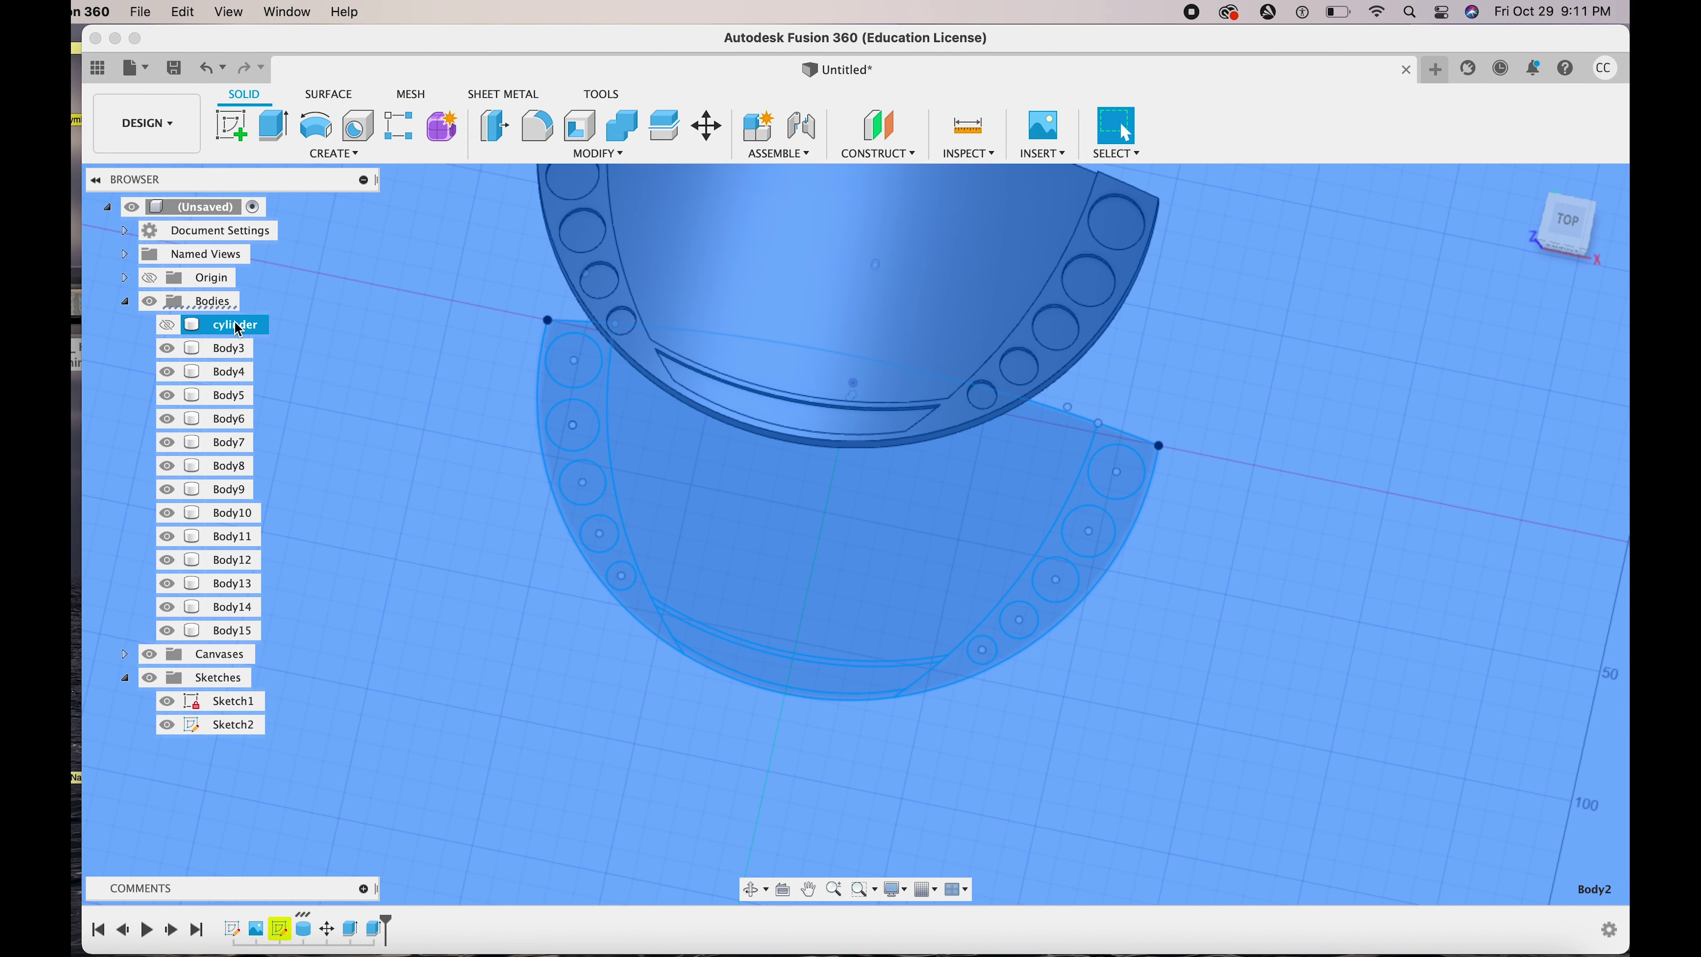